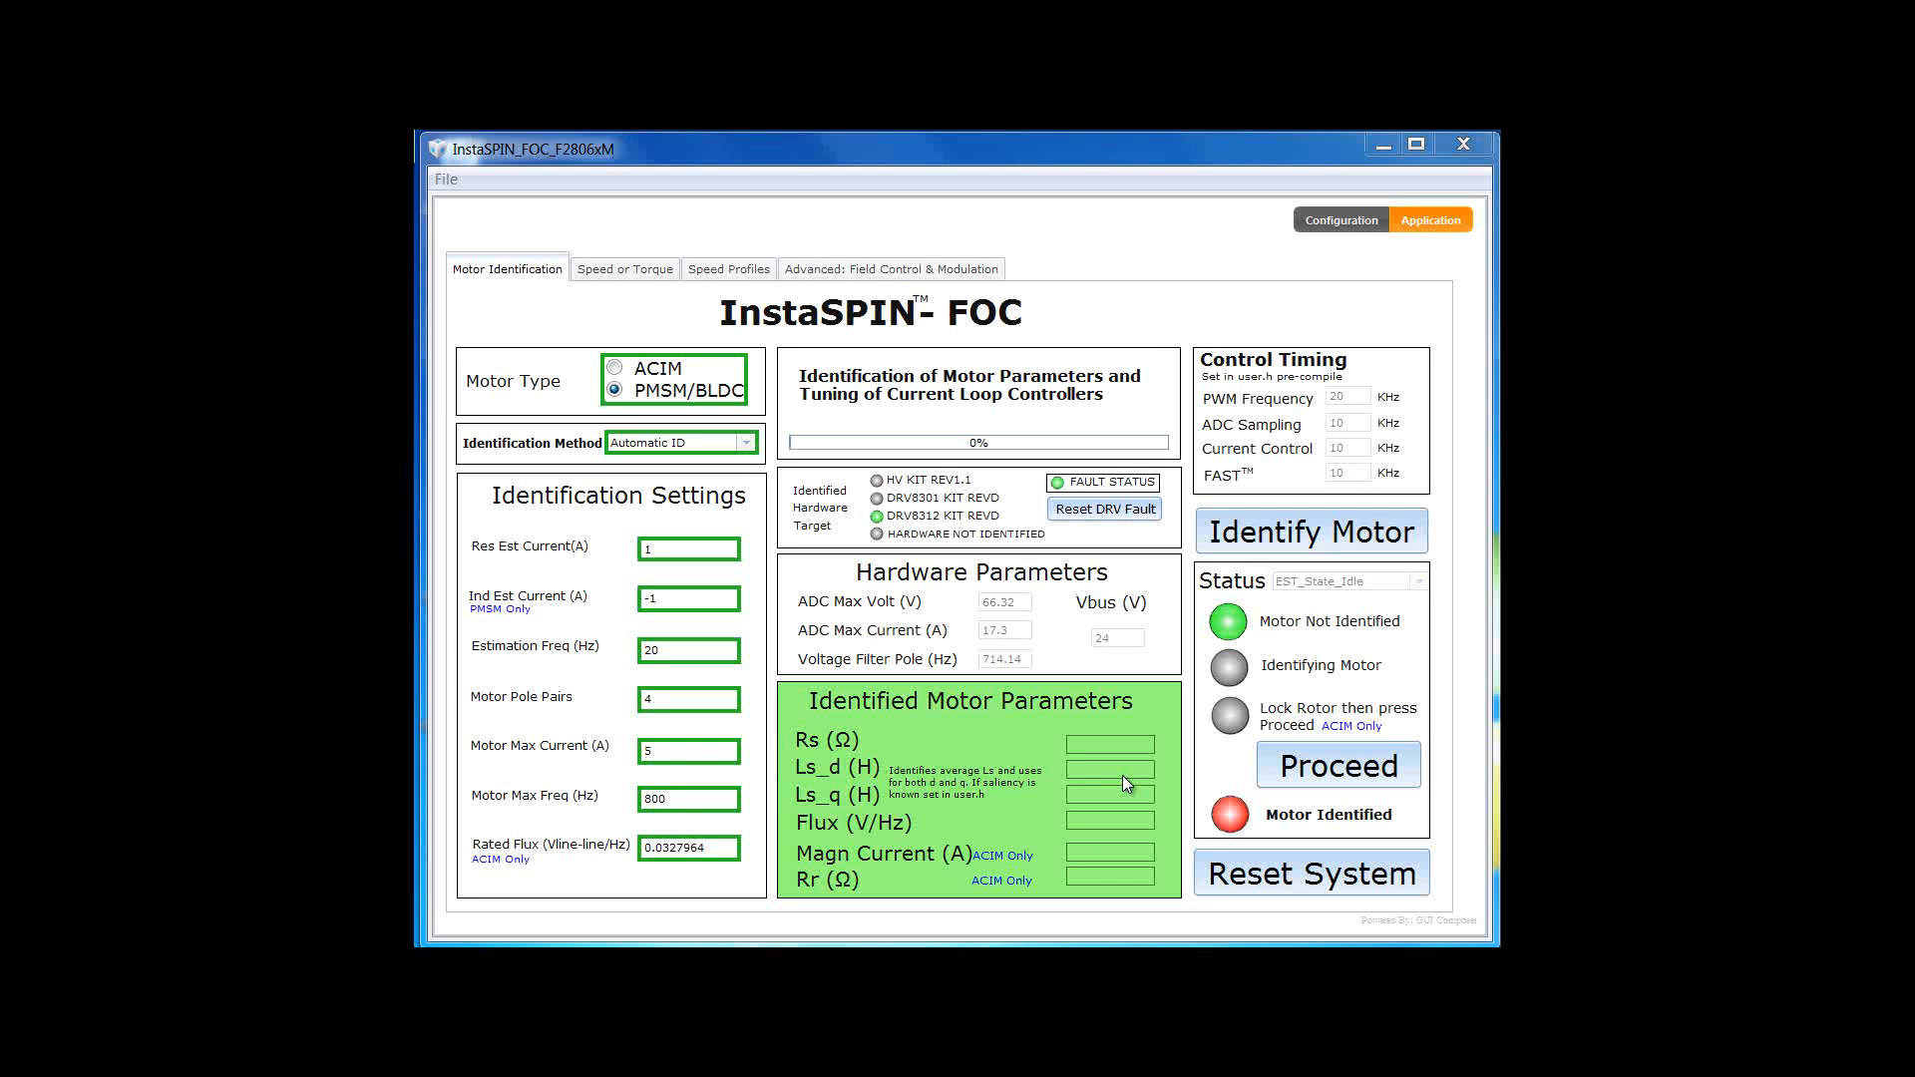
- Run motor identification using the Automatic ID method
click(1293, 539)
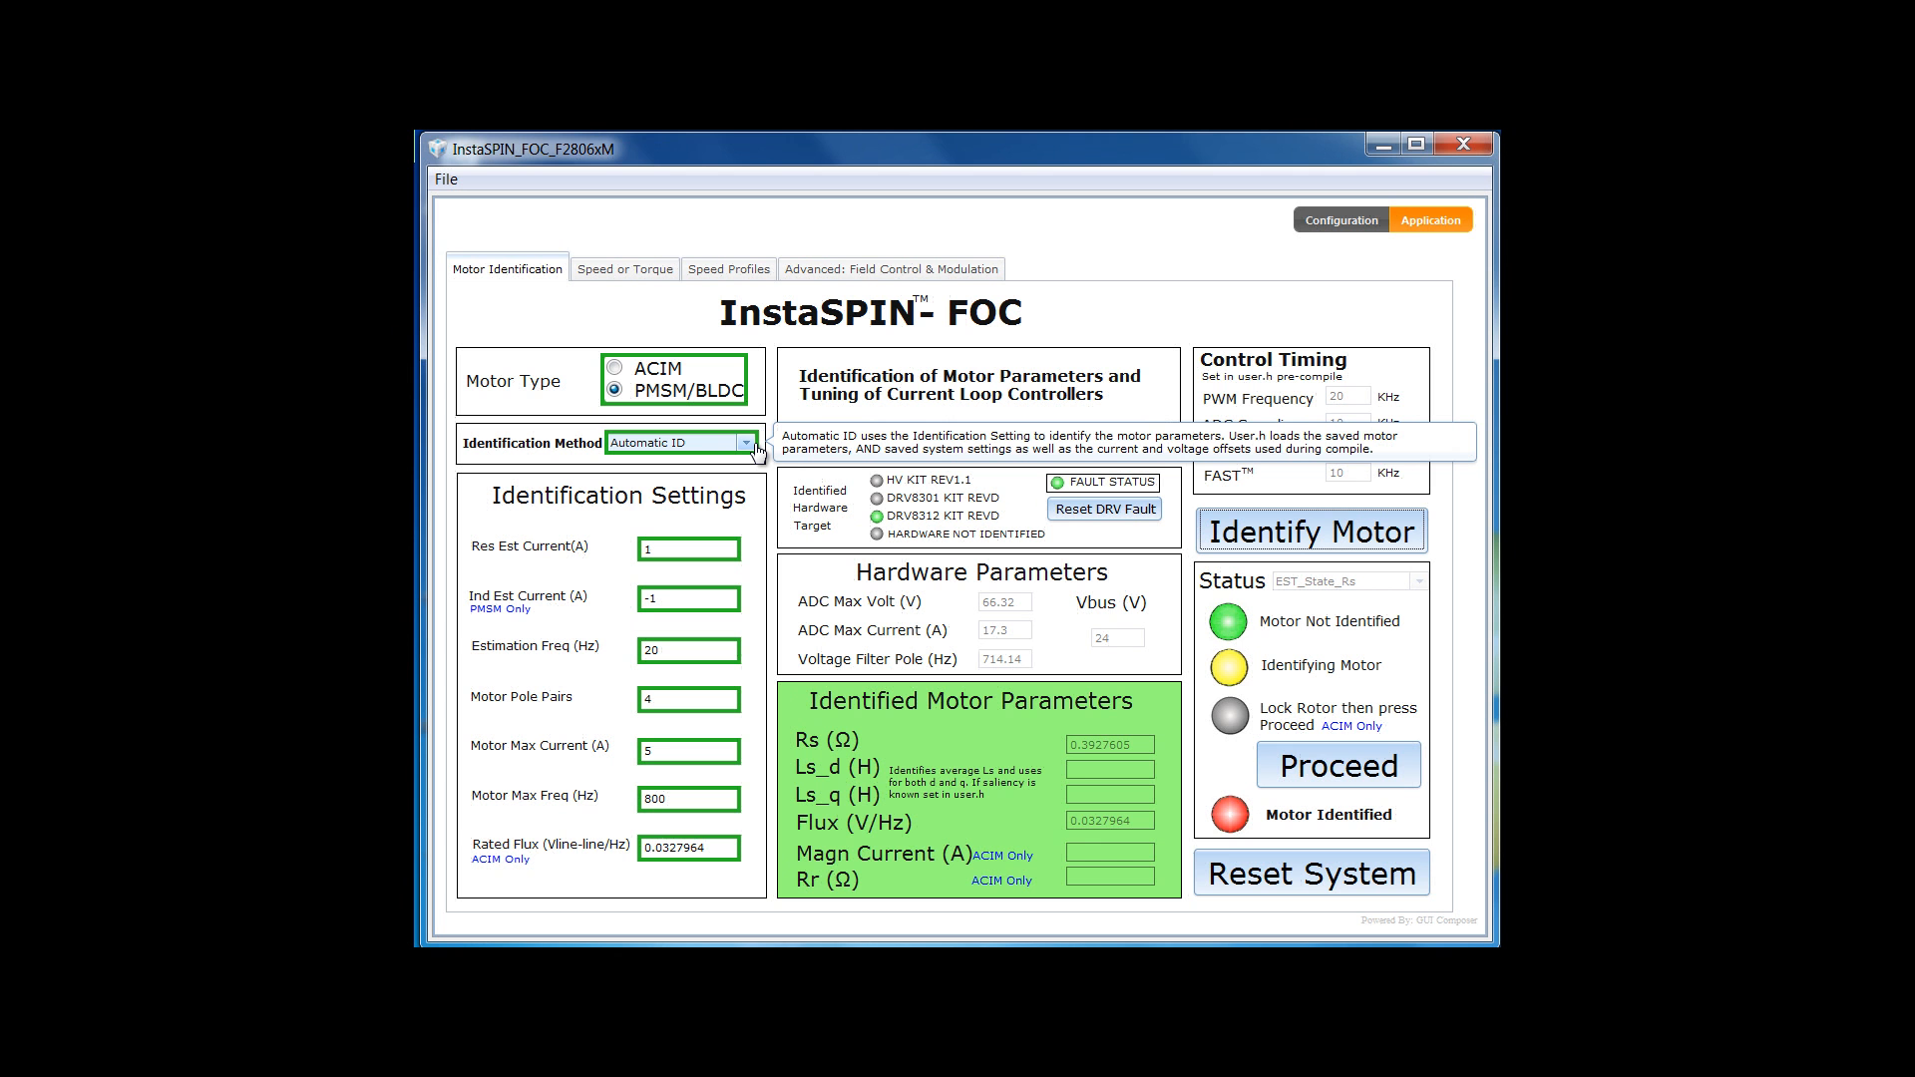
click(755, 446)
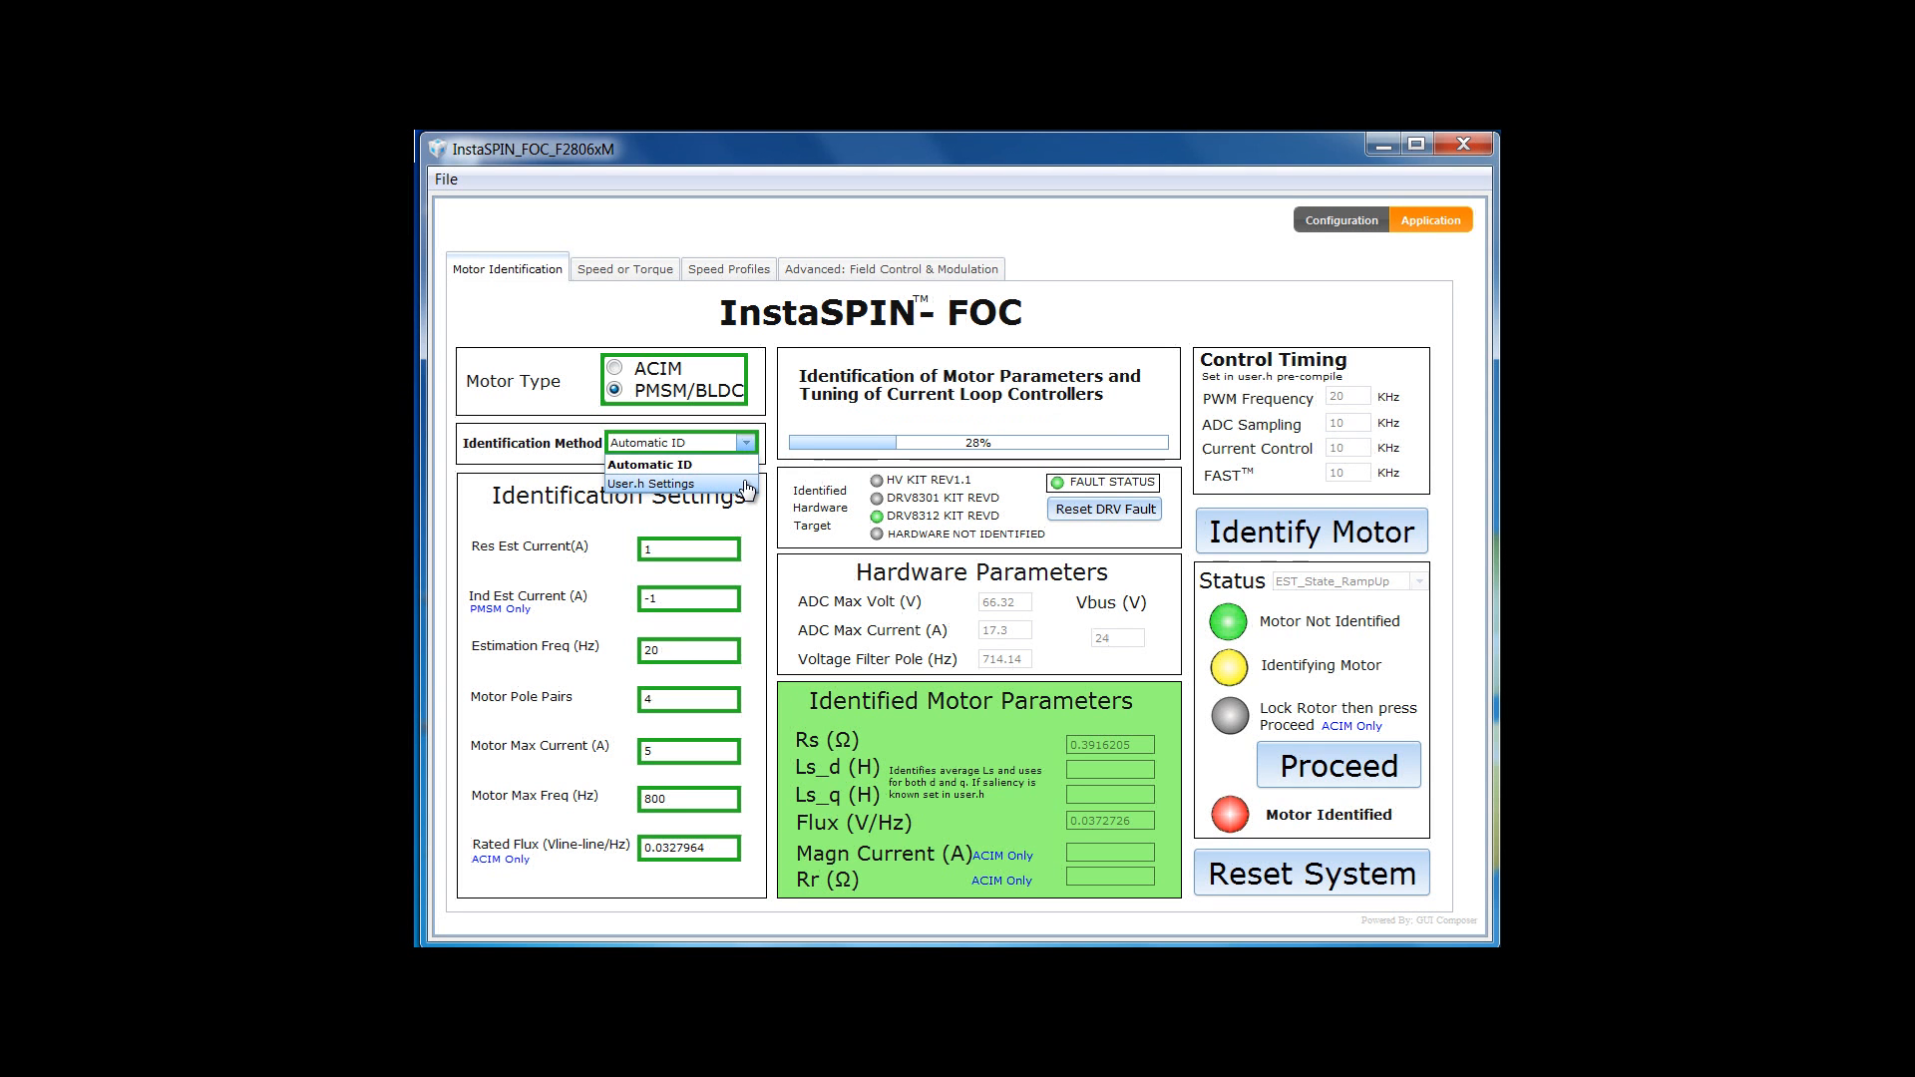
click(765, 518)
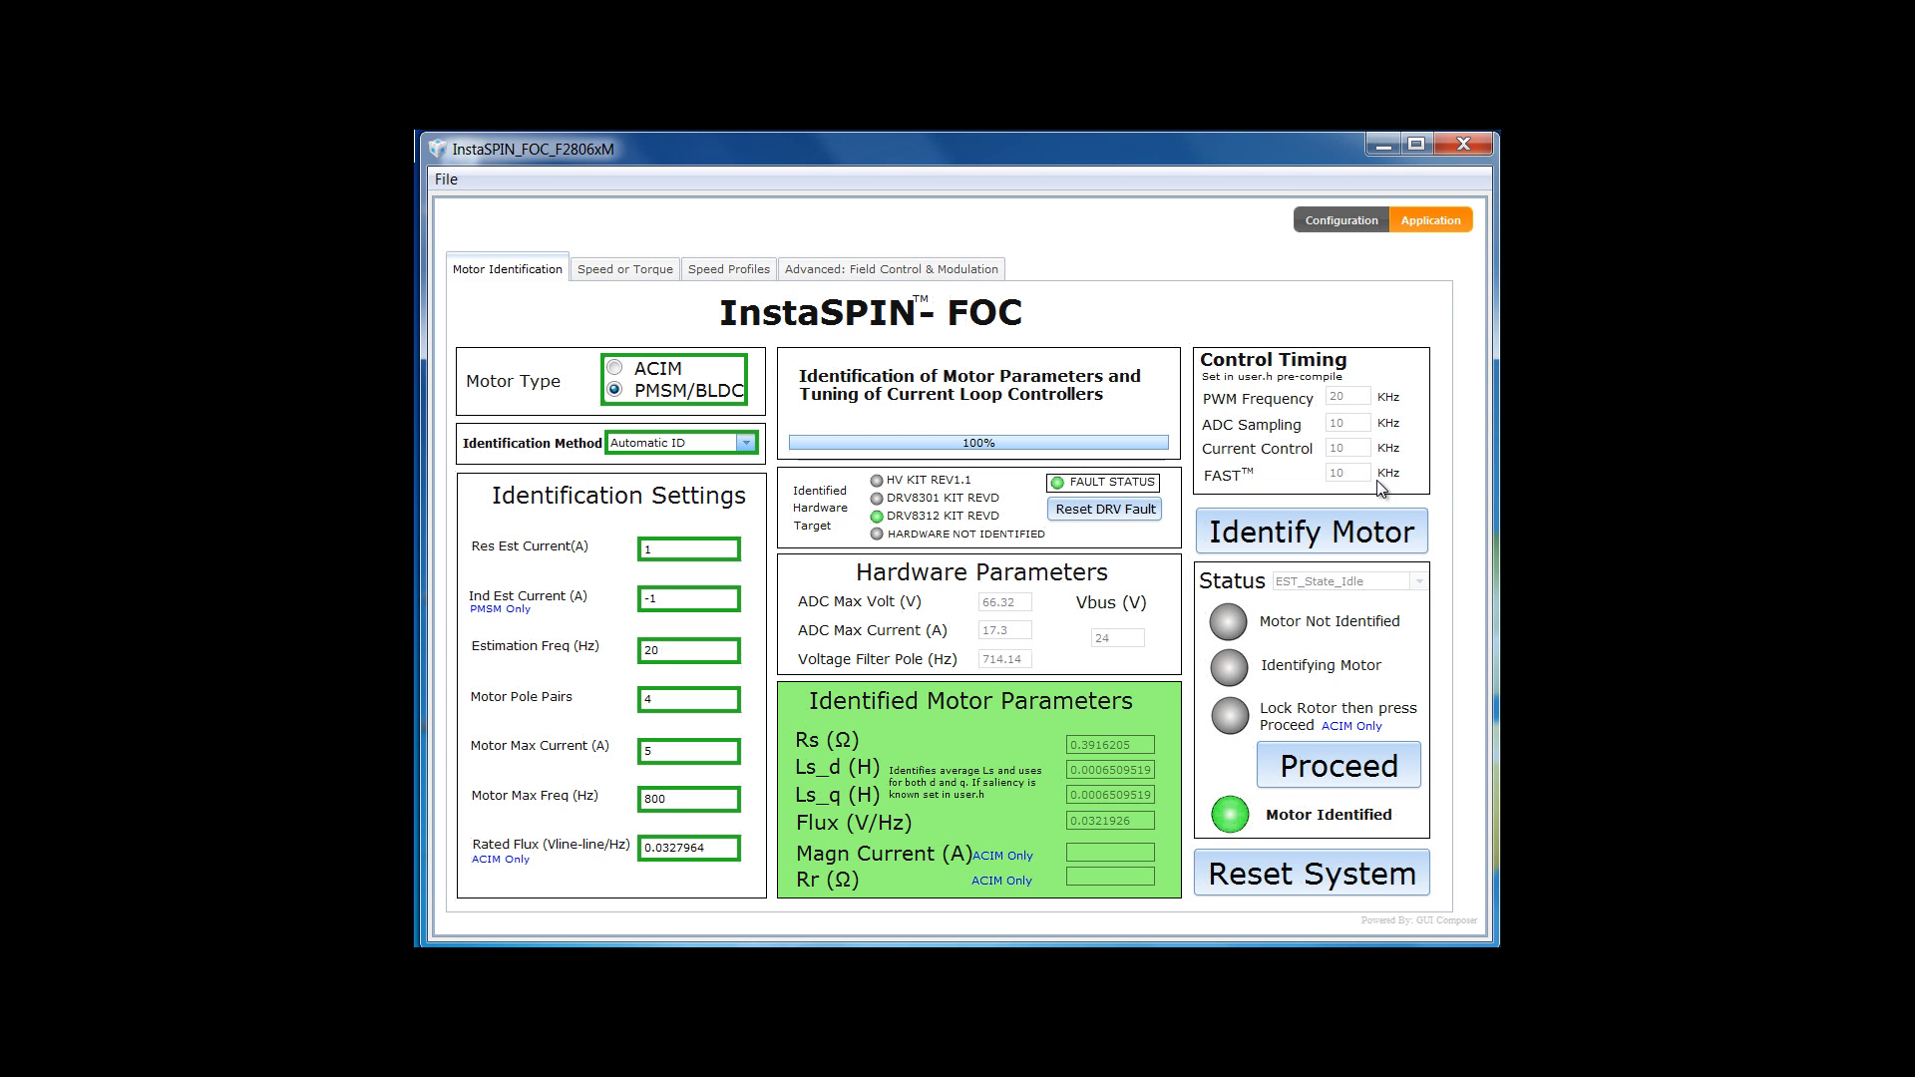
- Show the Speed or Torque page with its speed, current and torque plots
click(642, 270)
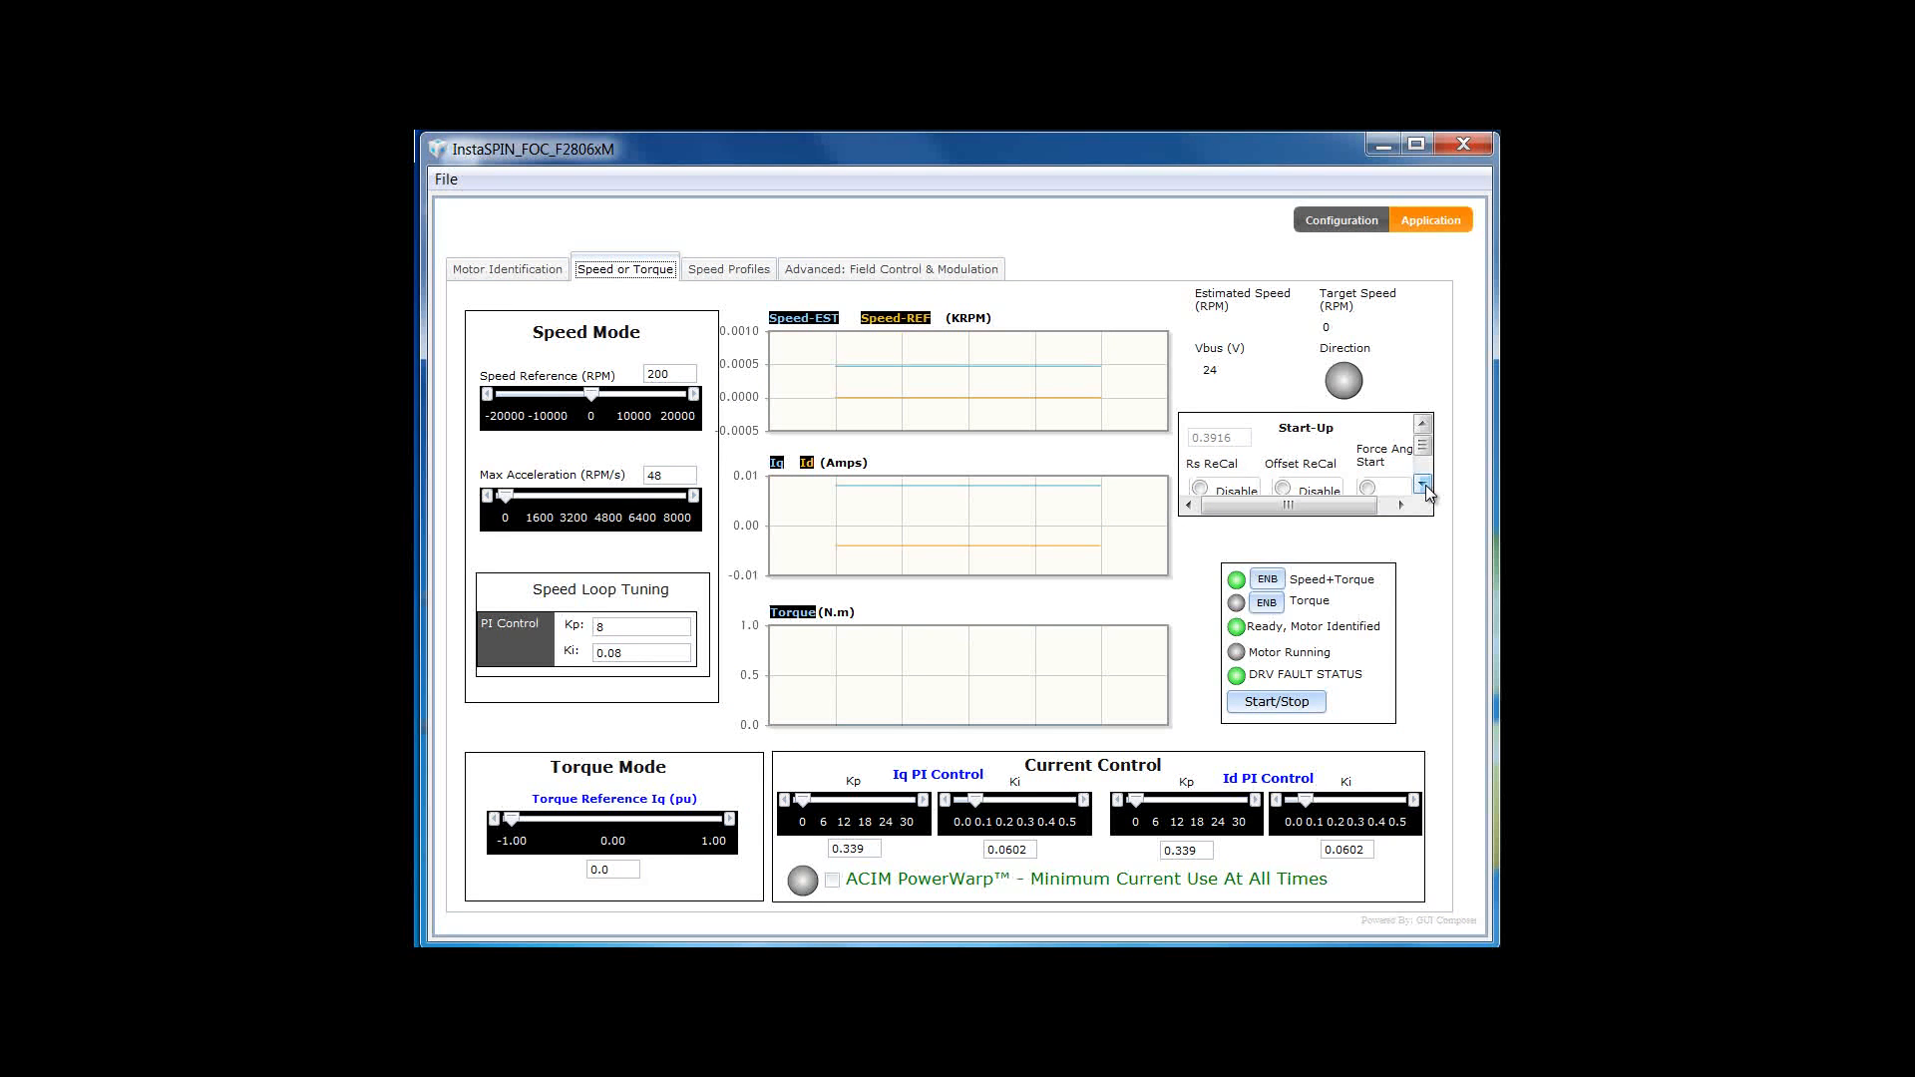
- Disable Rs ReCal and Offset ReCal in the Start-Up panel
click(1424, 483)
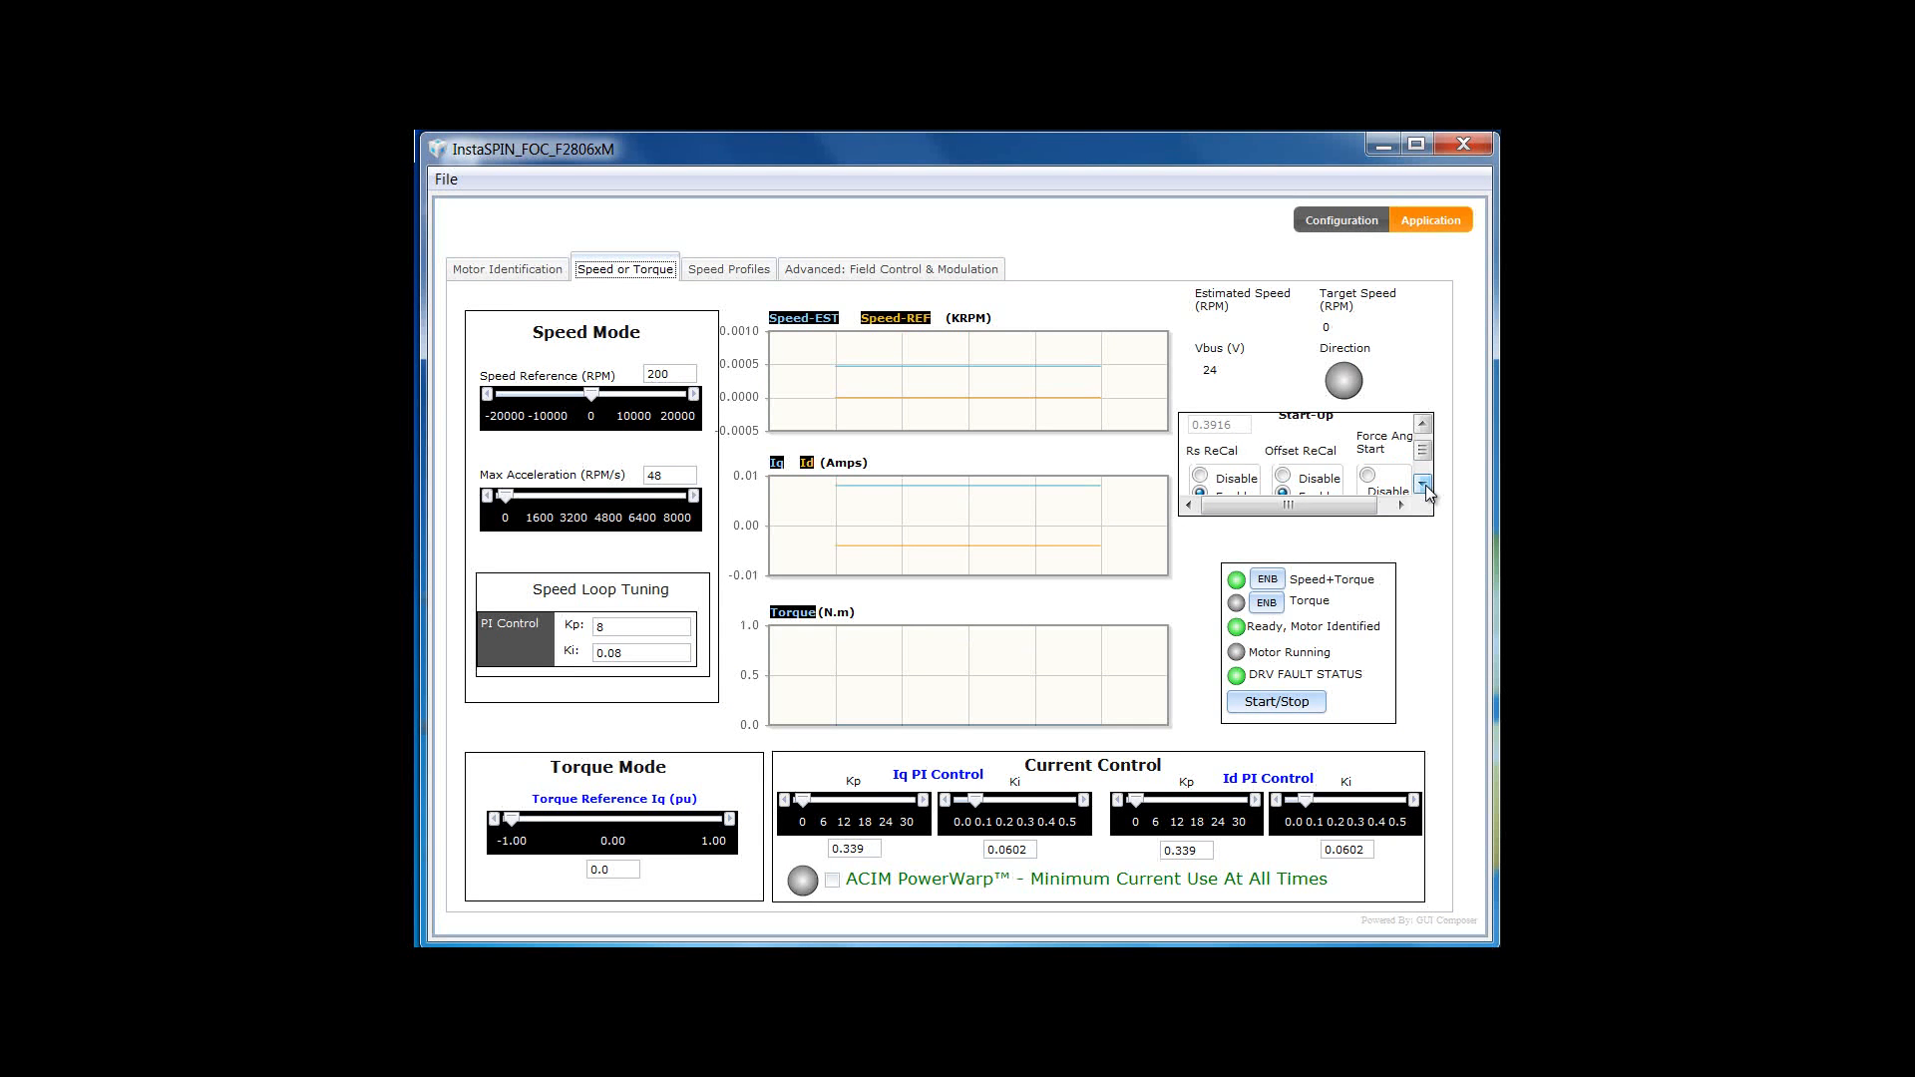
click(1424, 484)
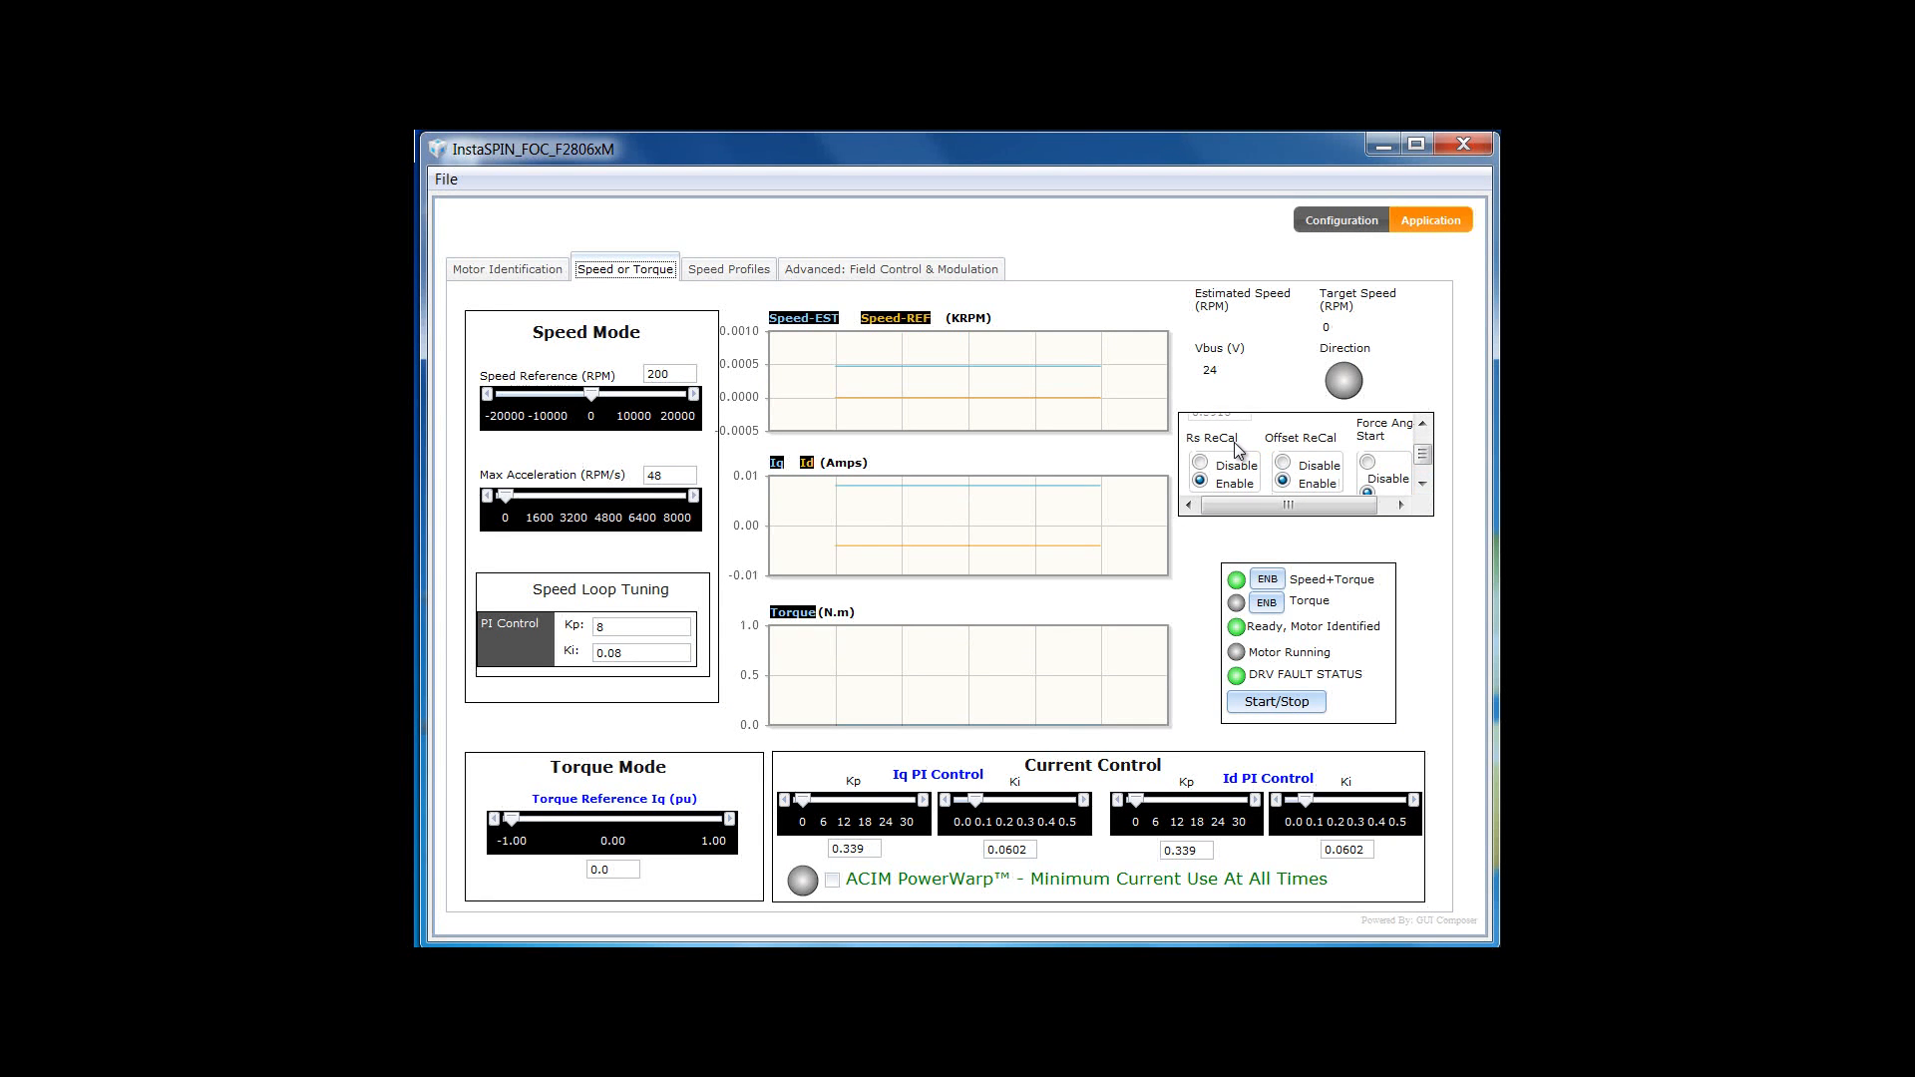
click(1424, 424)
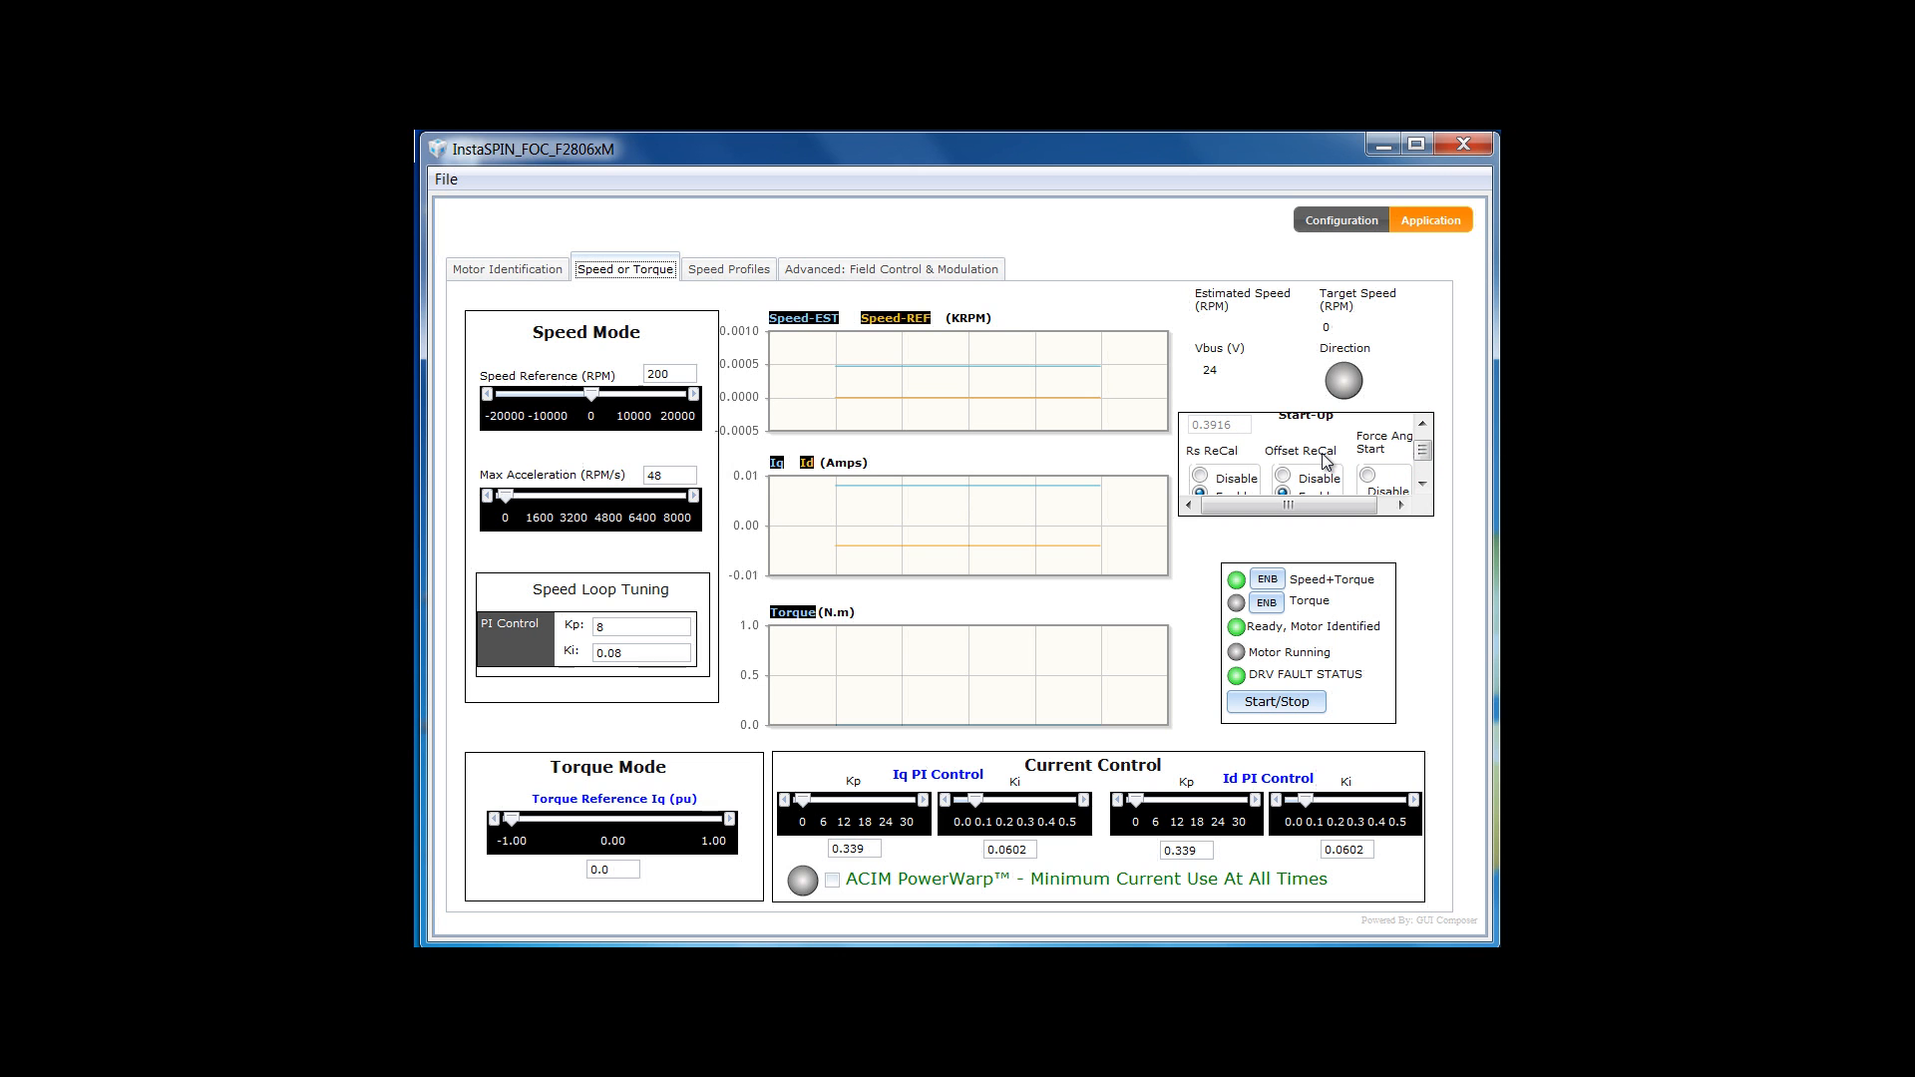
click(1200, 476)
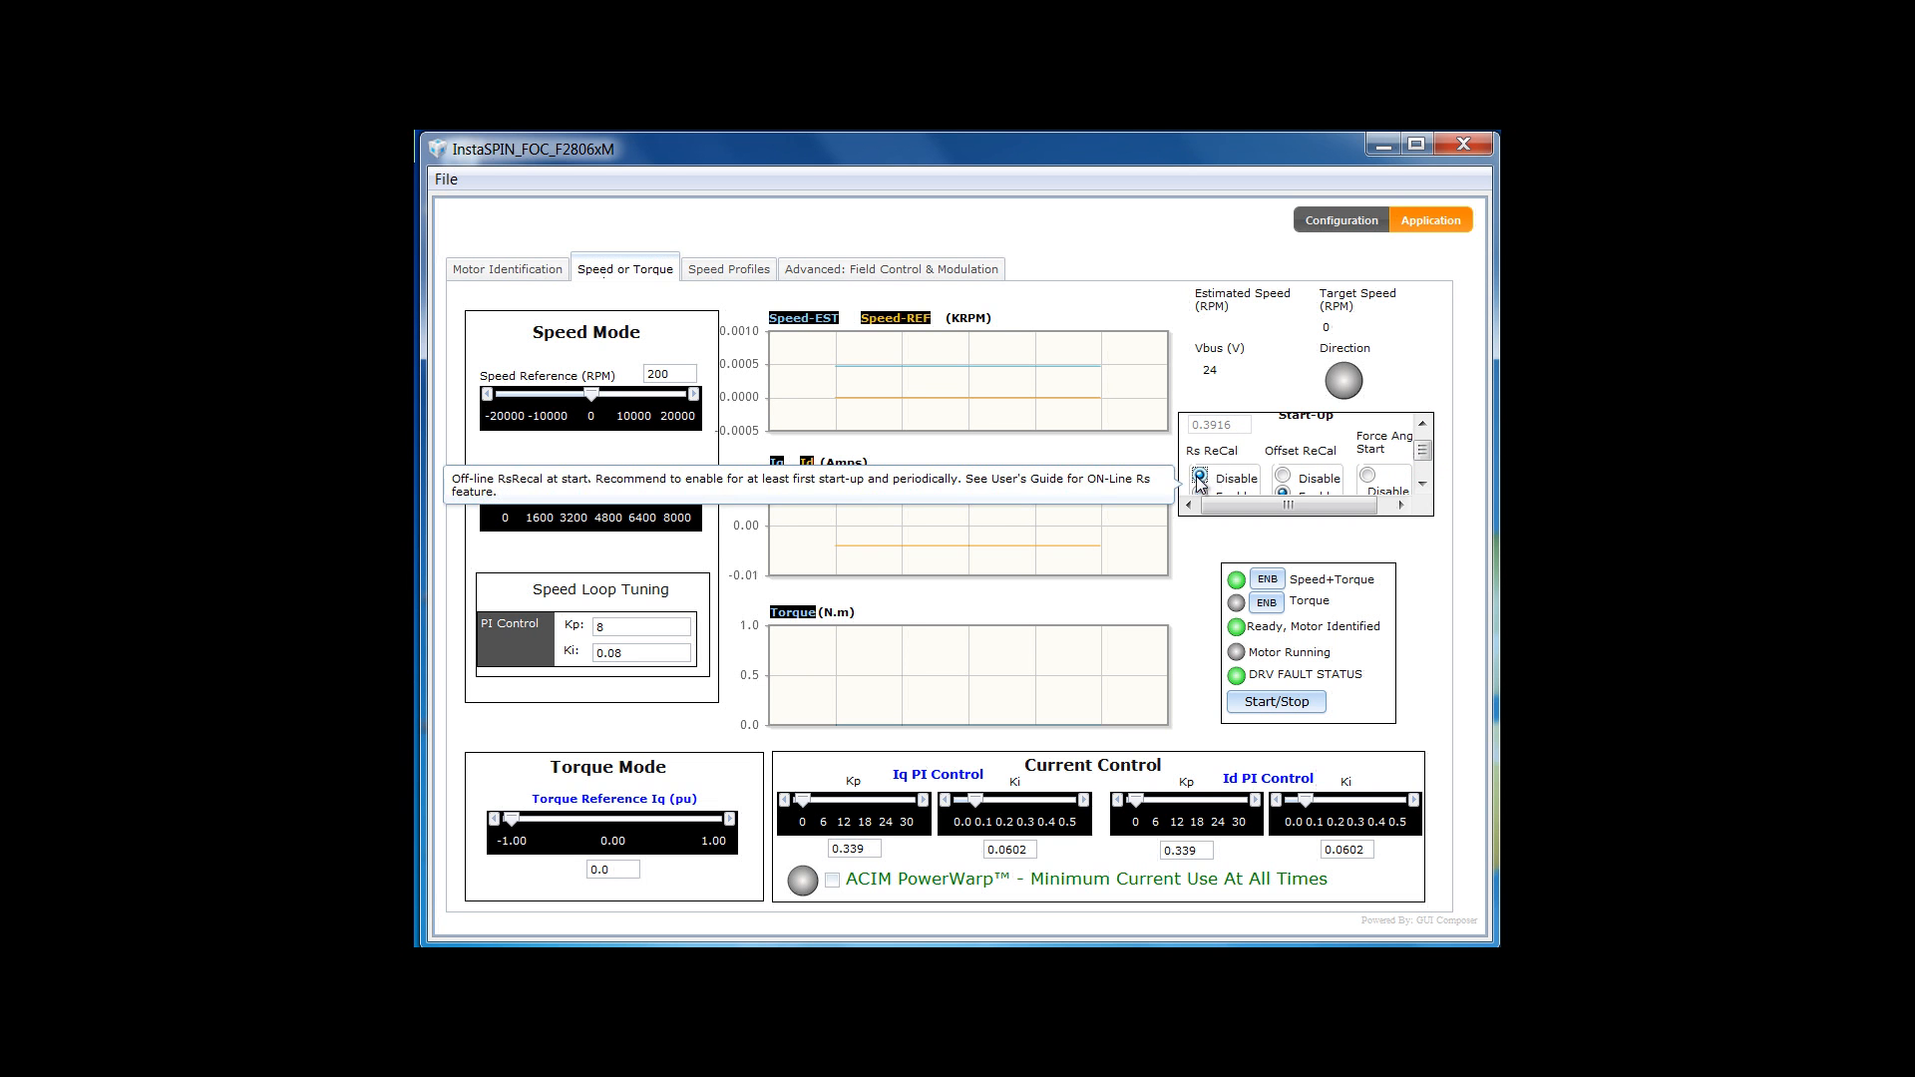
click(1284, 479)
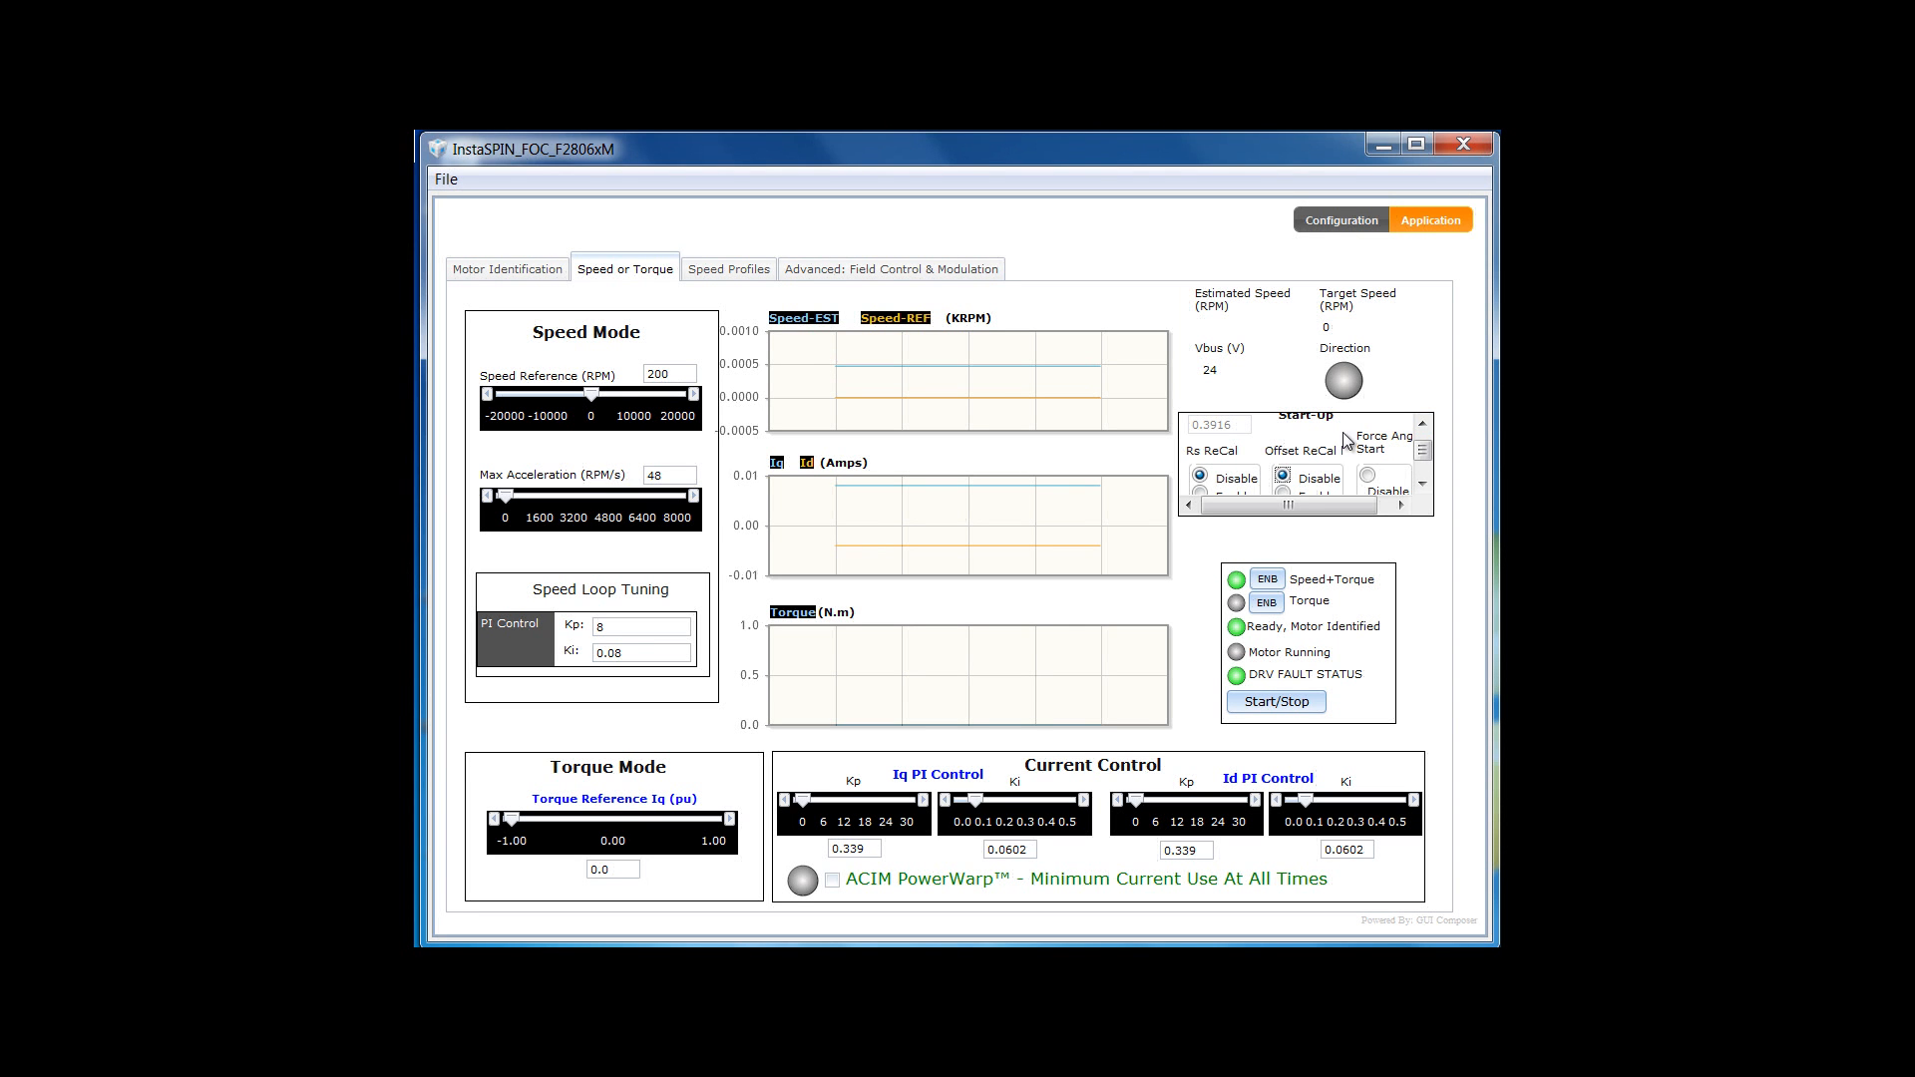
- Start the motor running under speed control toward the 200 RPM reference
click(1426, 489)
click(1427, 489)
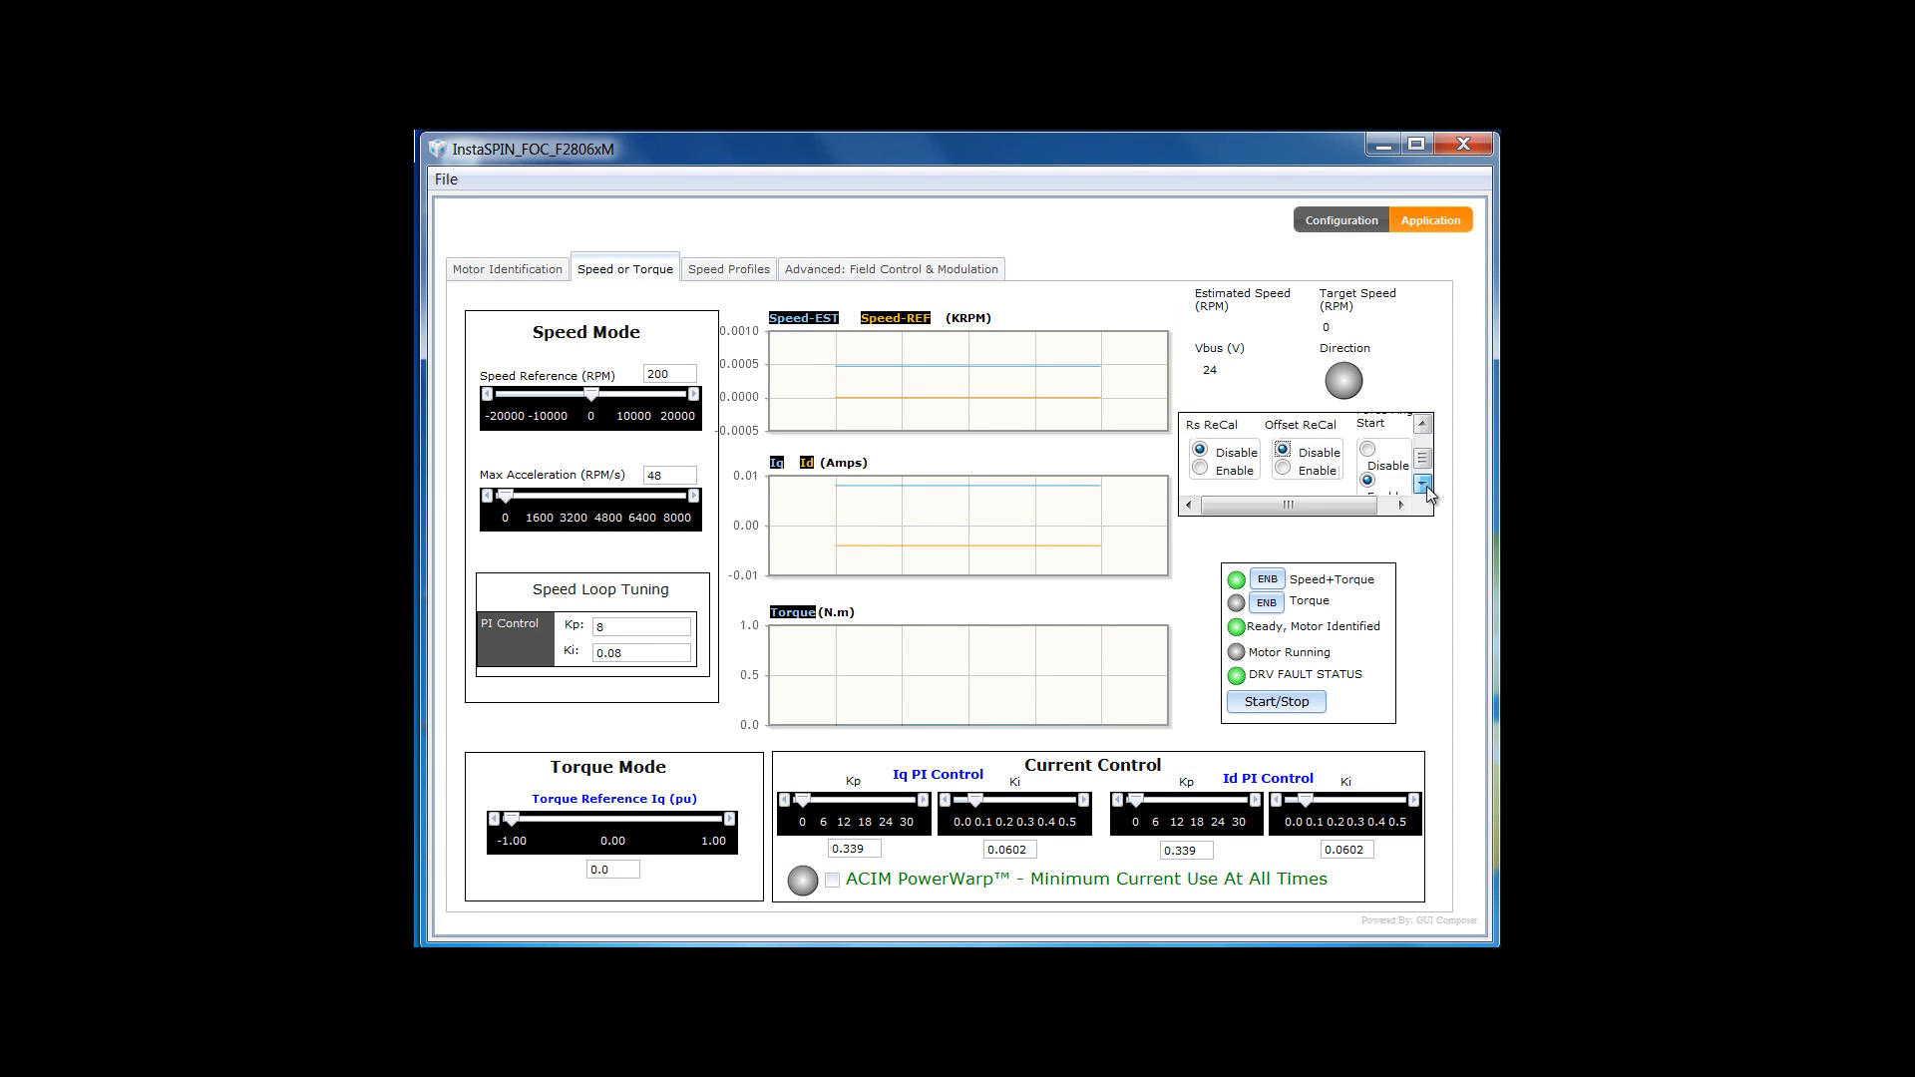
click(1427, 489)
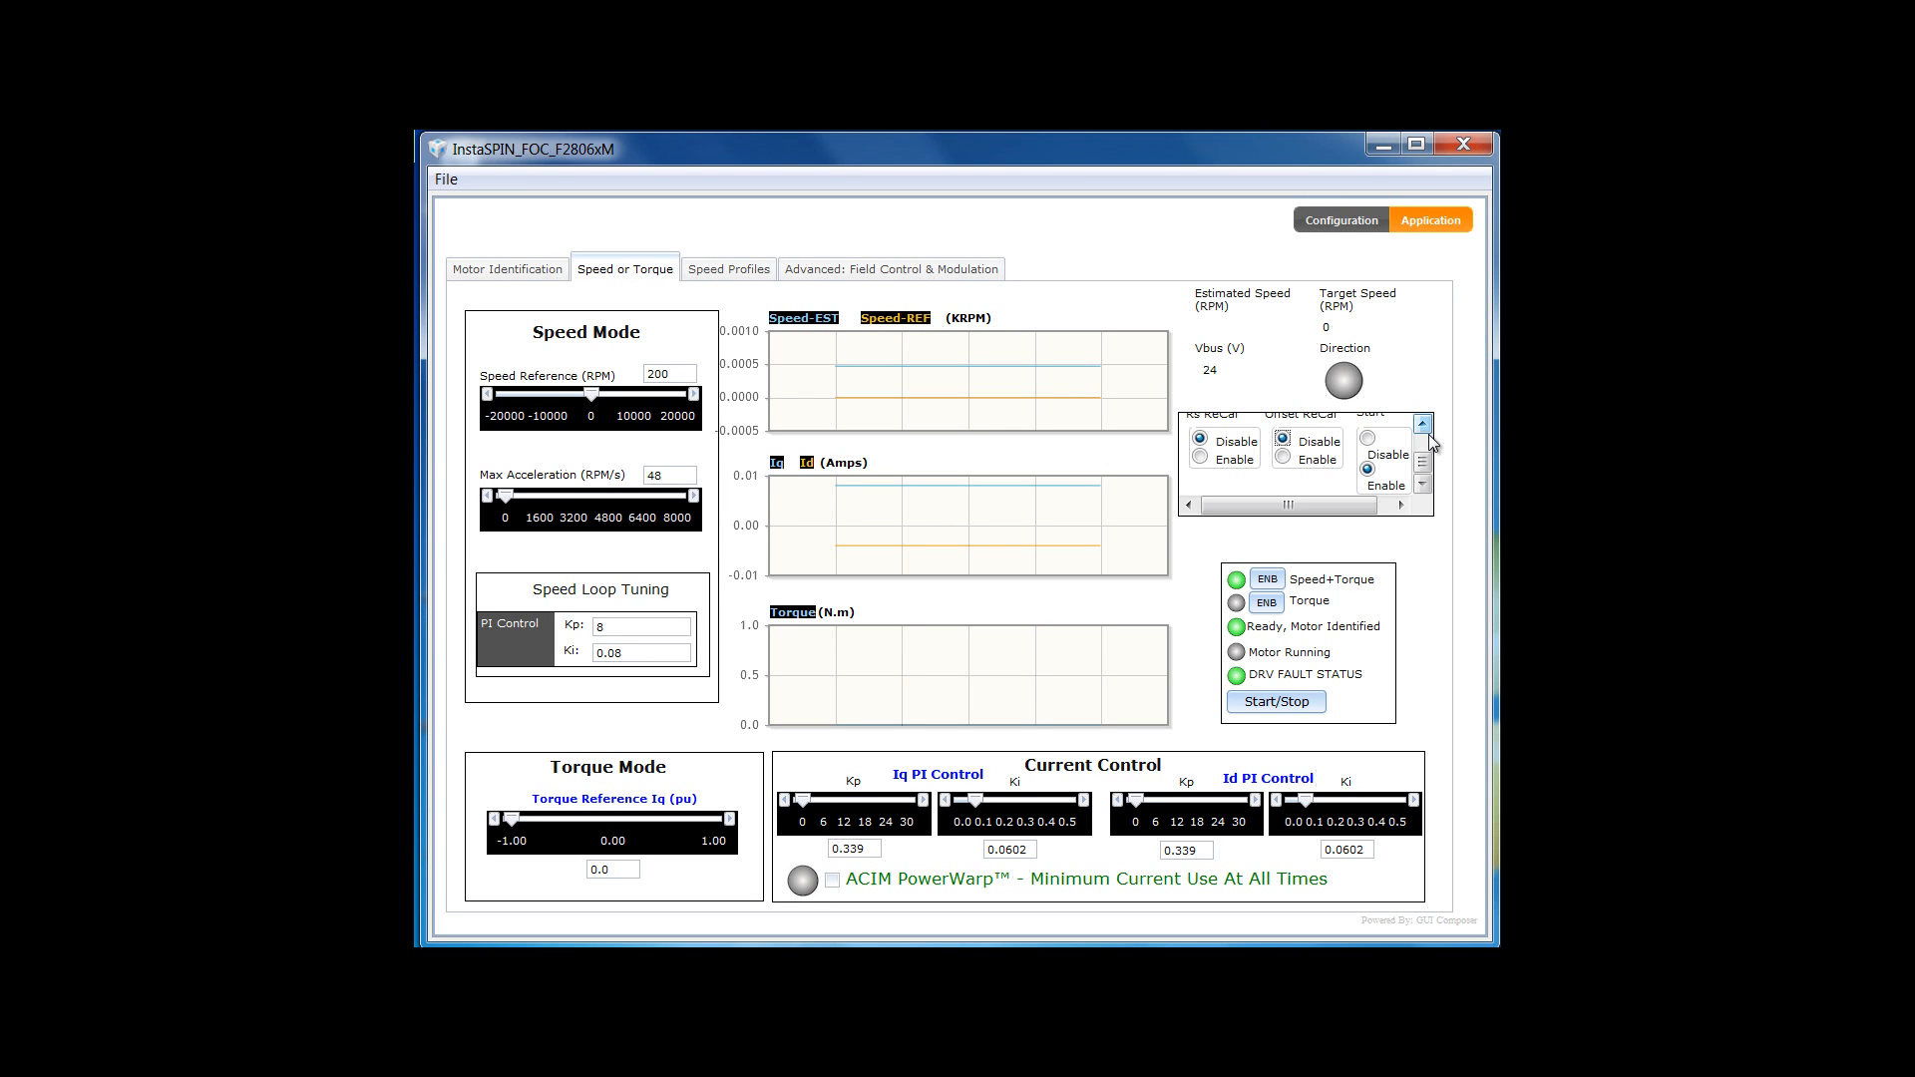
scroll(1431, 439, up, 3)
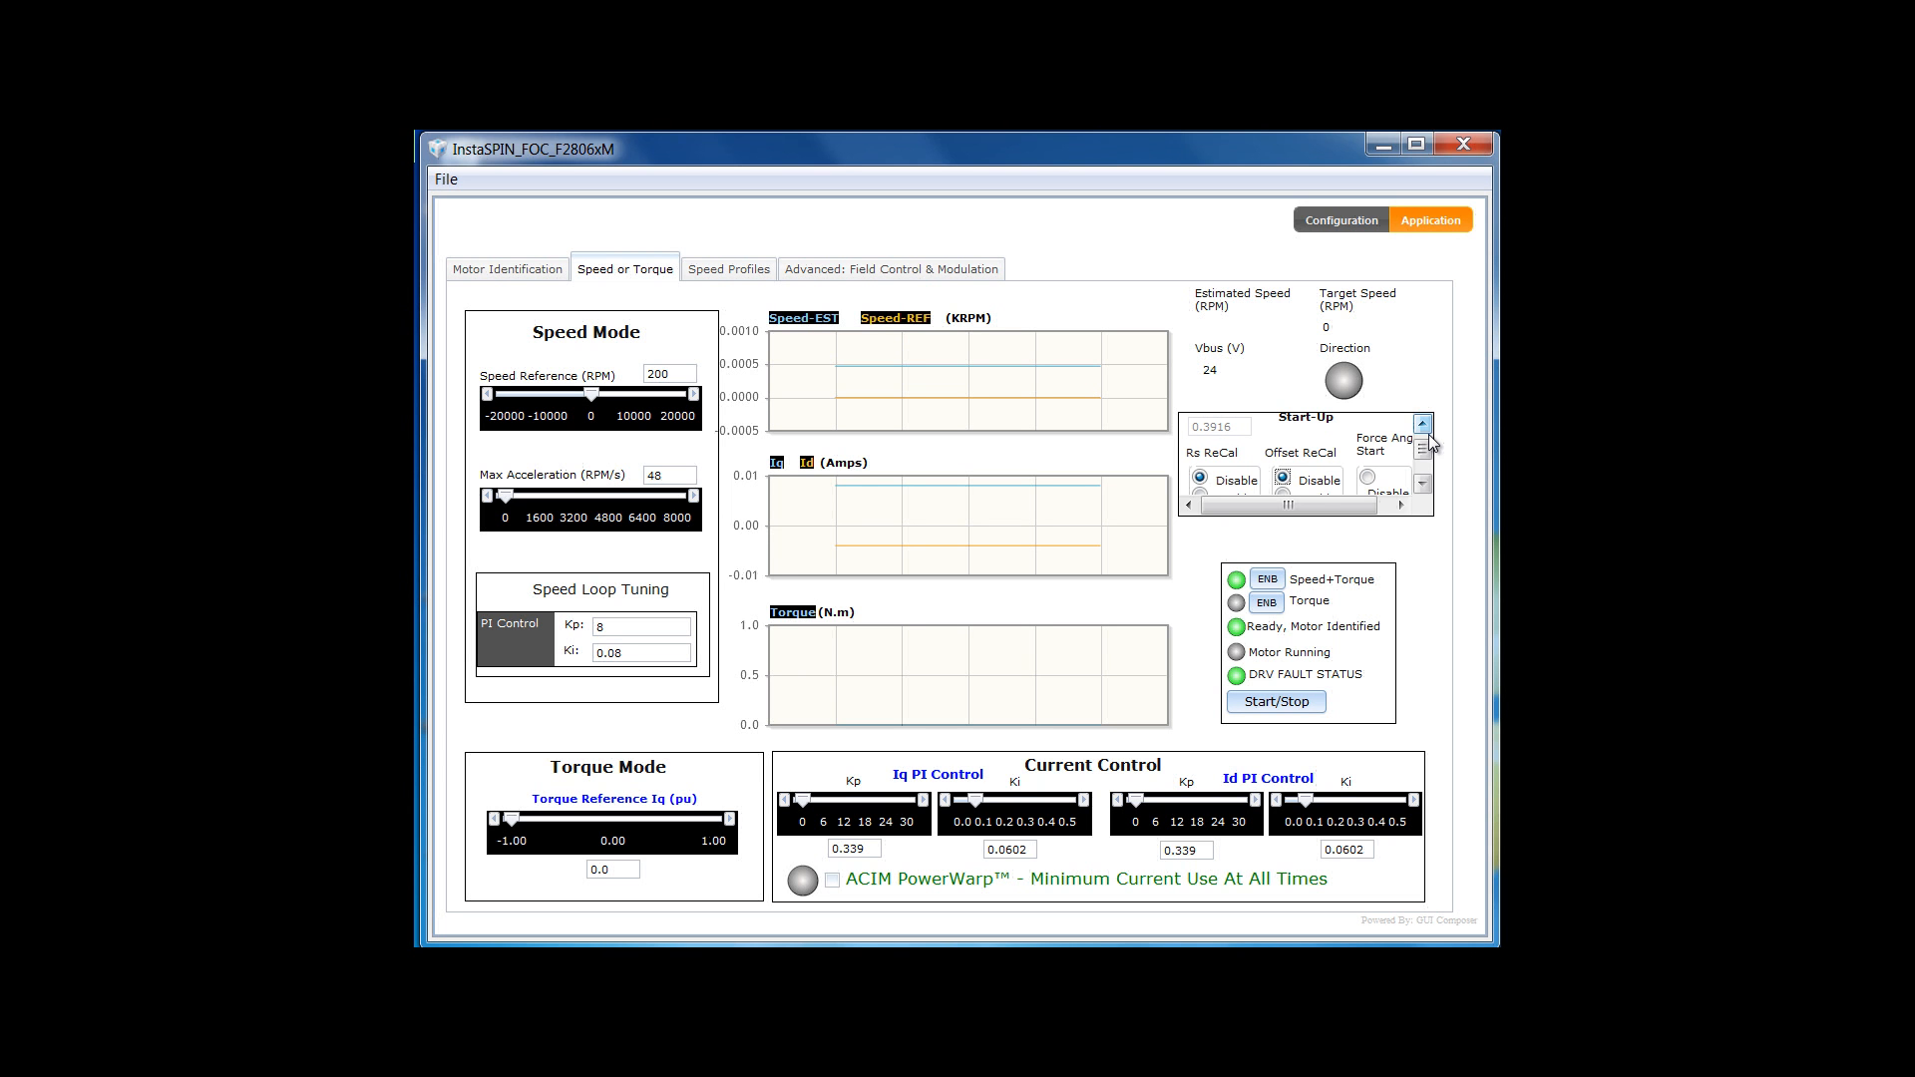
click(1423, 427)
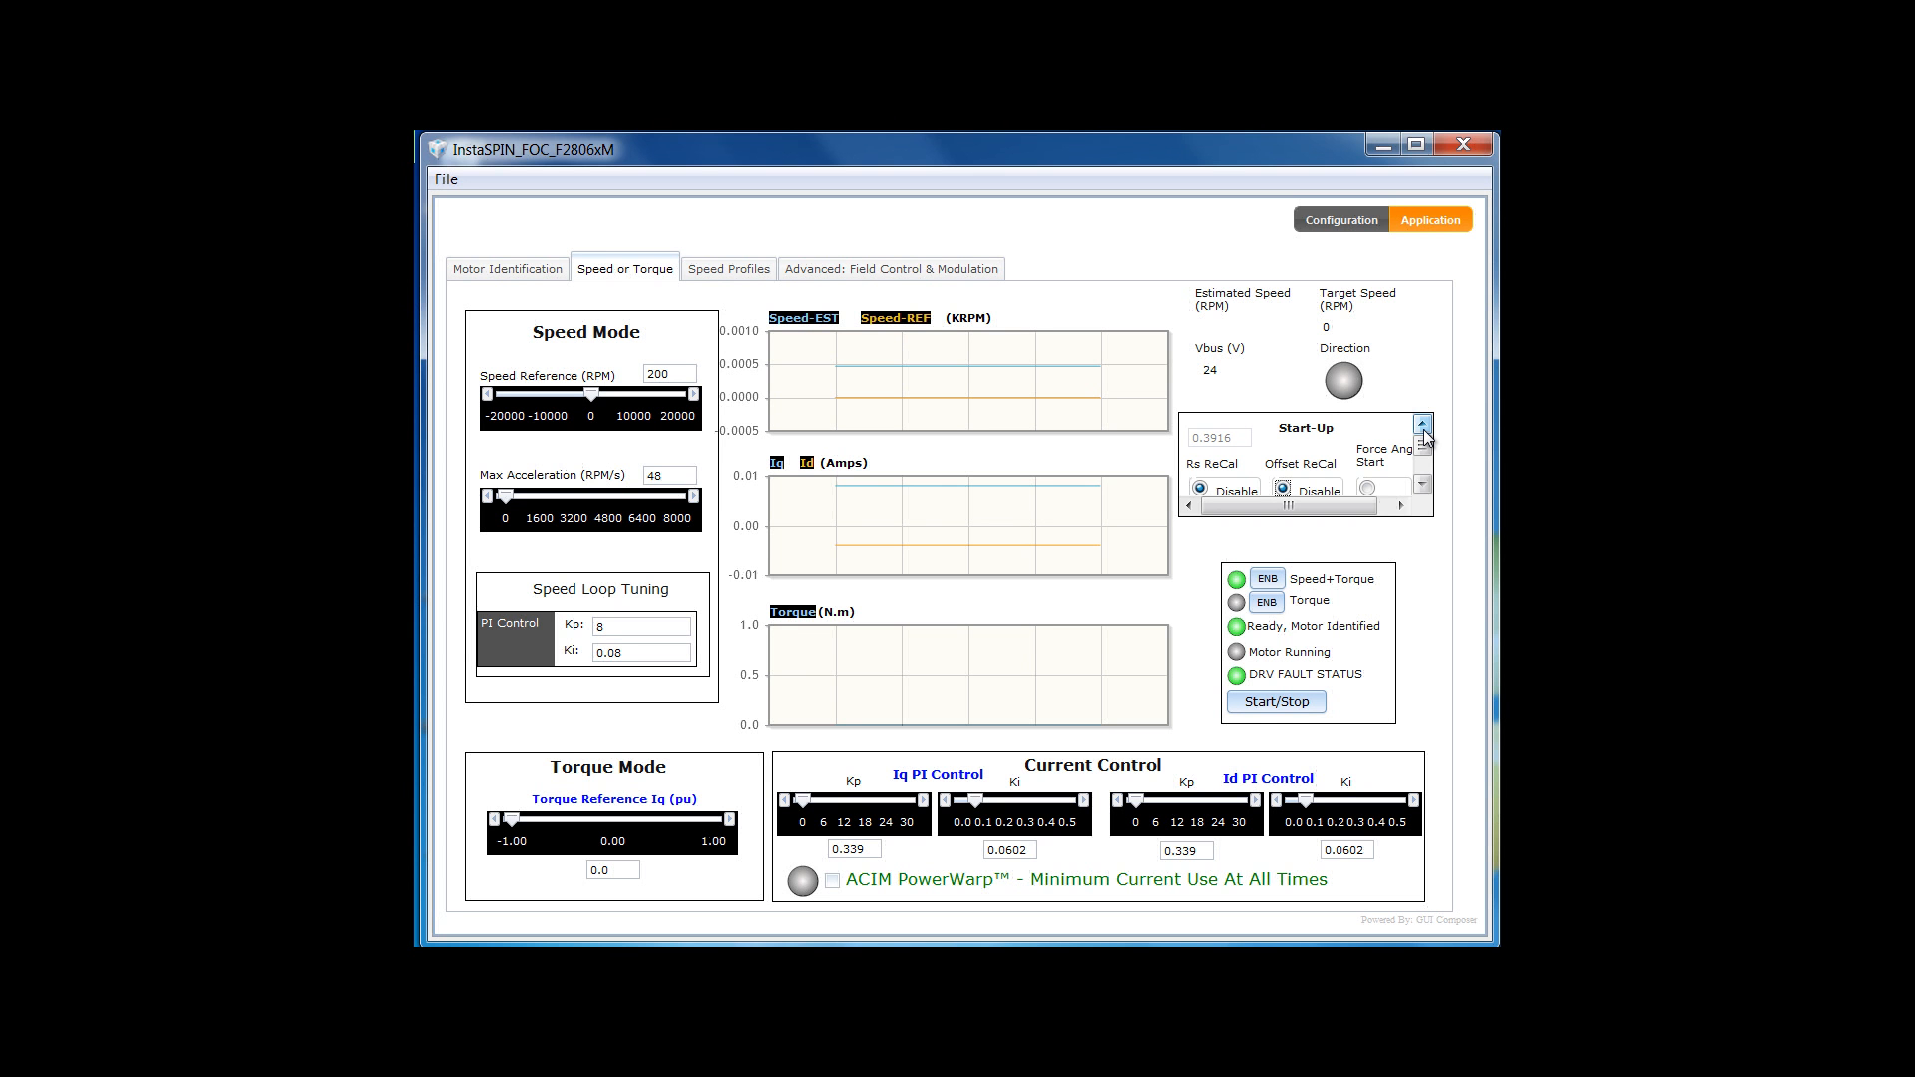
click(1274, 711)
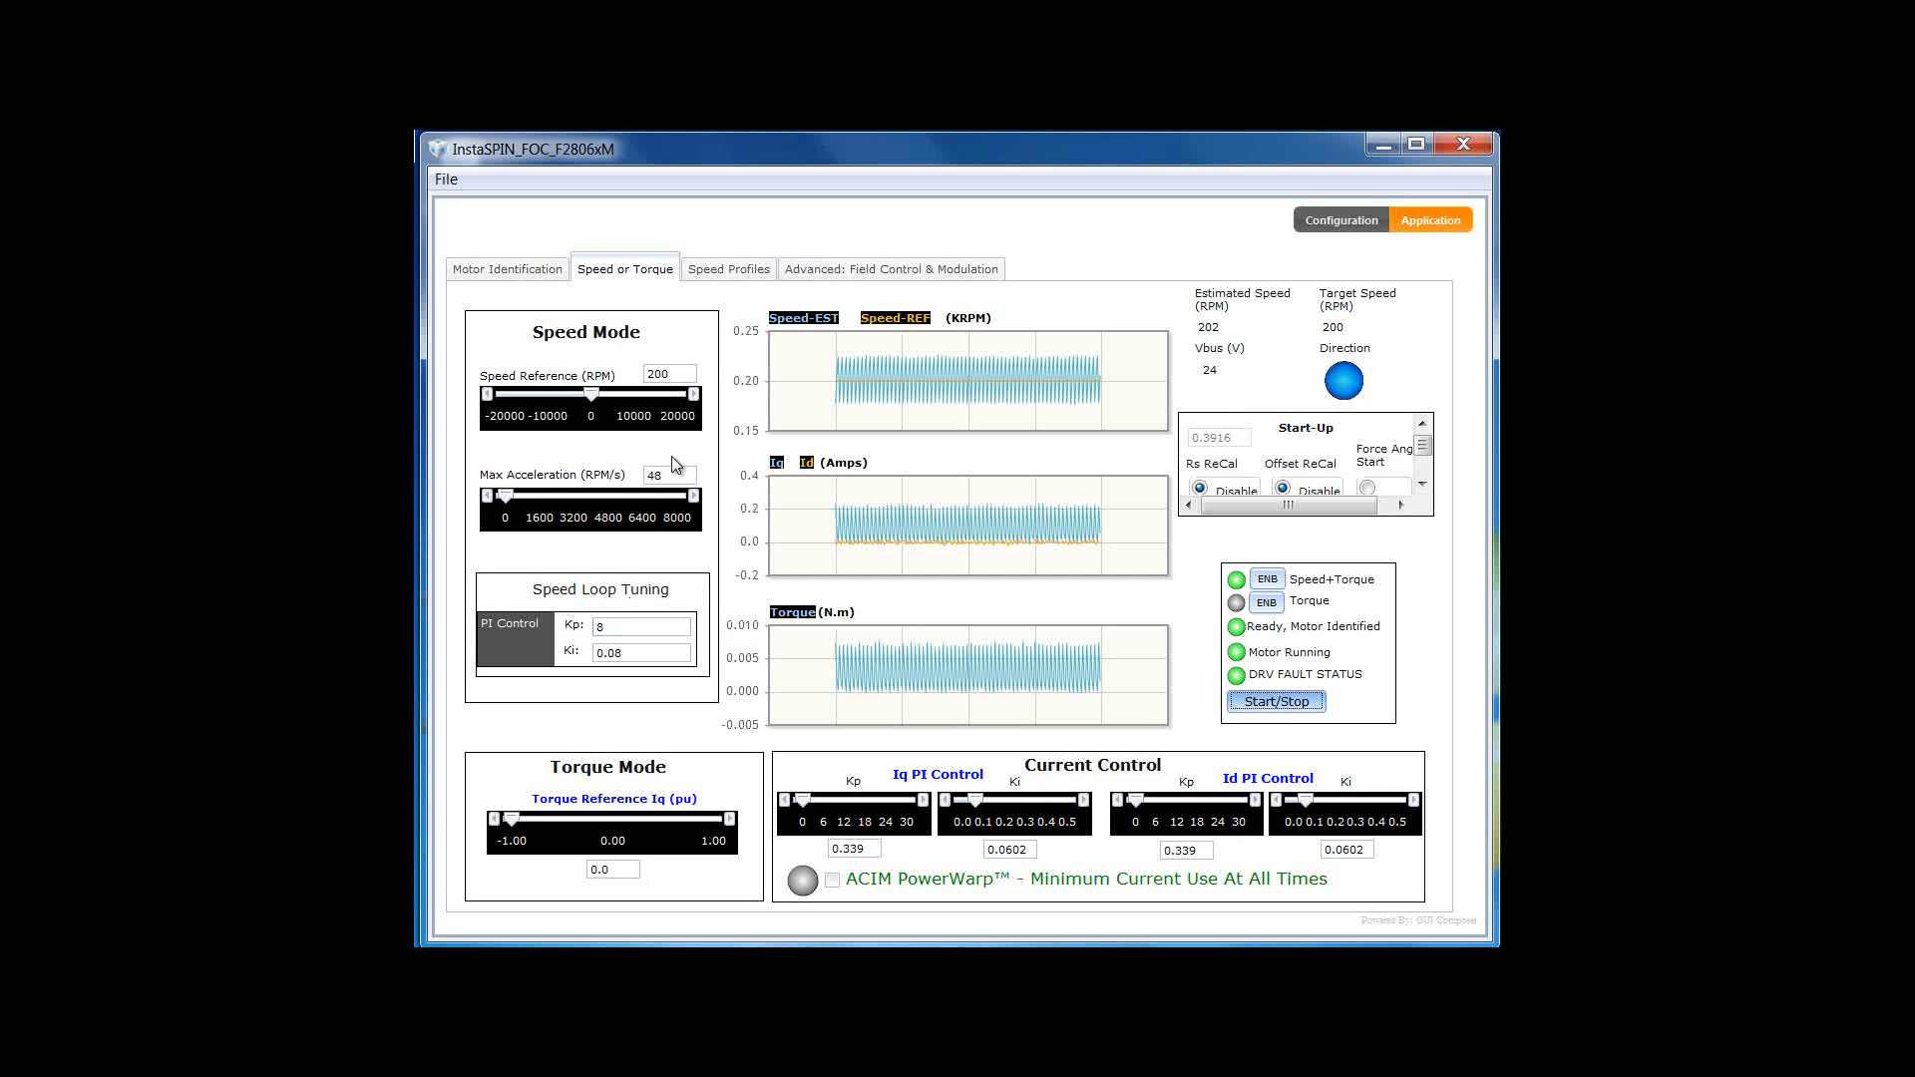
- Change the speed reference from 200 to 0 RPM
double_click(667, 374)
text(0)
key(Return)
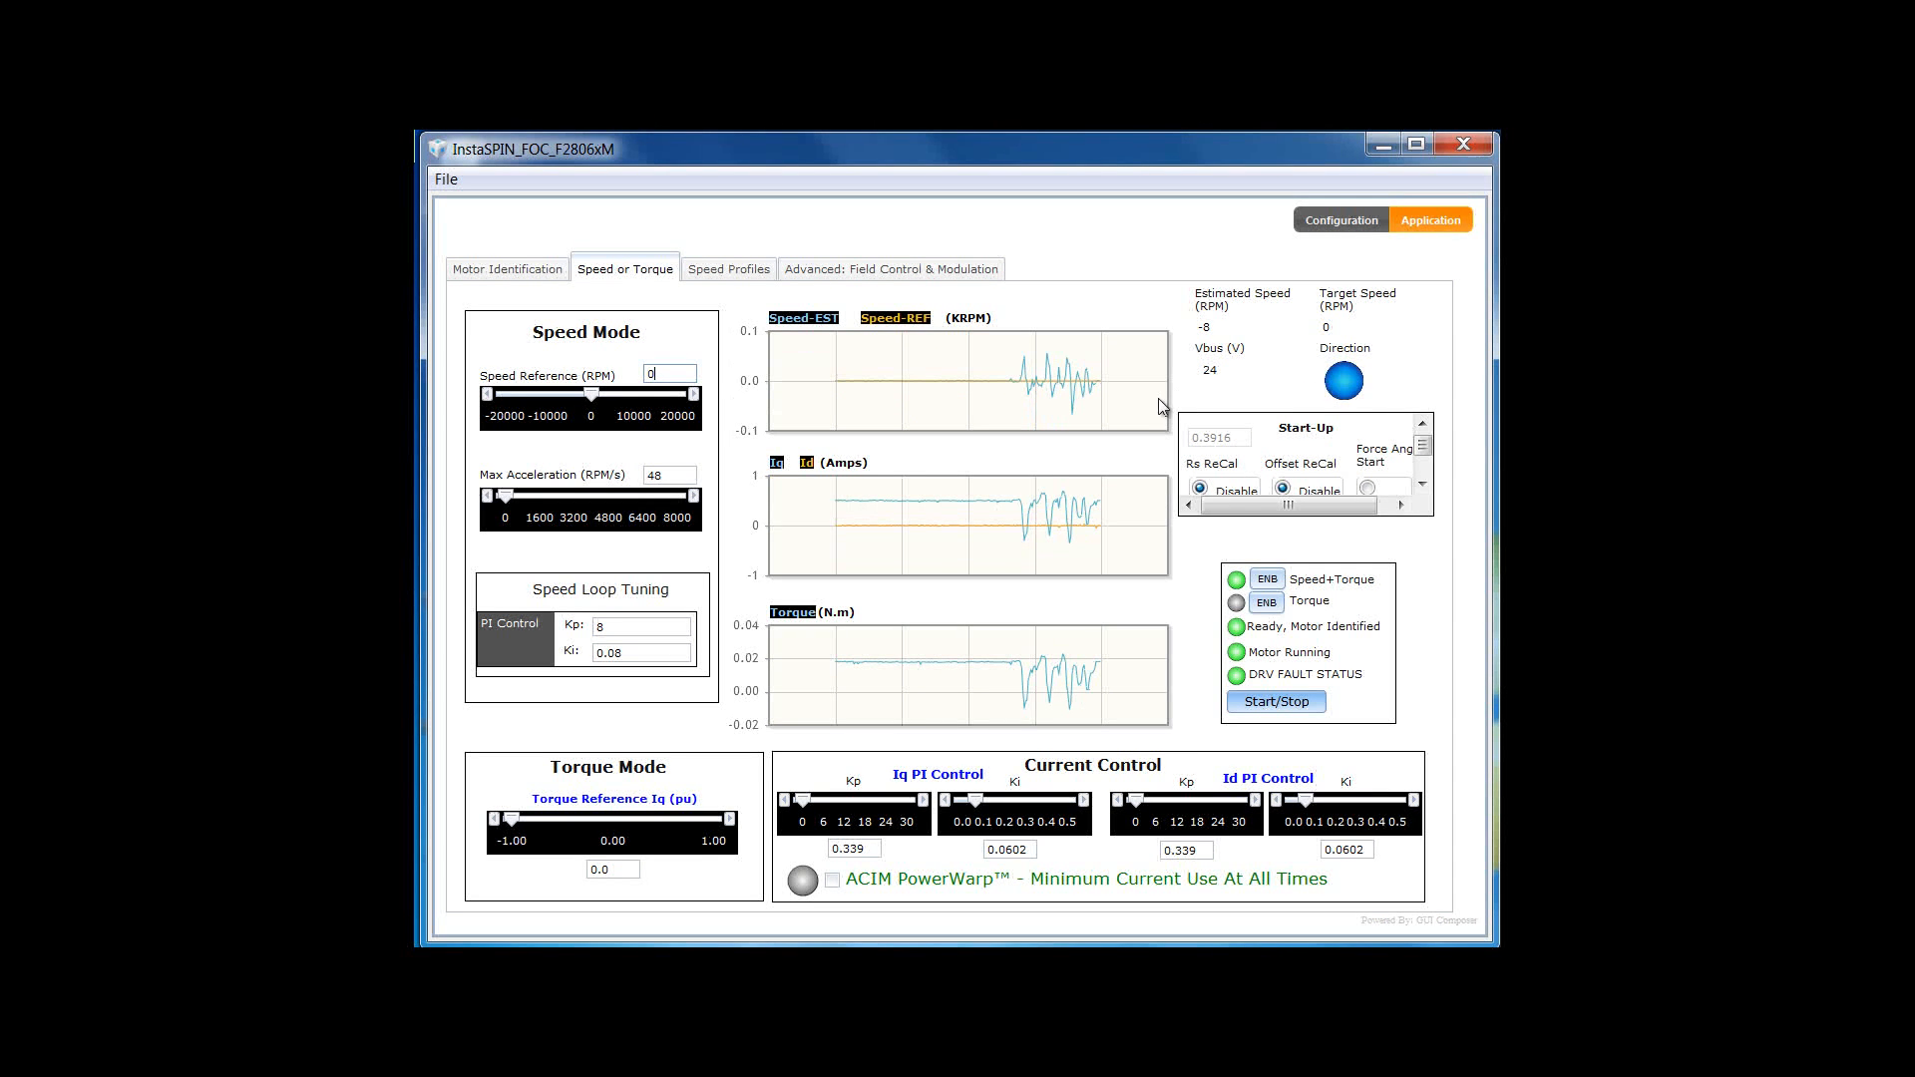
click(638, 626)
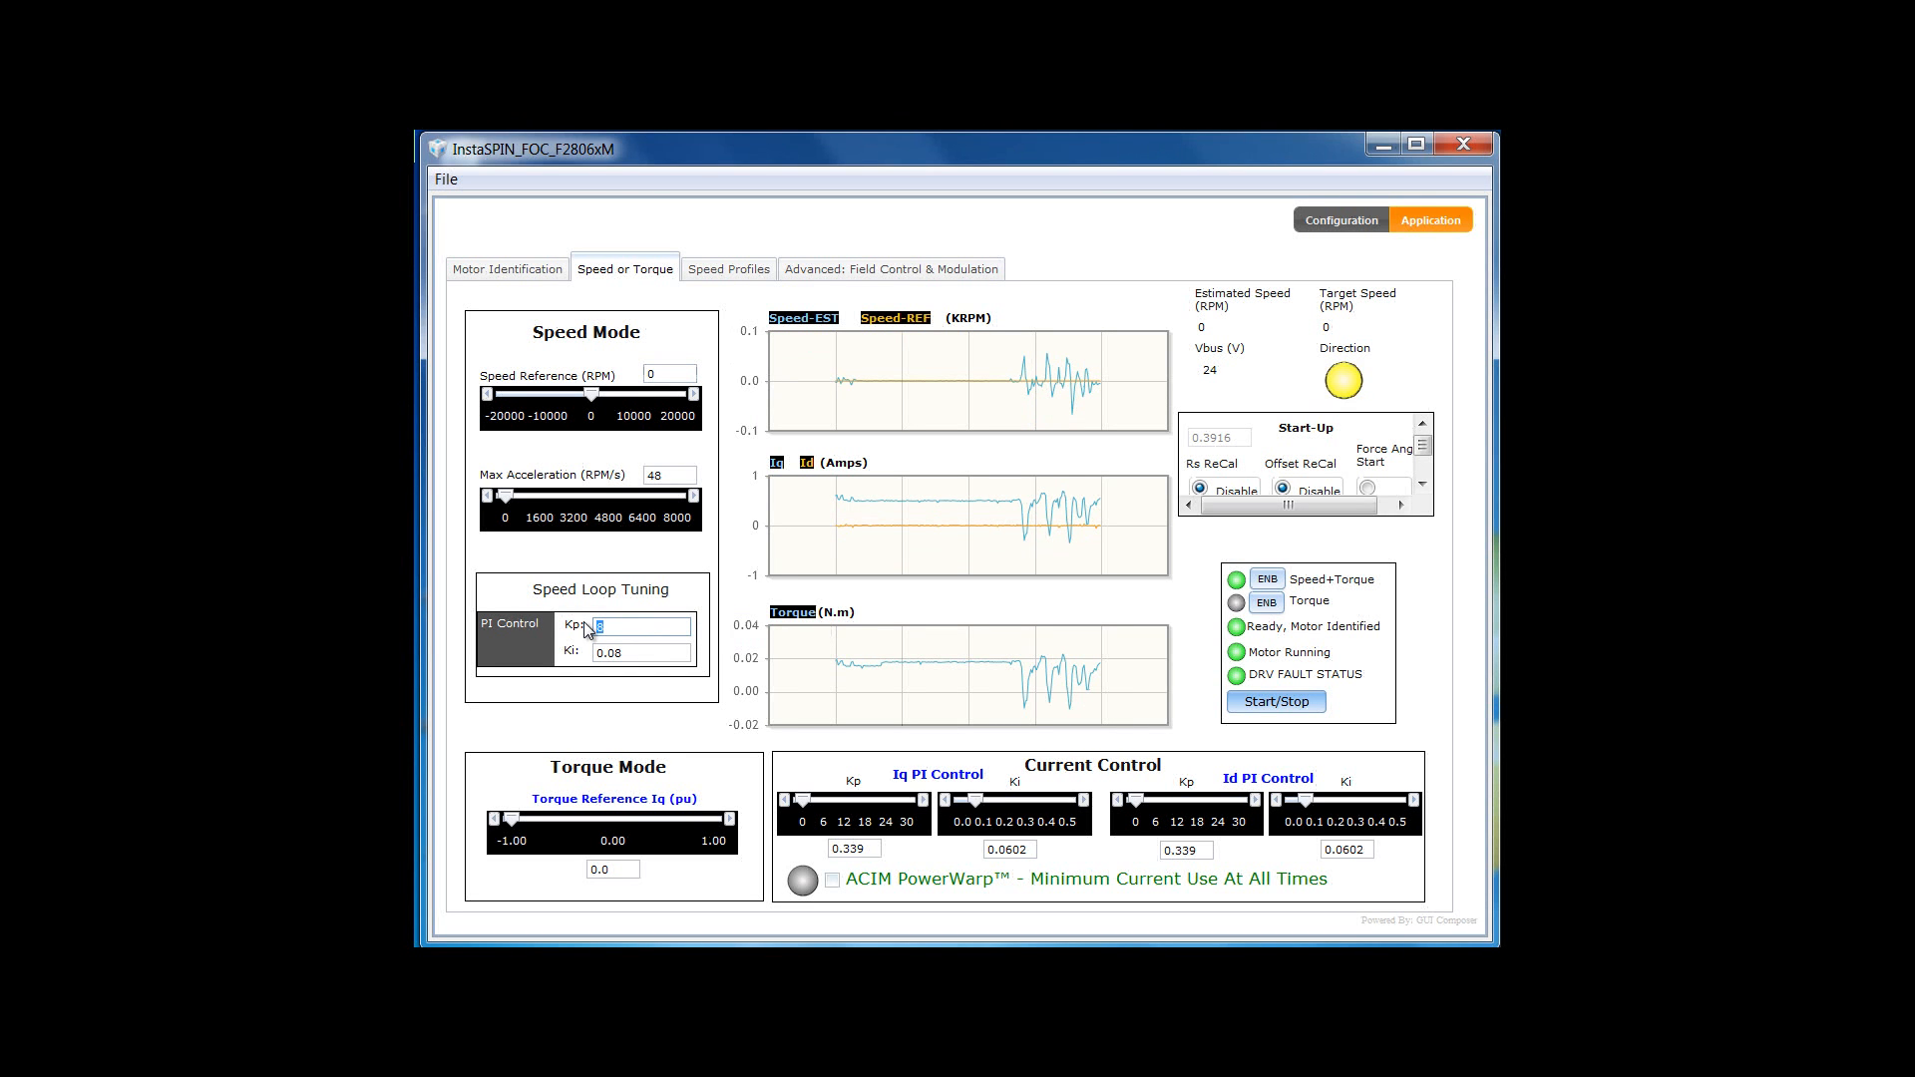
- Enter 16 as the speed-loop Kp, then clear it for the next value
text(16)
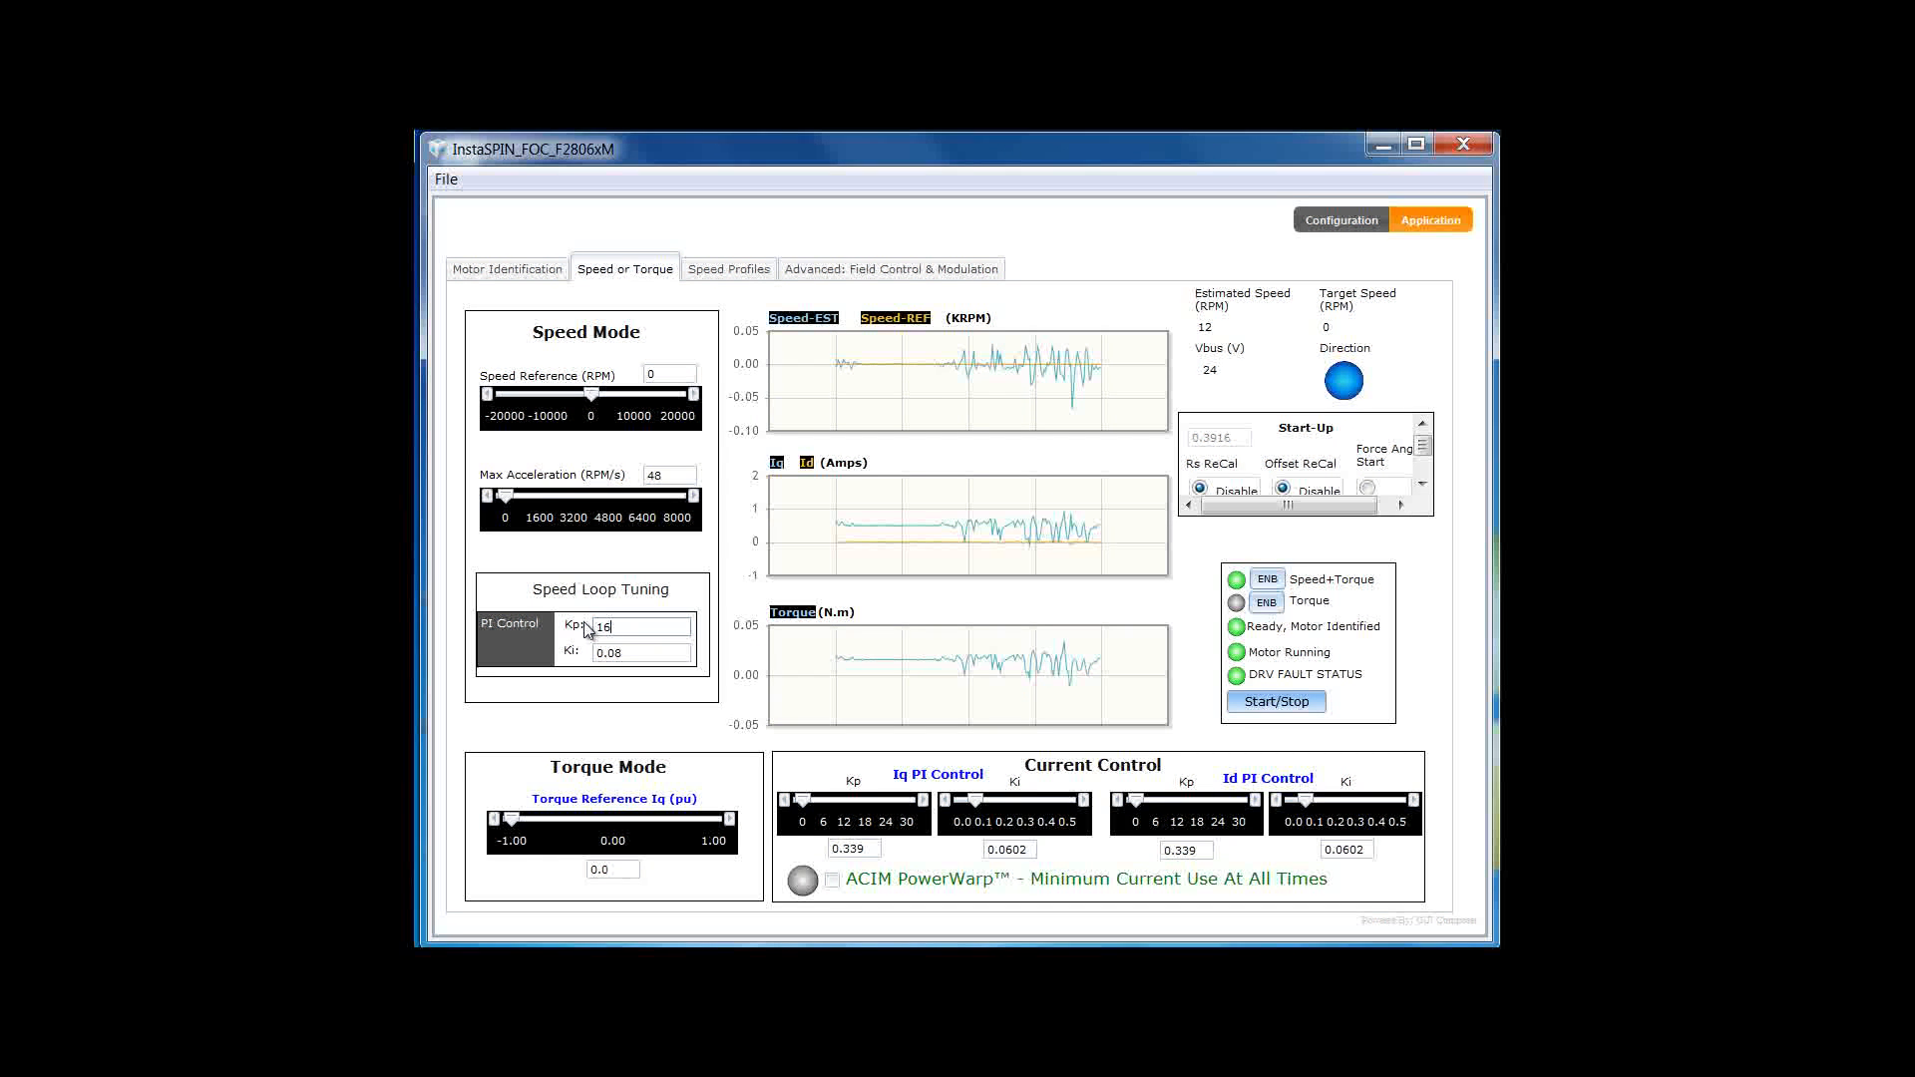
key(BackSpace)
key(BackSpace)
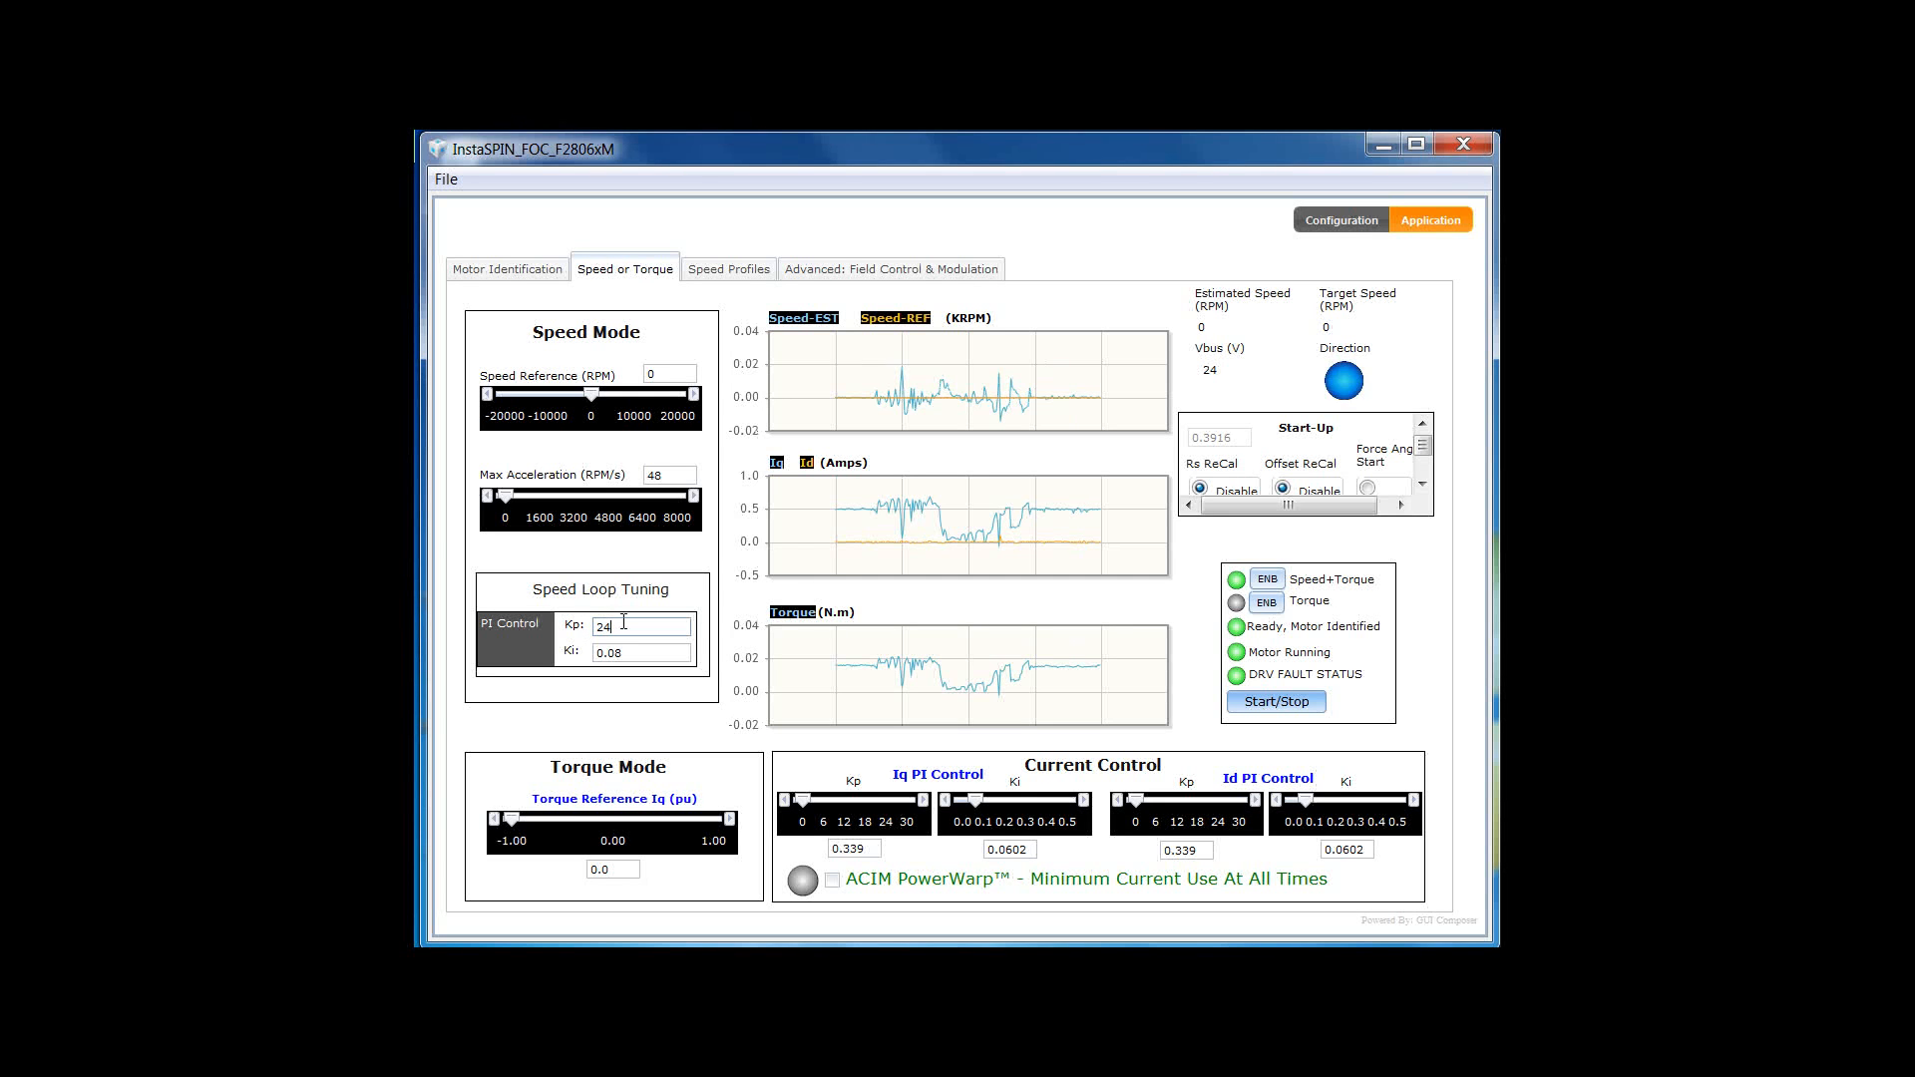
- Try speed-loop Kp values 50, 24 and 8, ending back at 24
double_click(615, 627)
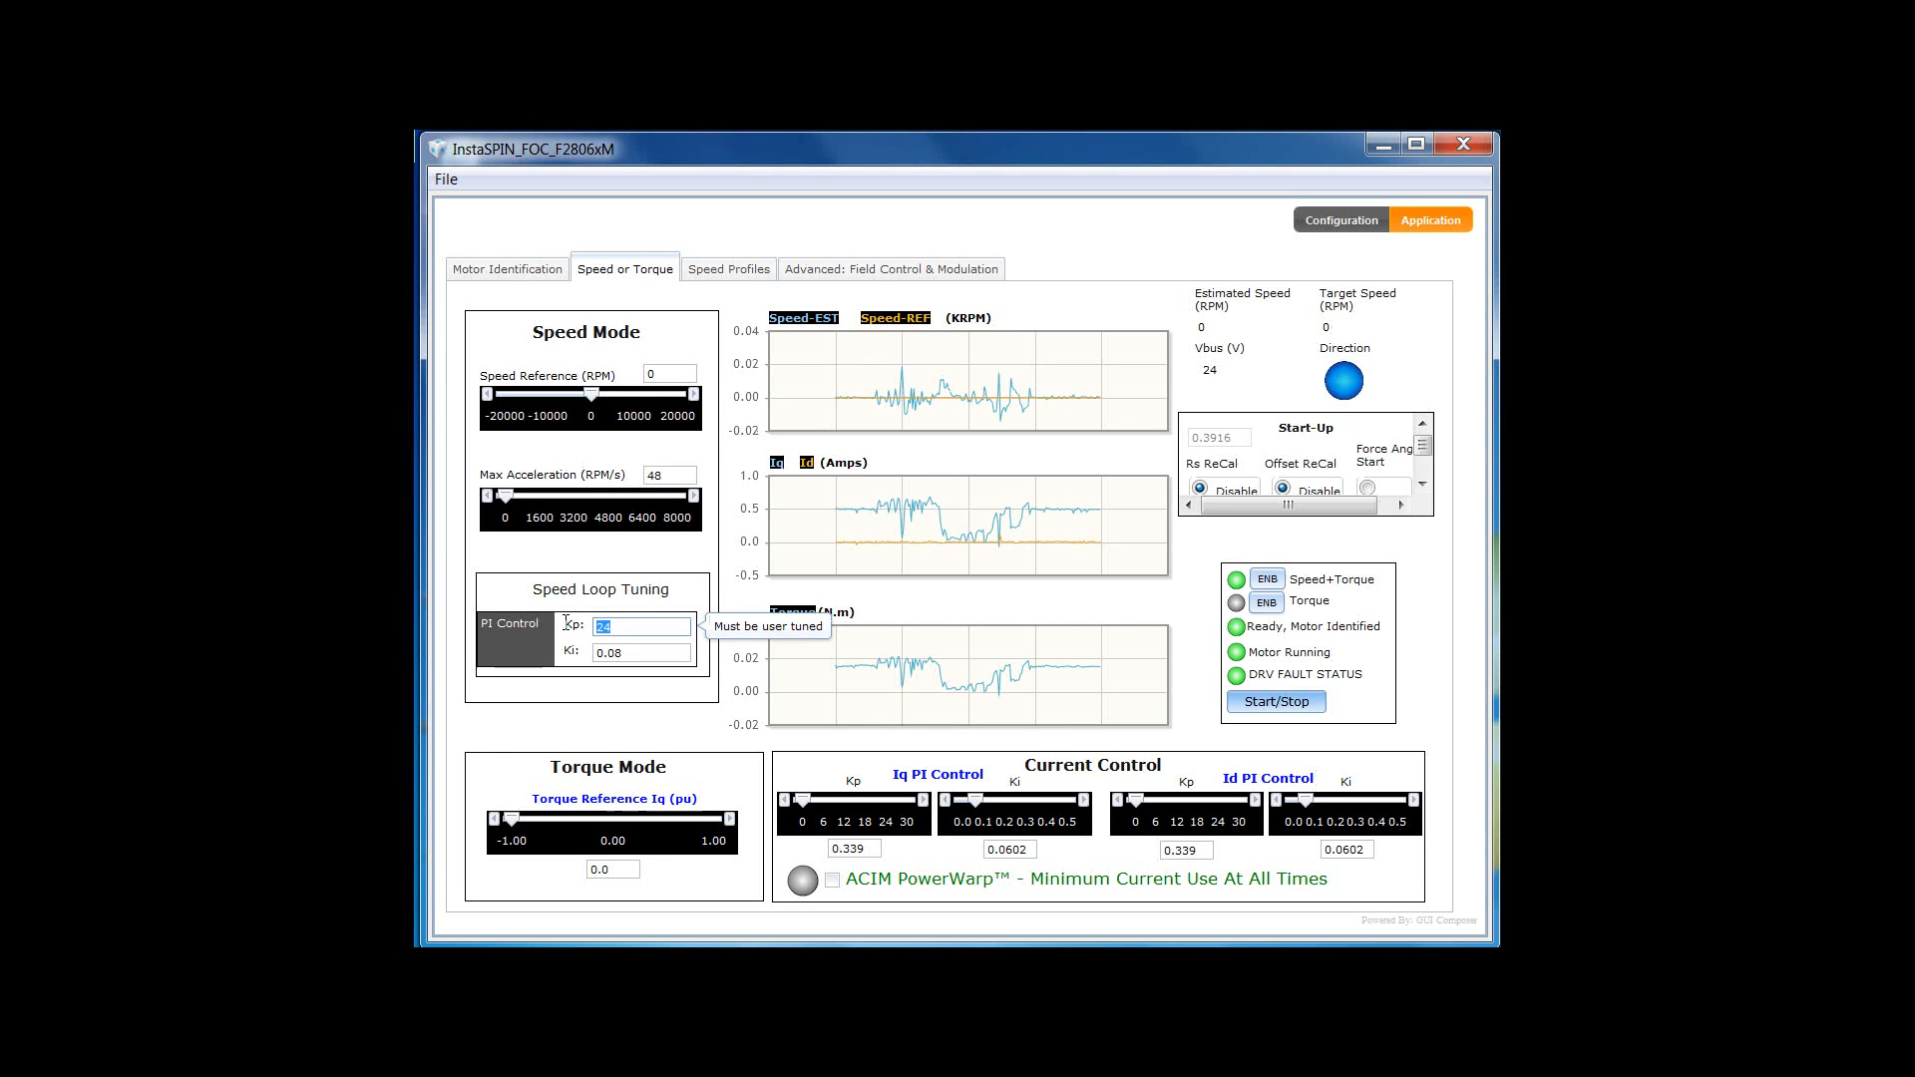
text(50)
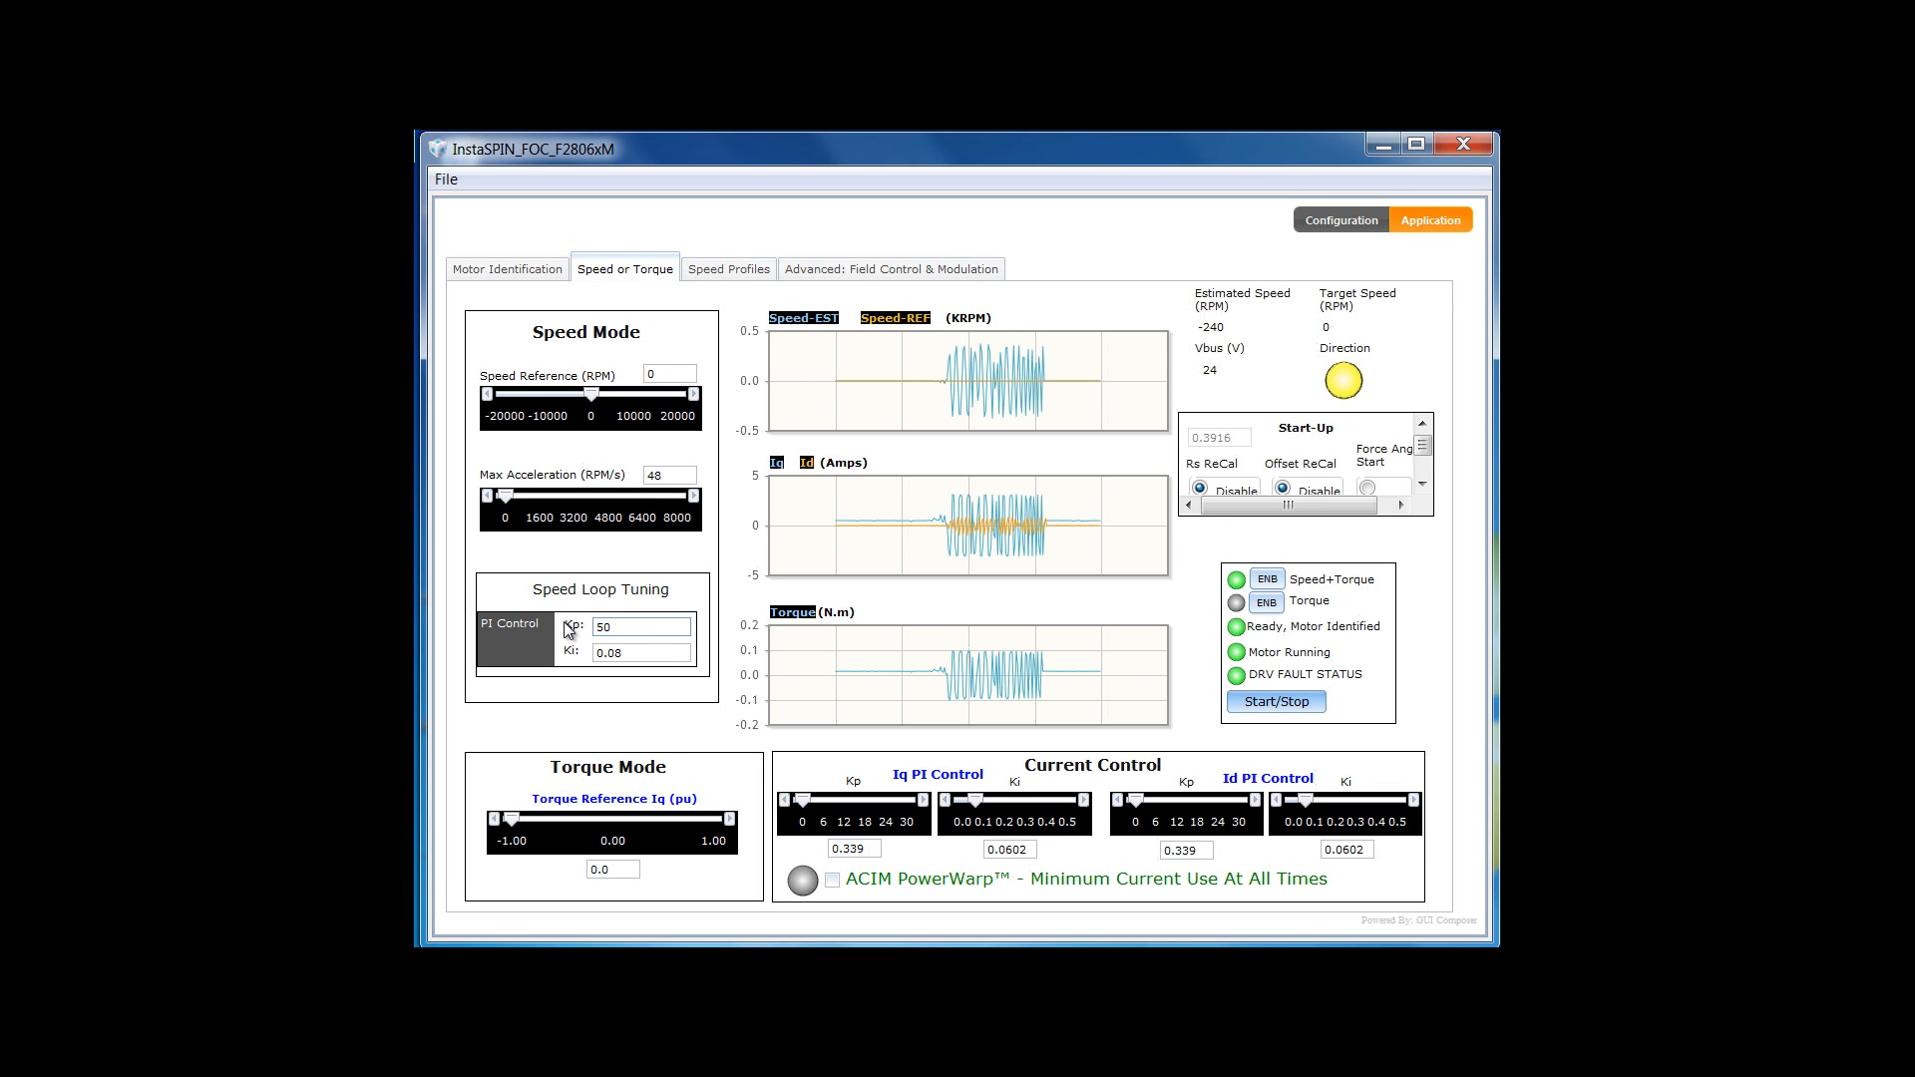
drag(627, 629, 591, 637)
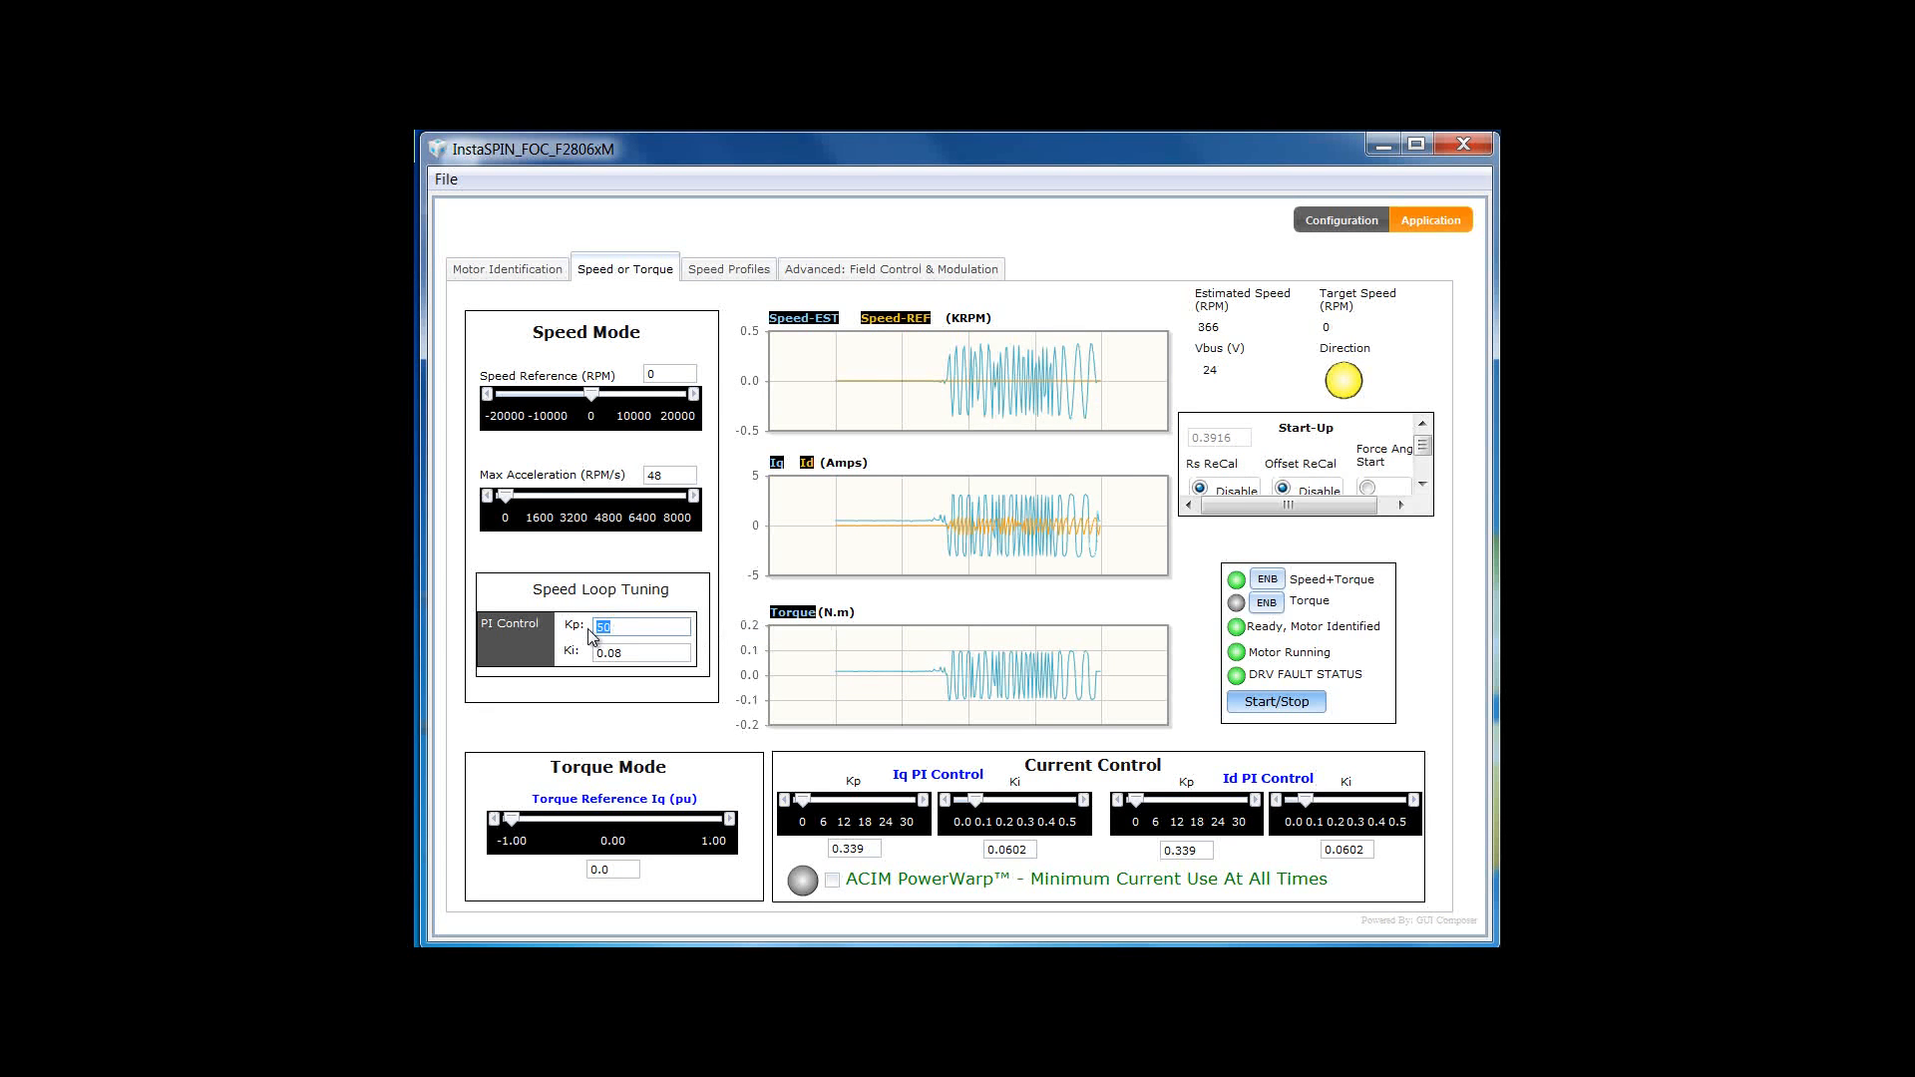
text(24)
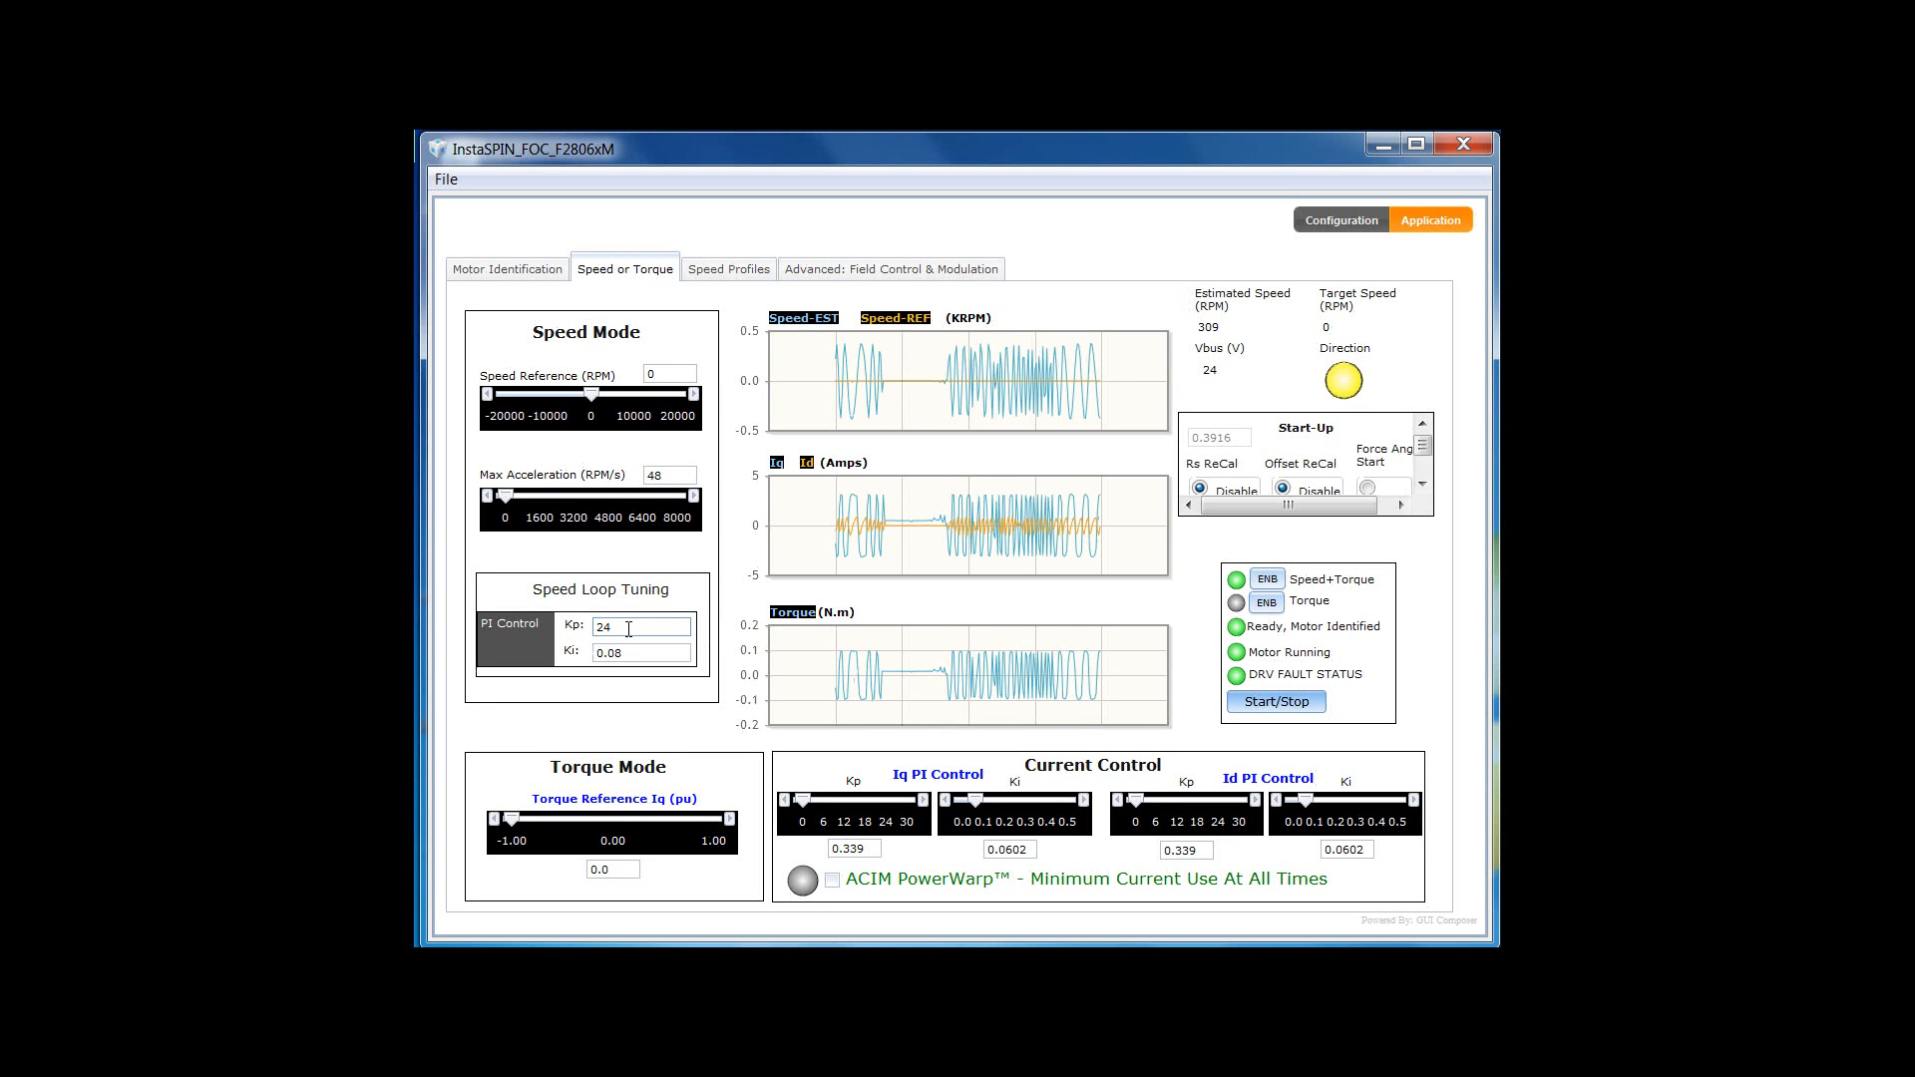
drag(636, 623, 576, 632)
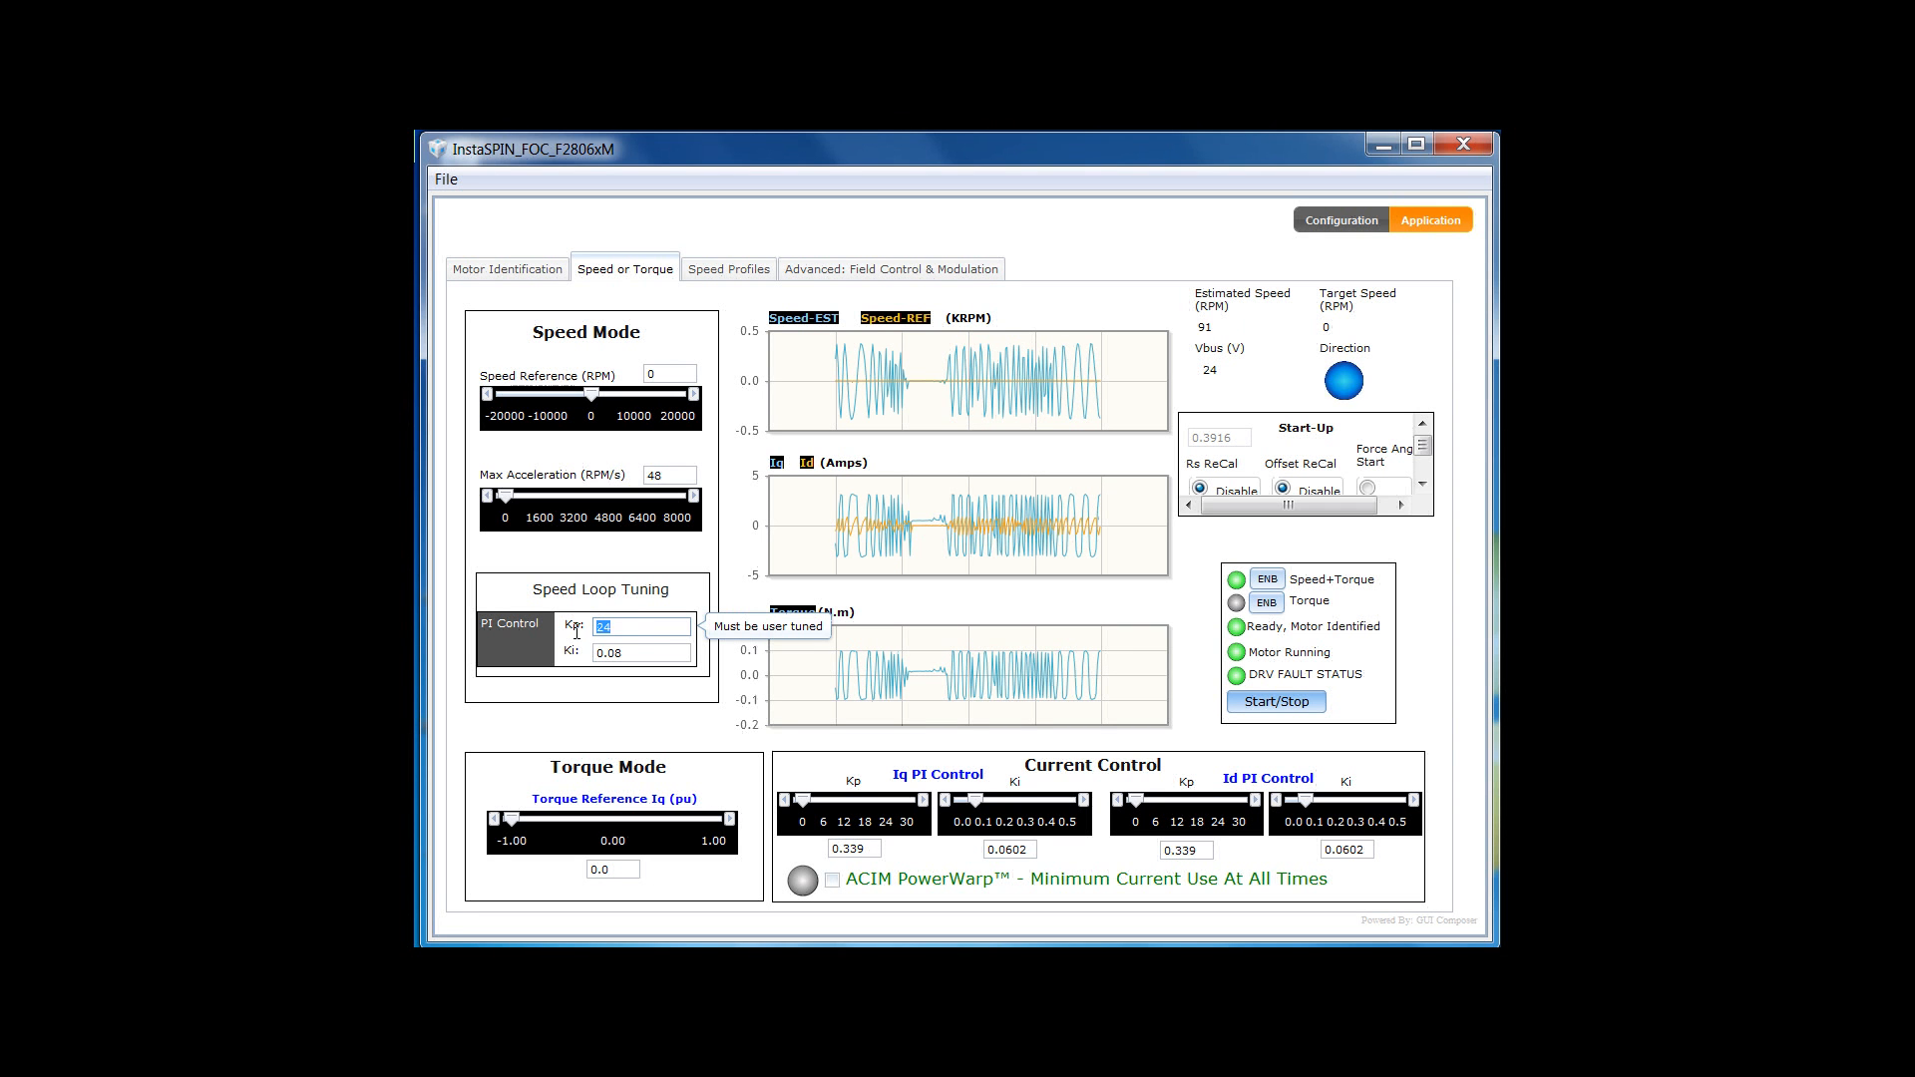
text(8)
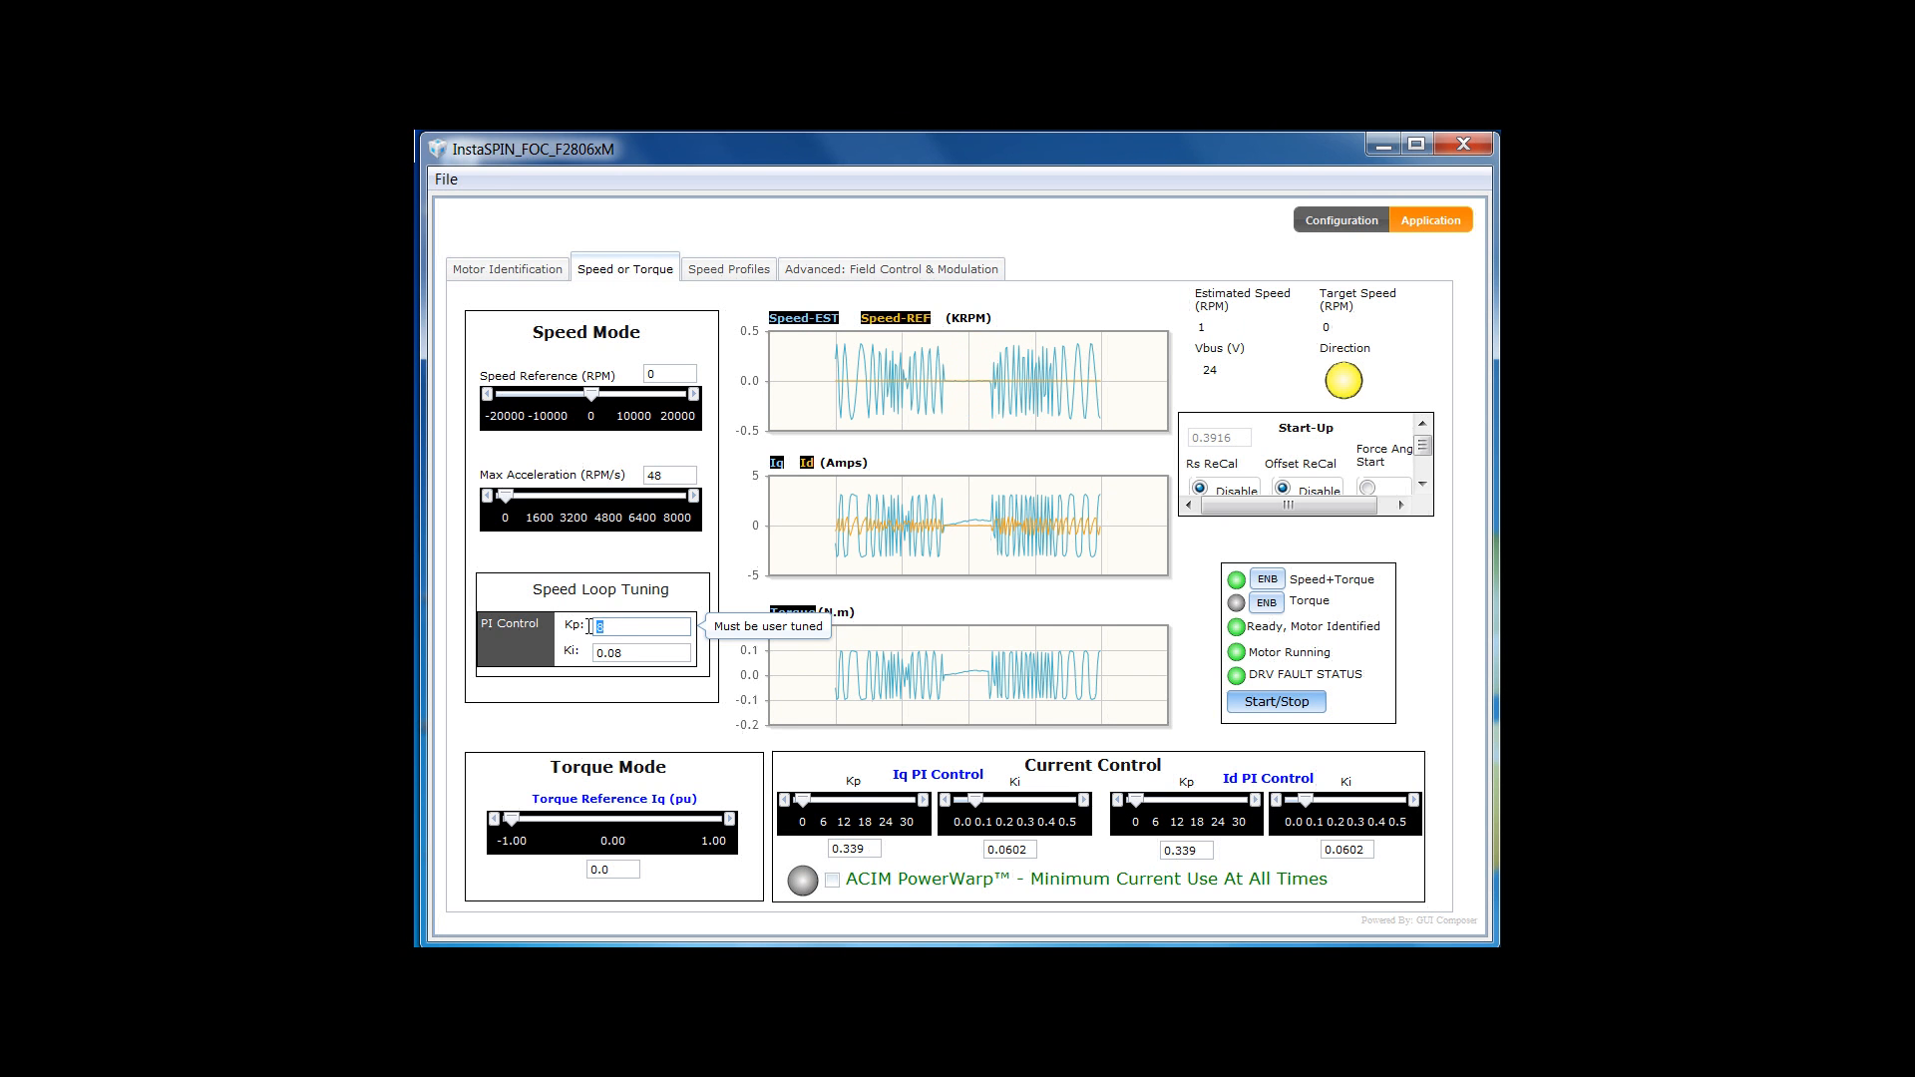
drag(601, 626, 591, 634)
text(24)
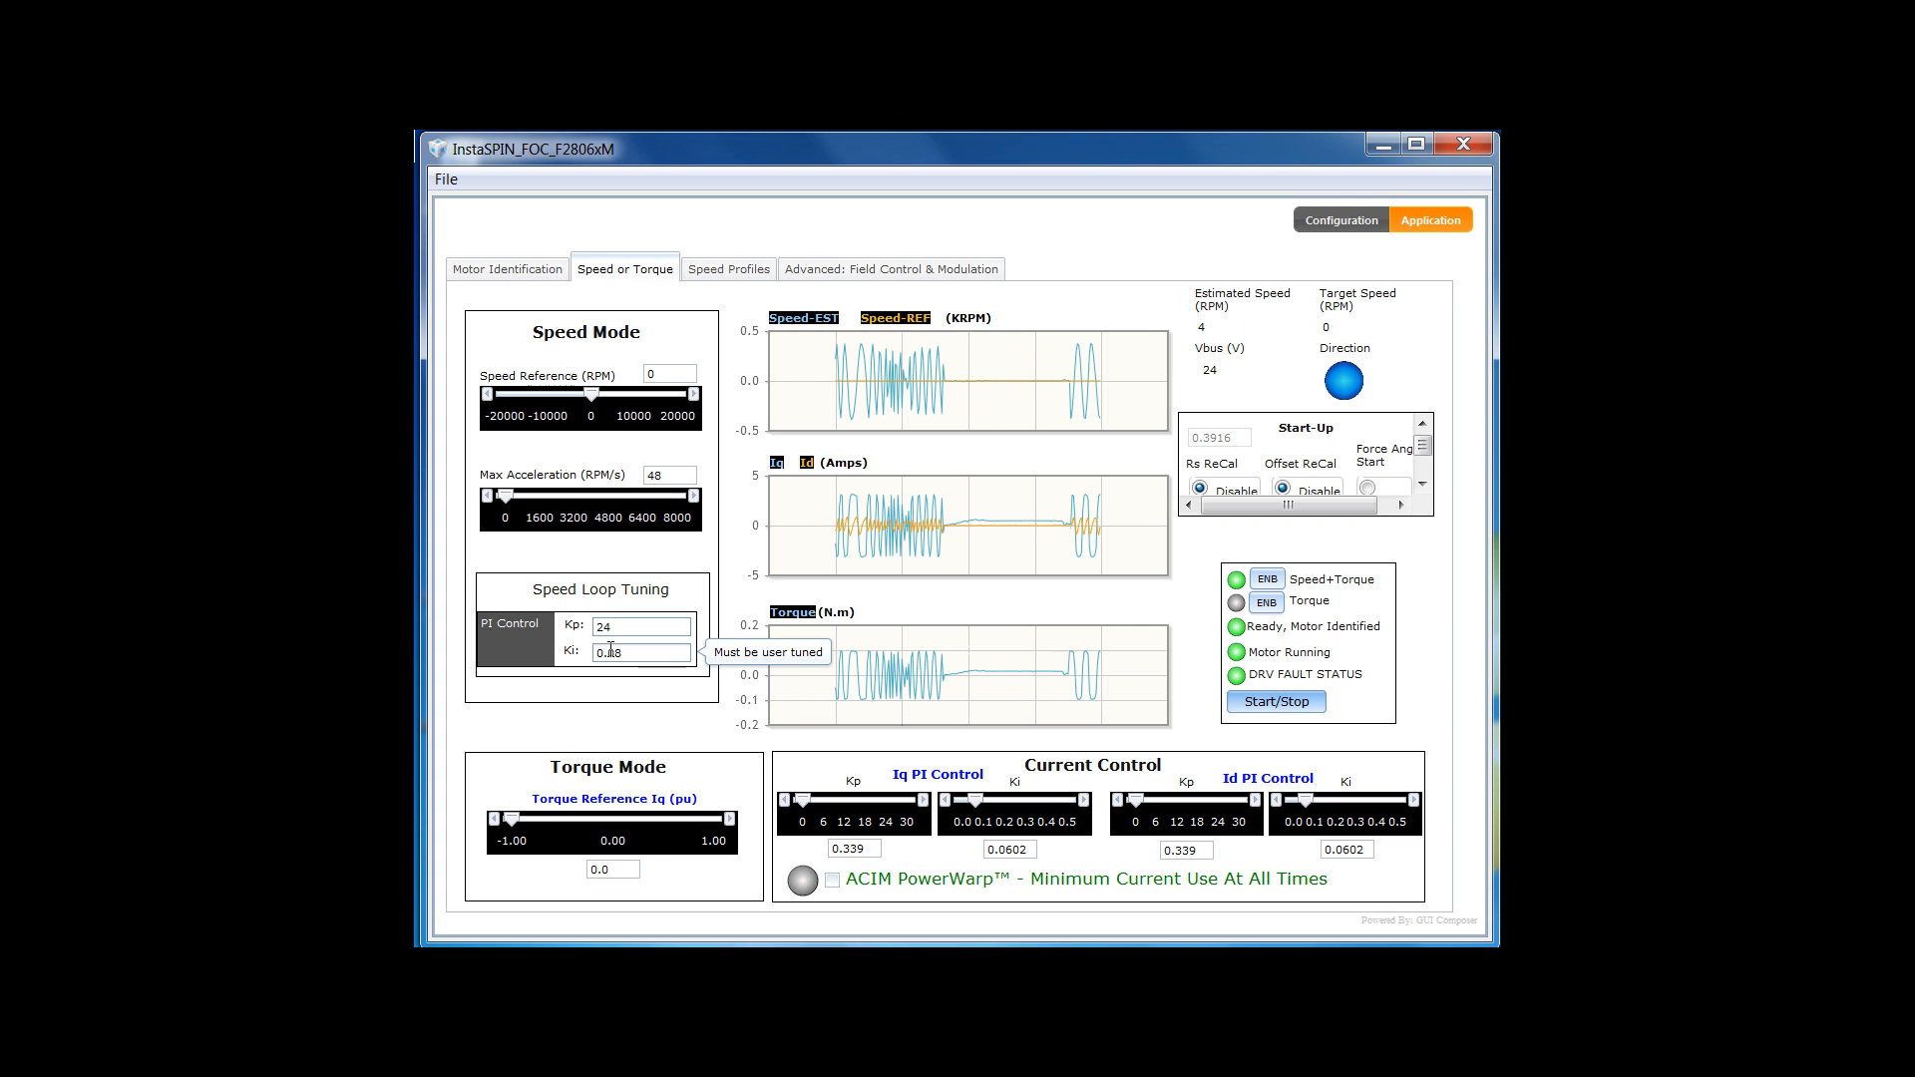
- Change Ki from 0.08 to 0.16 and set the speed reference to 60 RPM
drag(611, 650, 626, 650)
text(16)
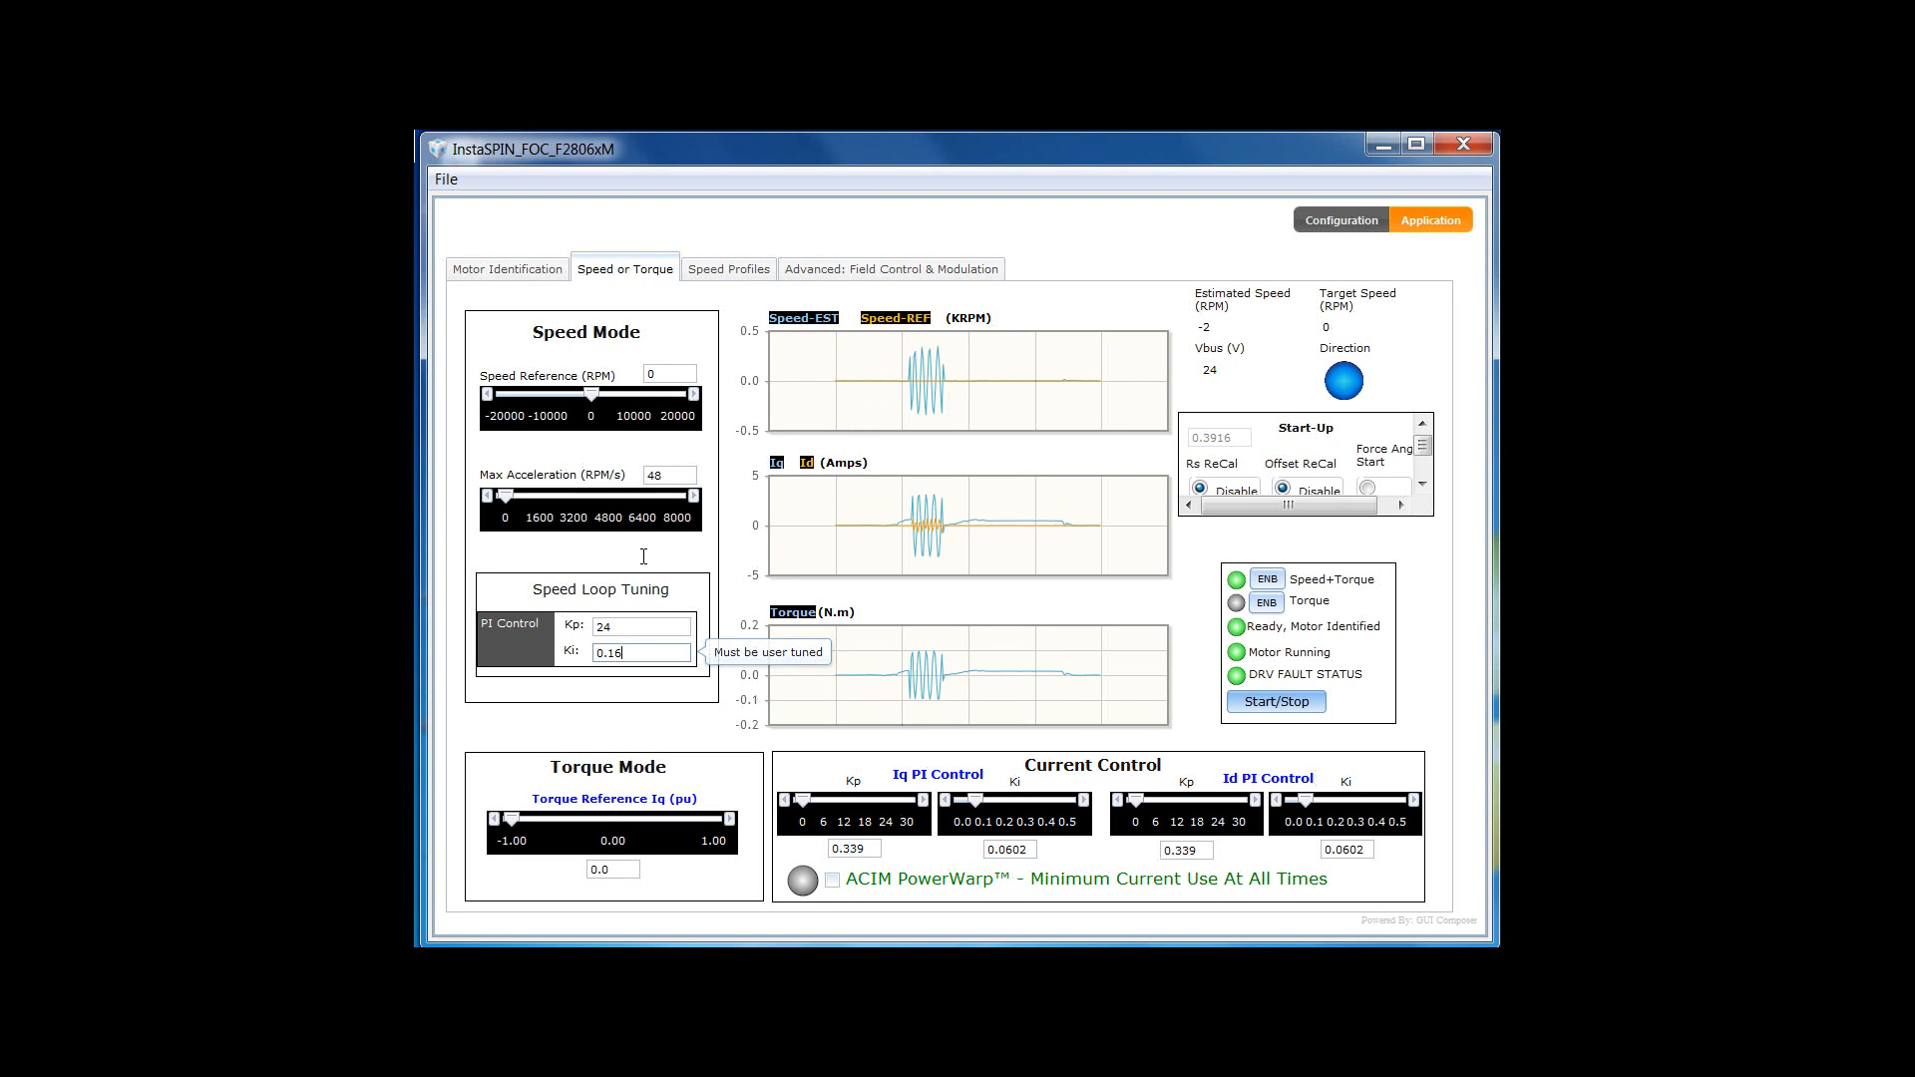
double_click(655, 374)
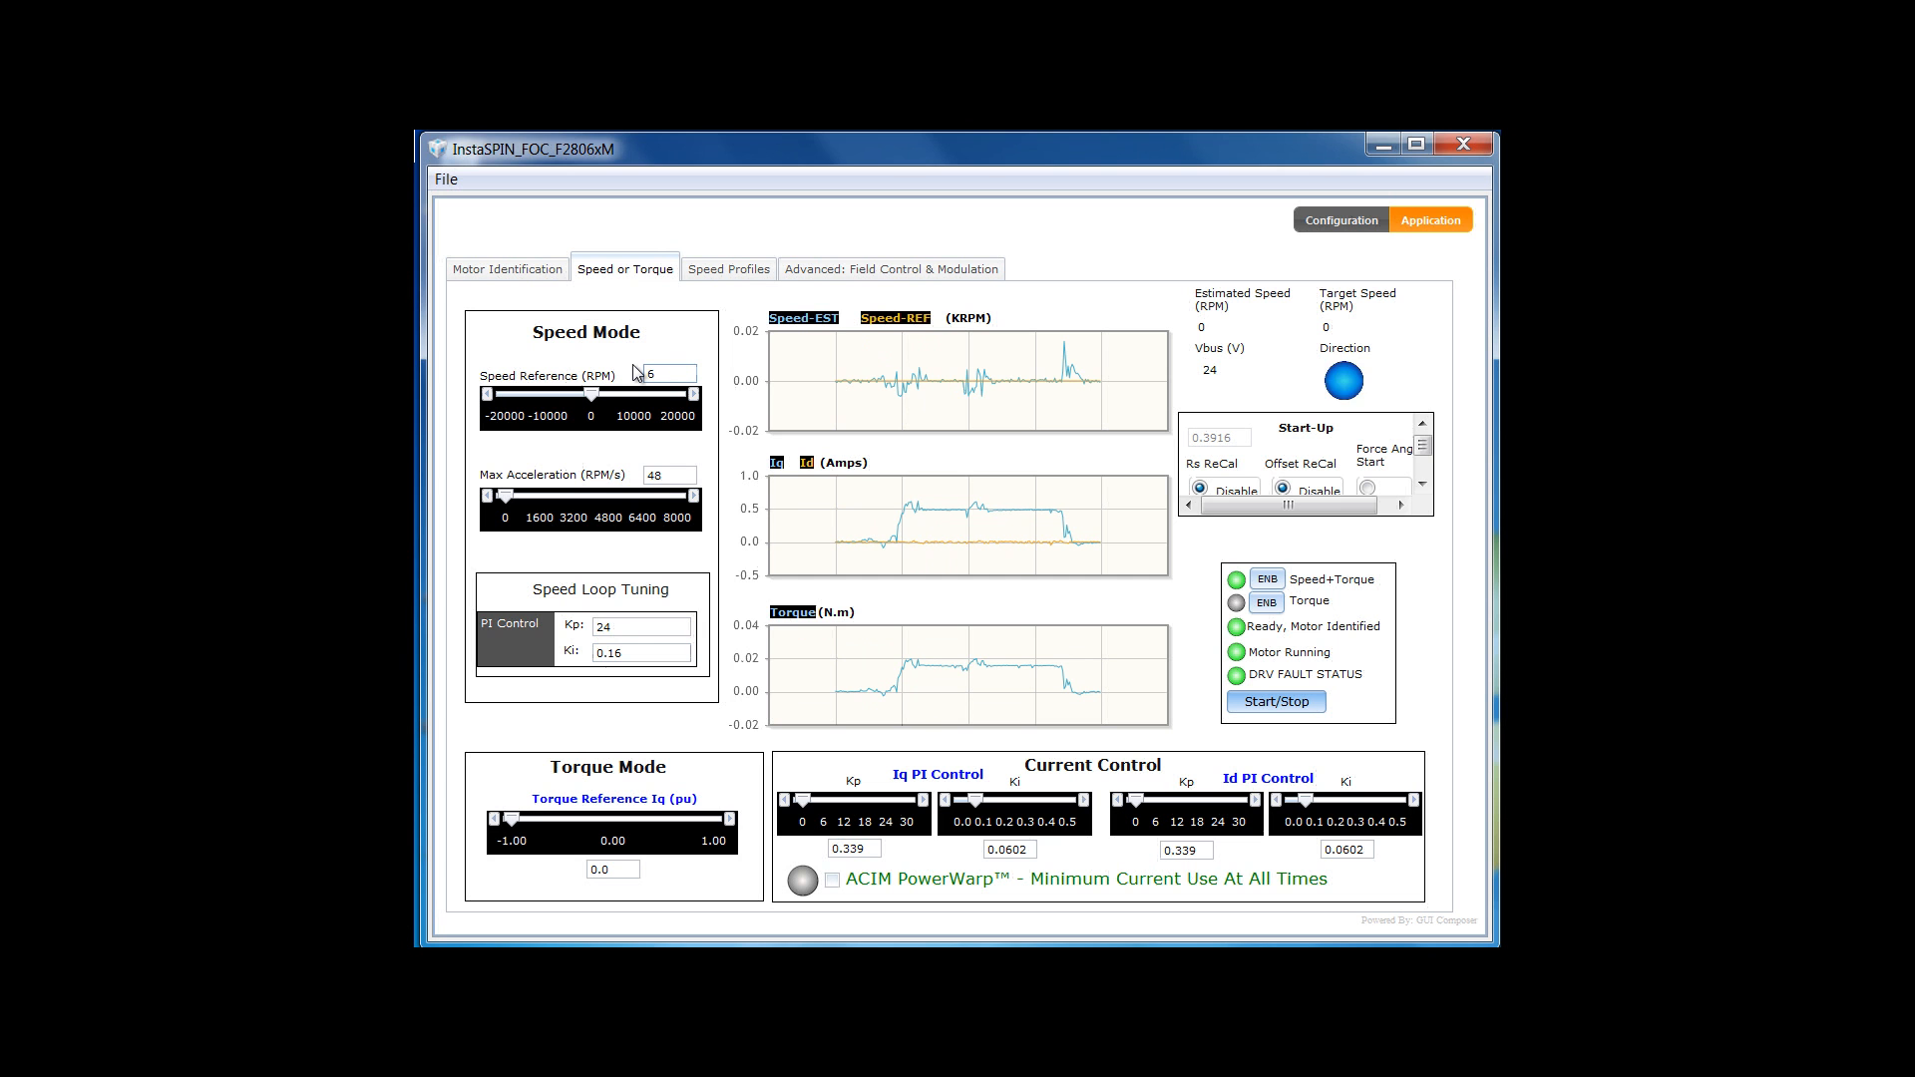
text(60)
key(Return)
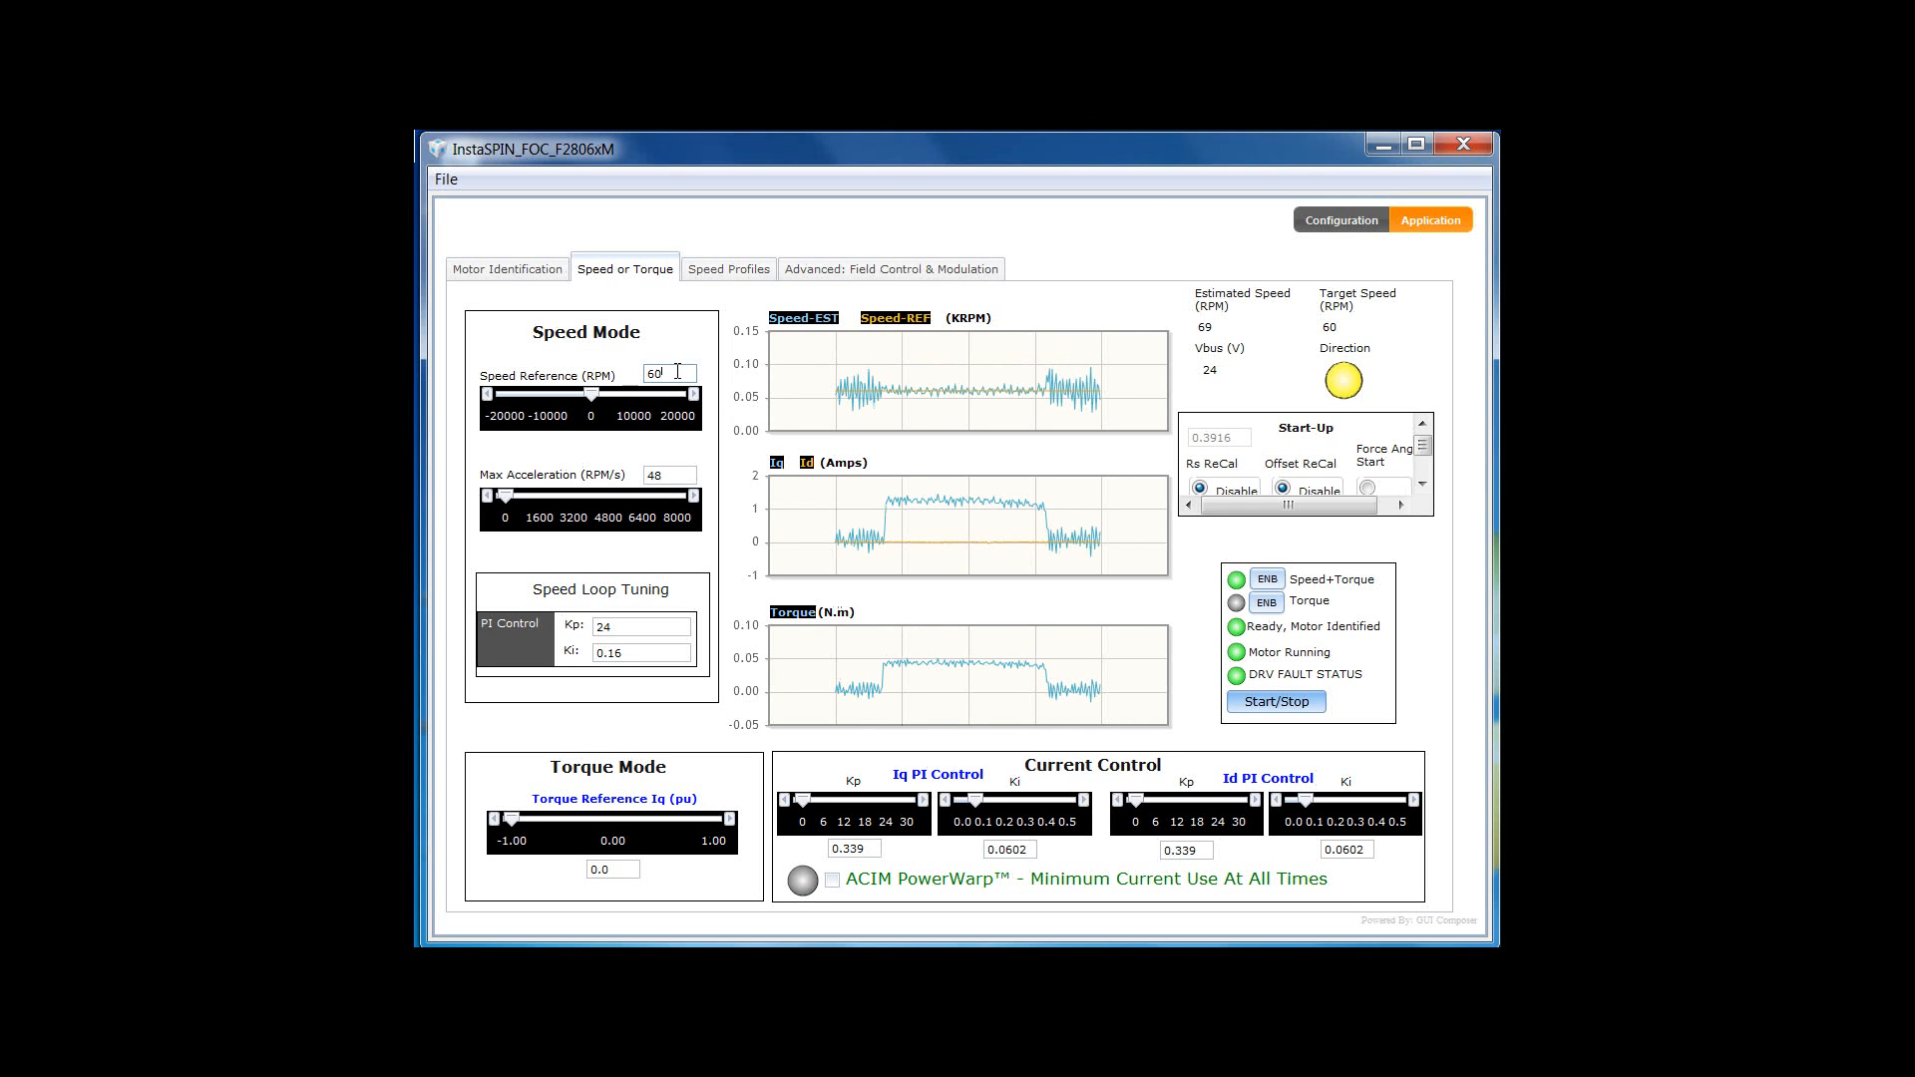
- Lower the speed reference from 60 to 30 RPM
drag(677, 371, 643, 374)
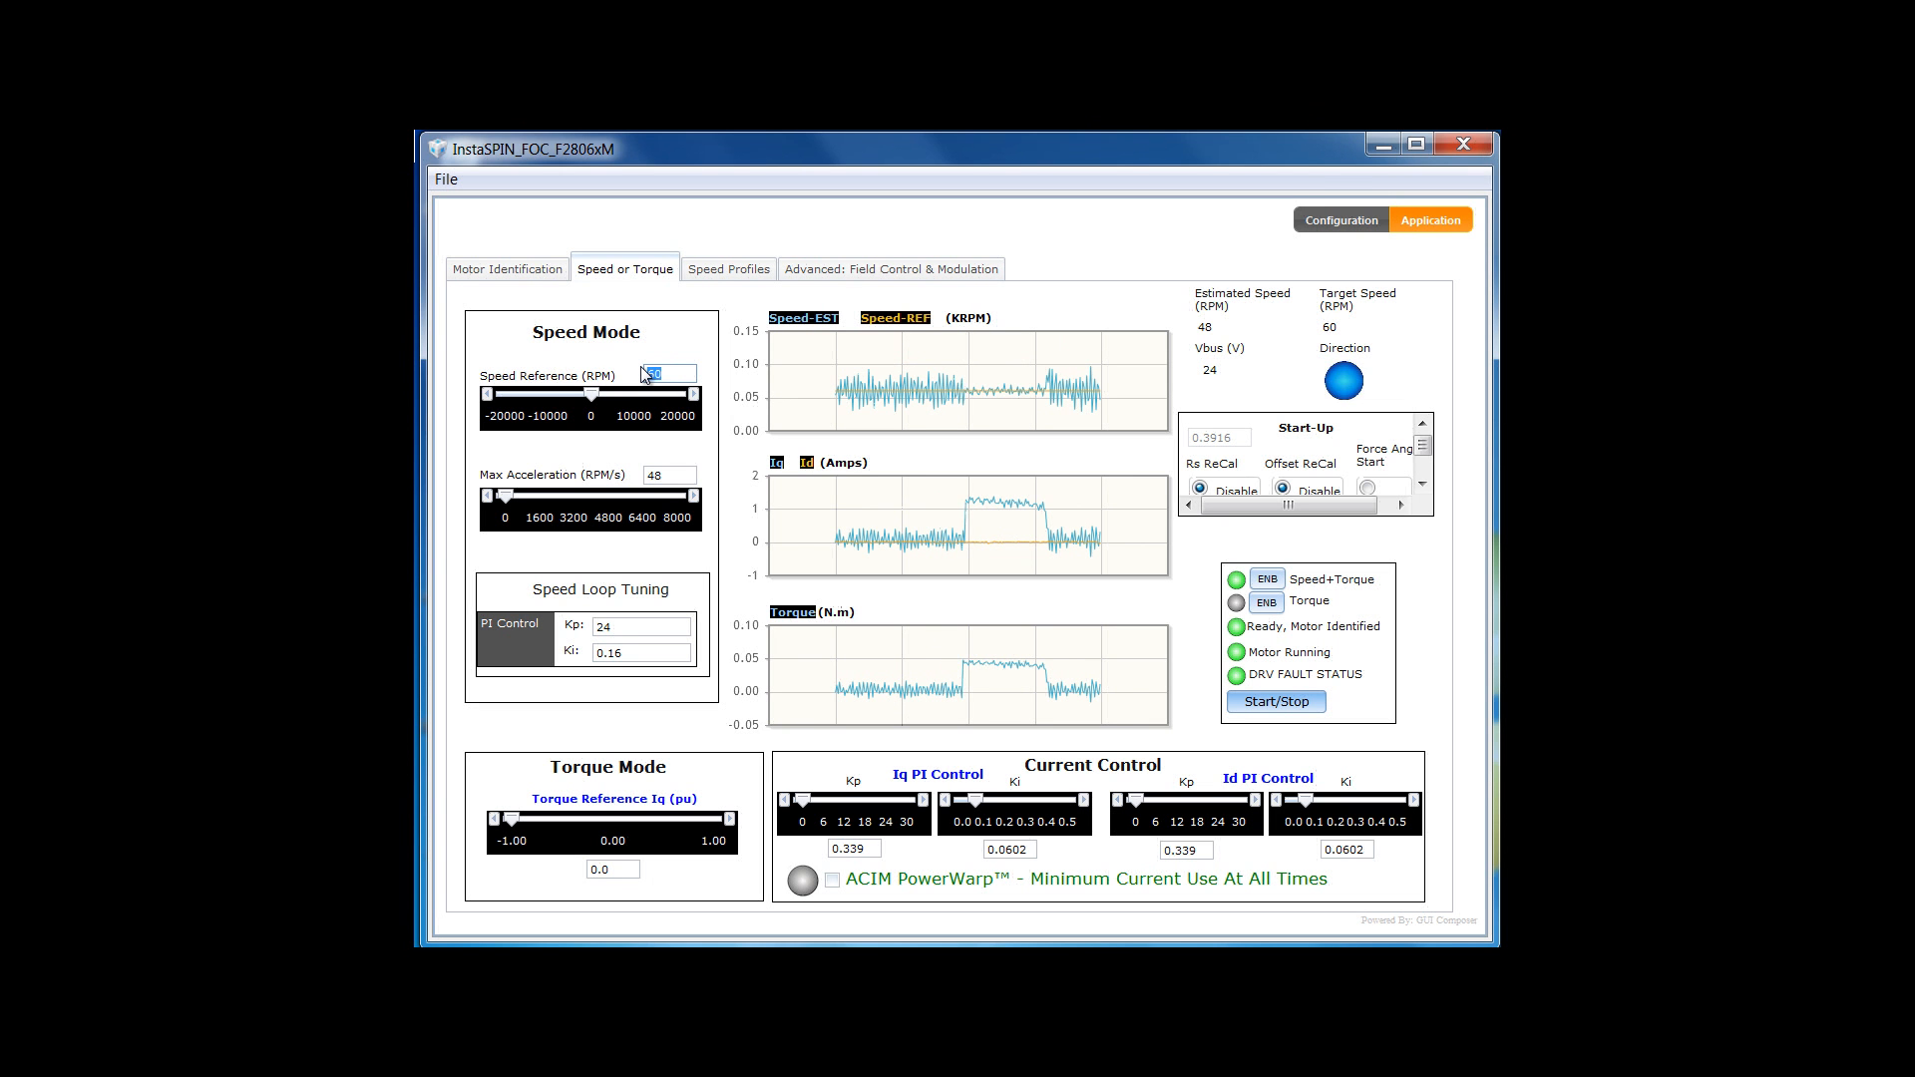
text(30)
key(Return)
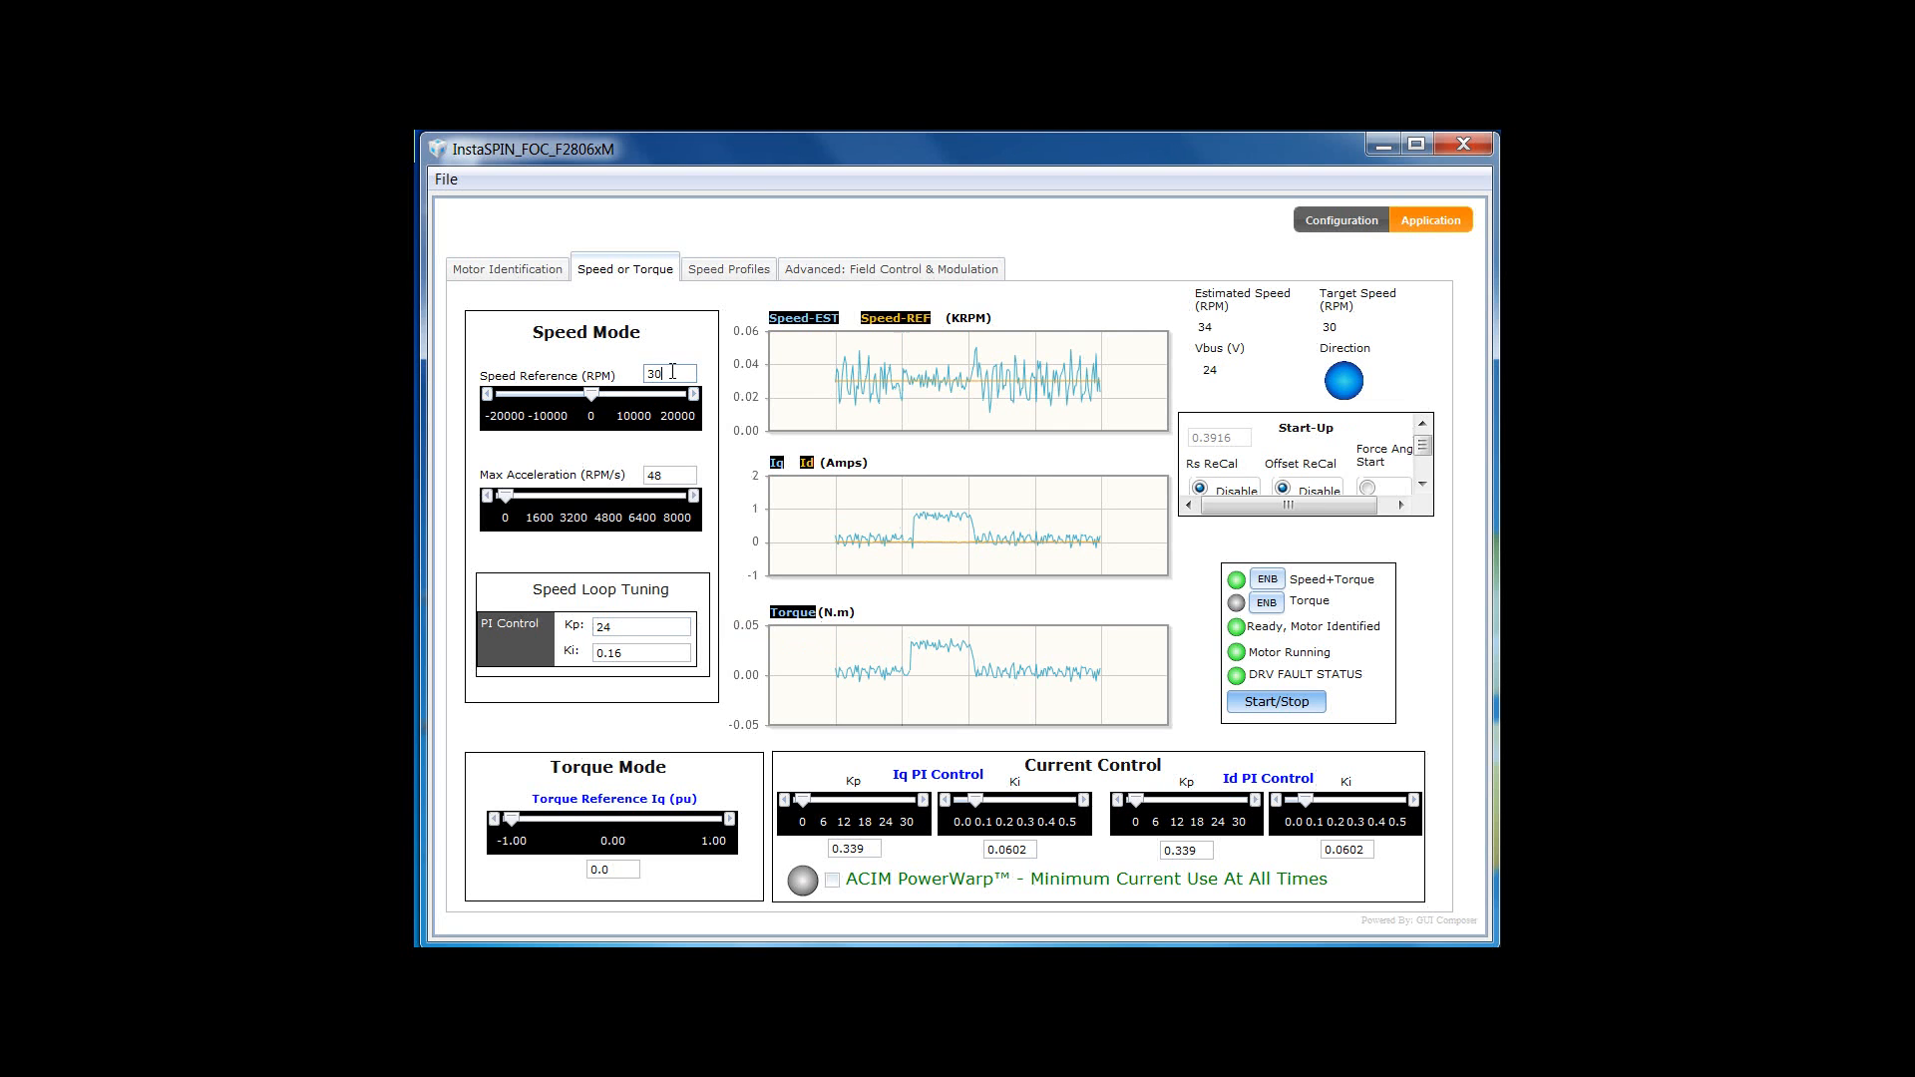
- Set the speed reference to 500 RPM and max acceleration to 500 RPM/s
drag(670, 375, 632, 375)
text(500)
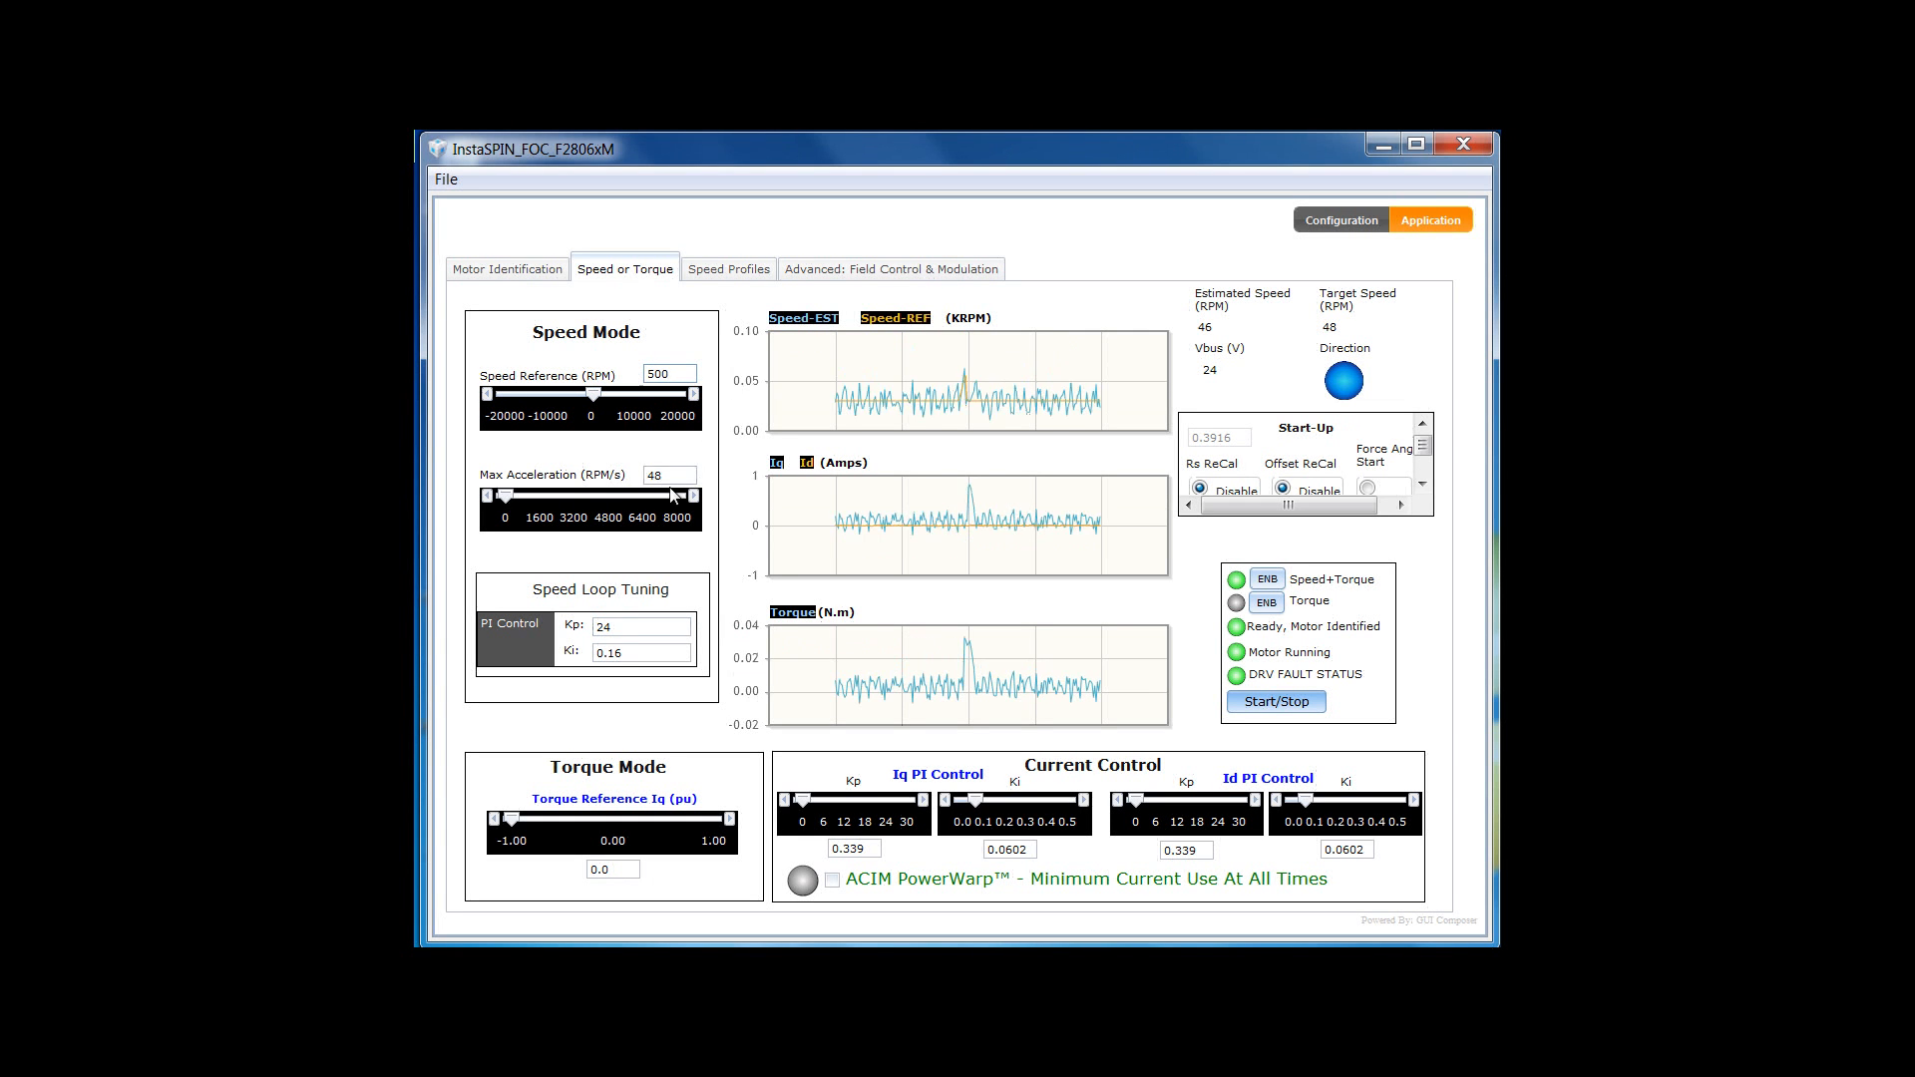
drag(675, 475, 624, 467)
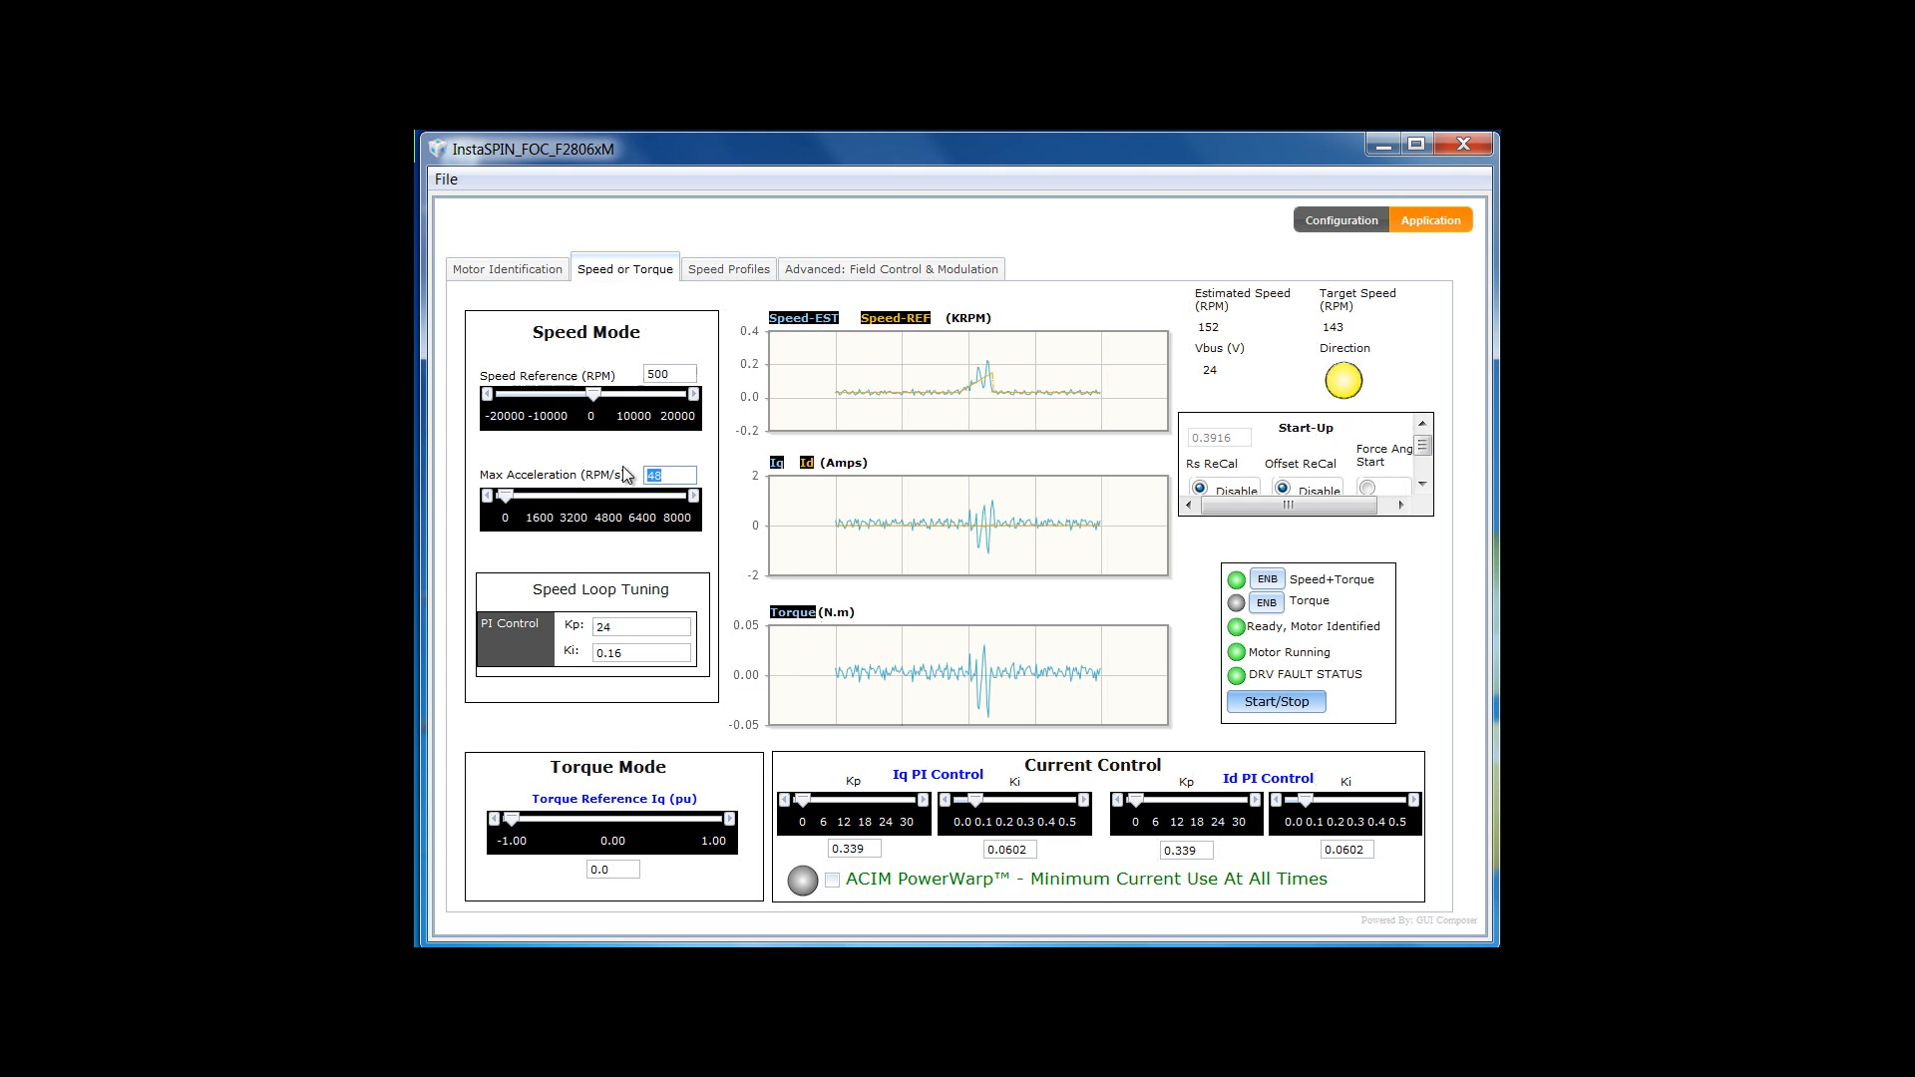
text(500)
key(Return)
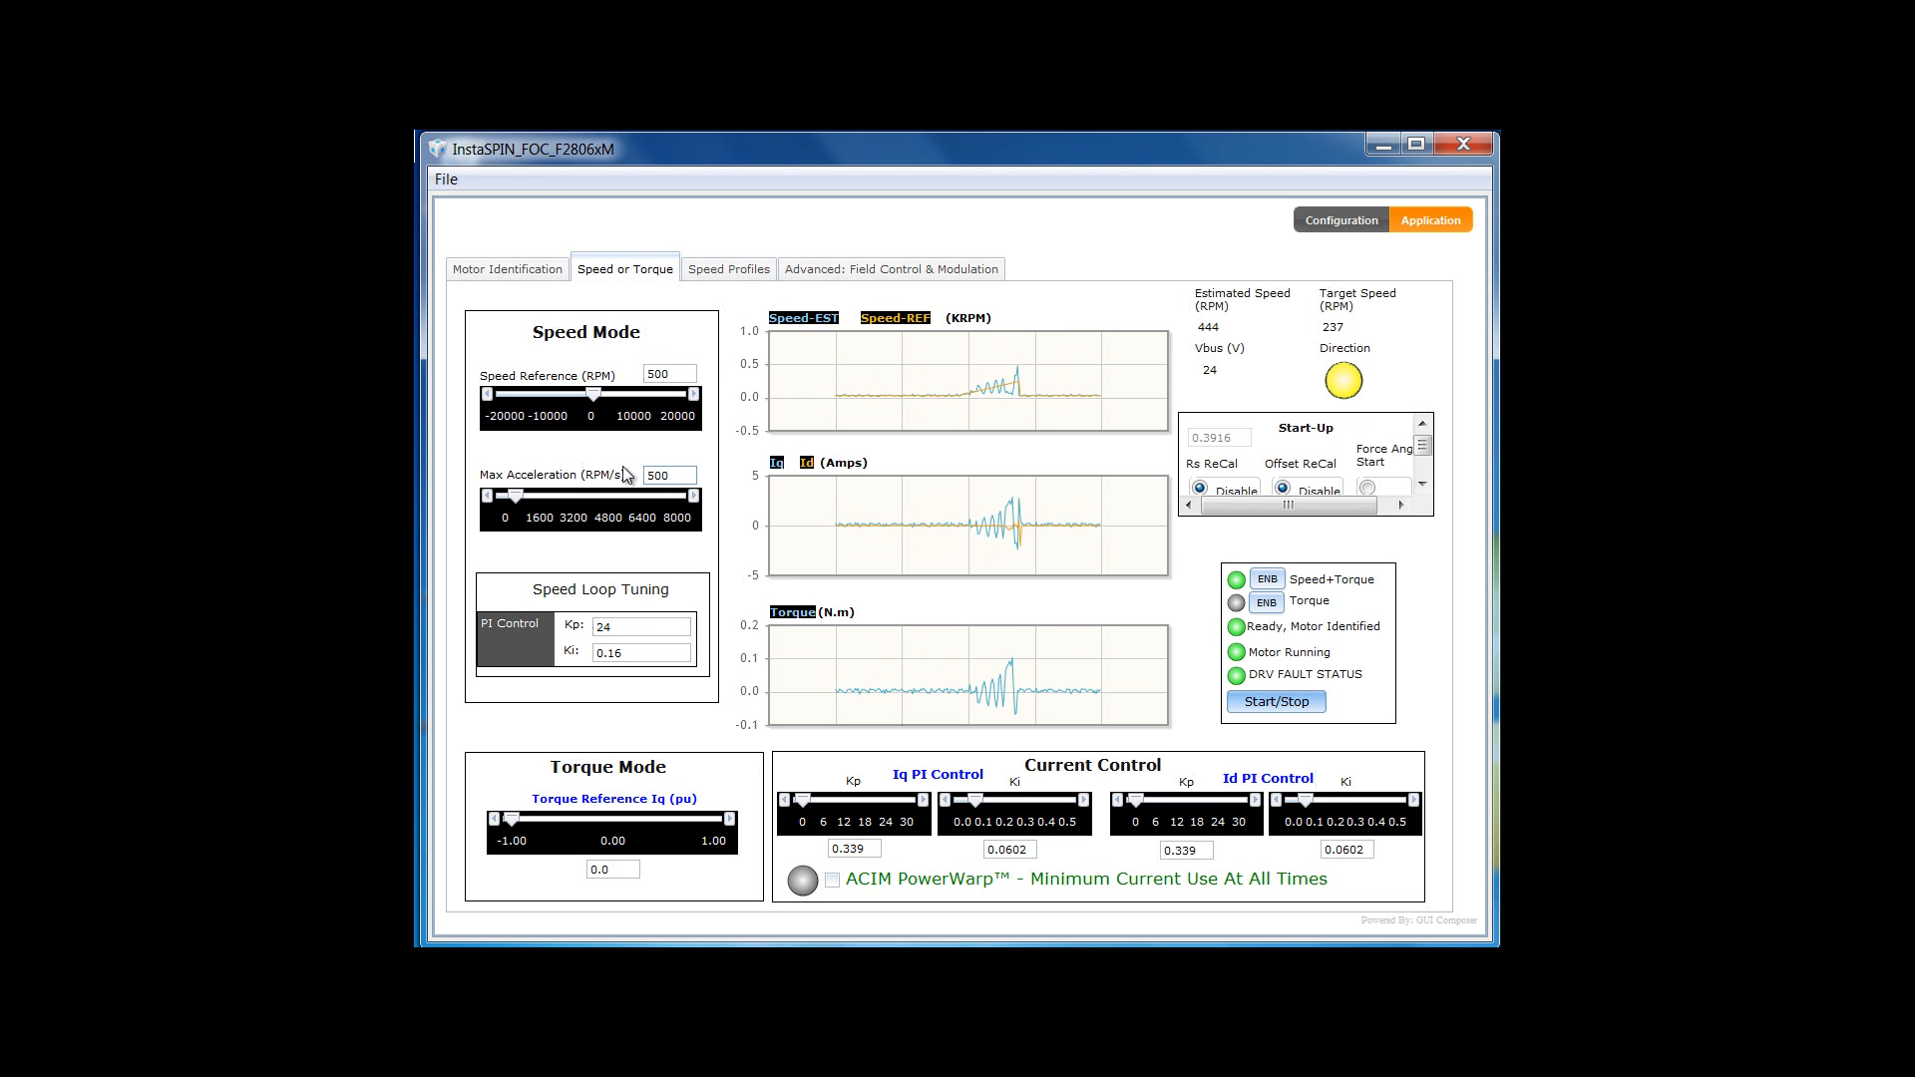
- Reduce the speed-loop Kp from 24 to 12
click(607, 626)
drag(611, 627, 586, 633)
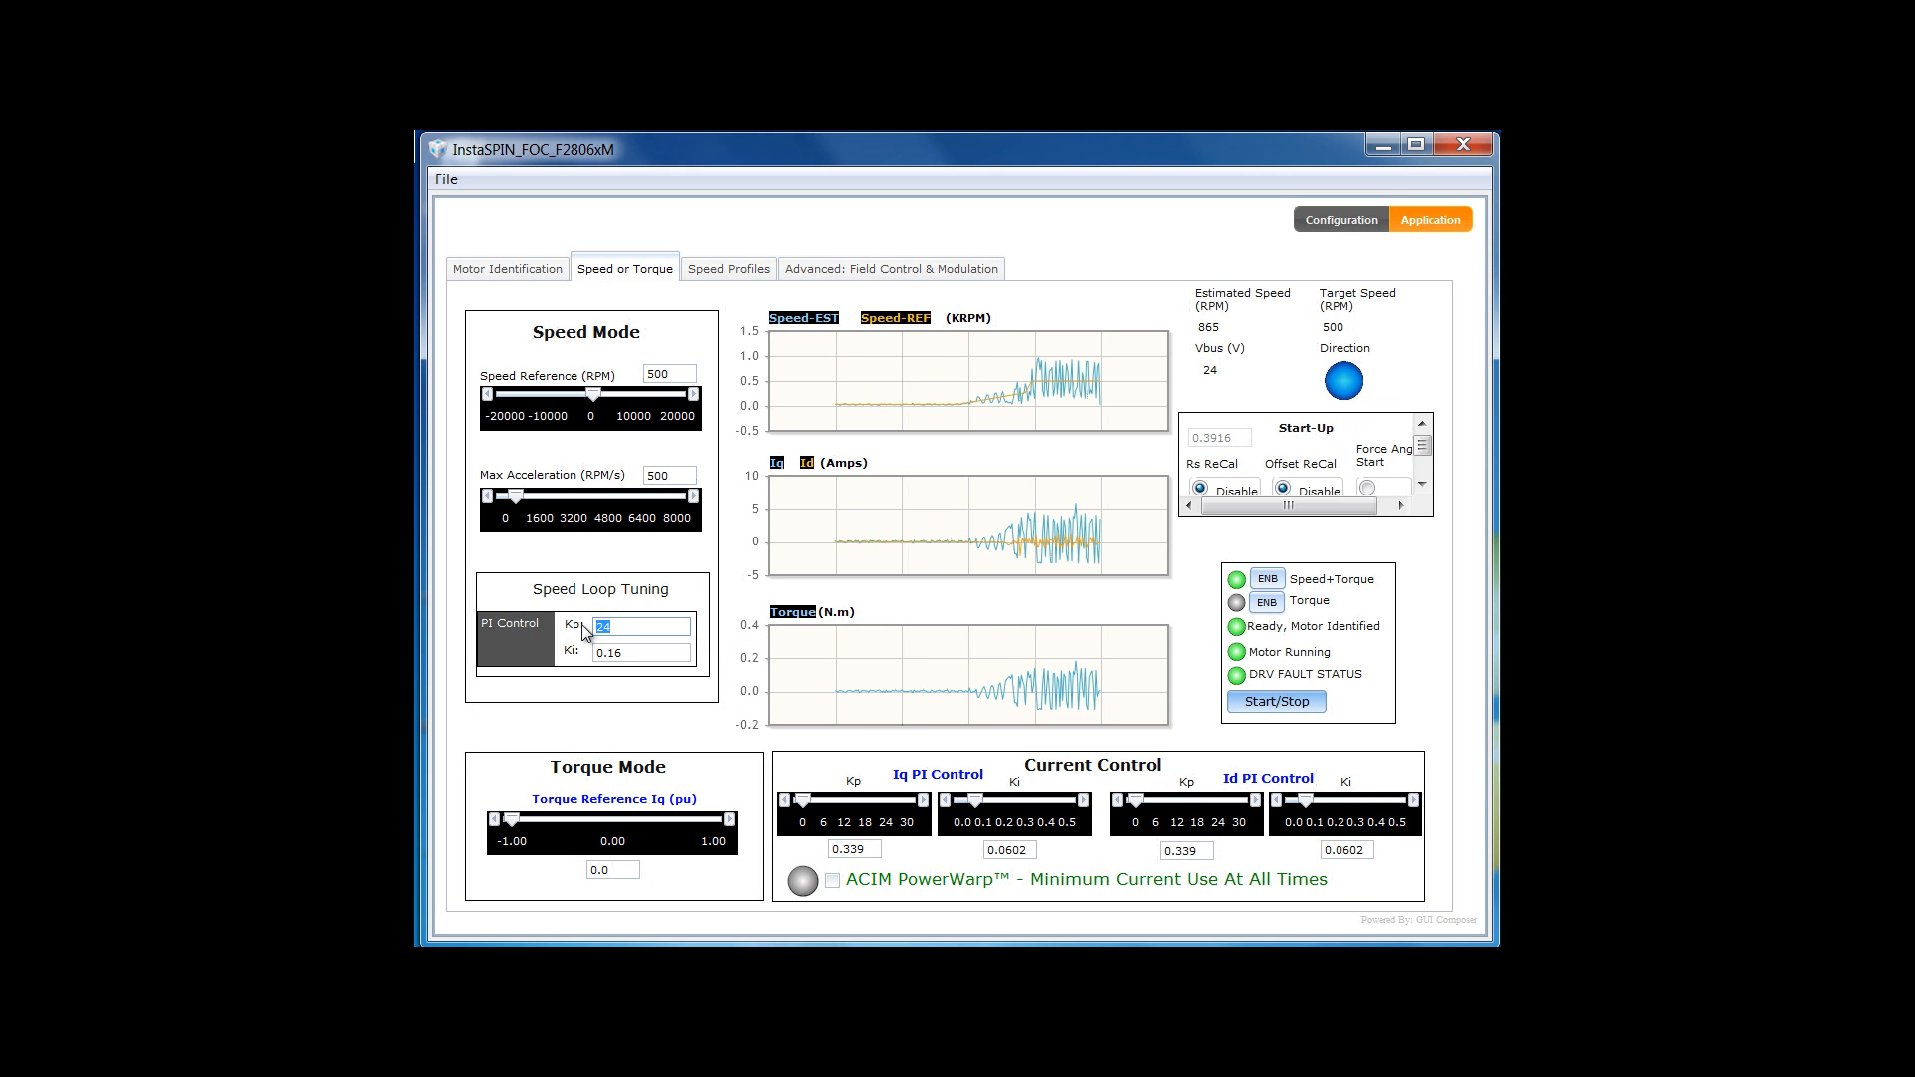
text(12)
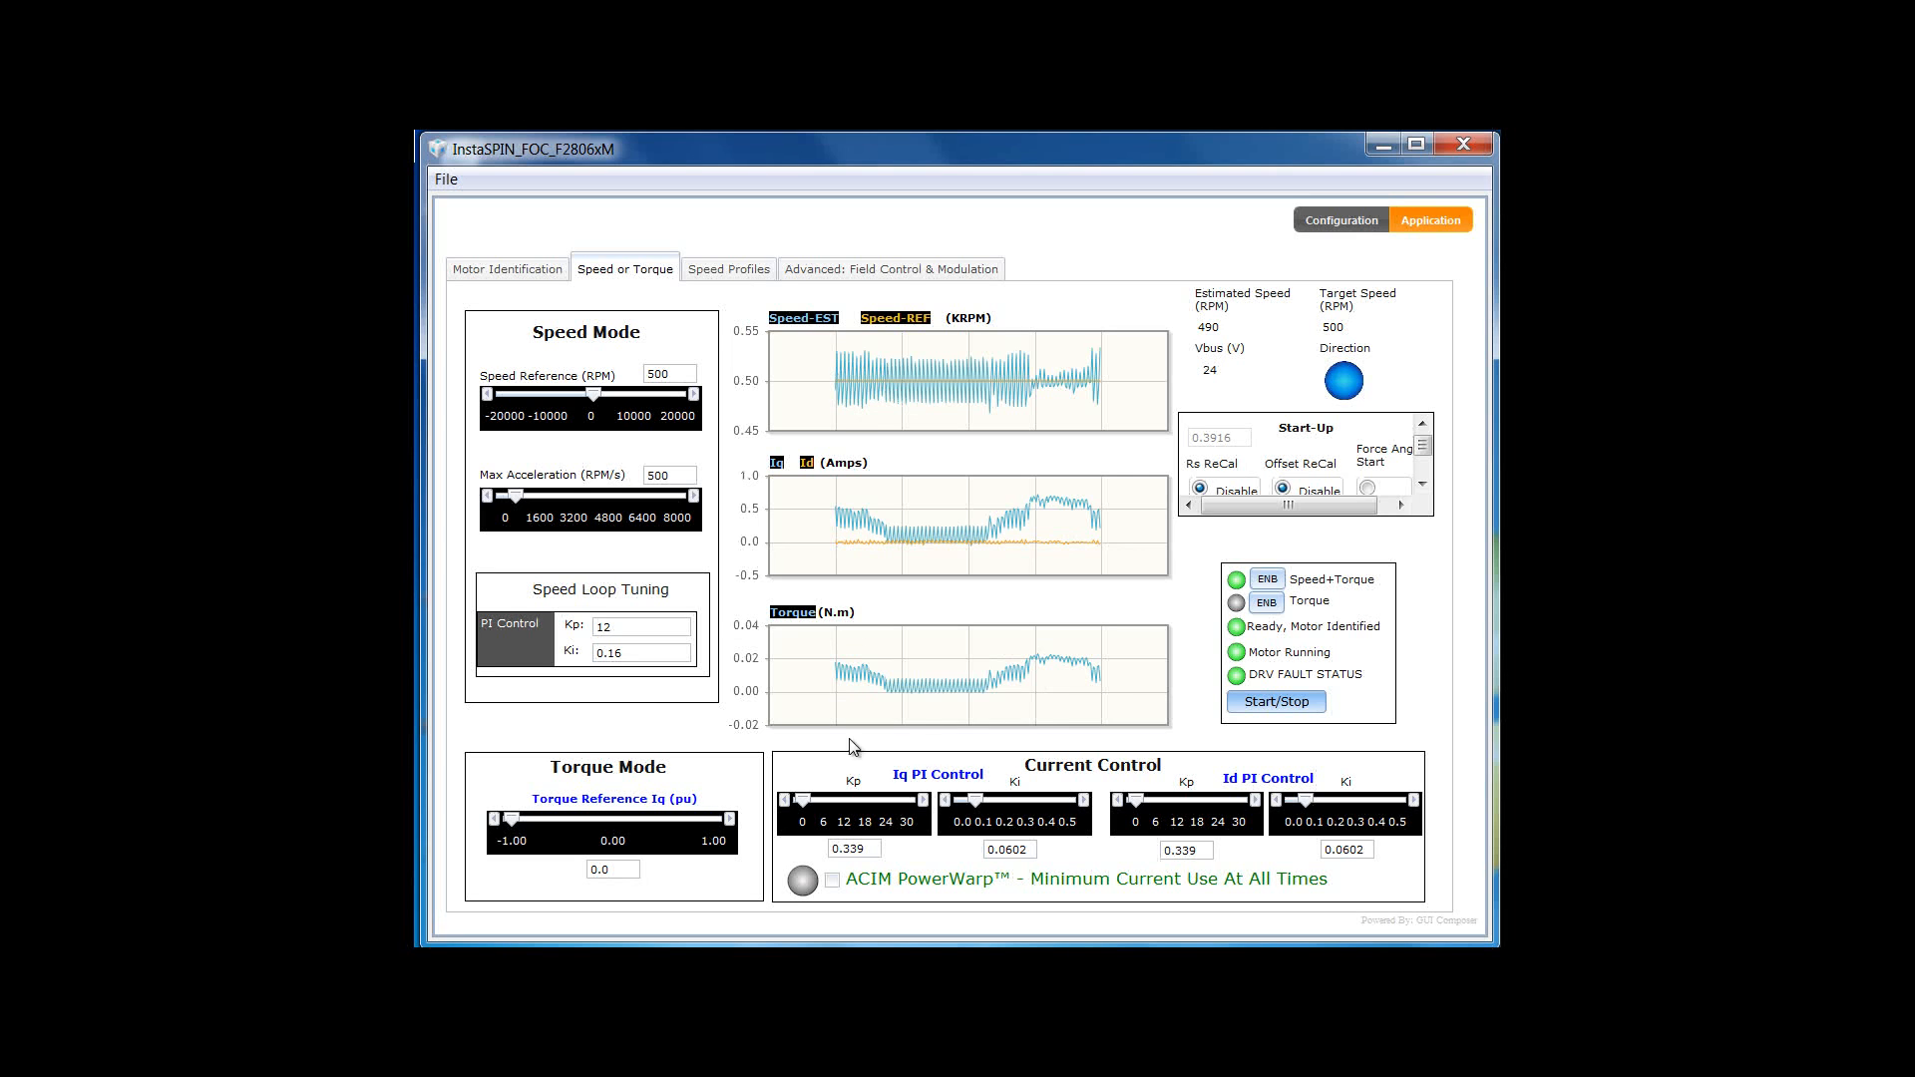
- Stop the motor and enable torque-only control with Torque ENB
click(1243, 706)
click(1271, 603)
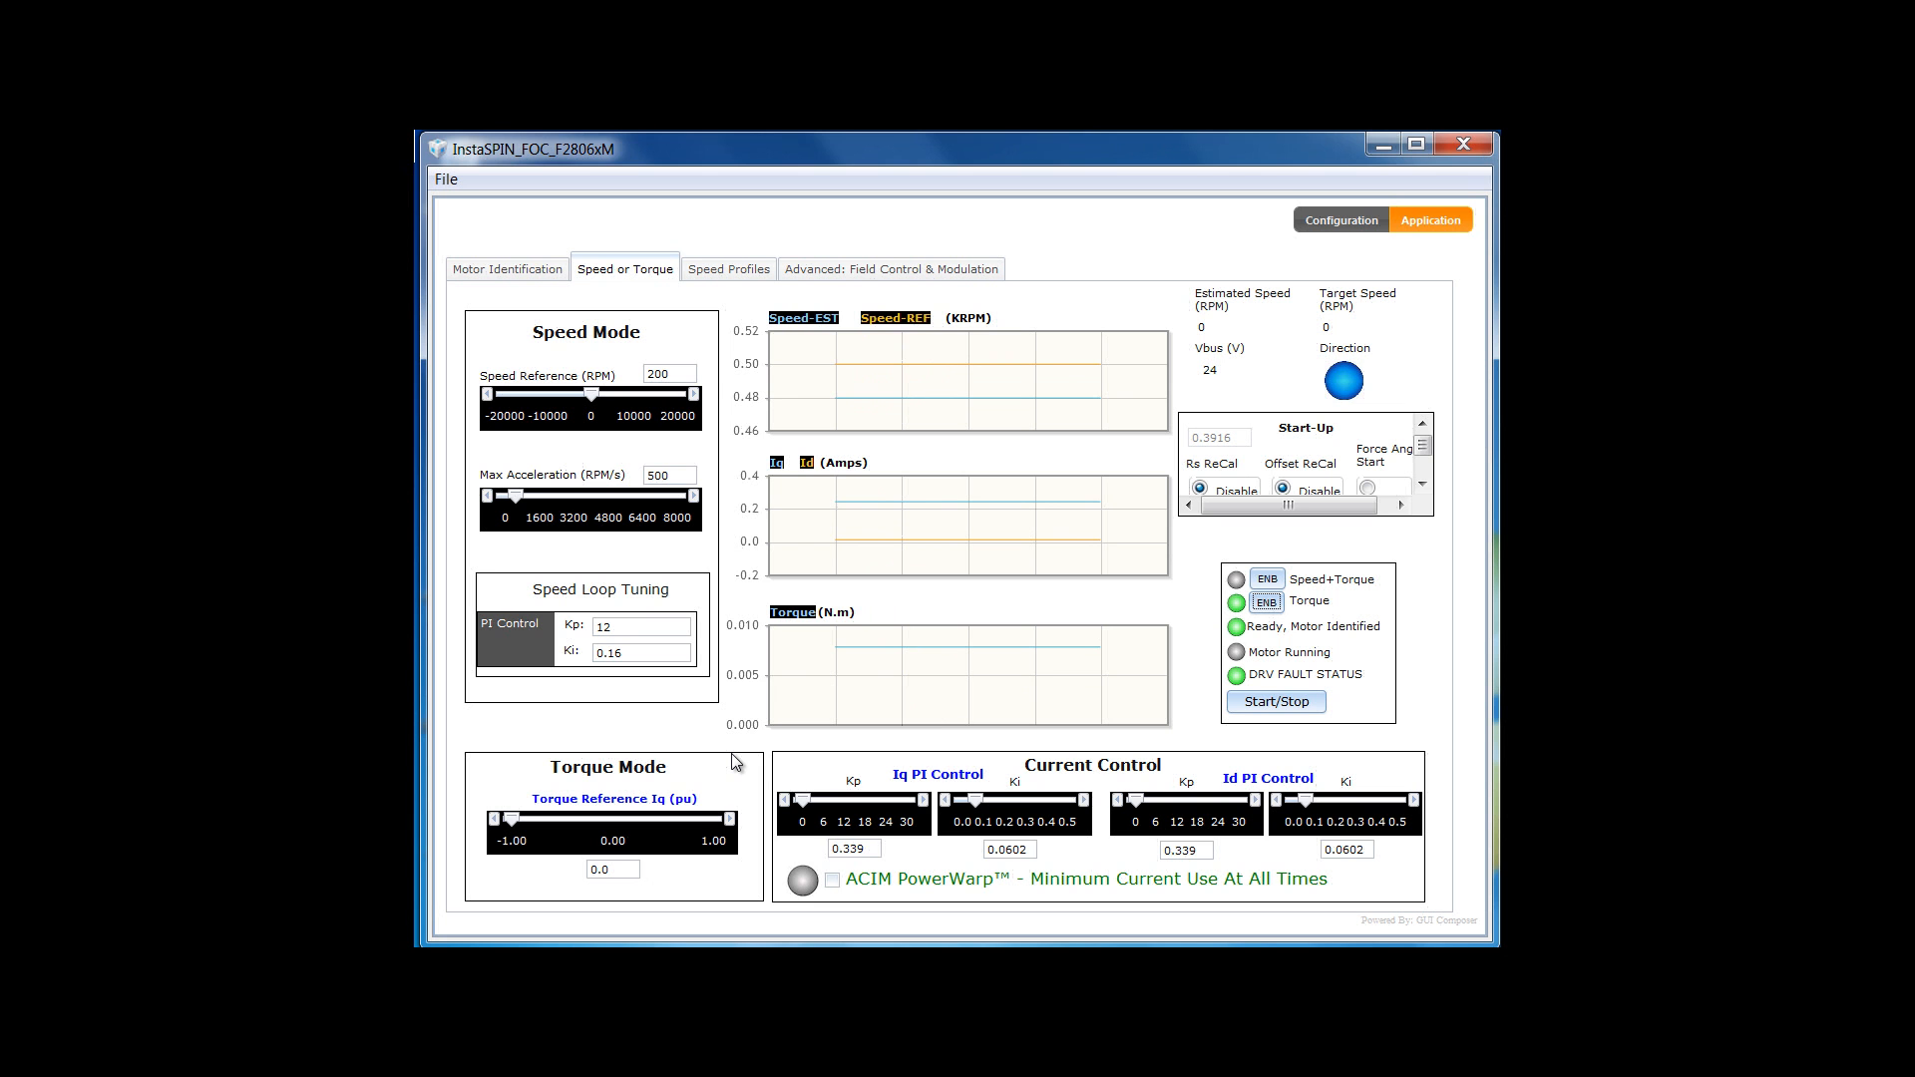
- Enter 0.1 pu as the Iq torque reference and start the motor, spinning near 5669 RPM
mouse_move(620, 869)
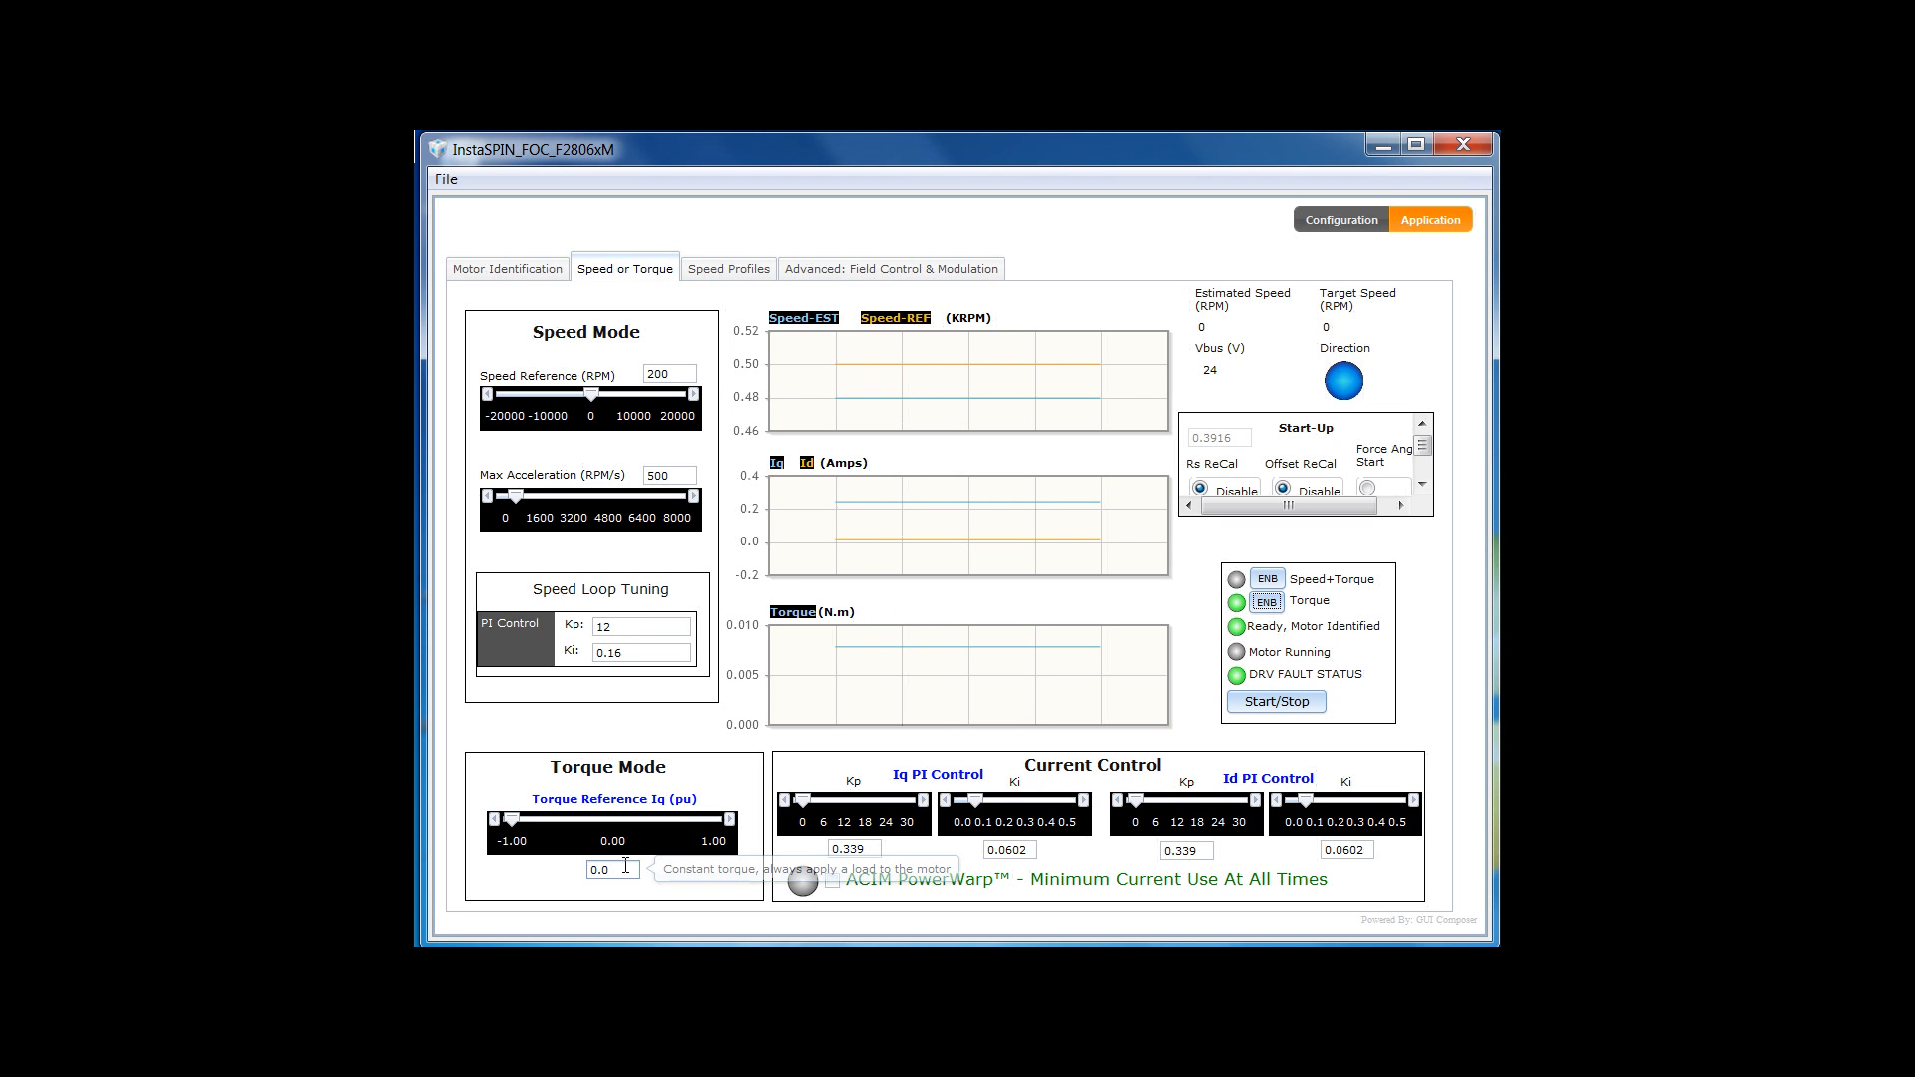
drag(620, 869, 575, 865)
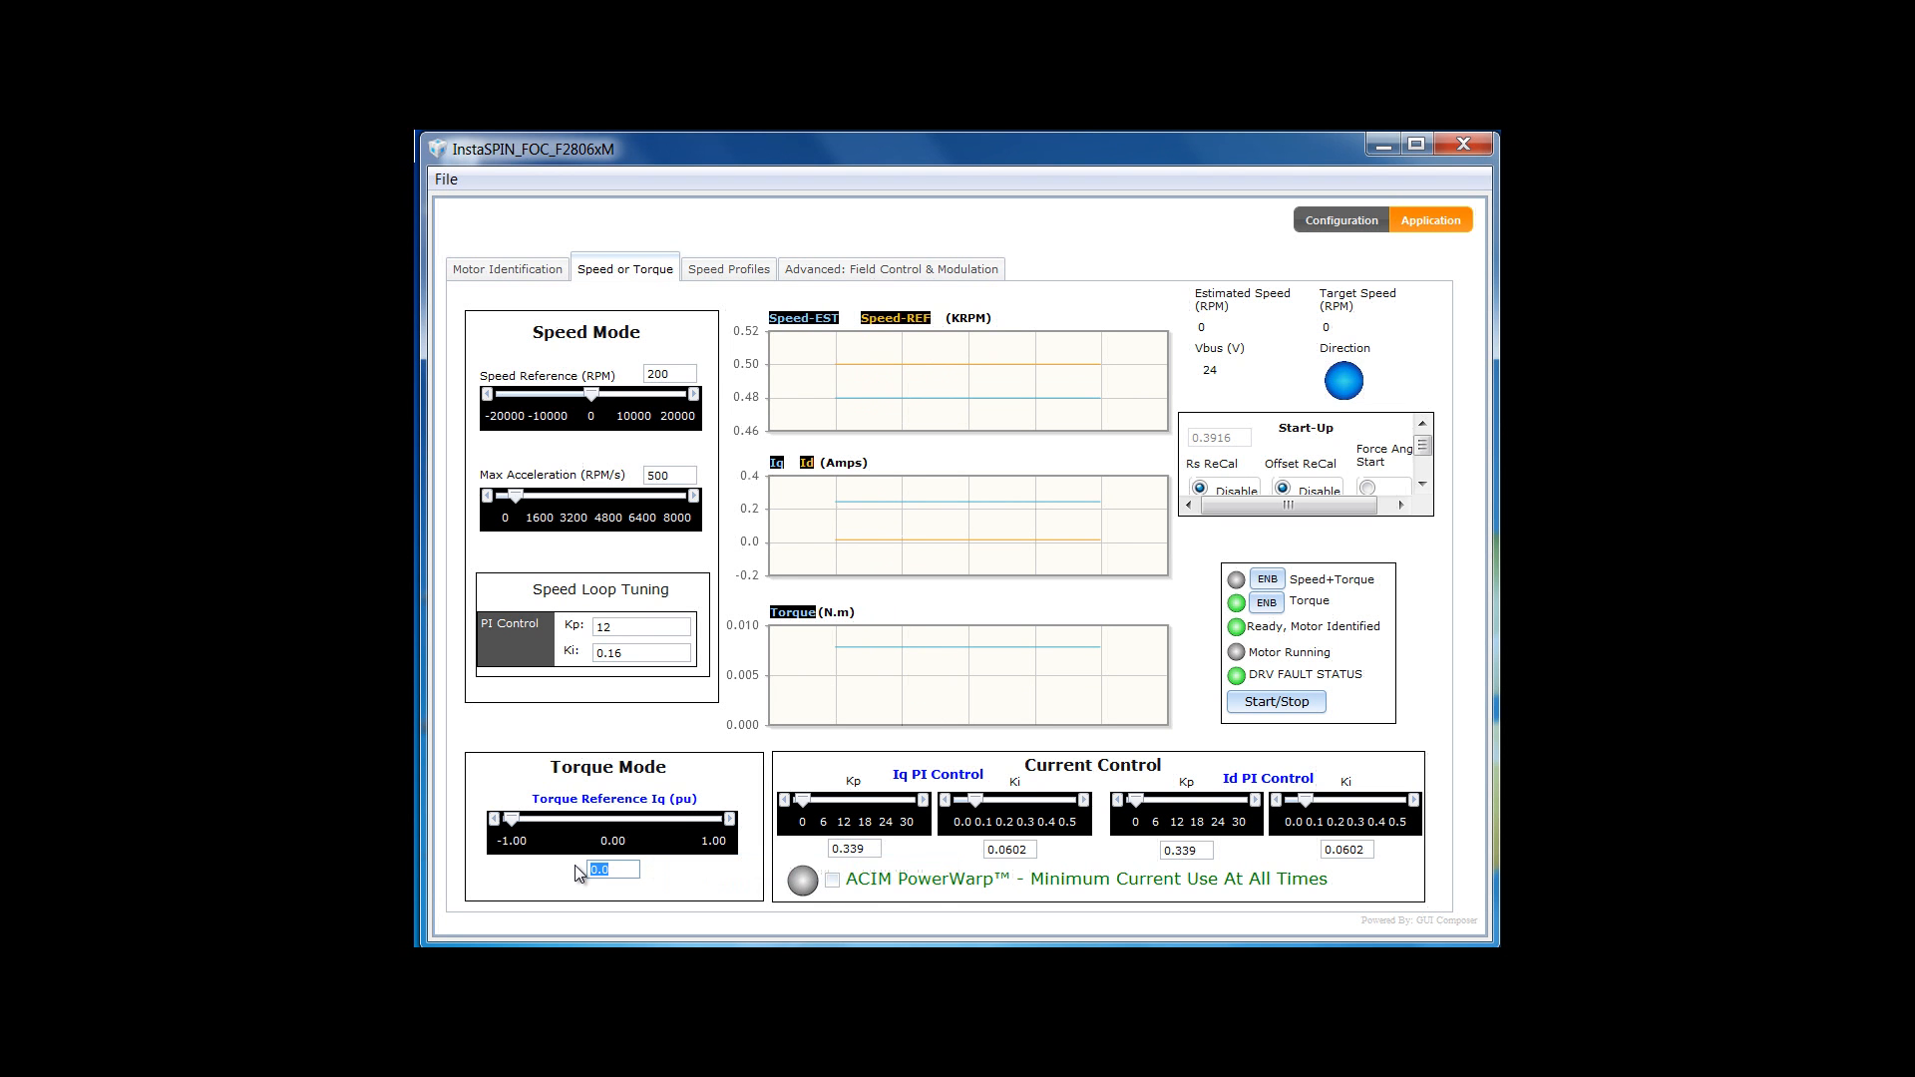
text(0.)
key(Return)
click(1286, 705)
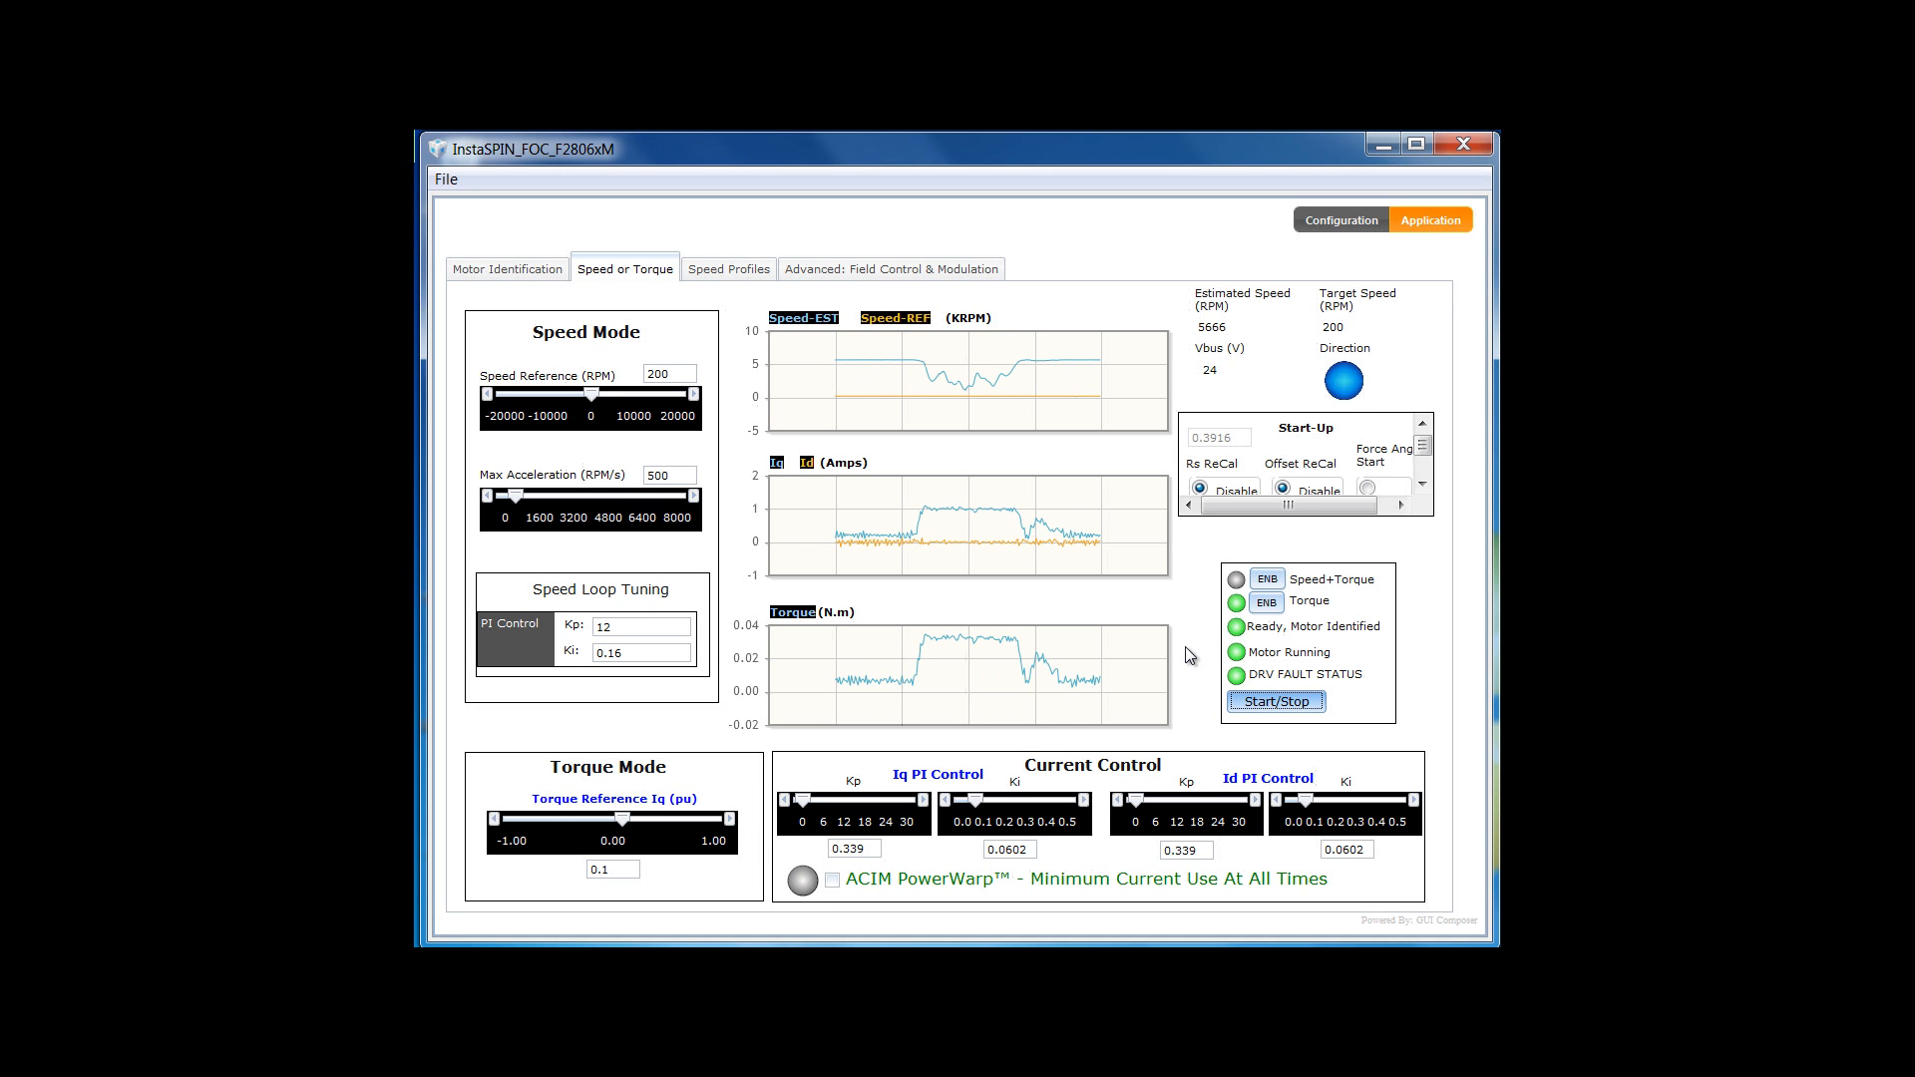
- Stop the motor and lower the torque reference to 0.05 pu
click(1256, 705)
click(619, 869)
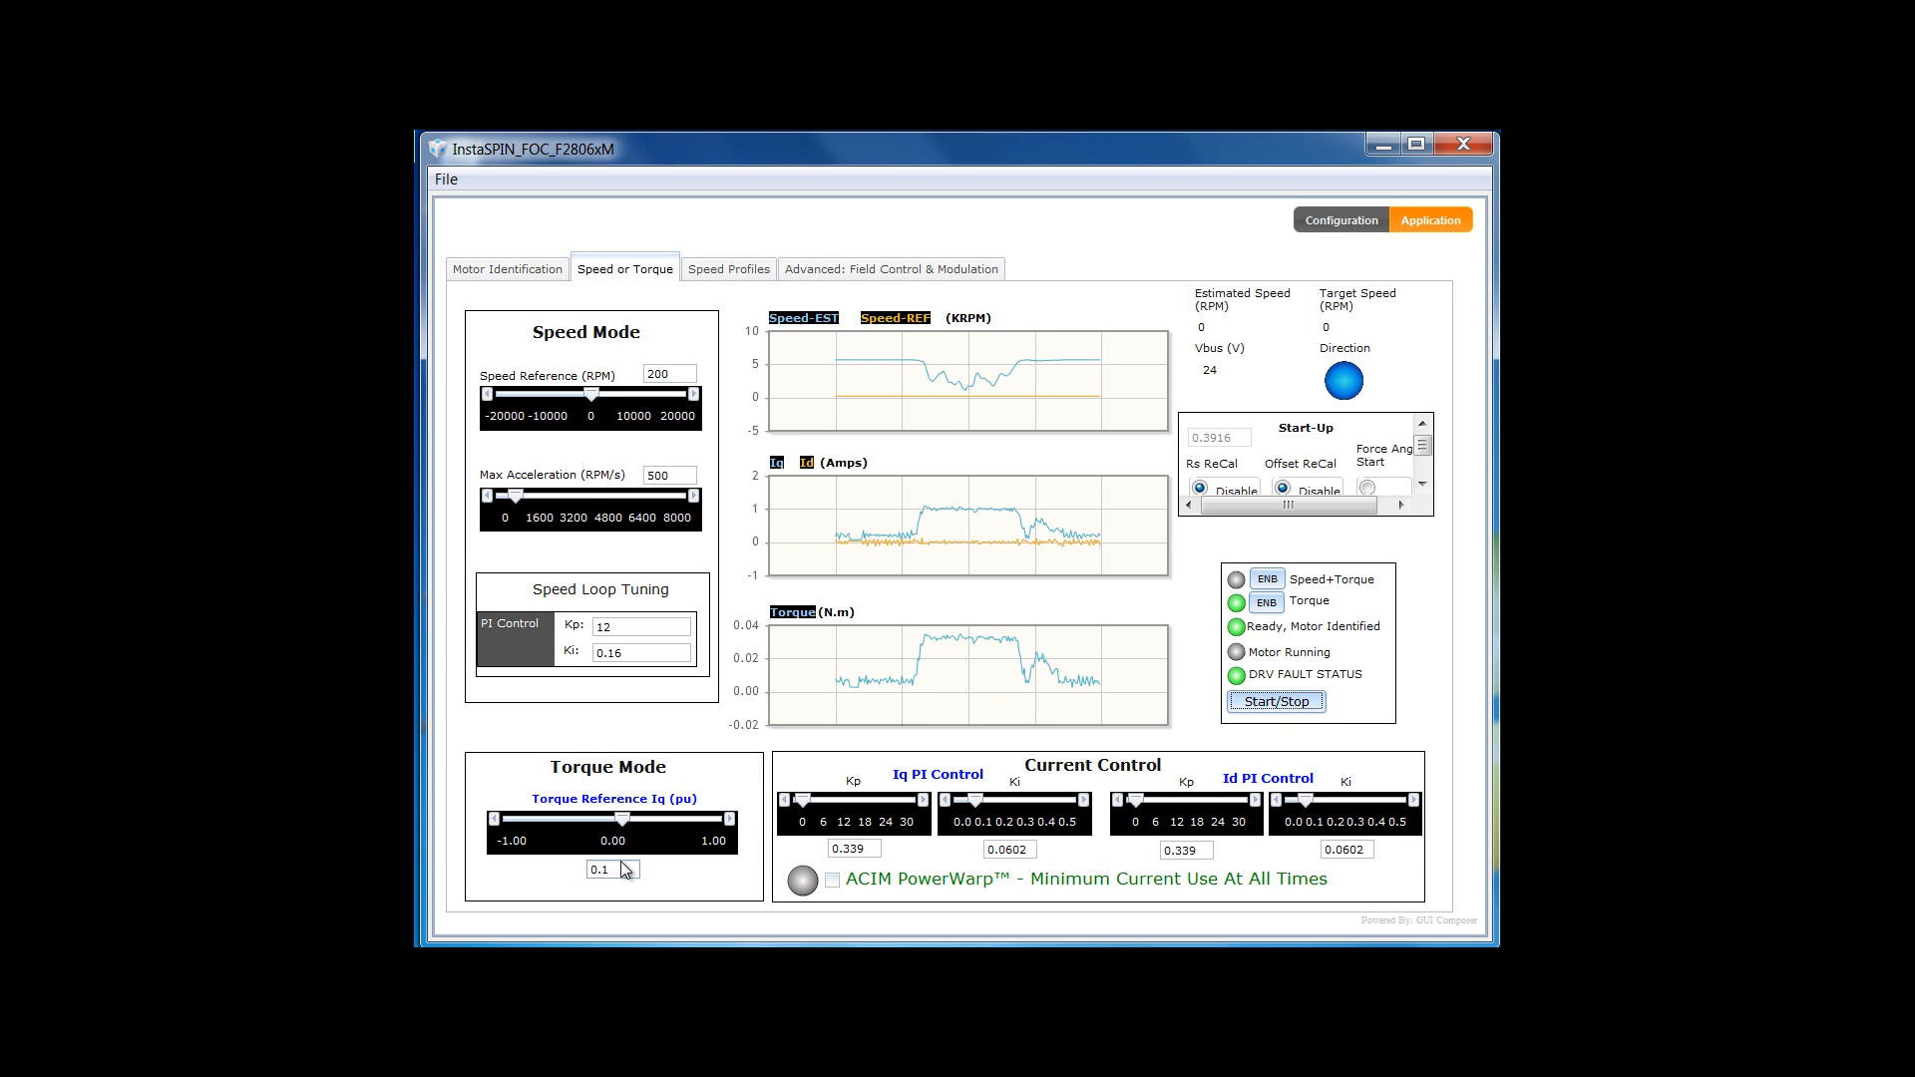
key(BackSpace)
text(05)
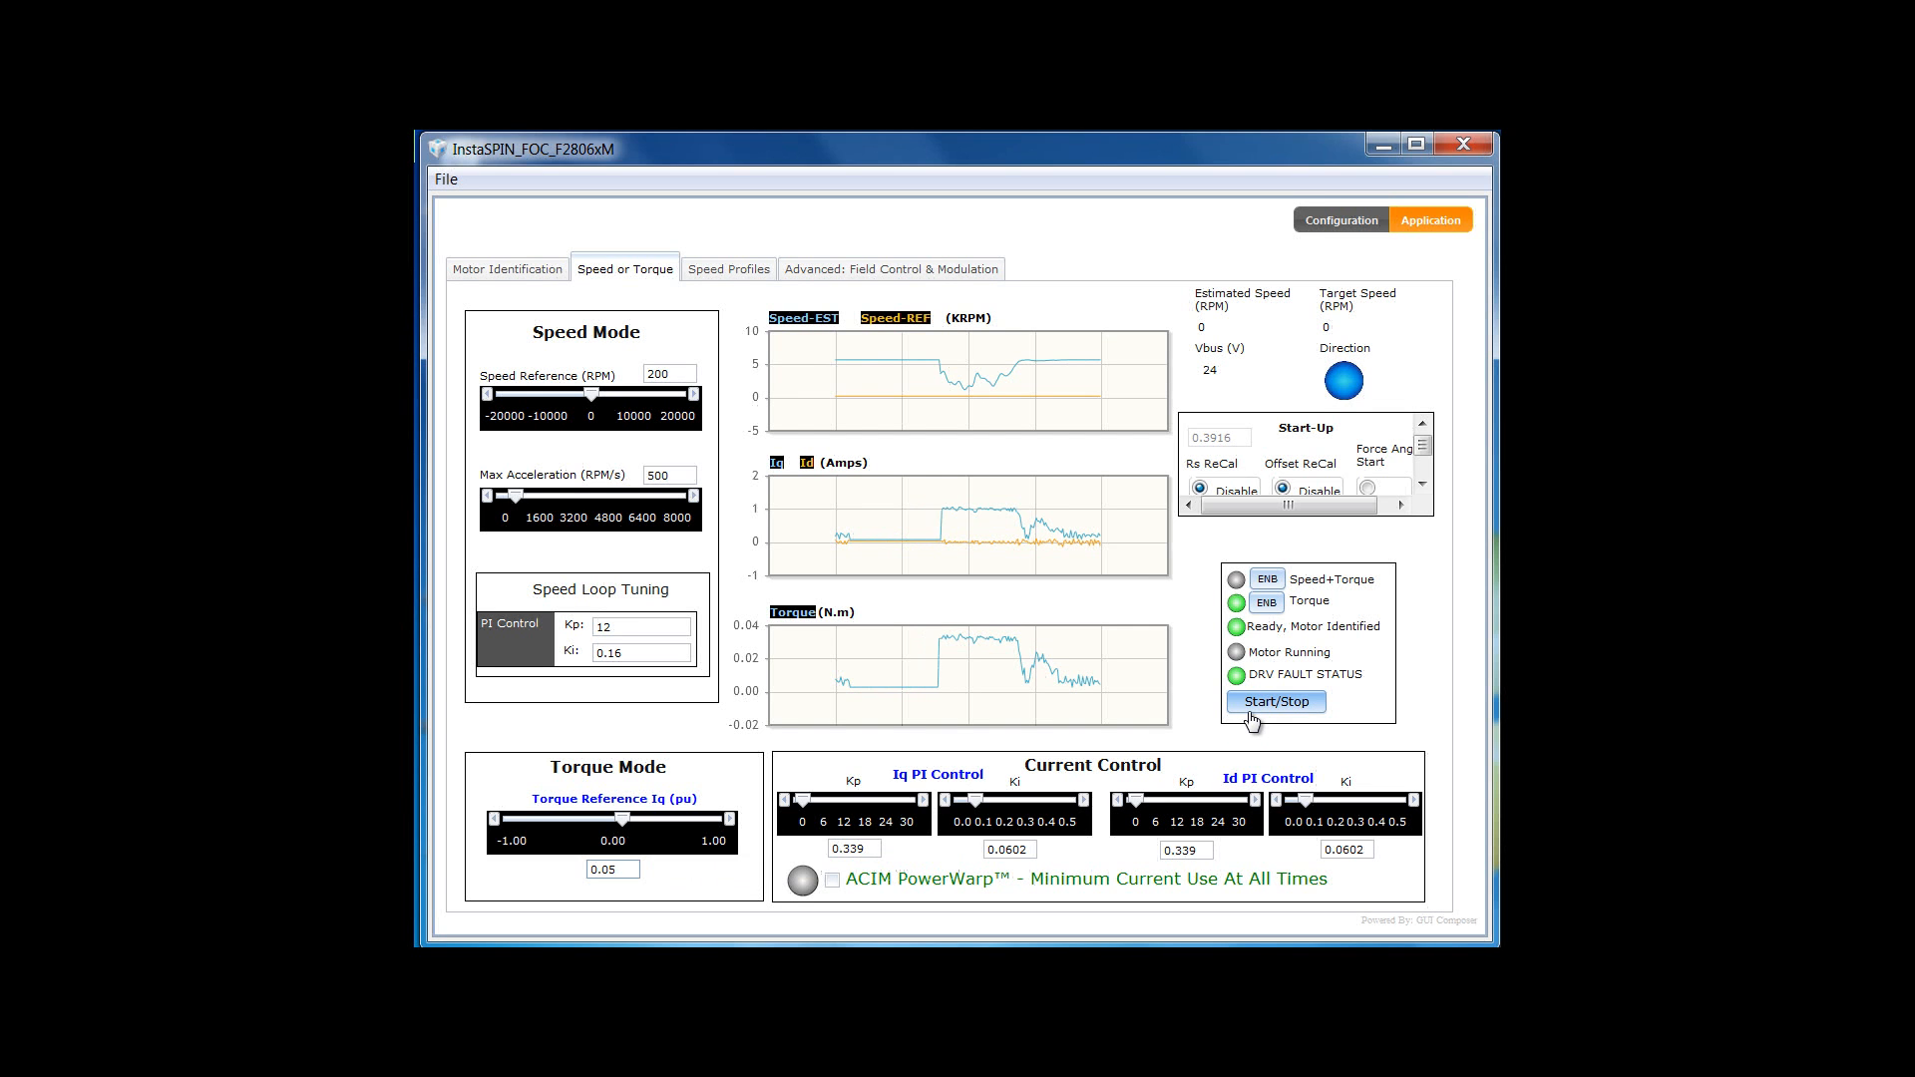
- Run the motor briefly at 0.05 pu, stop it, and enable Speed+Torque control
click(1251, 713)
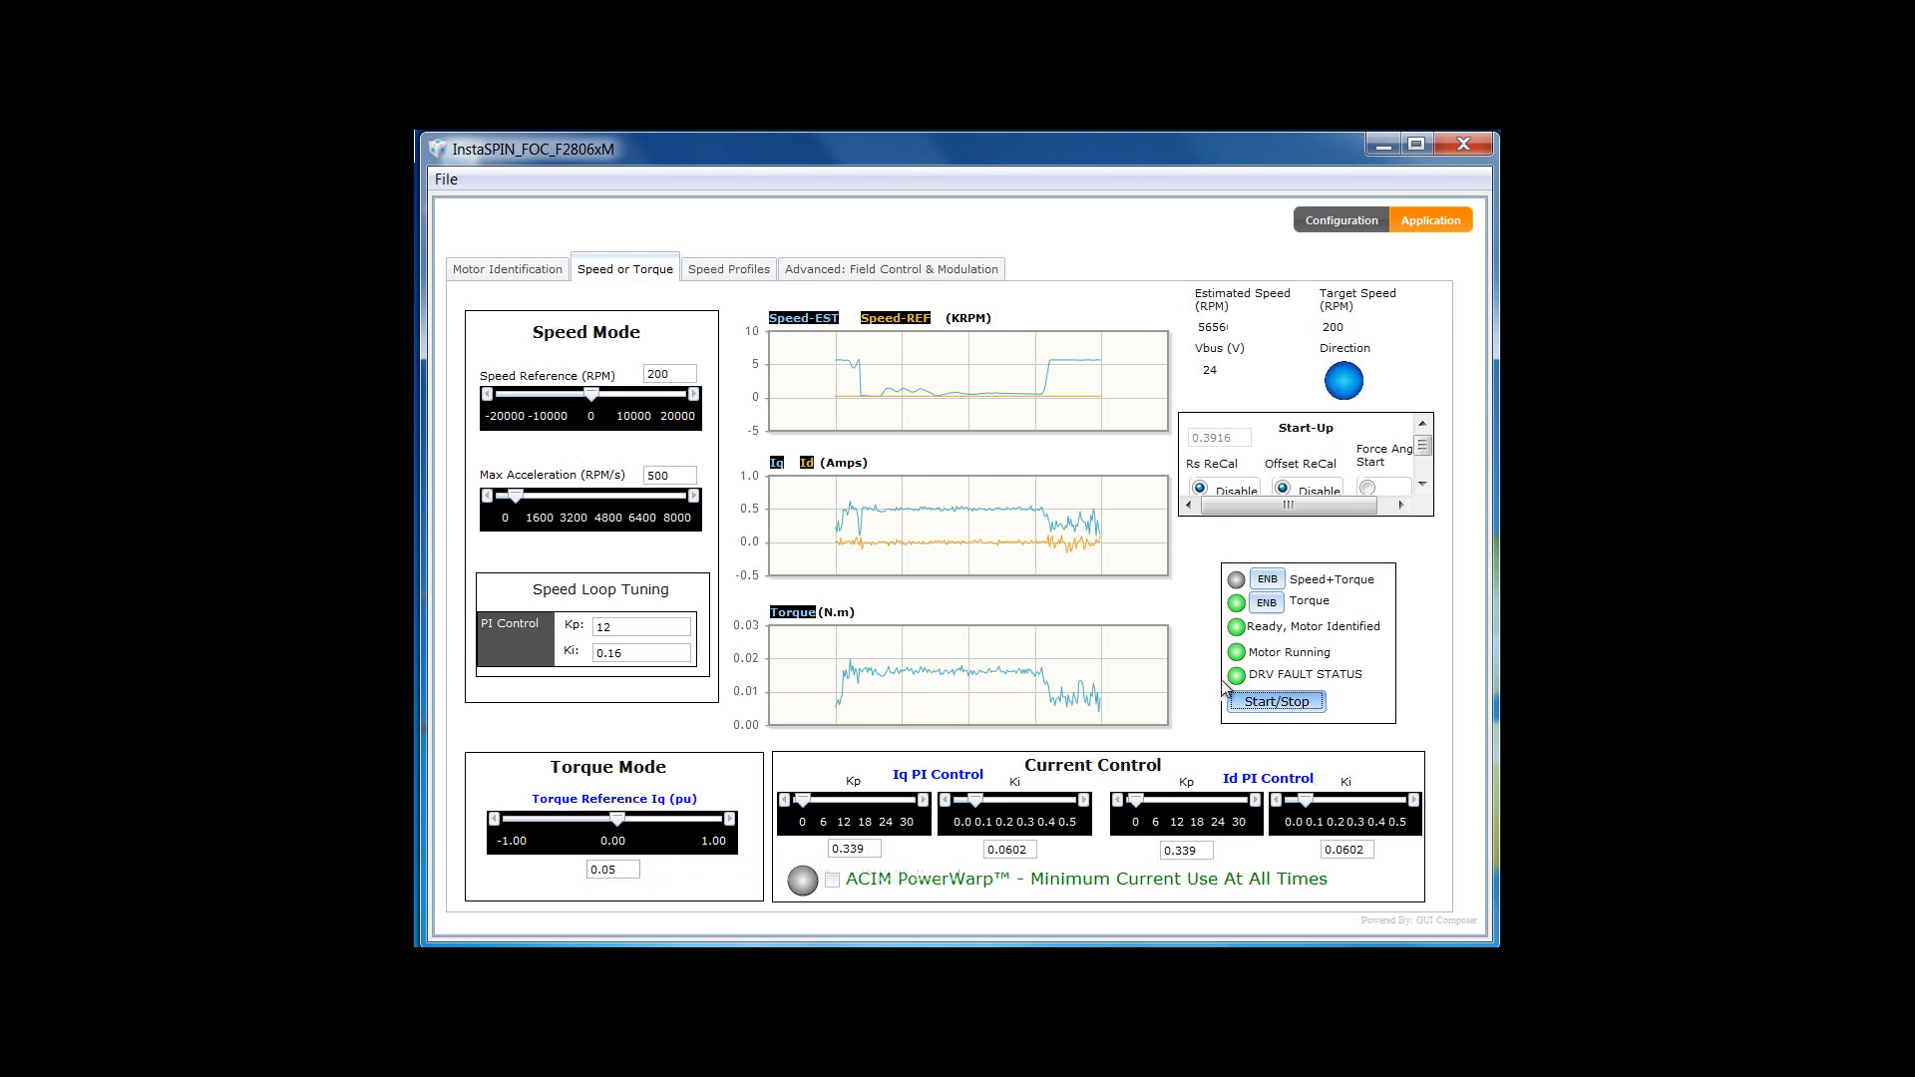
click(1254, 713)
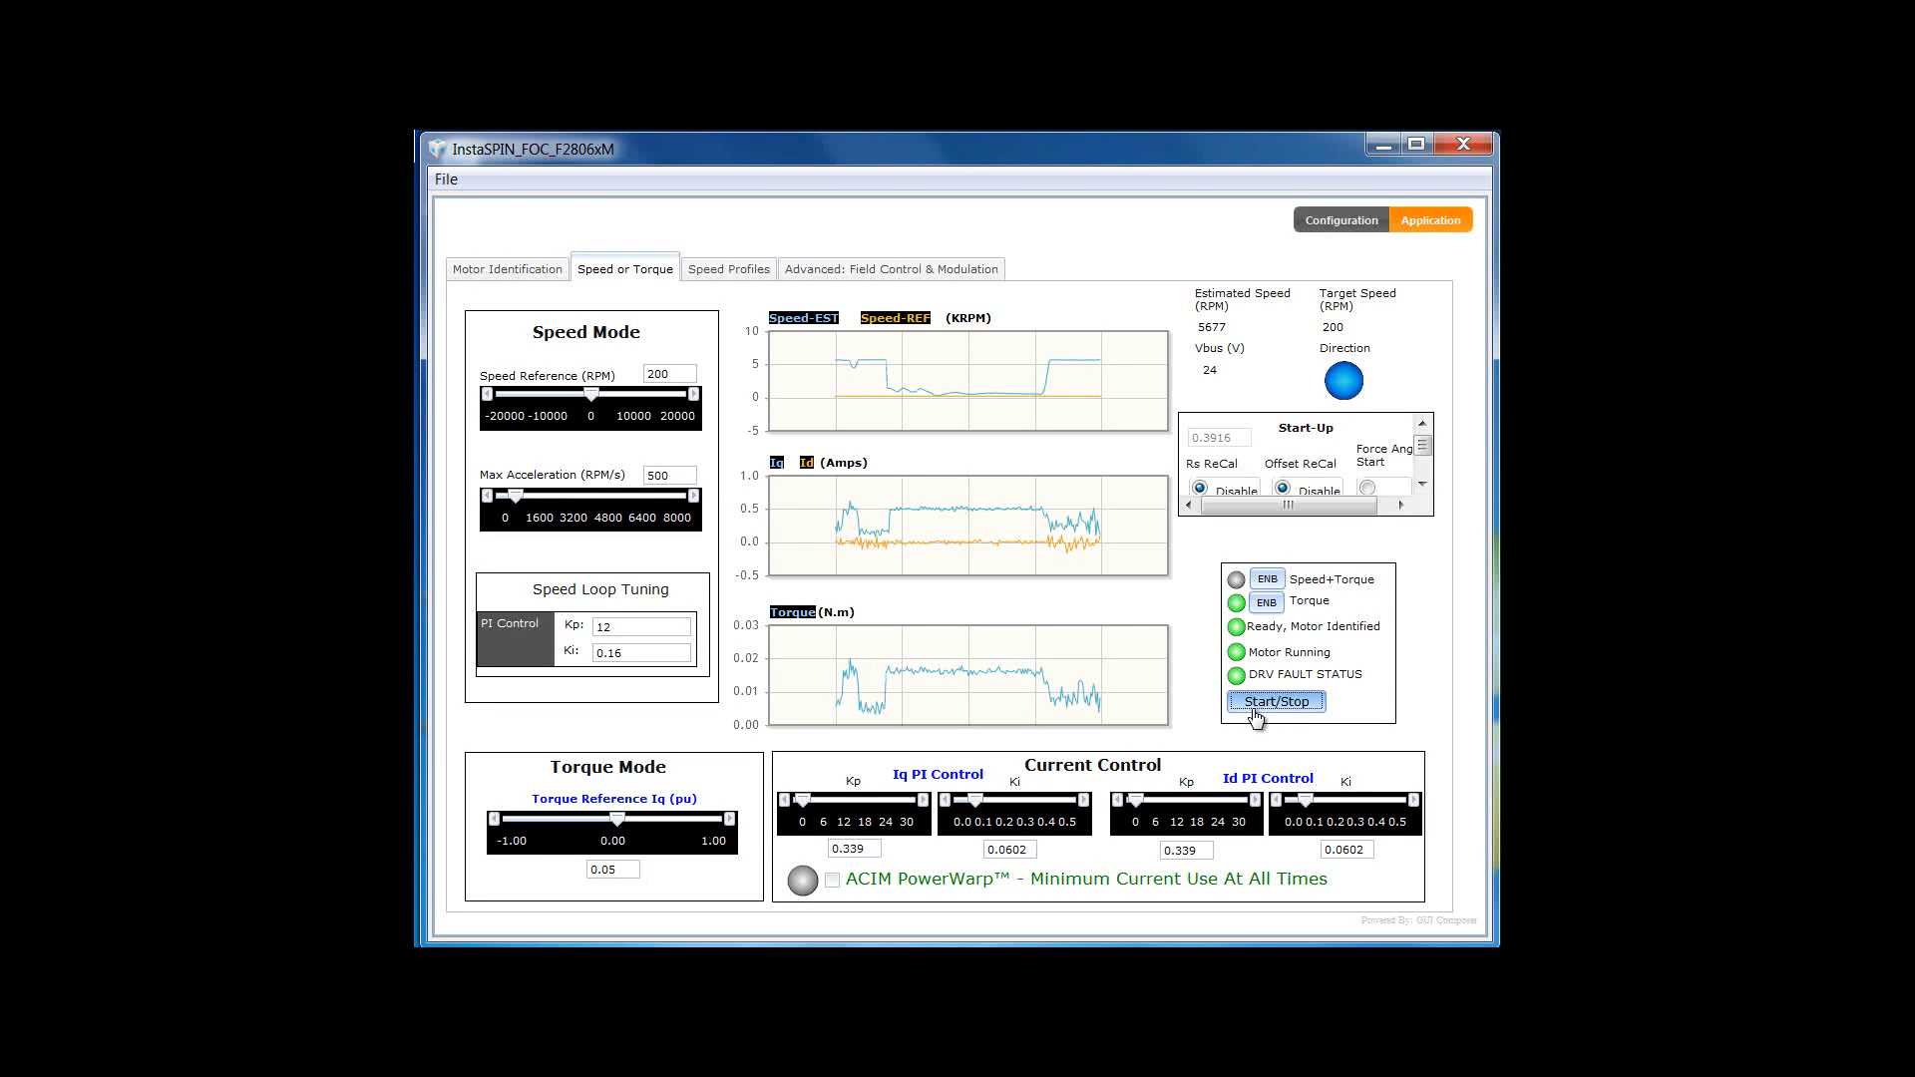
click(1271, 582)
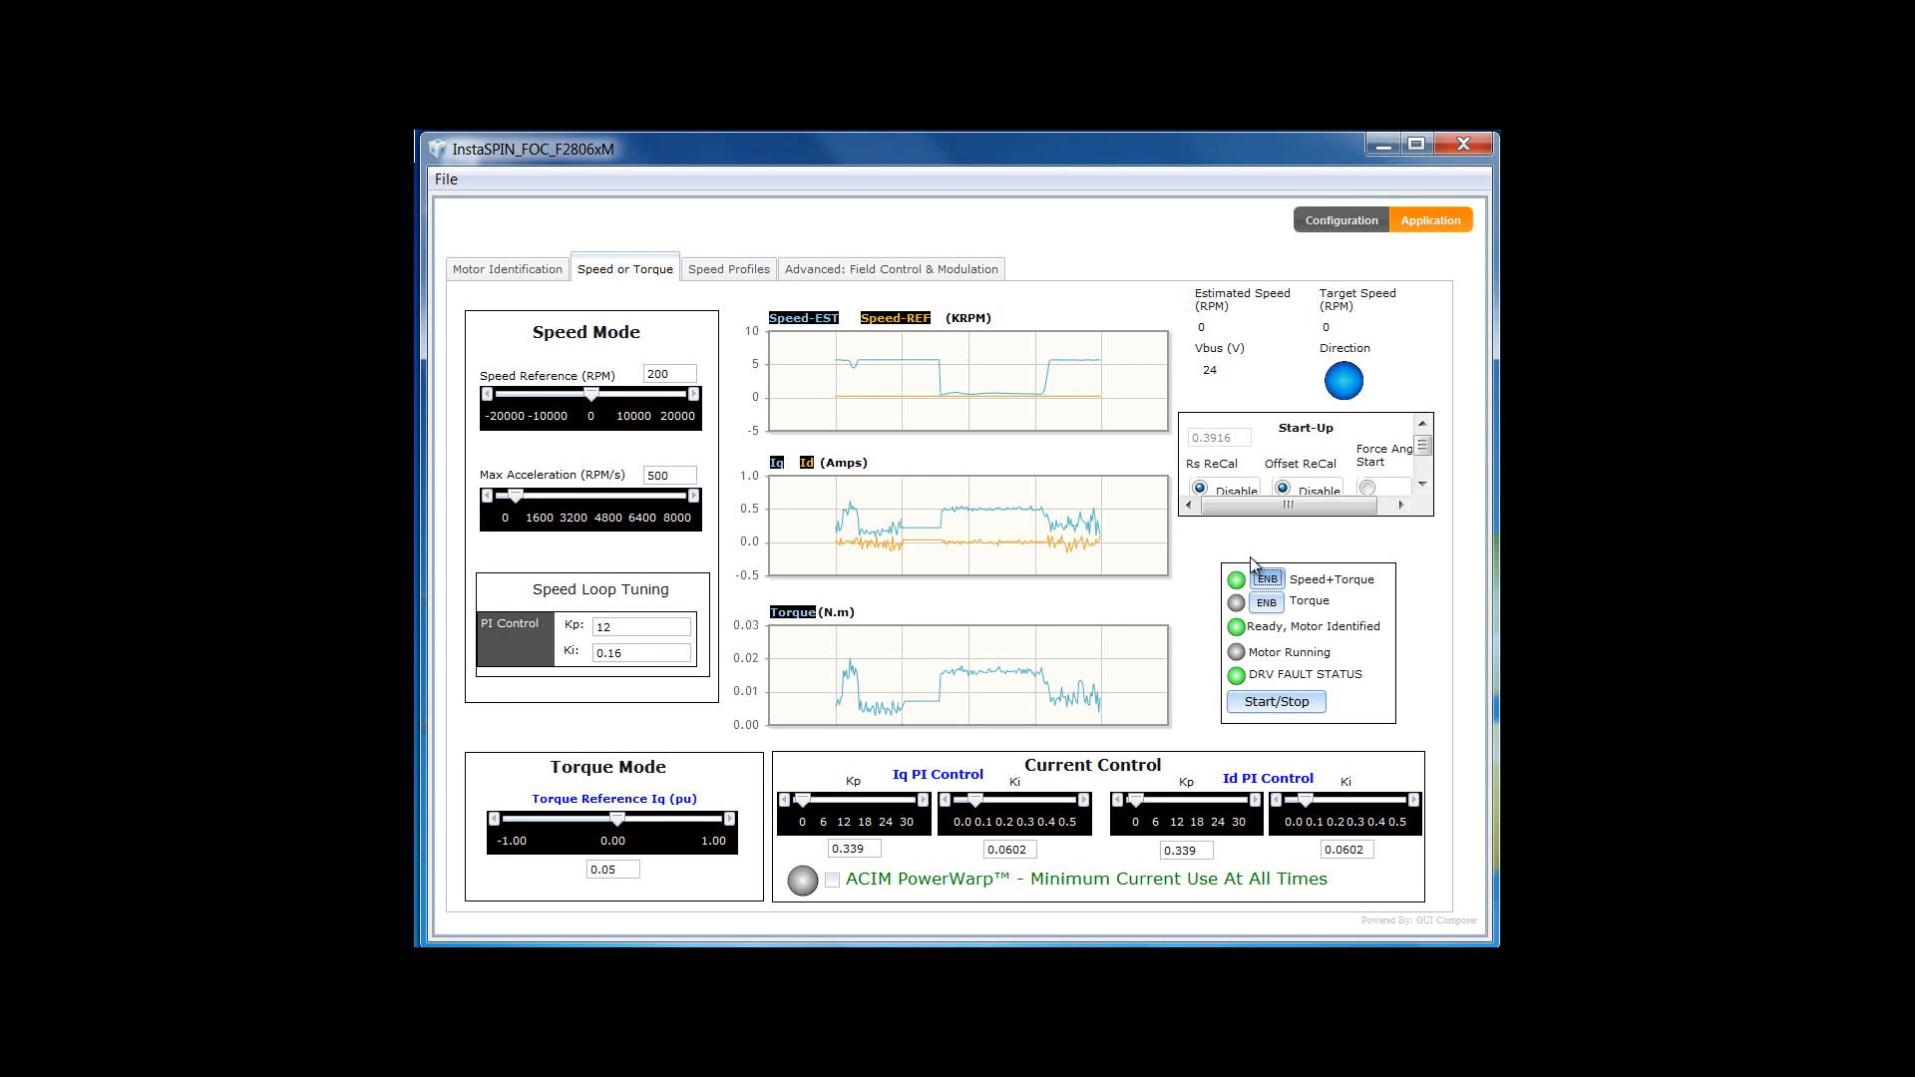
- Open the Speed Profiles page and select the Target 1 speed and ramp-plus-hold time fields
click(741, 281)
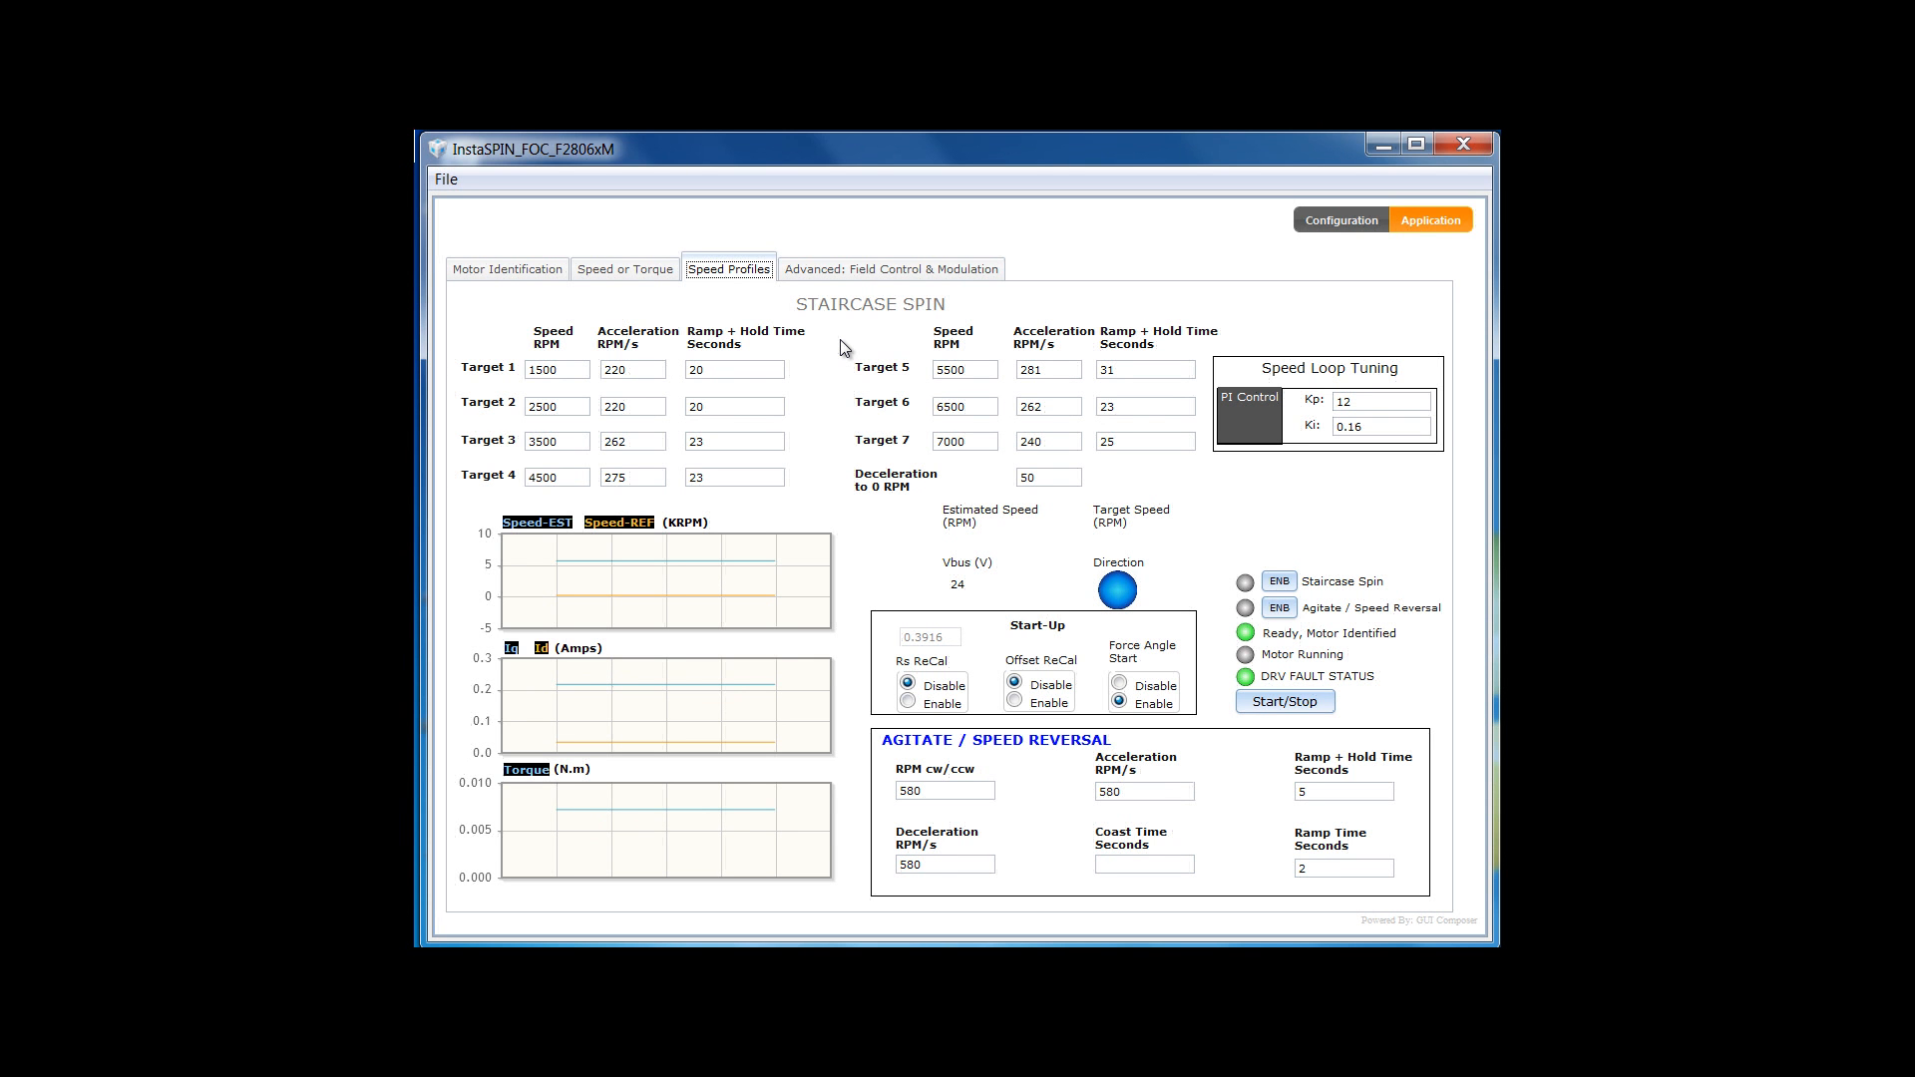
click(556, 369)
click(723, 370)
- Switch on the Agitate / Speed Reversal profile using 580 RPM/s, 5 s ramp-plus-hold and 2 s ramp
click(1287, 608)
- Start the motor and set Force Angle Start to Disable, swinging it between ±580 RPM
click(1297, 708)
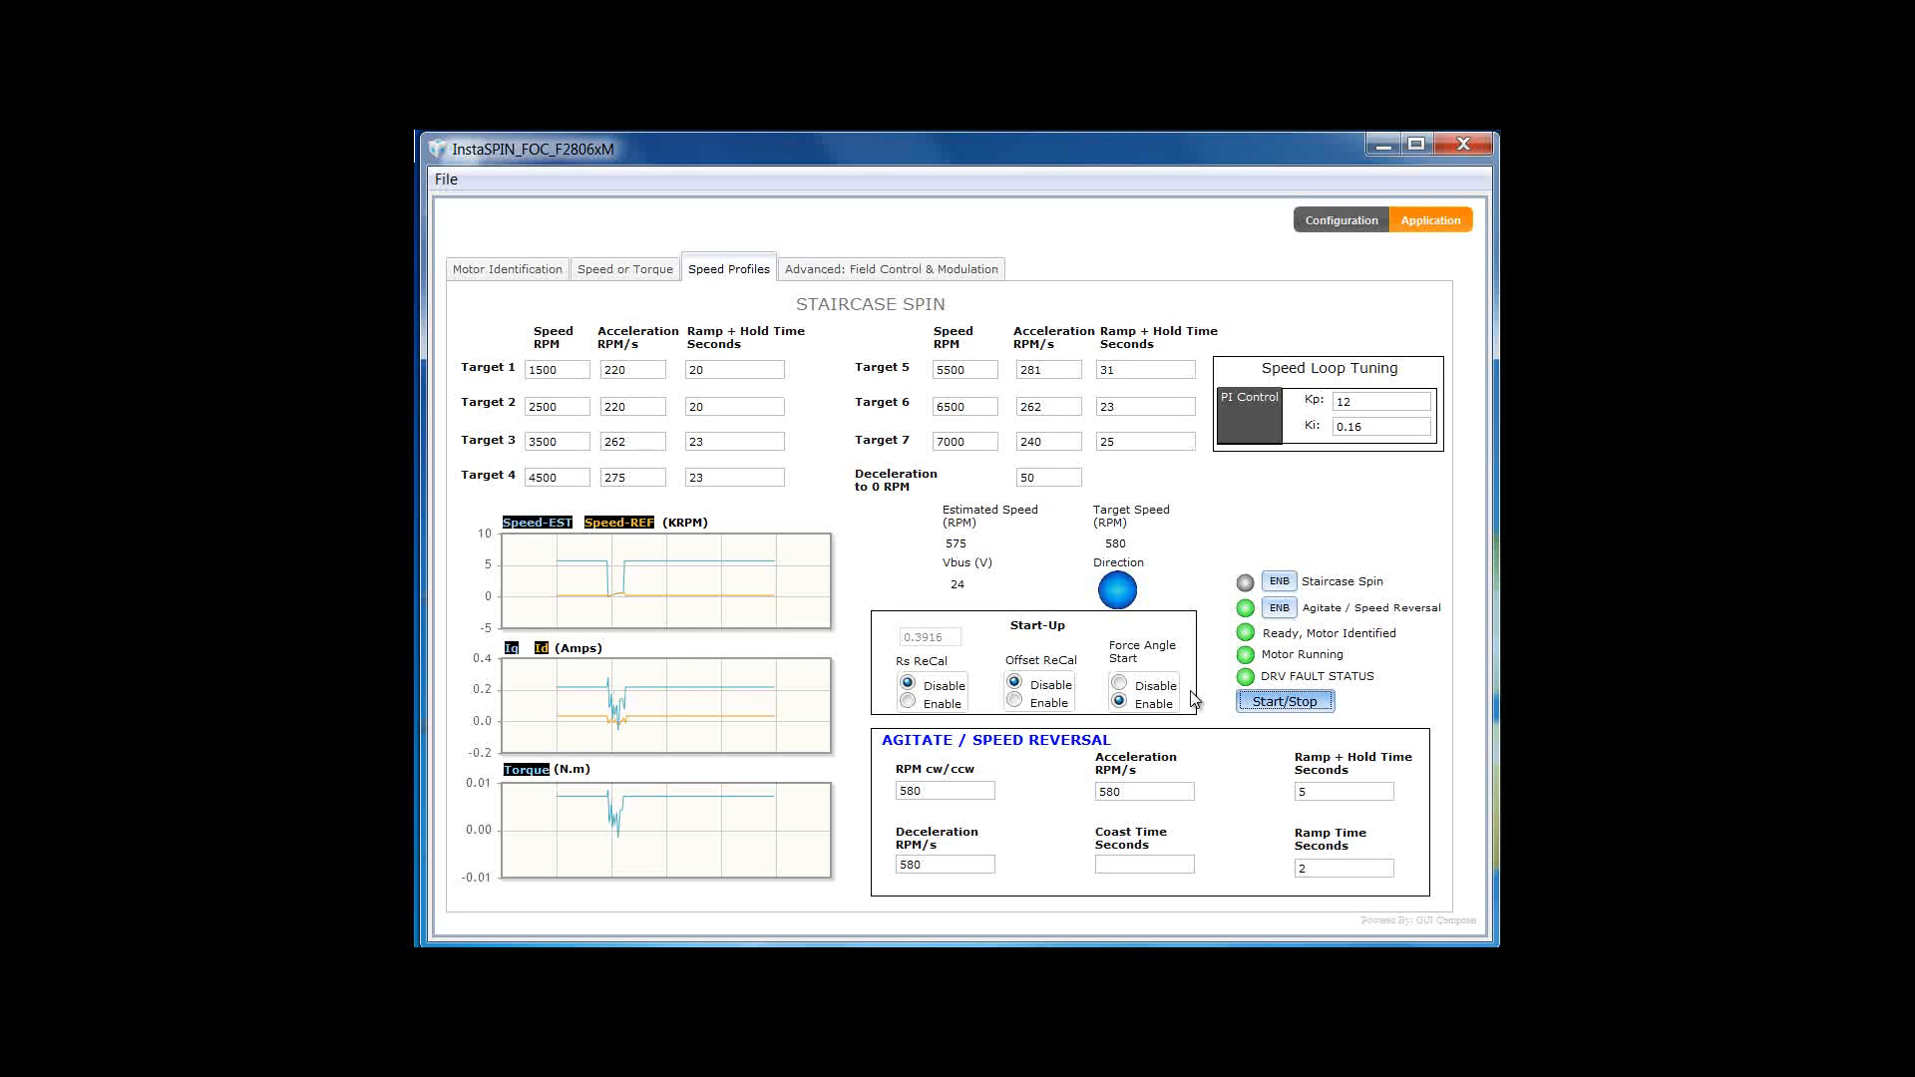
mouse_move(1133, 682)
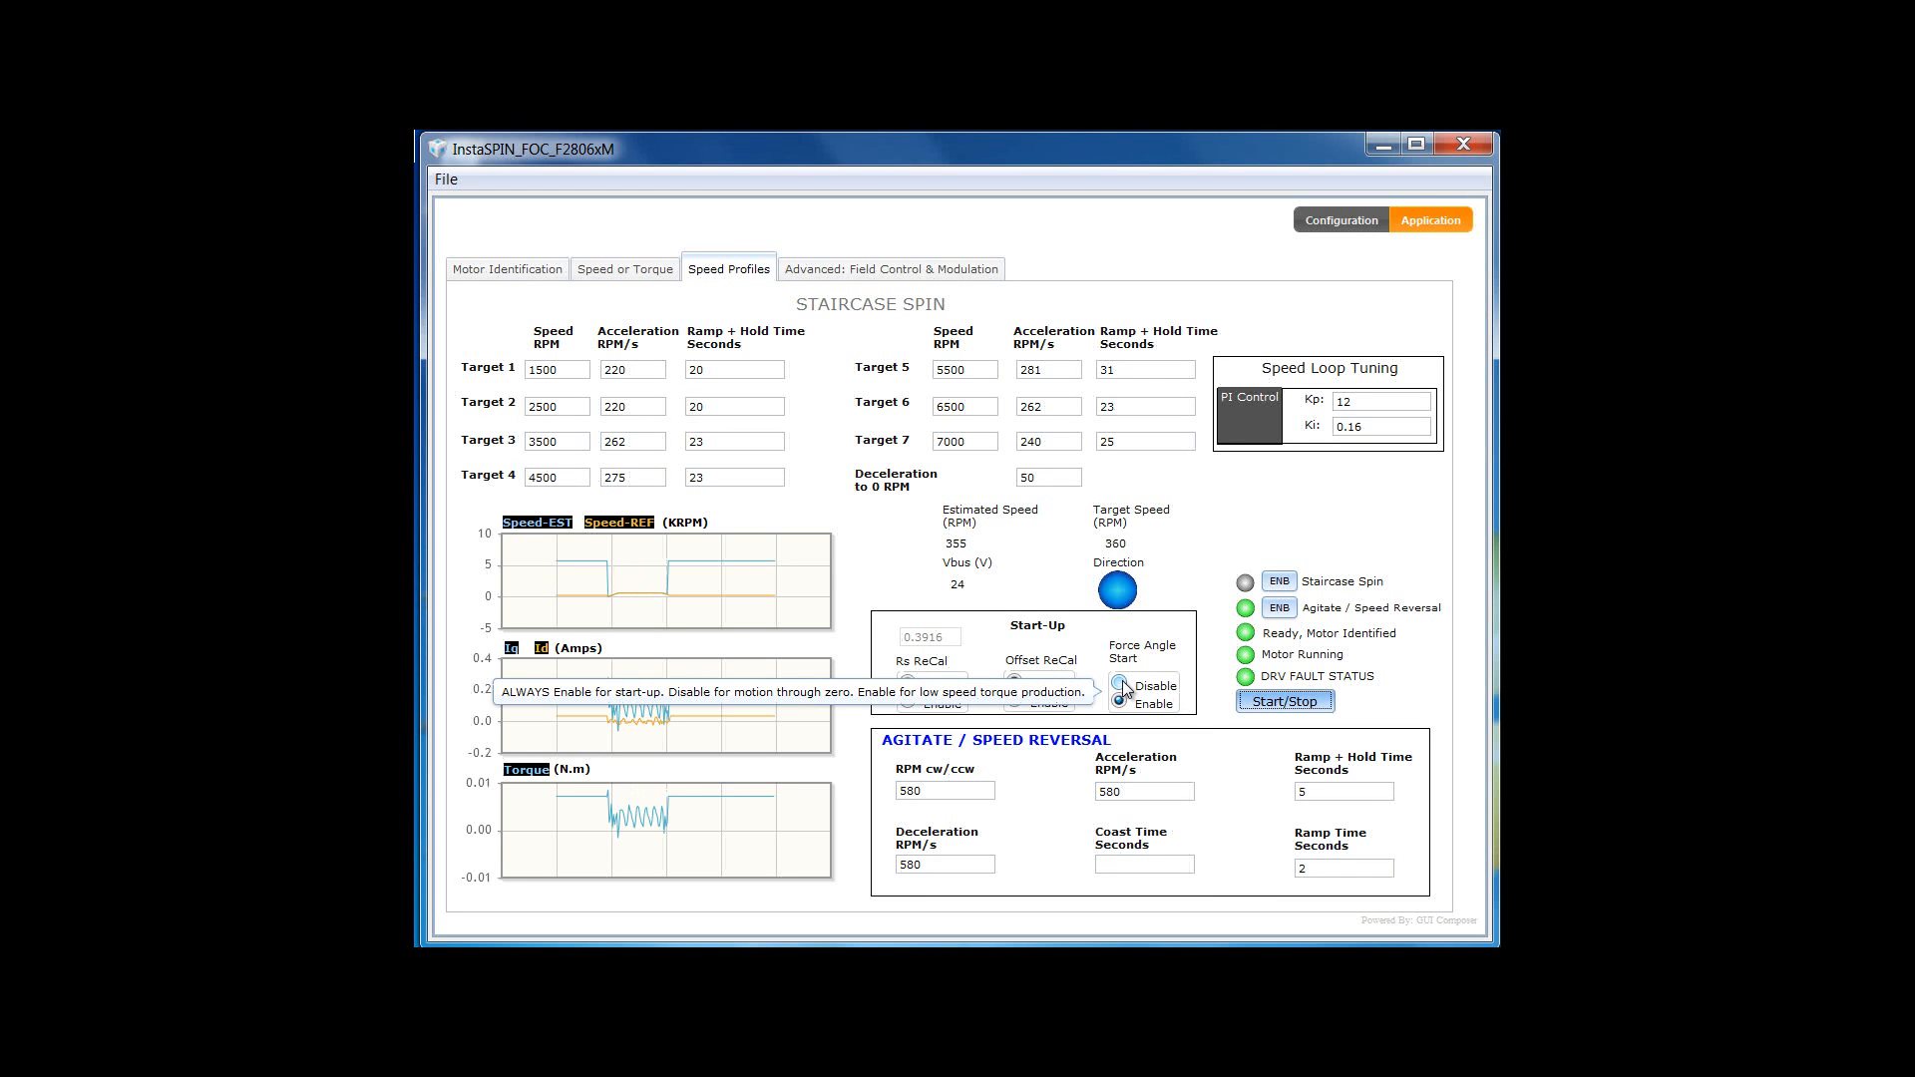
click(1121, 685)
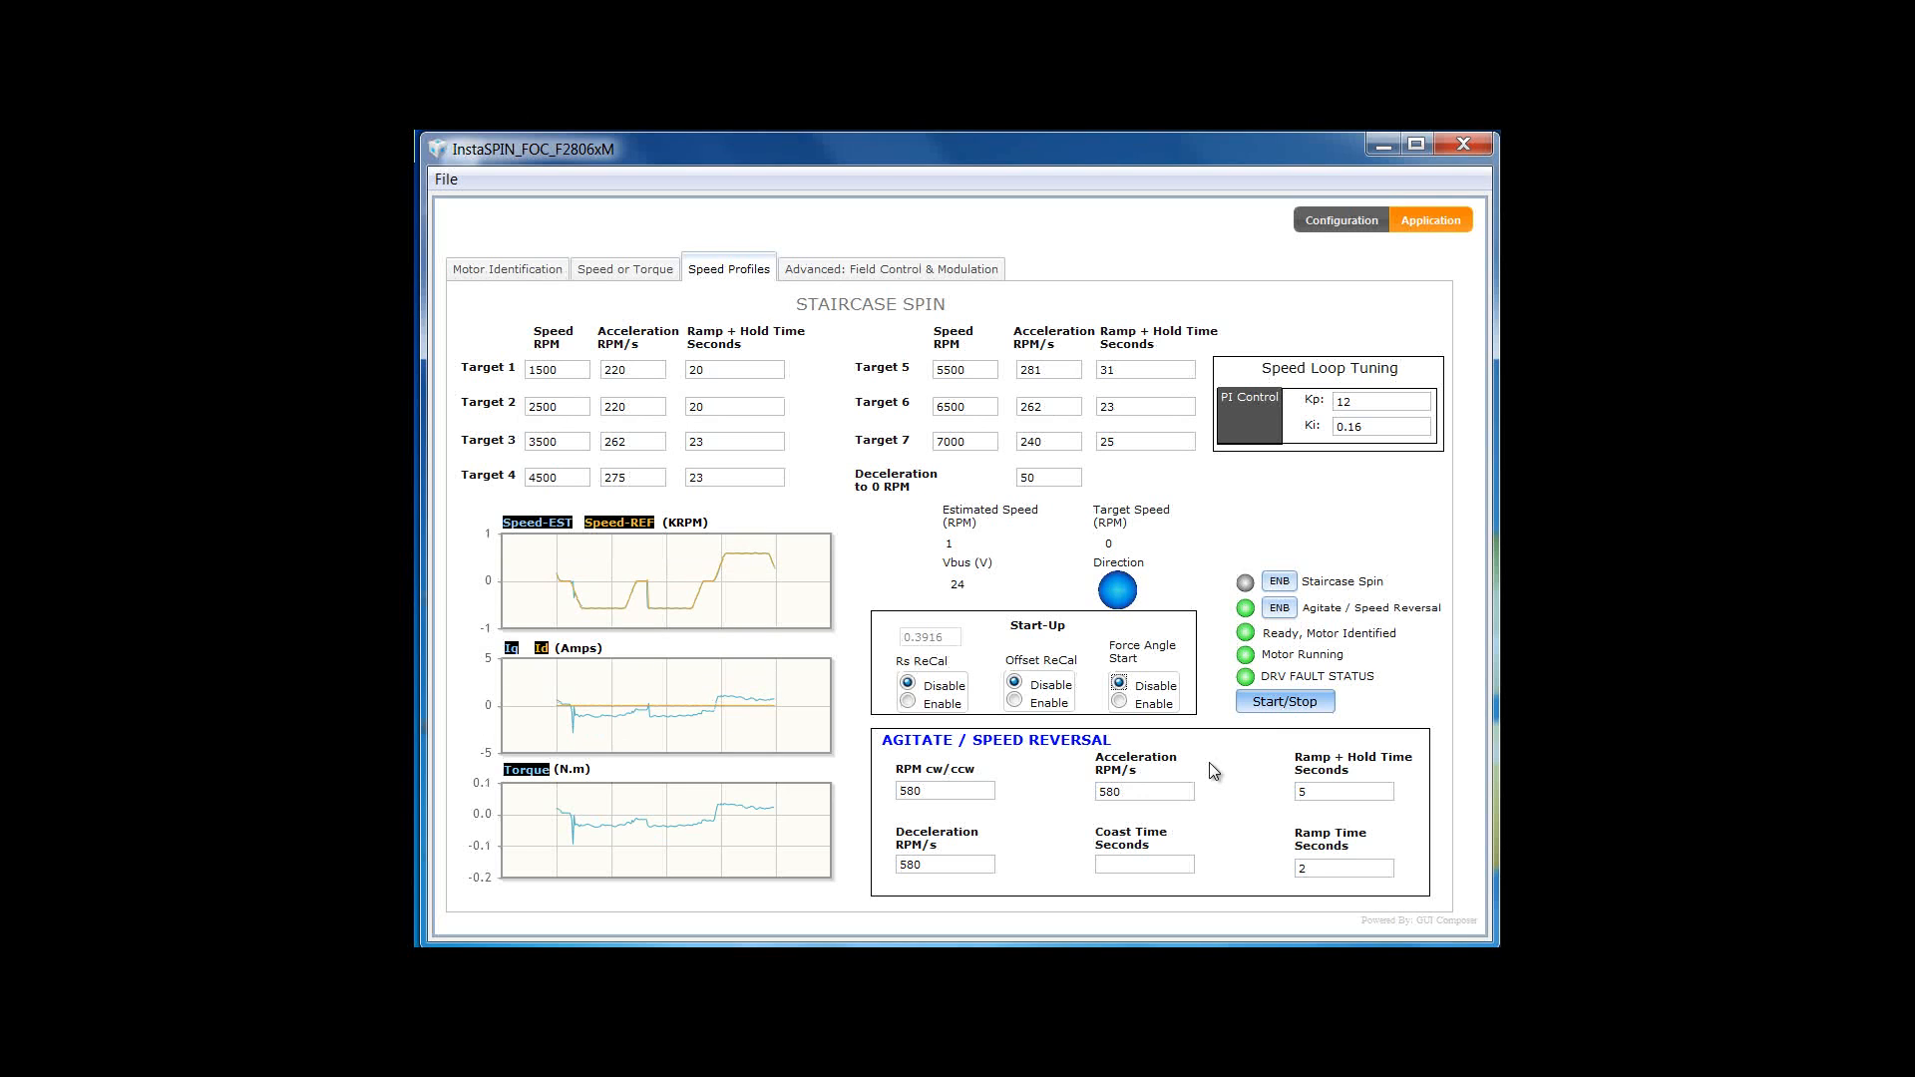
- Stop the agitating motor with the Start/Stop button
click(1277, 706)
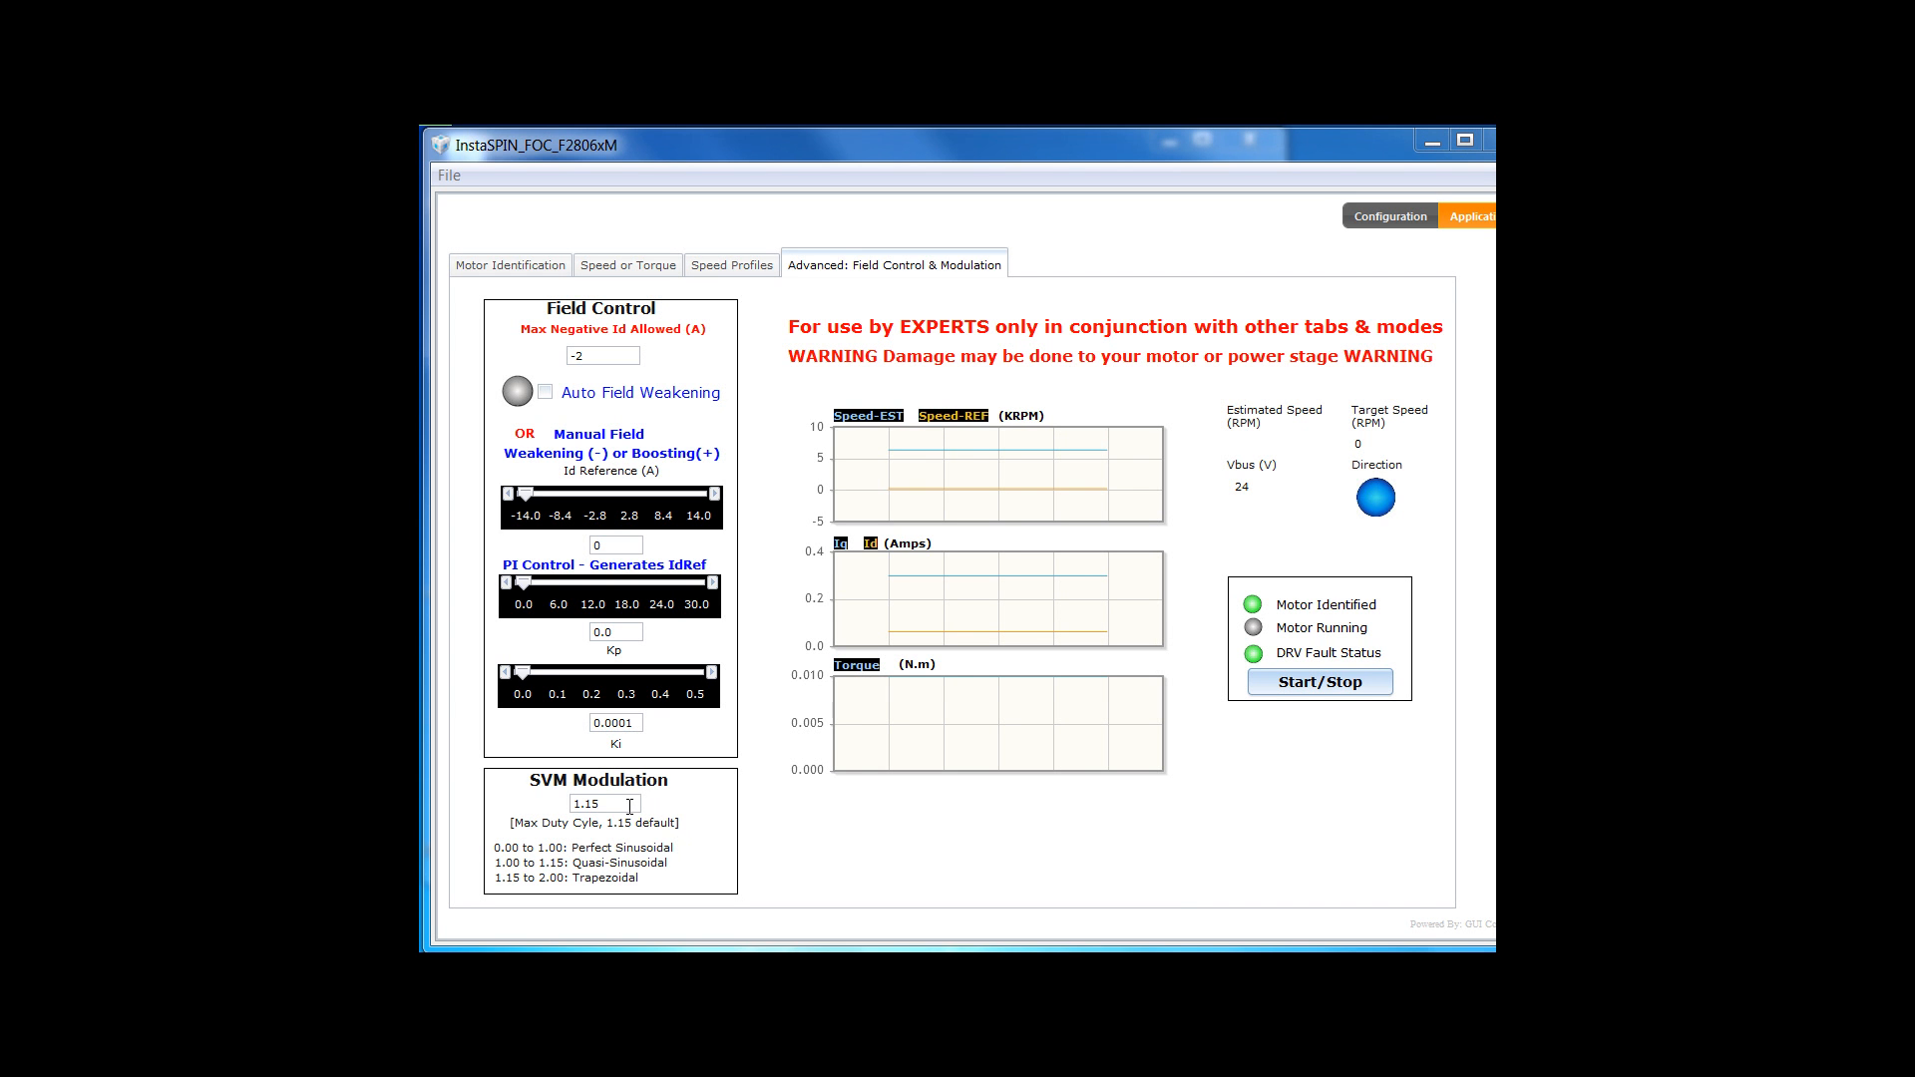
- Change SVM modulation from 1.15 to 1.00 and return to the Speed or Torque page
click(629, 806)
key(BackSpace)
key(BackSpace)
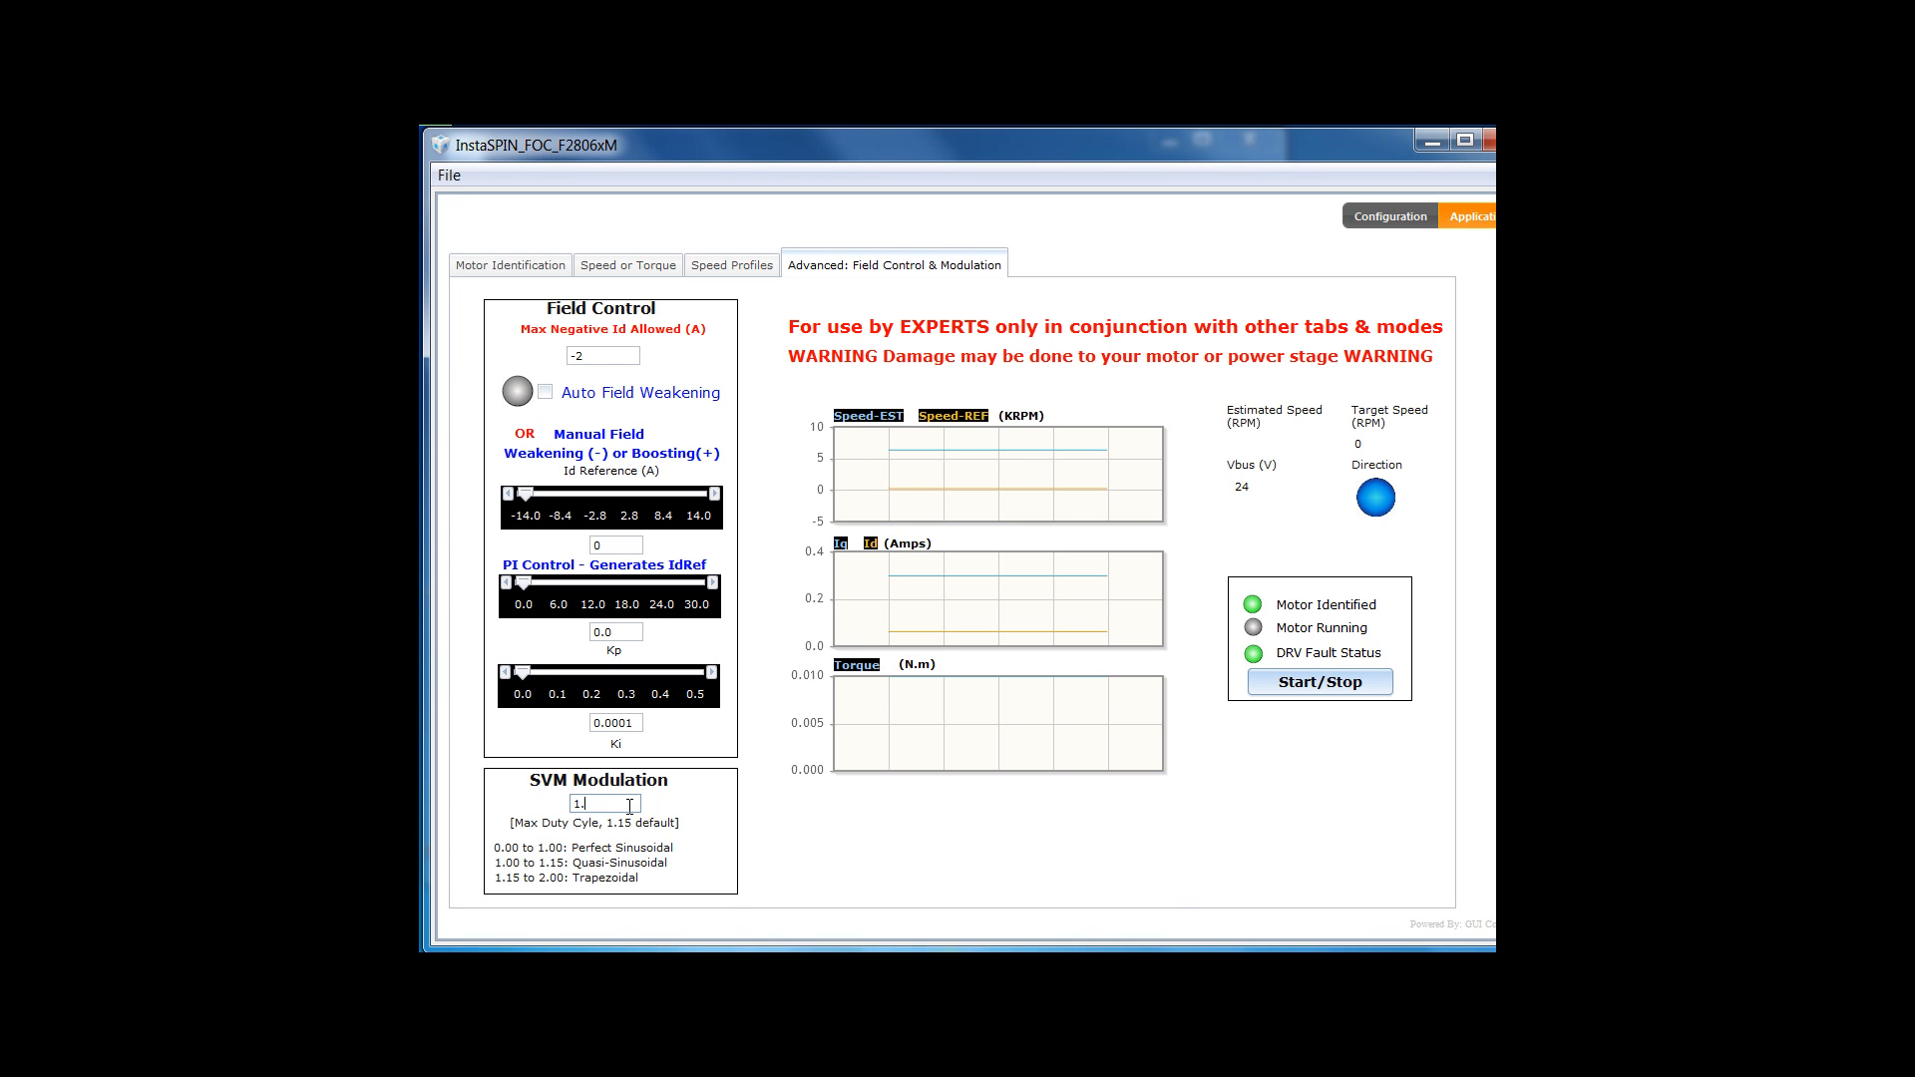
text(00)
click(645, 287)
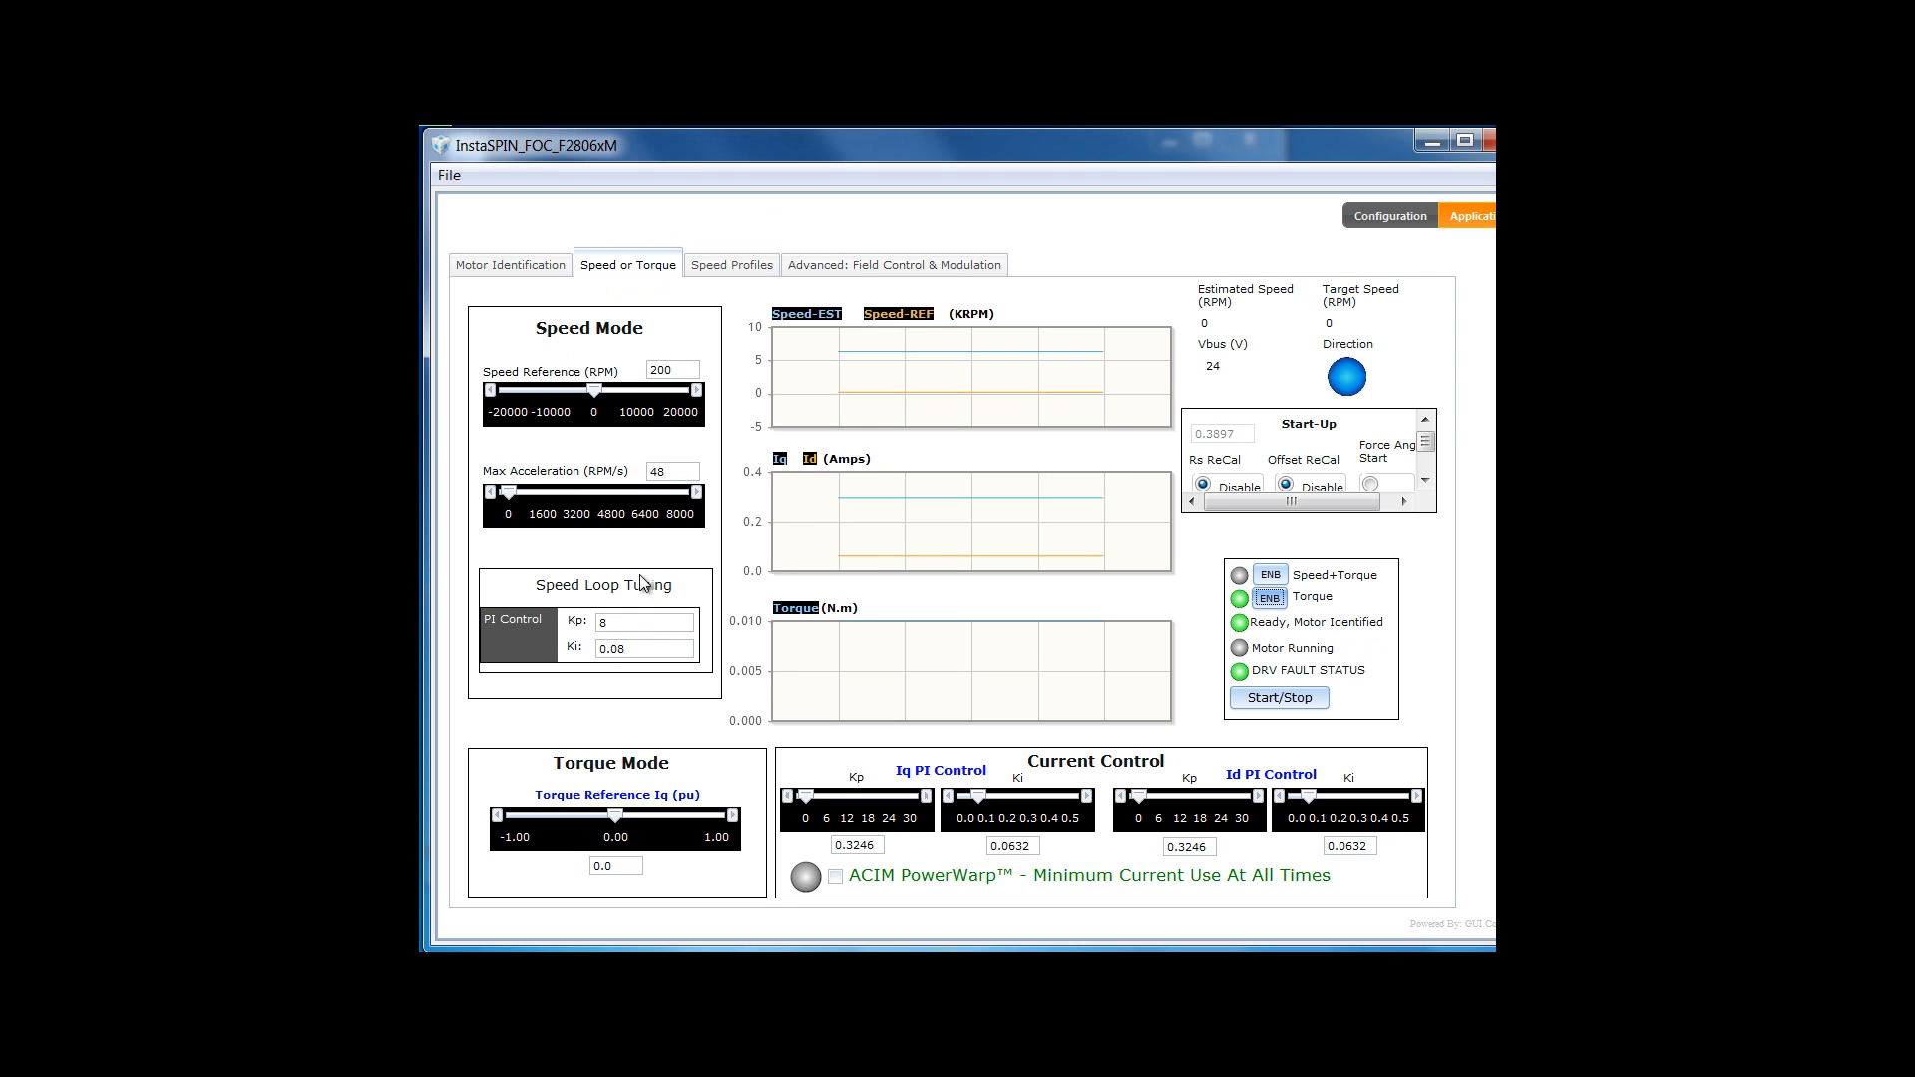
- Start the motor, raise the Iq torque reference to 0.1 pu, then stop it near 5212 RPM
key(Tab)
key(space)
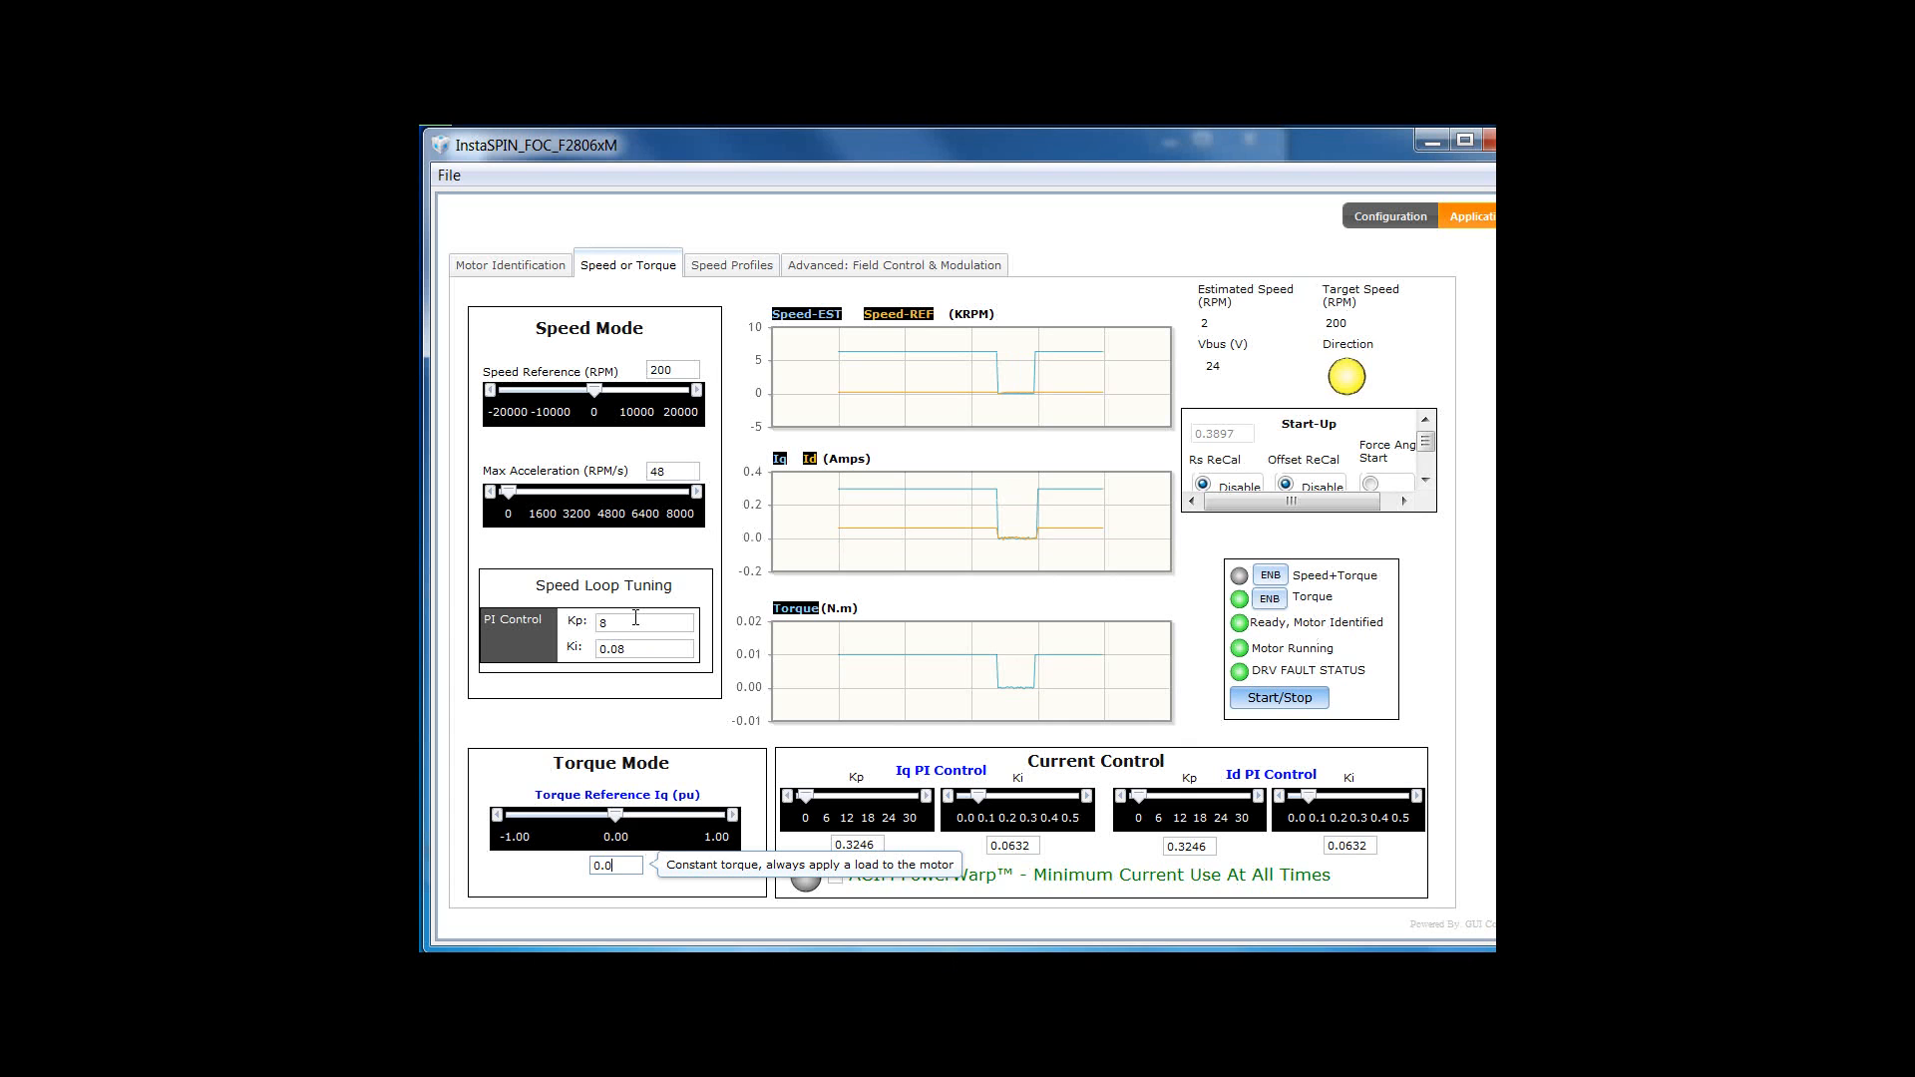
key(BackSpace)
text(1)
key(Return)
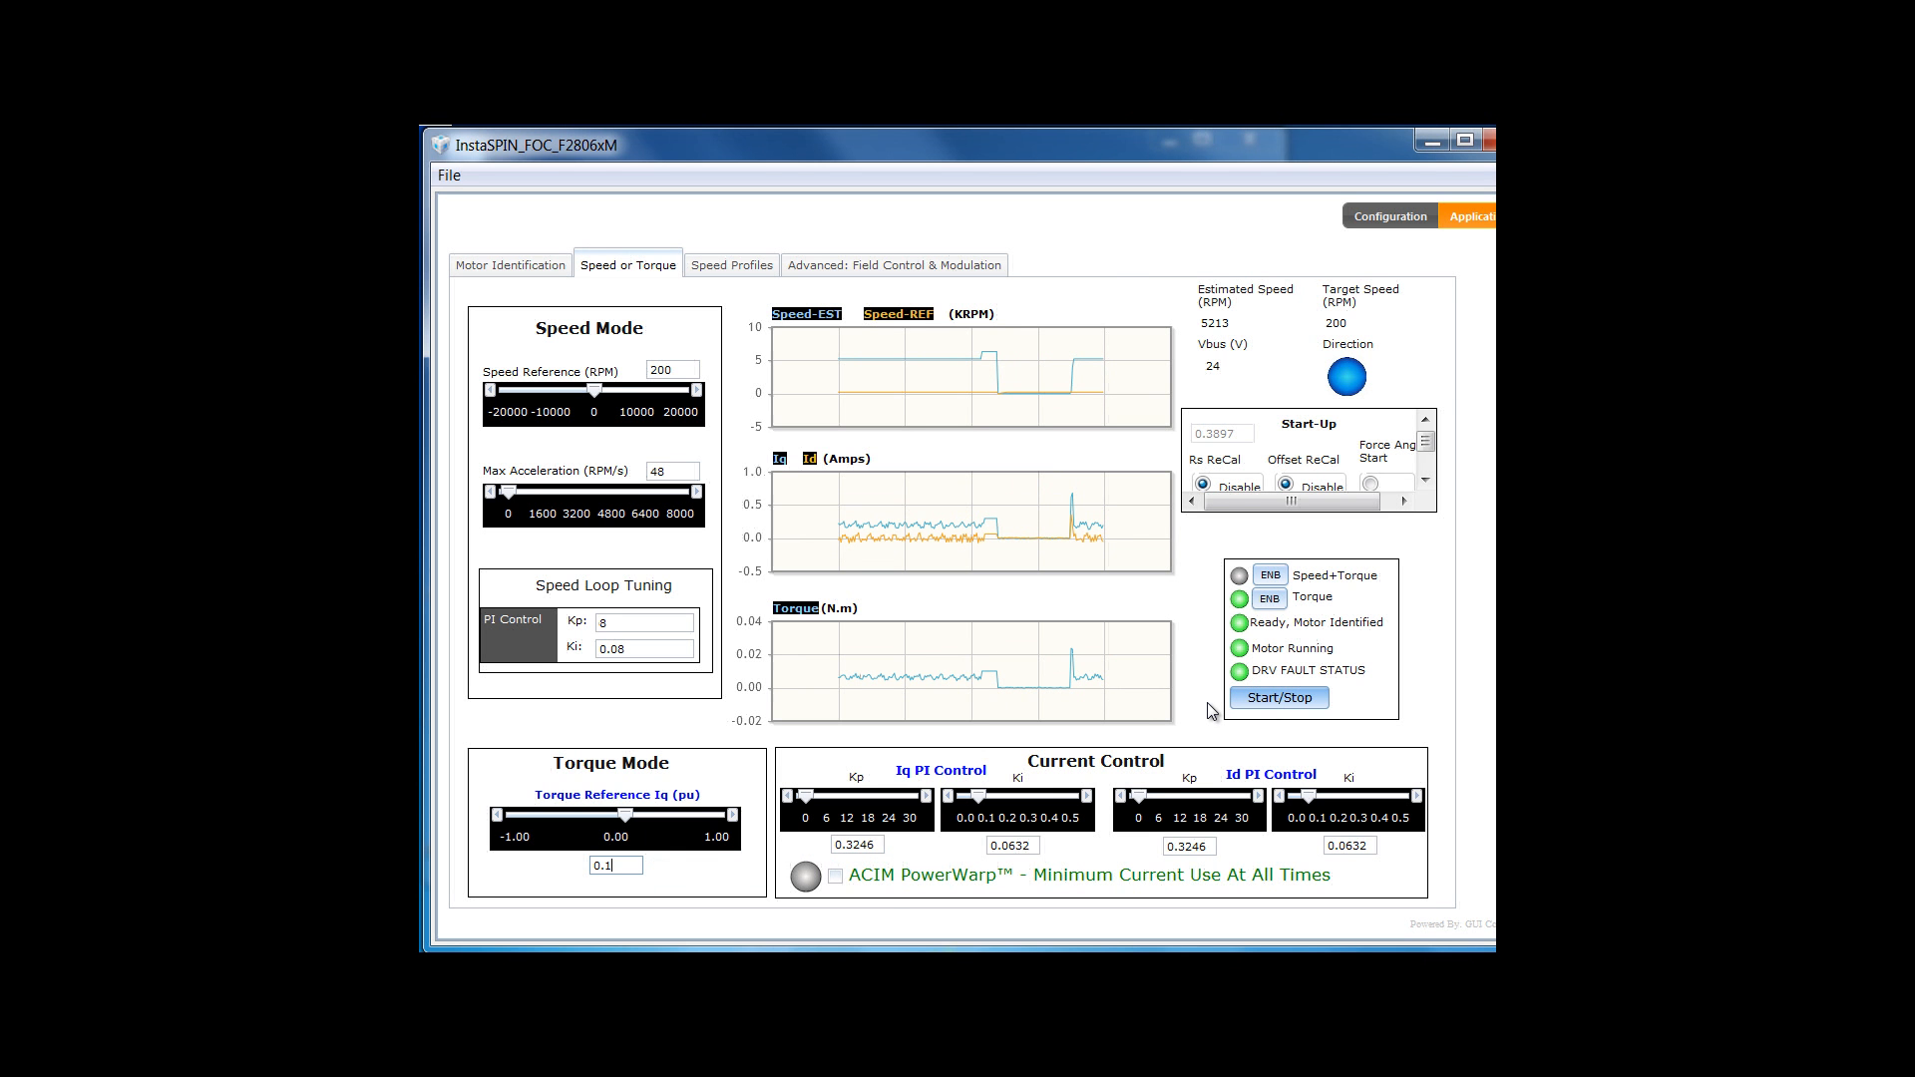
click(1243, 699)
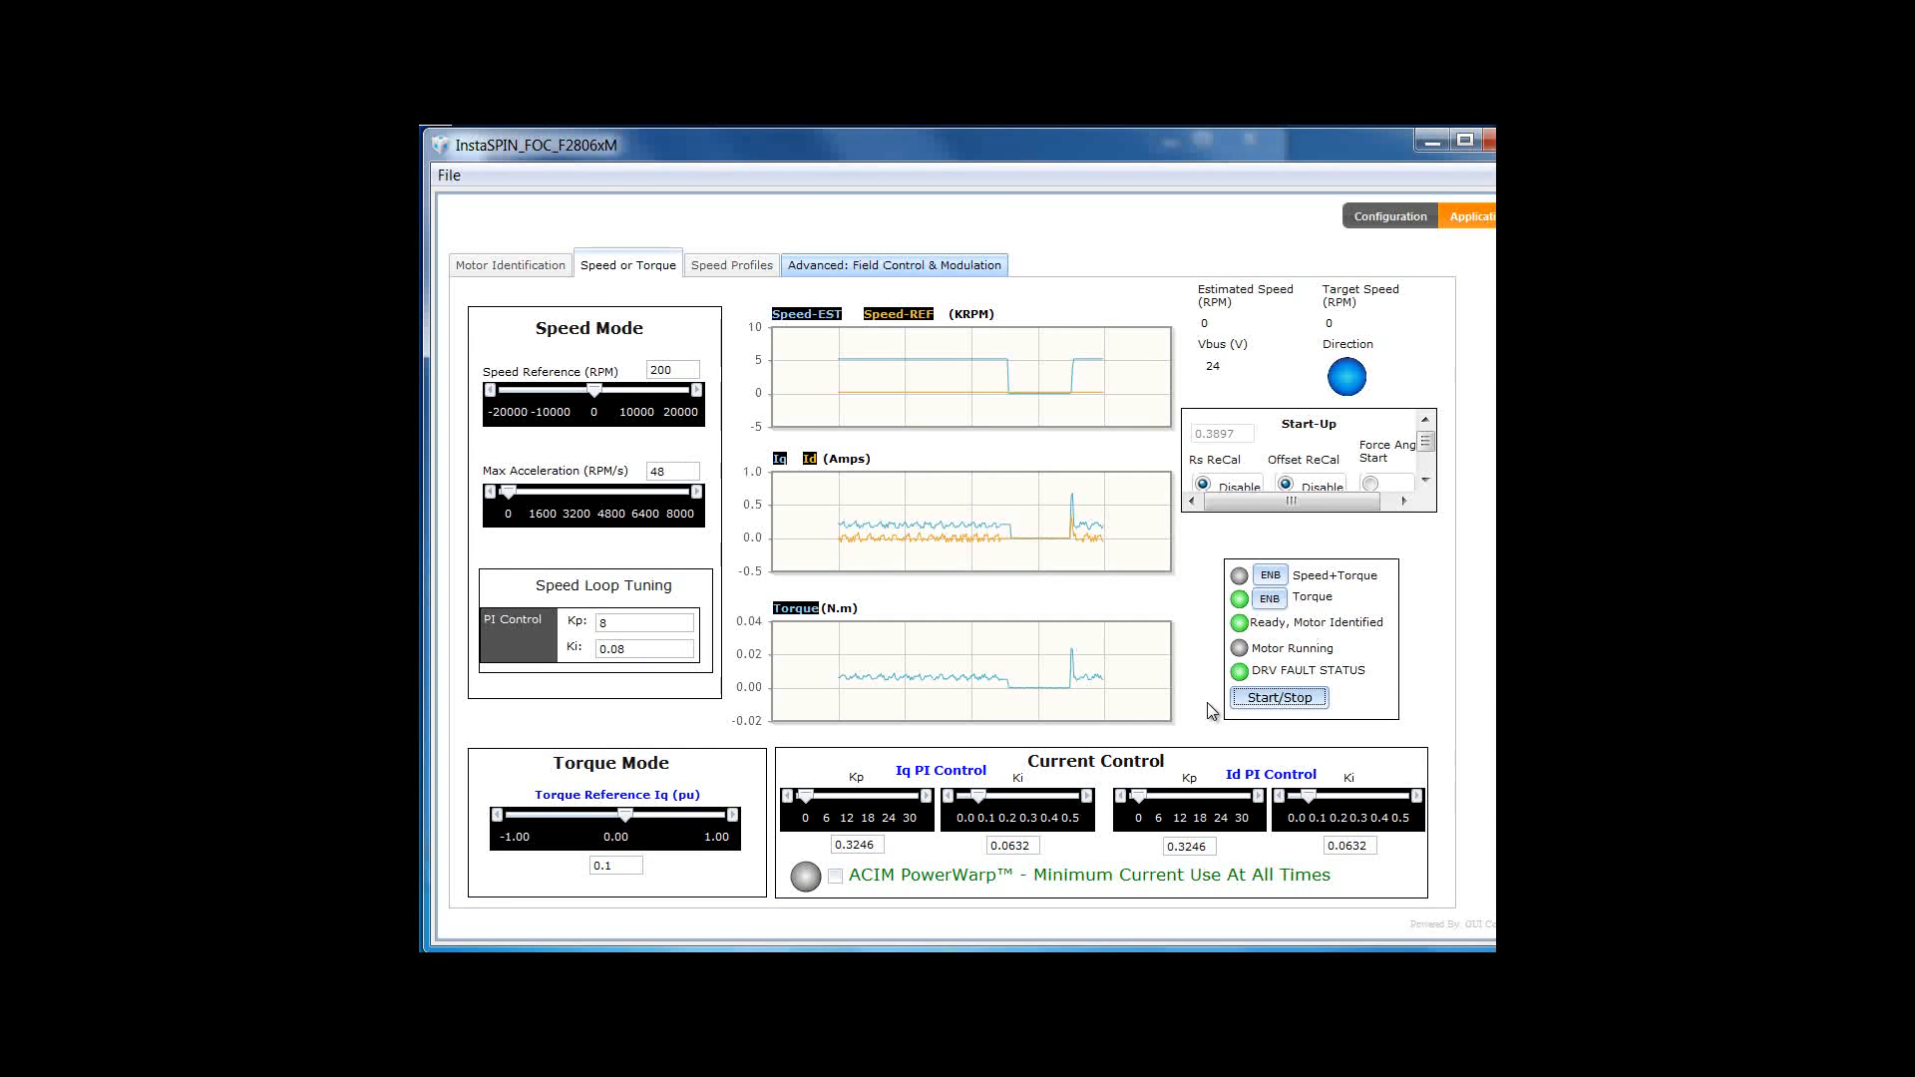
- Set SVM modulation back to 1.15, then stop the motor from the Speed or Torque page
click(928, 266)
click(621, 804)
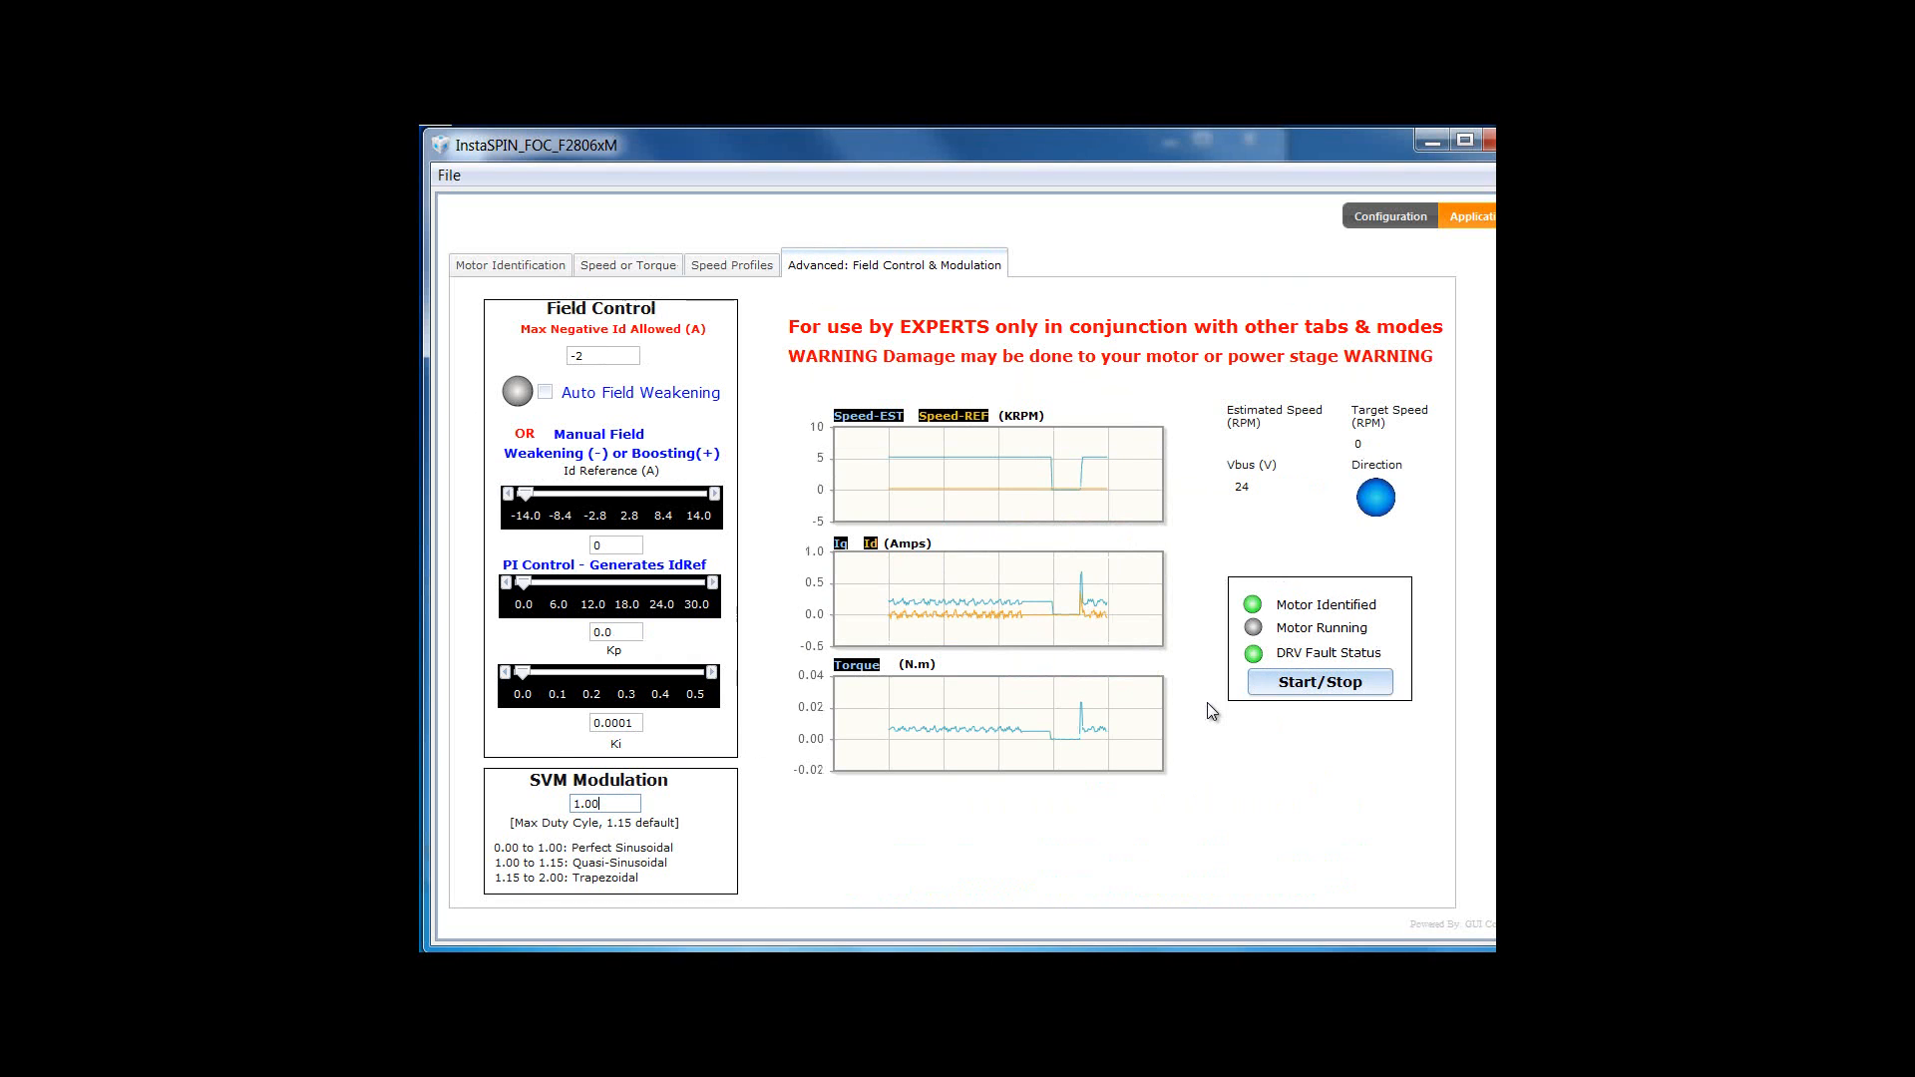
key(BackSpace)
key(BackSpace)
text(15)
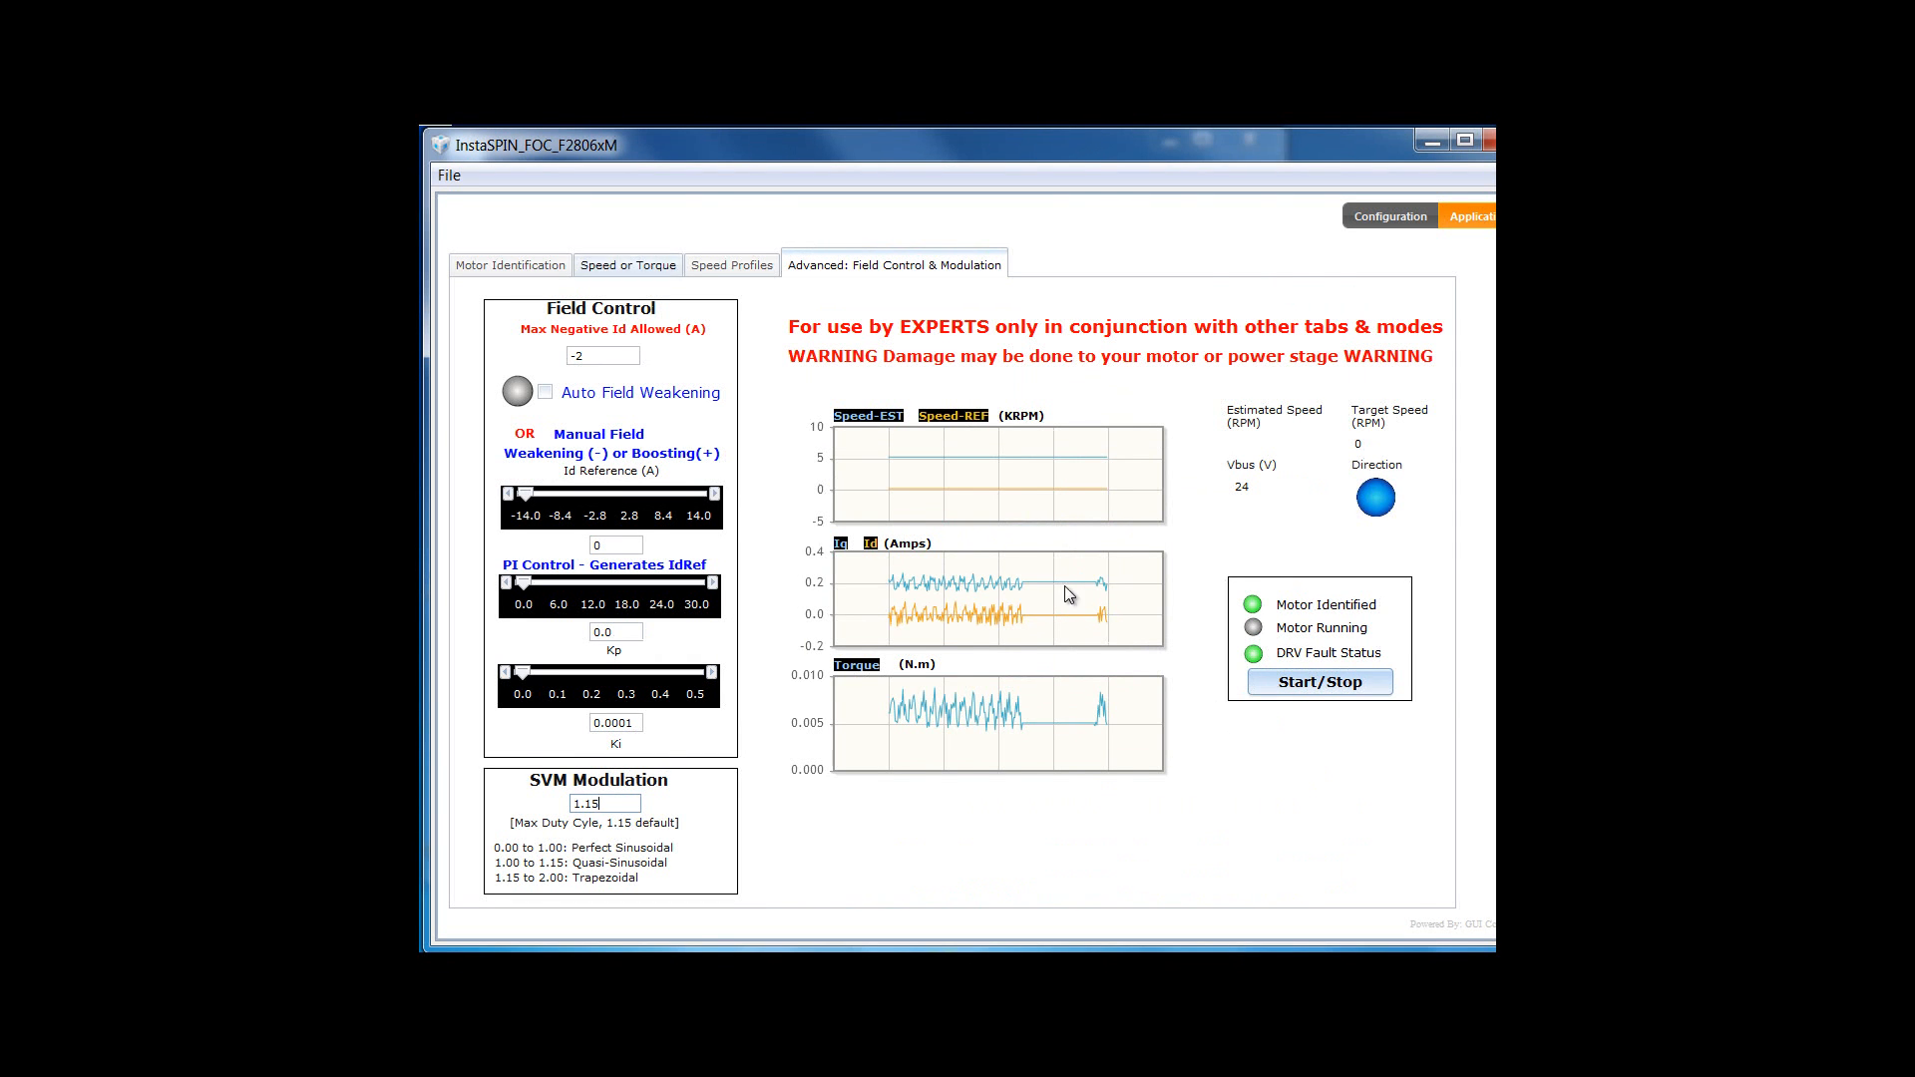
click(628, 265)
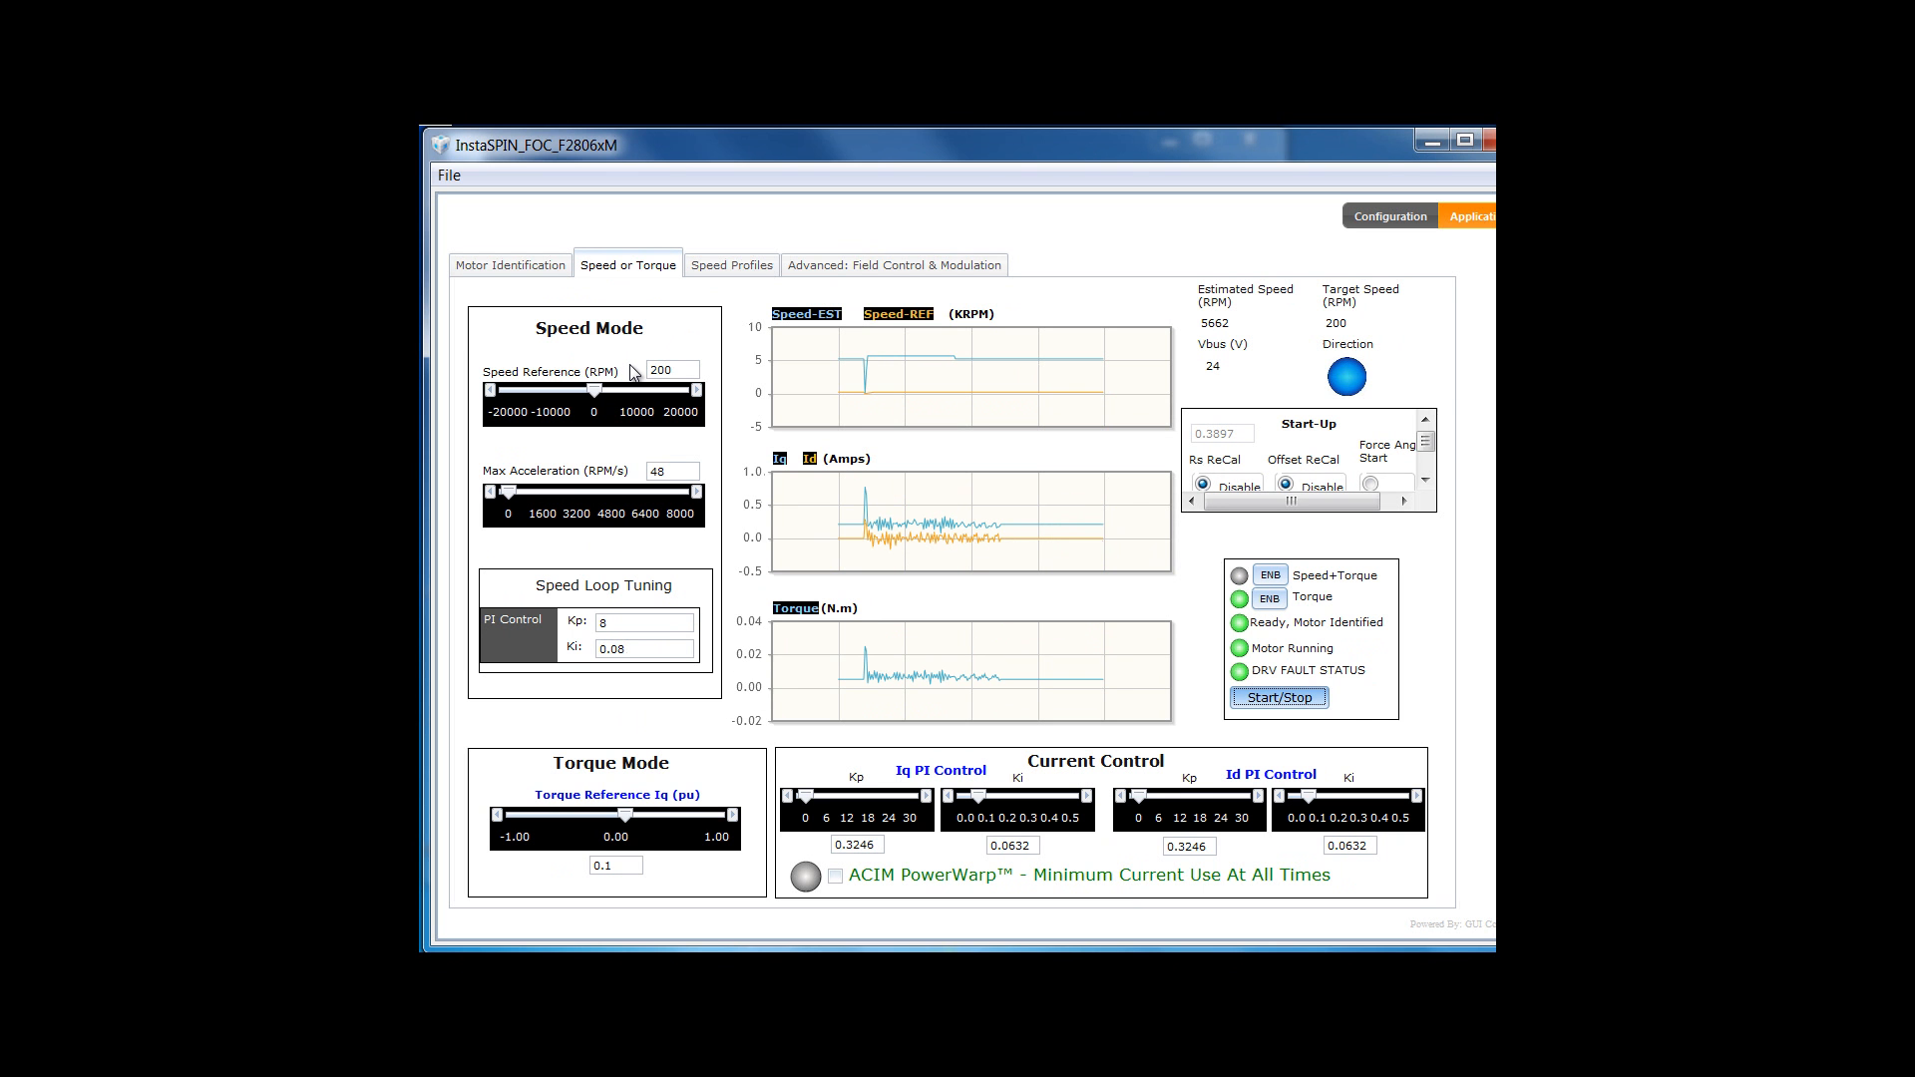
key(space)
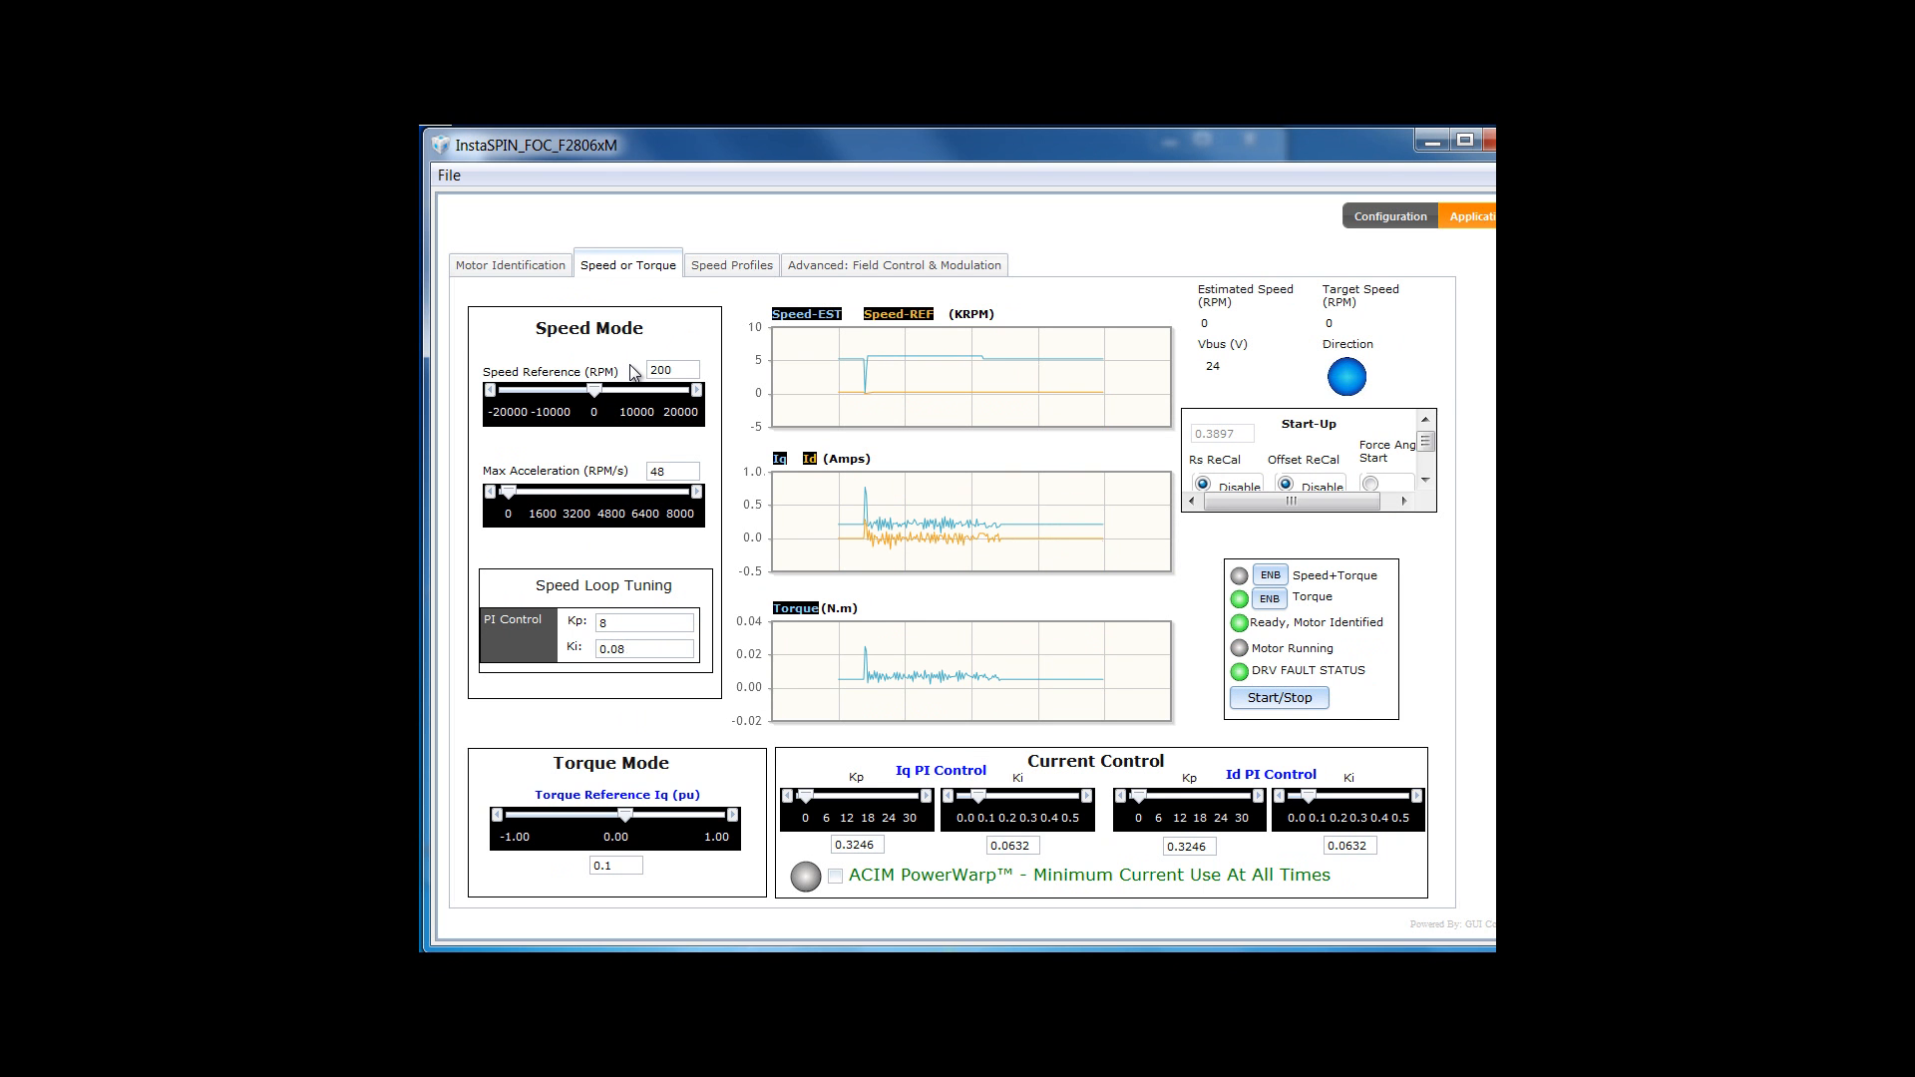
- Change SVM modulation to 2.00 and return to the Speed or Torque page
click(895, 265)
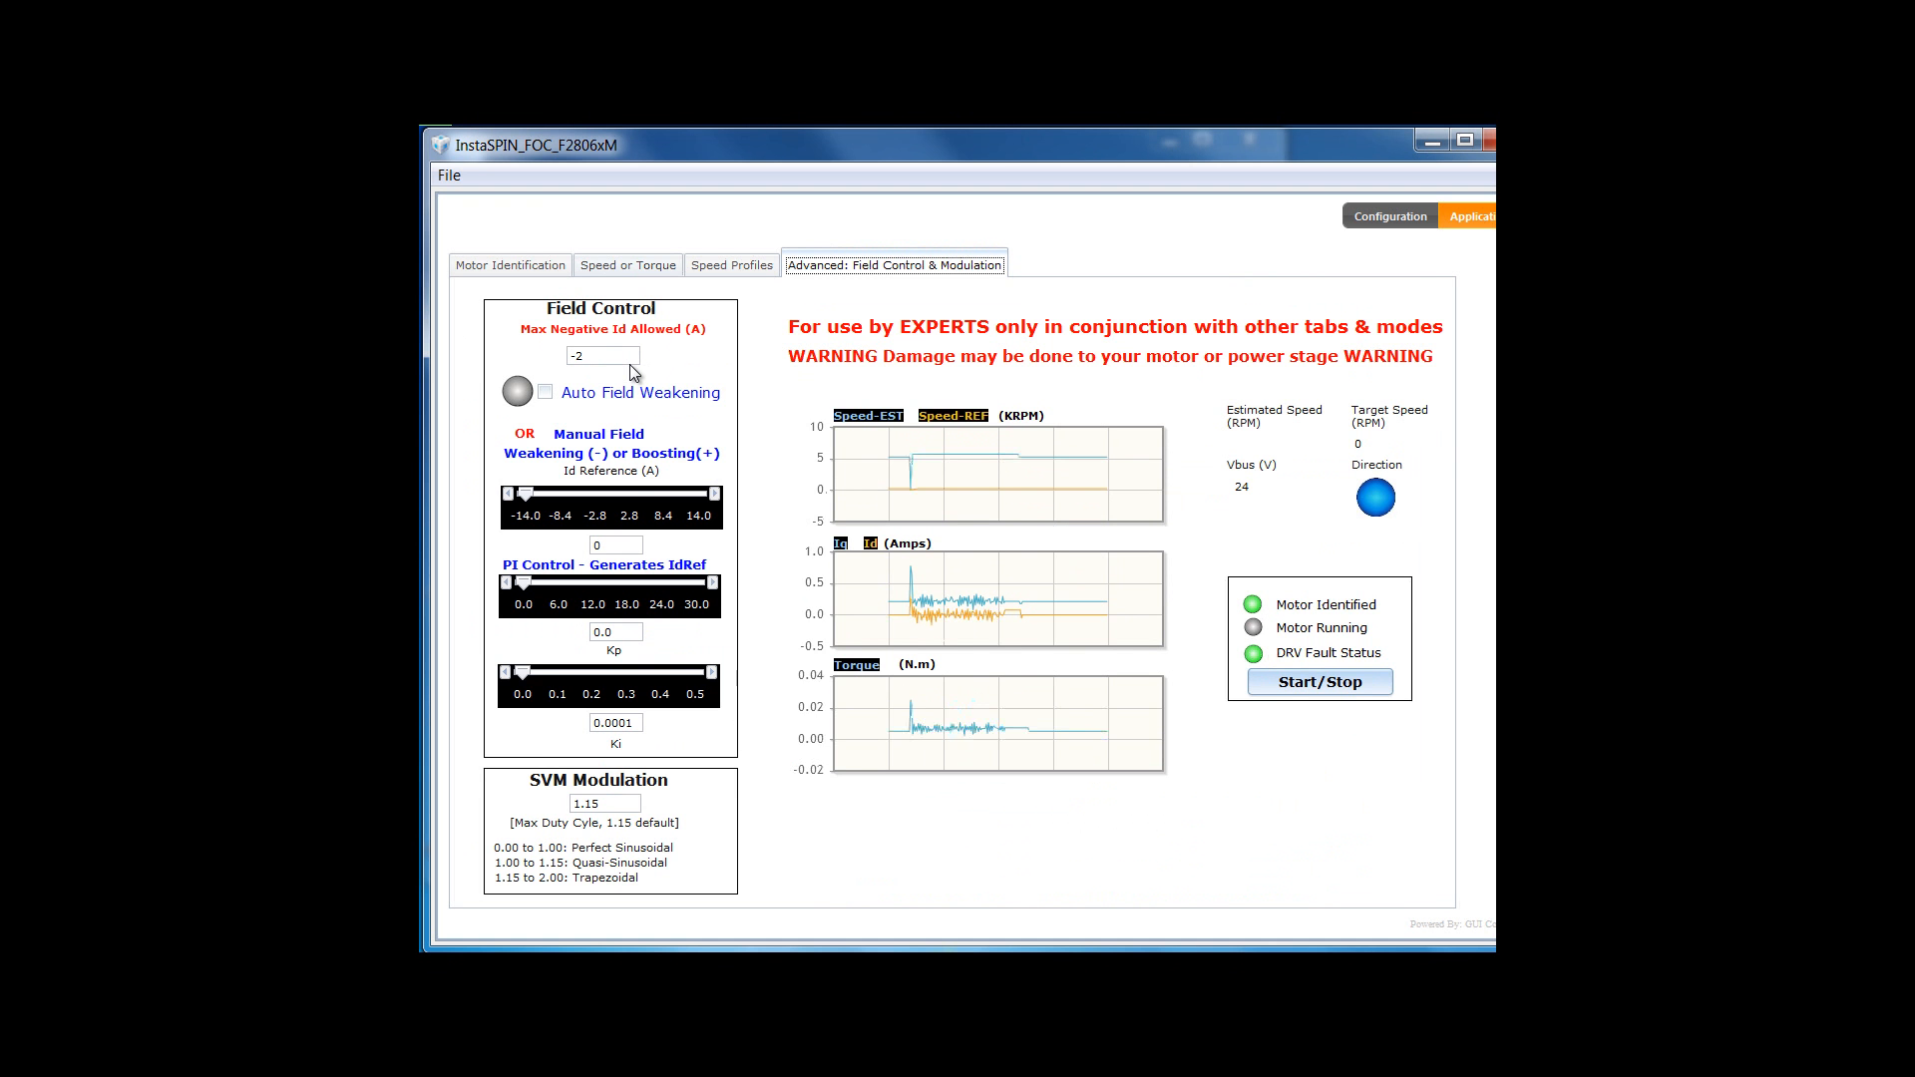
double_click(587, 804)
text(2)
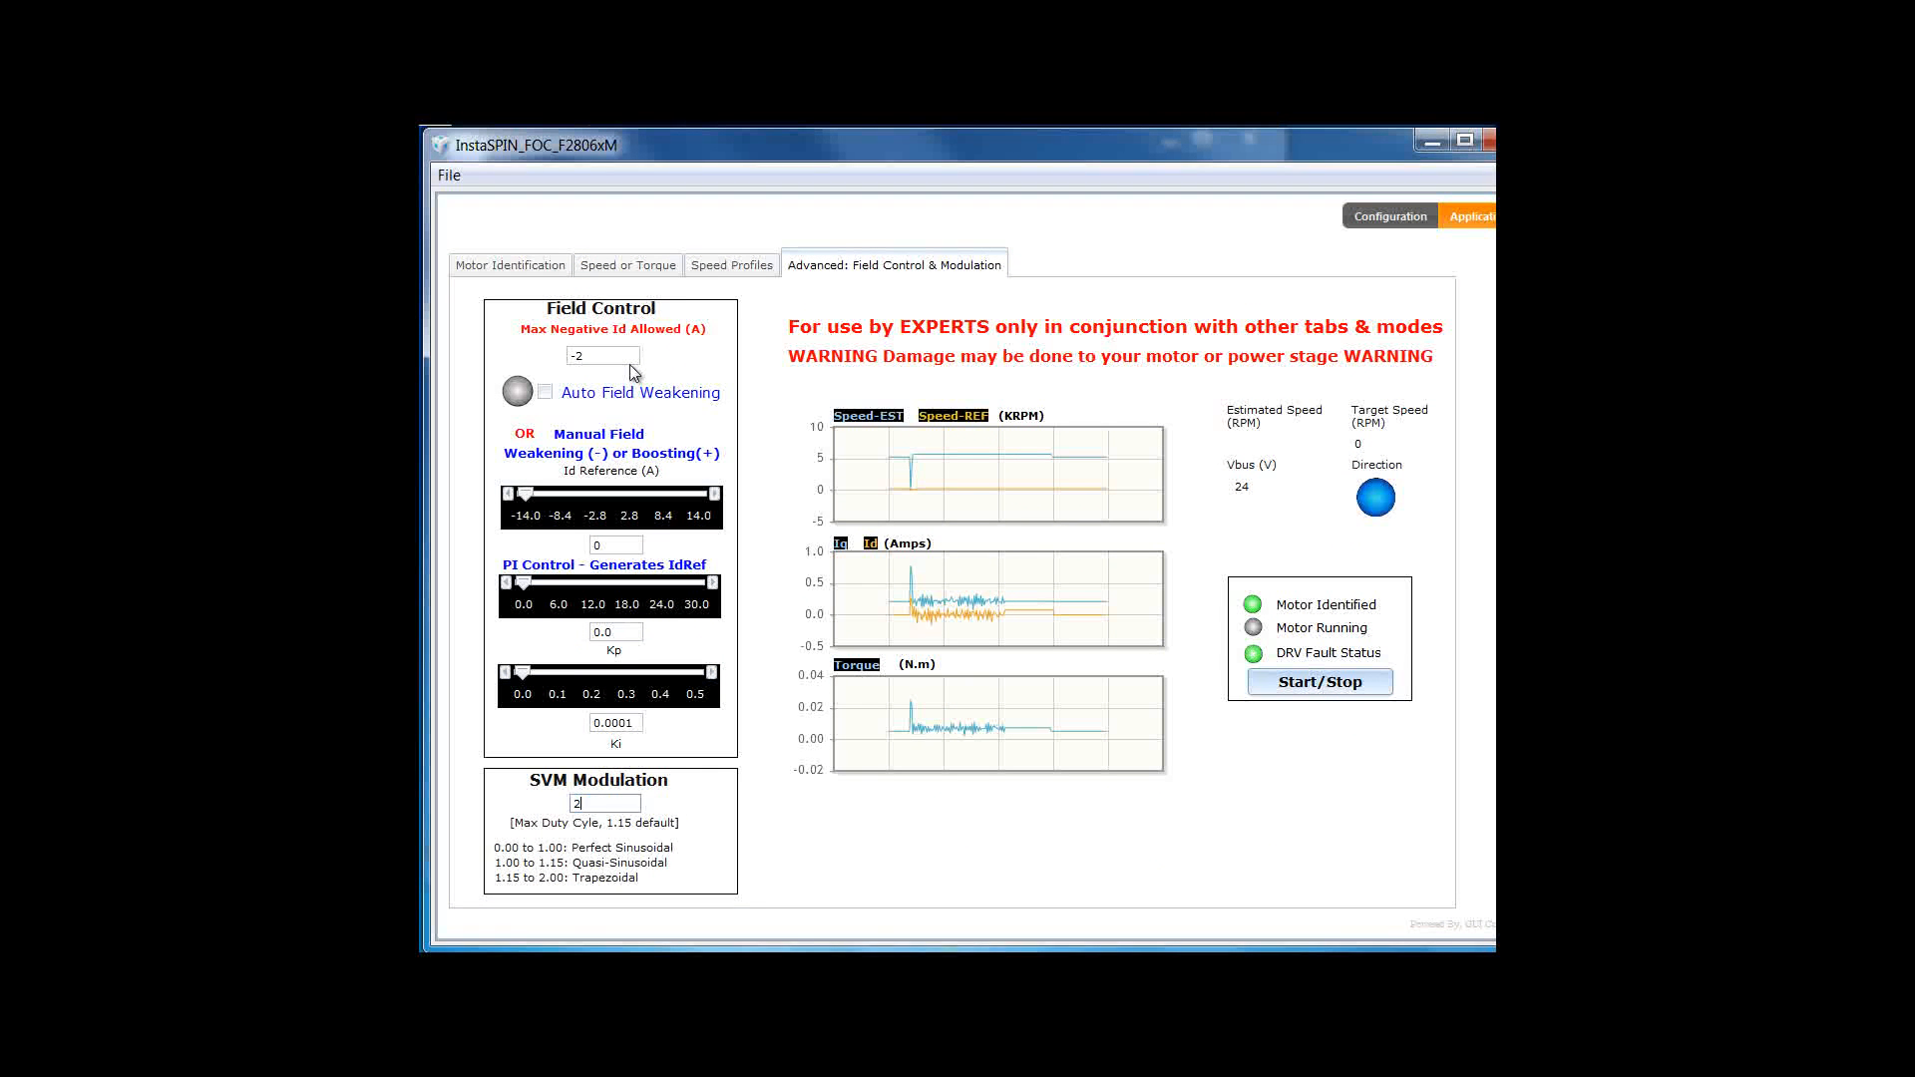
text(.00)
click(629, 266)
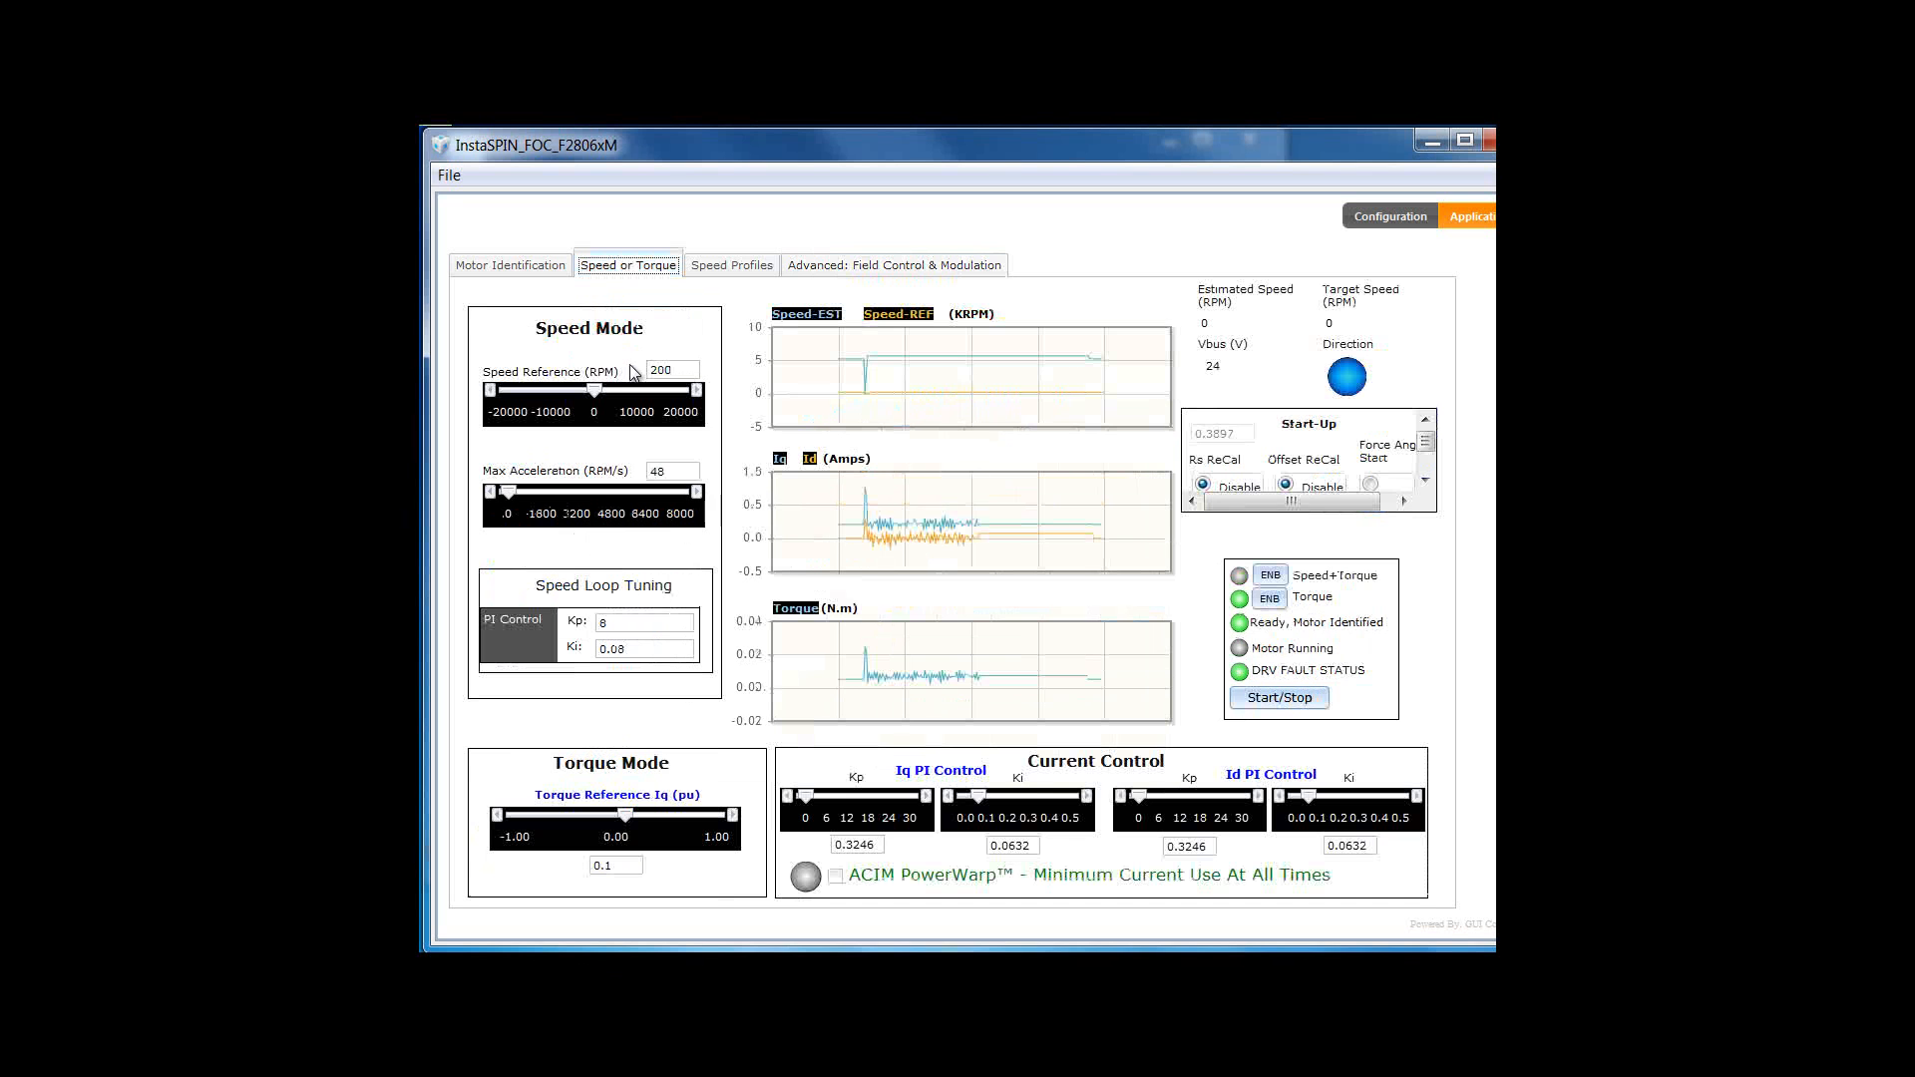
- Run the motor once more, then return to the Speed or Torque page after it stops
click(1280, 697)
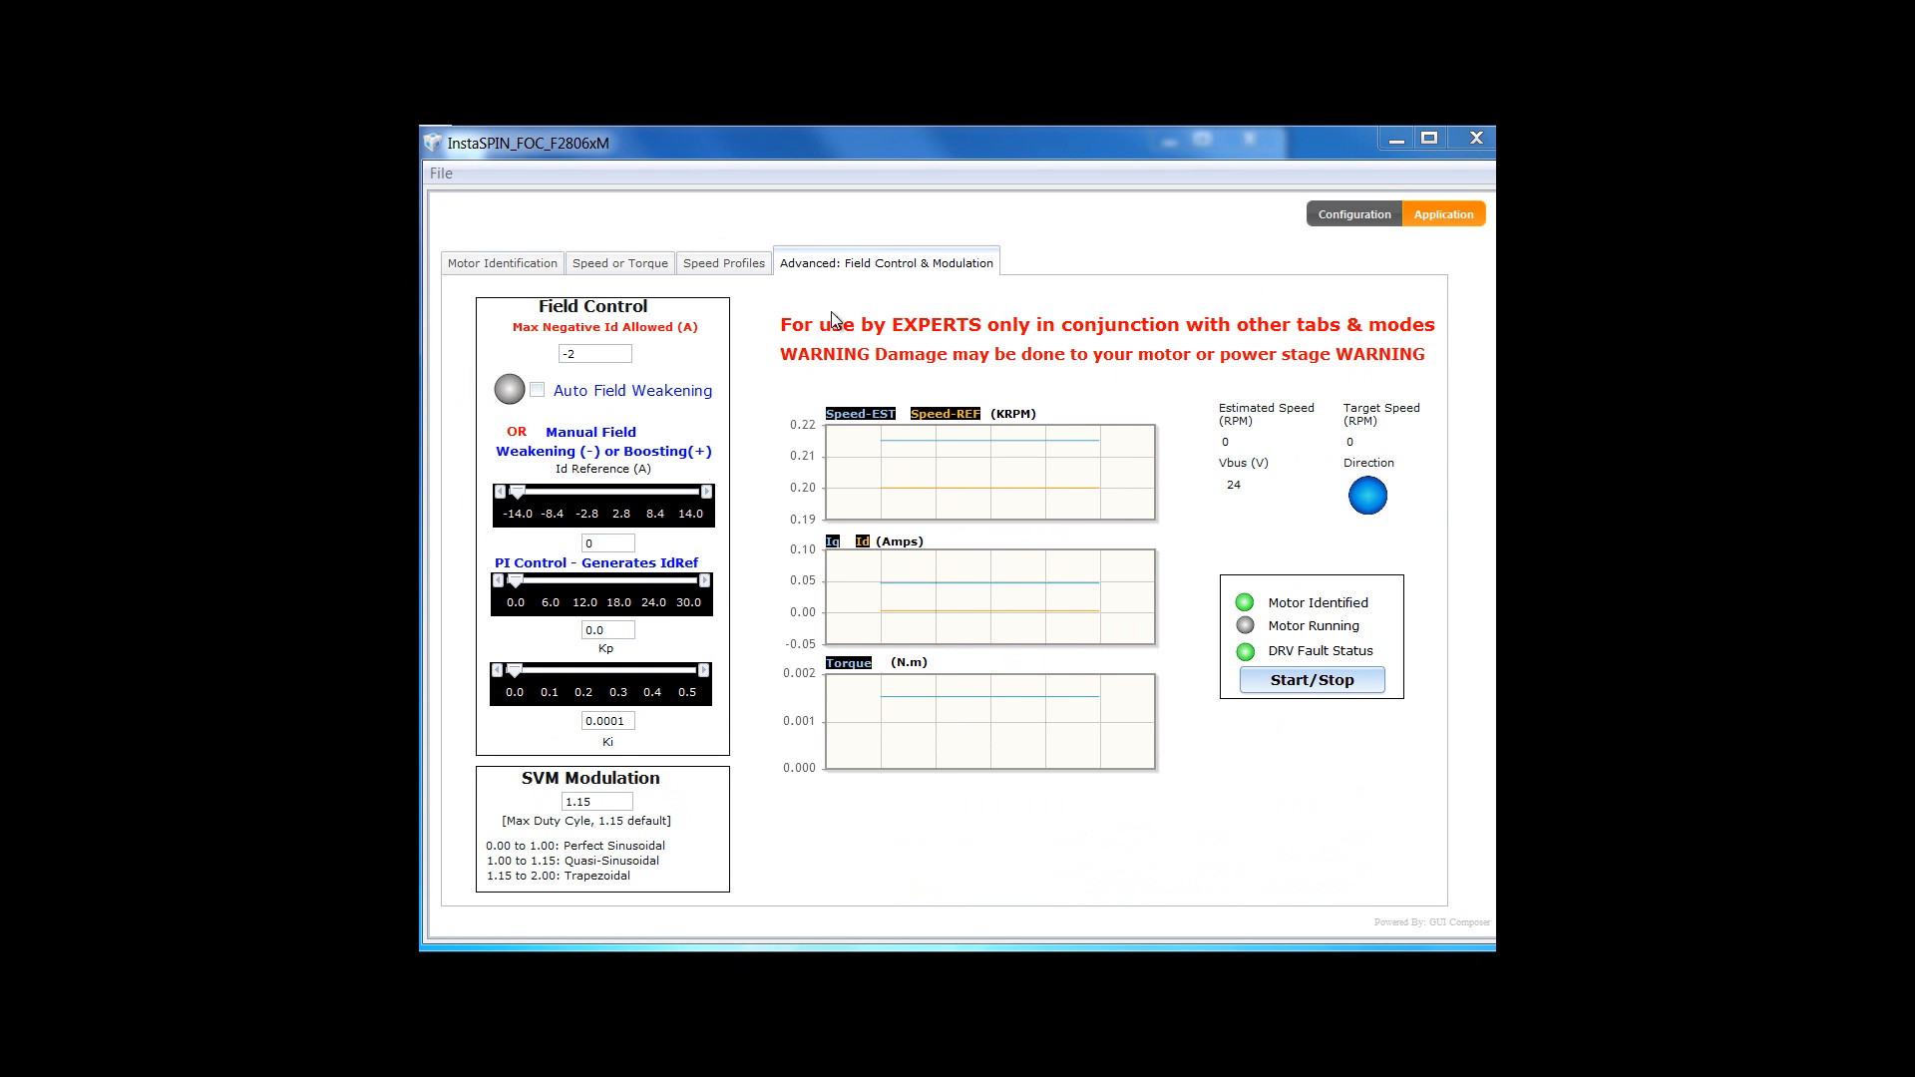
click(648, 266)
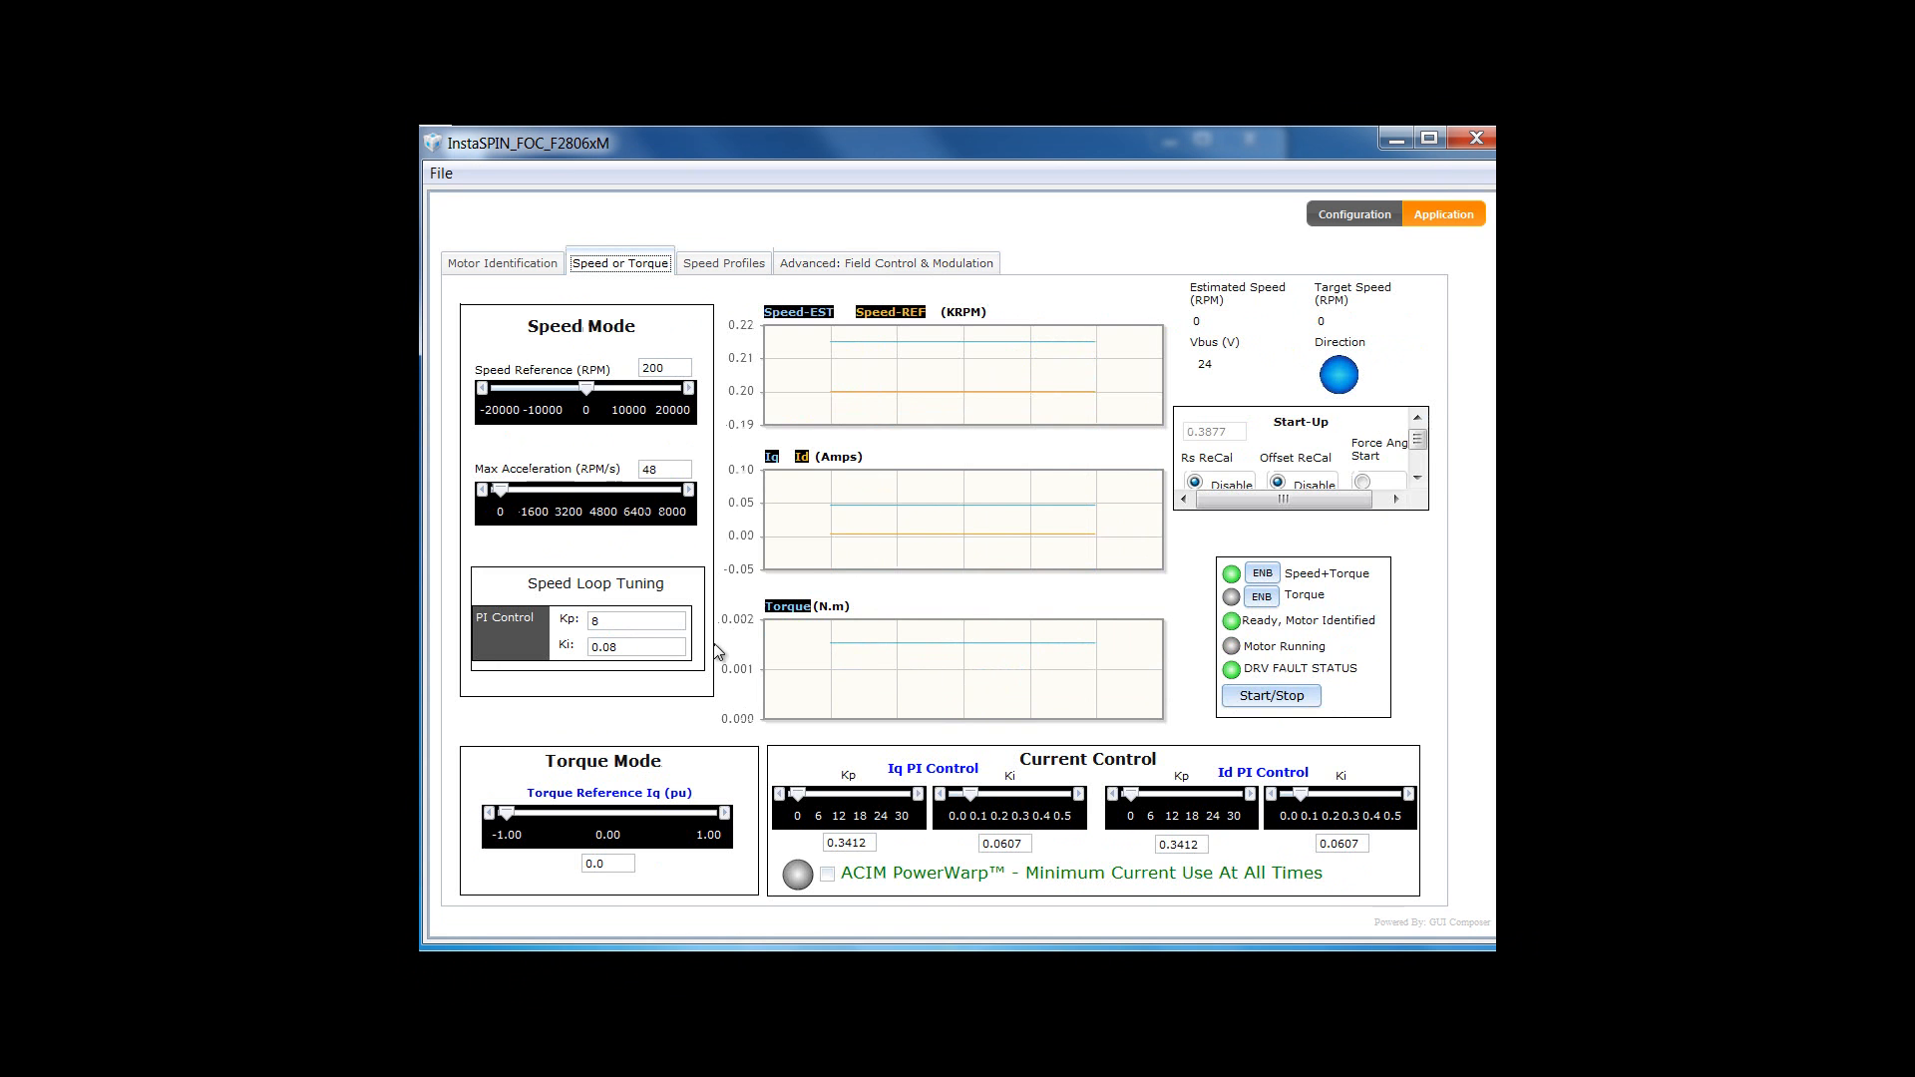
- Set max acceleration to 500 RPM/s and the speed reference to 5000 RPM
double_click(650, 469)
text(5)
double_click(653, 368)
text(5000)
- Set the speed-loop gains to Kp 2 and Ki 0.02
double_click(590, 621)
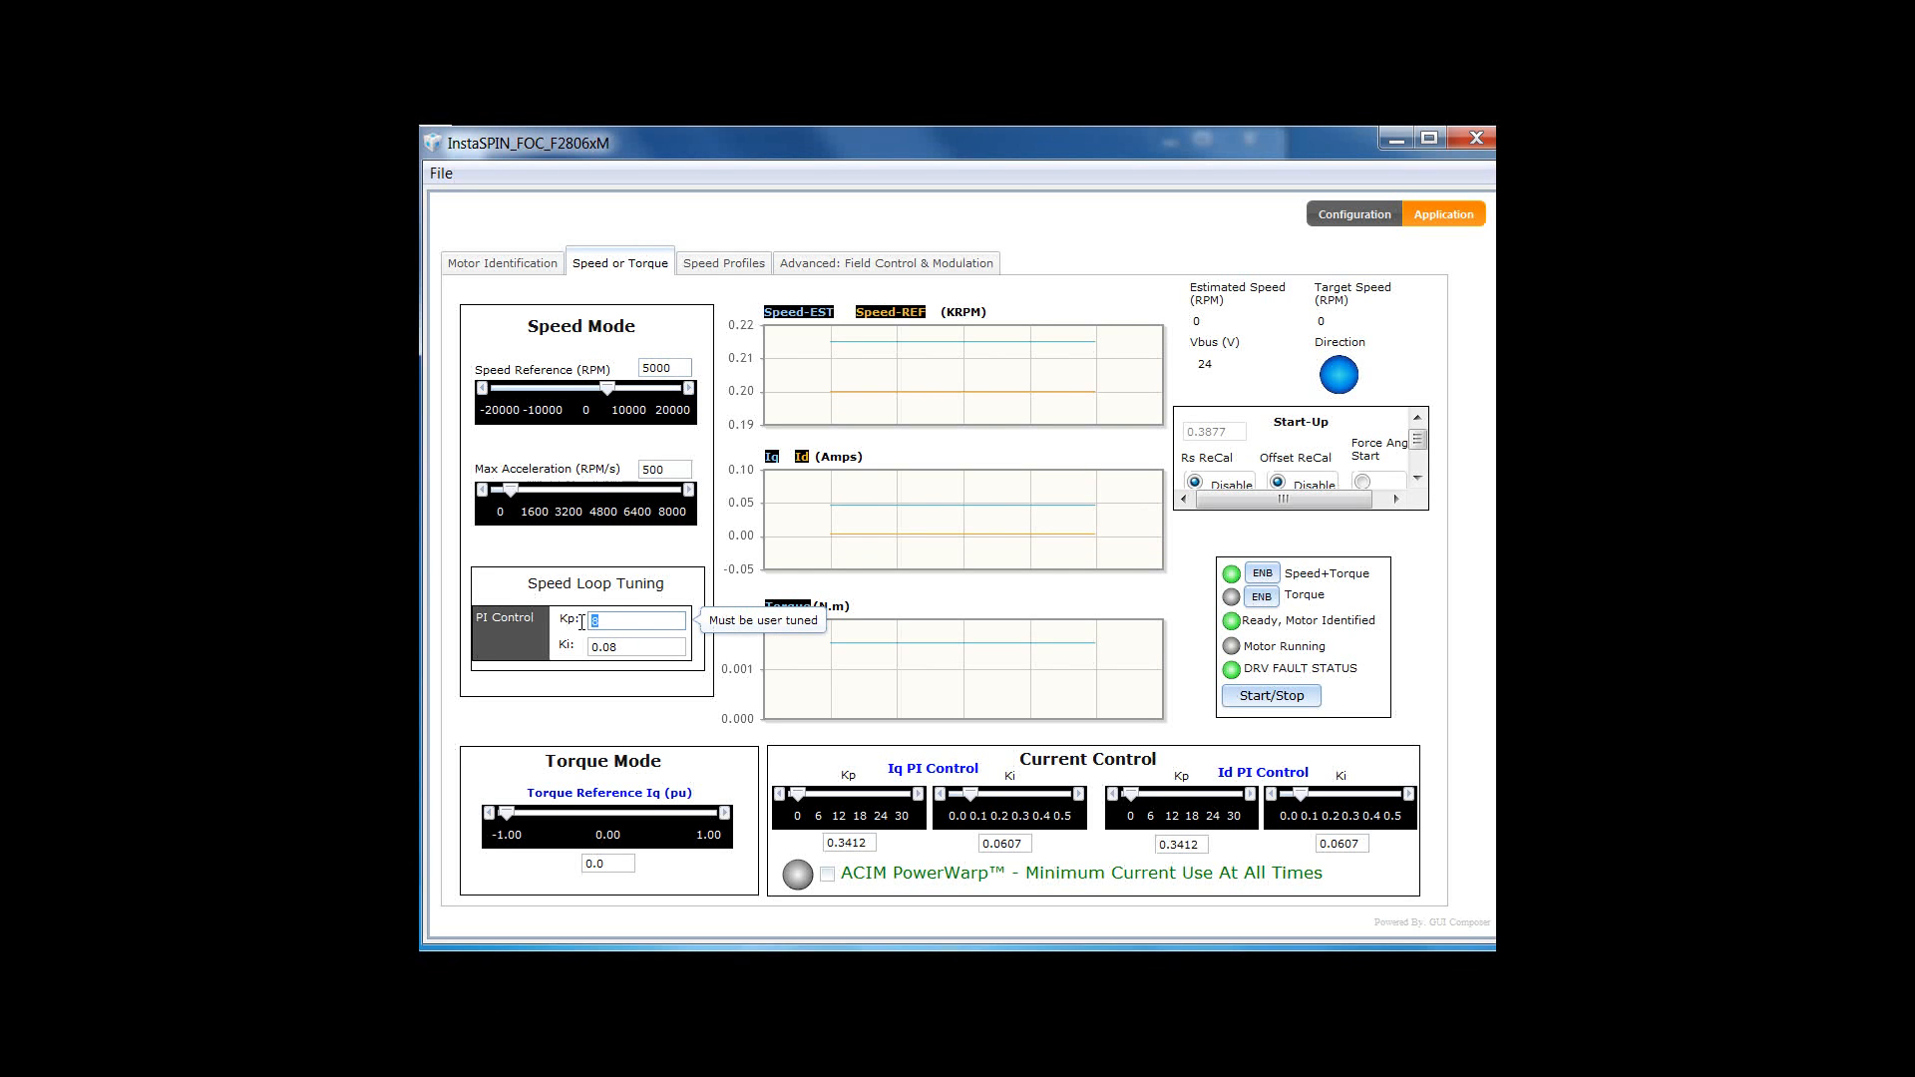
text(2)
click(626, 648)
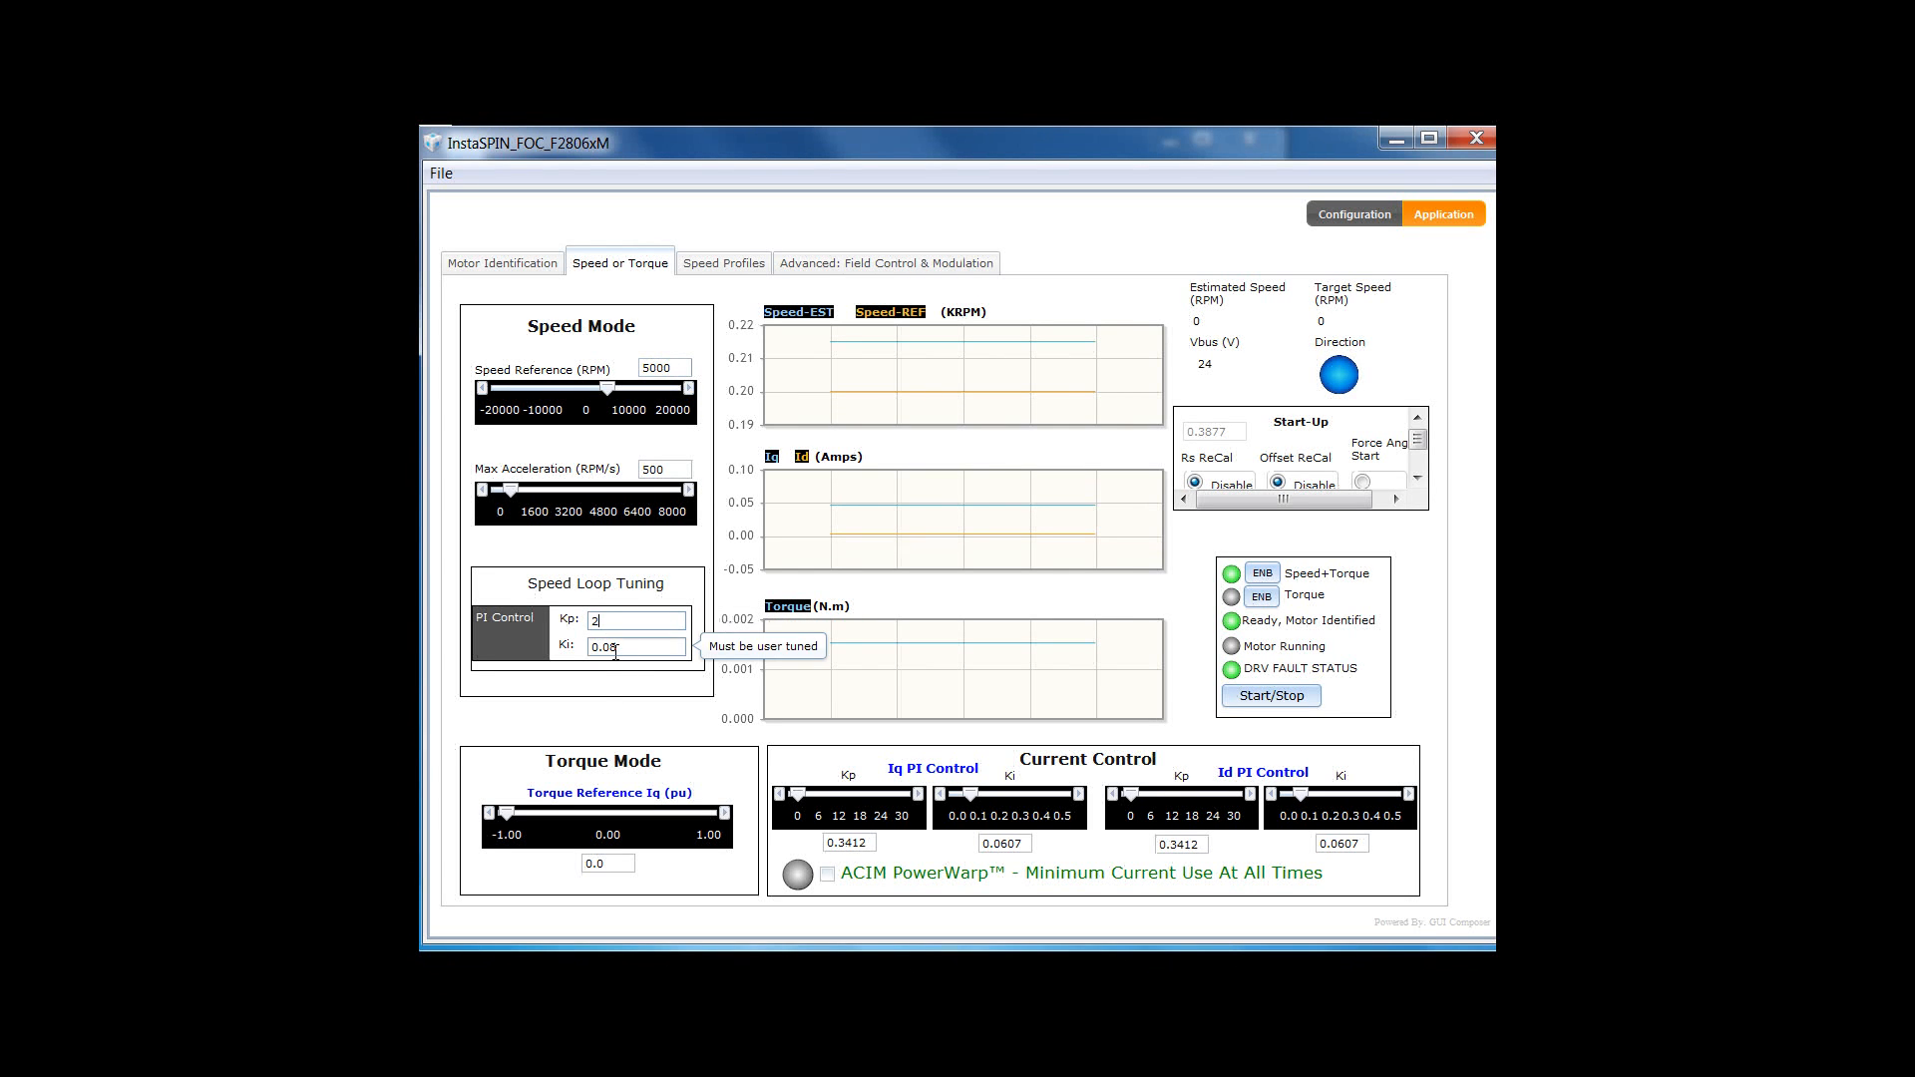
key(BackSpace)
text(2)
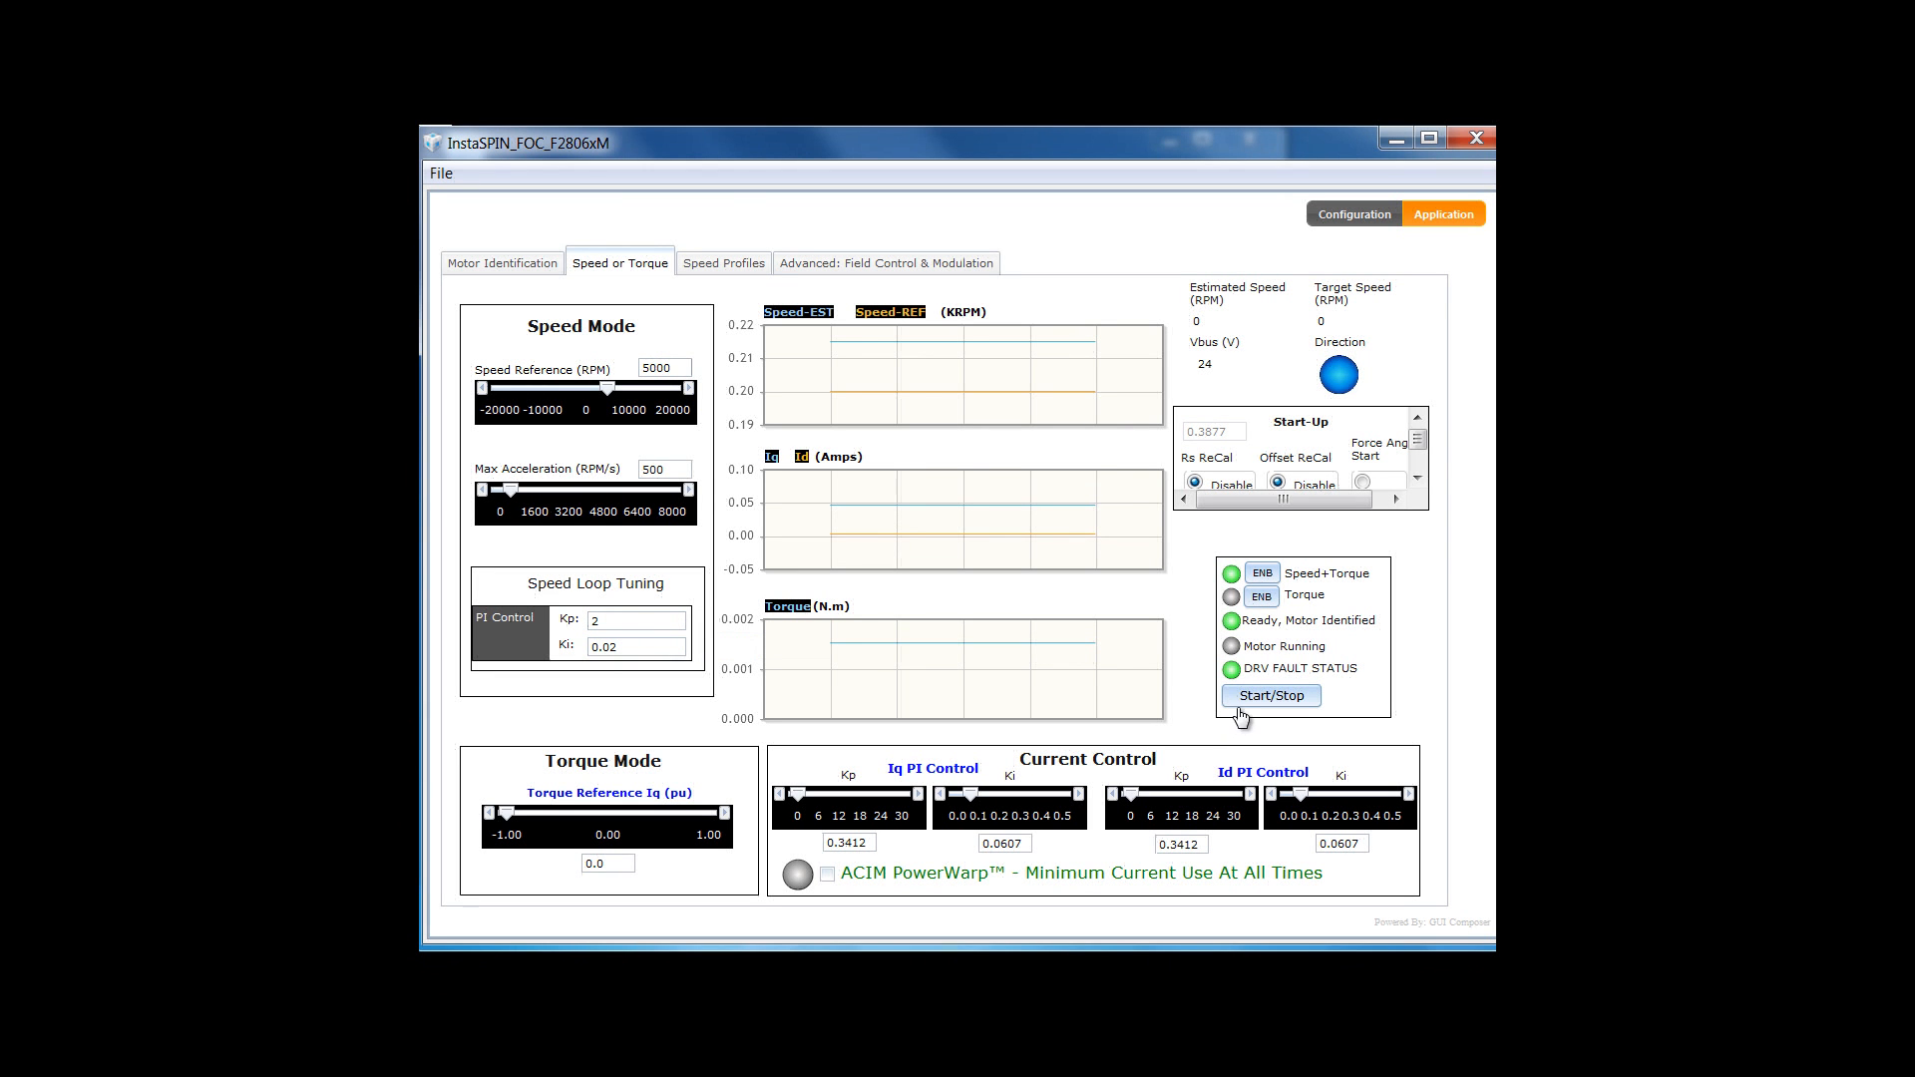
- Start the motor at 5000 RPM, then raise the speed reference to 6000 RPM
click(1244, 701)
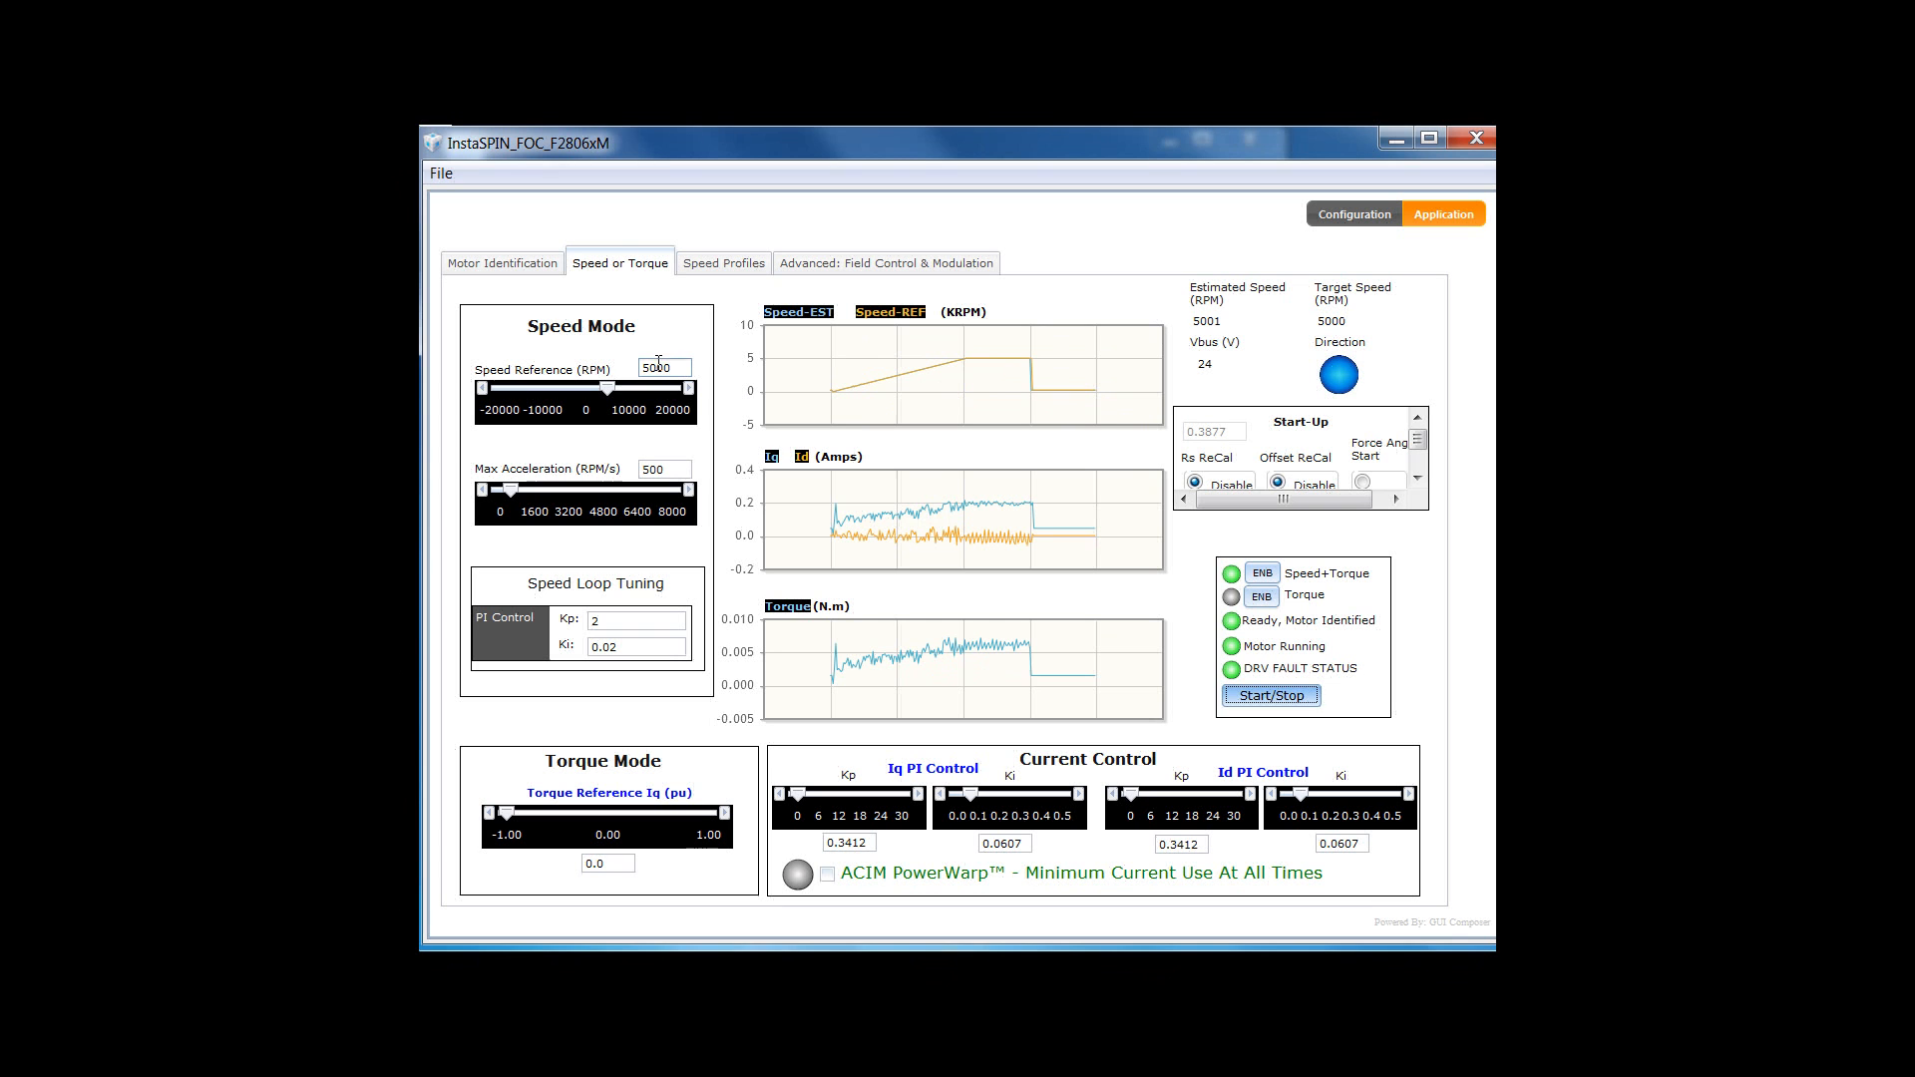
click(656, 365)
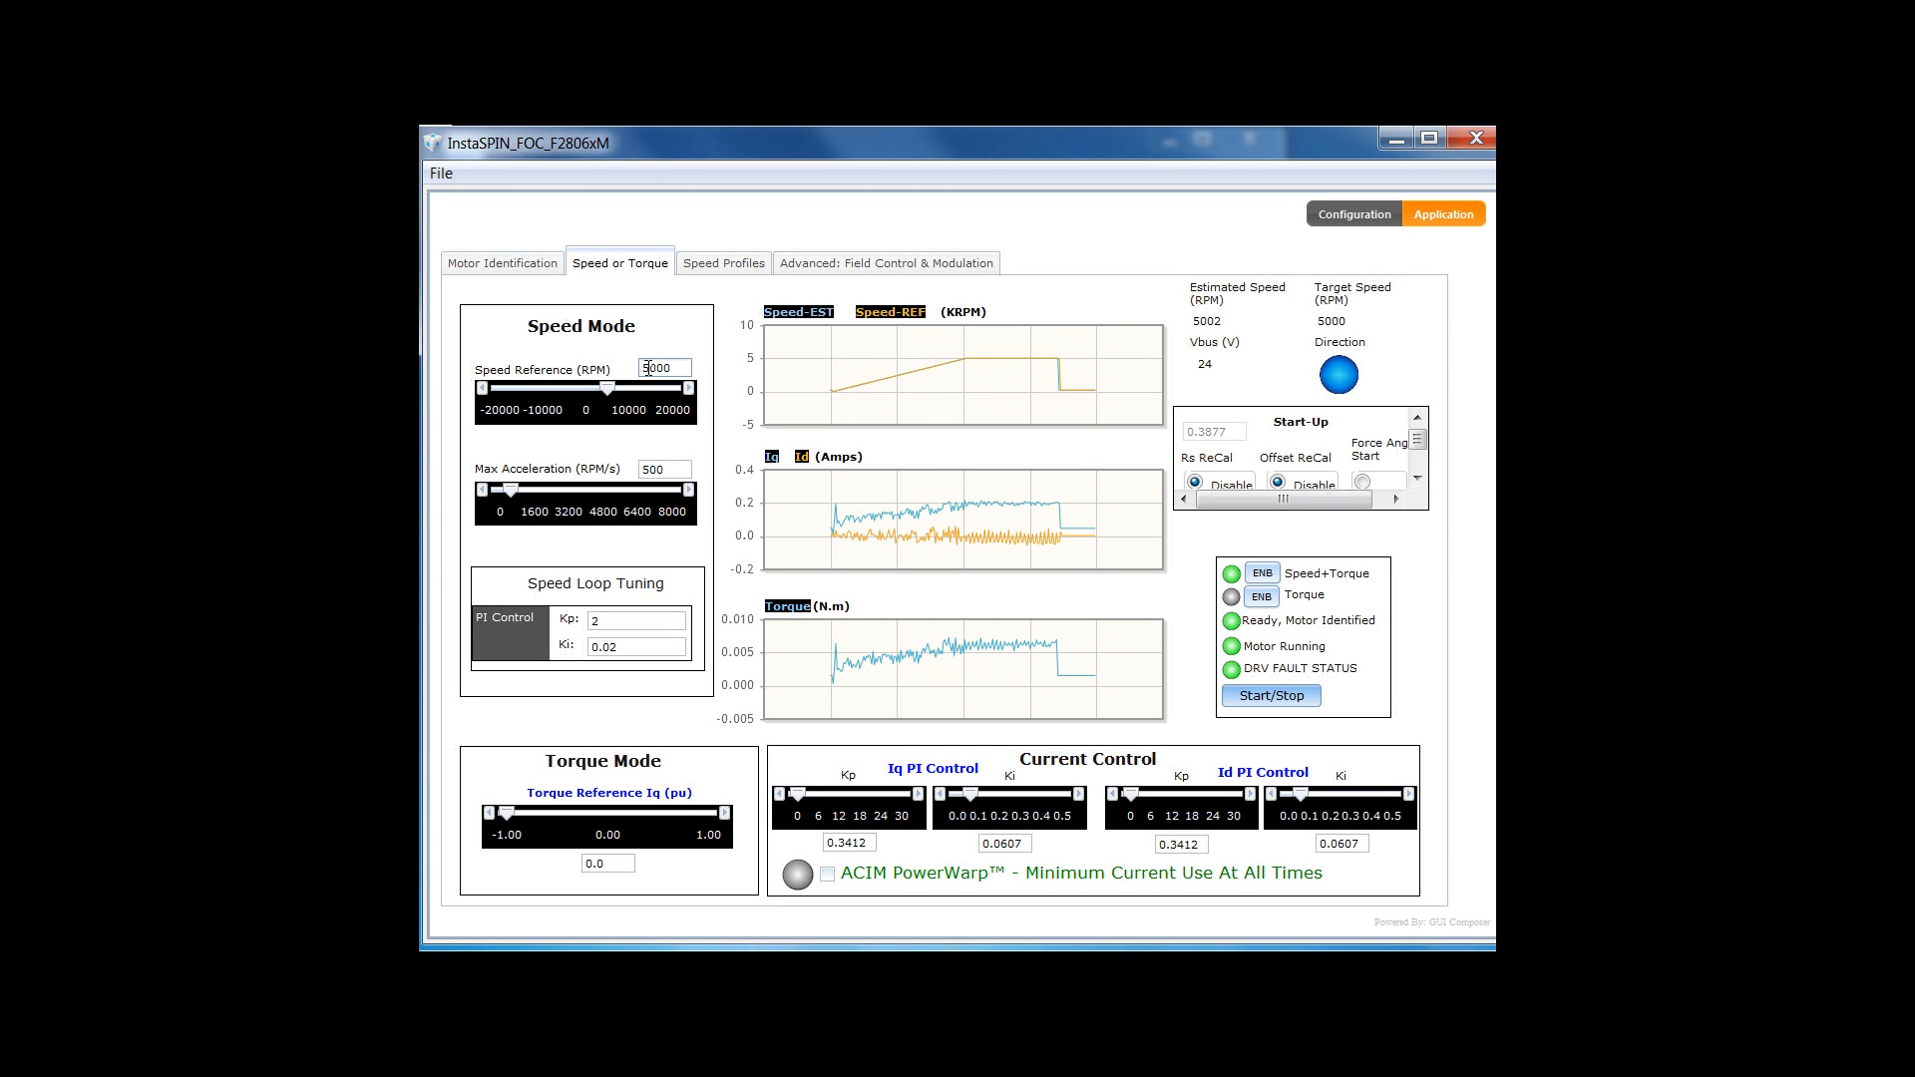
text(6)
key(Return)
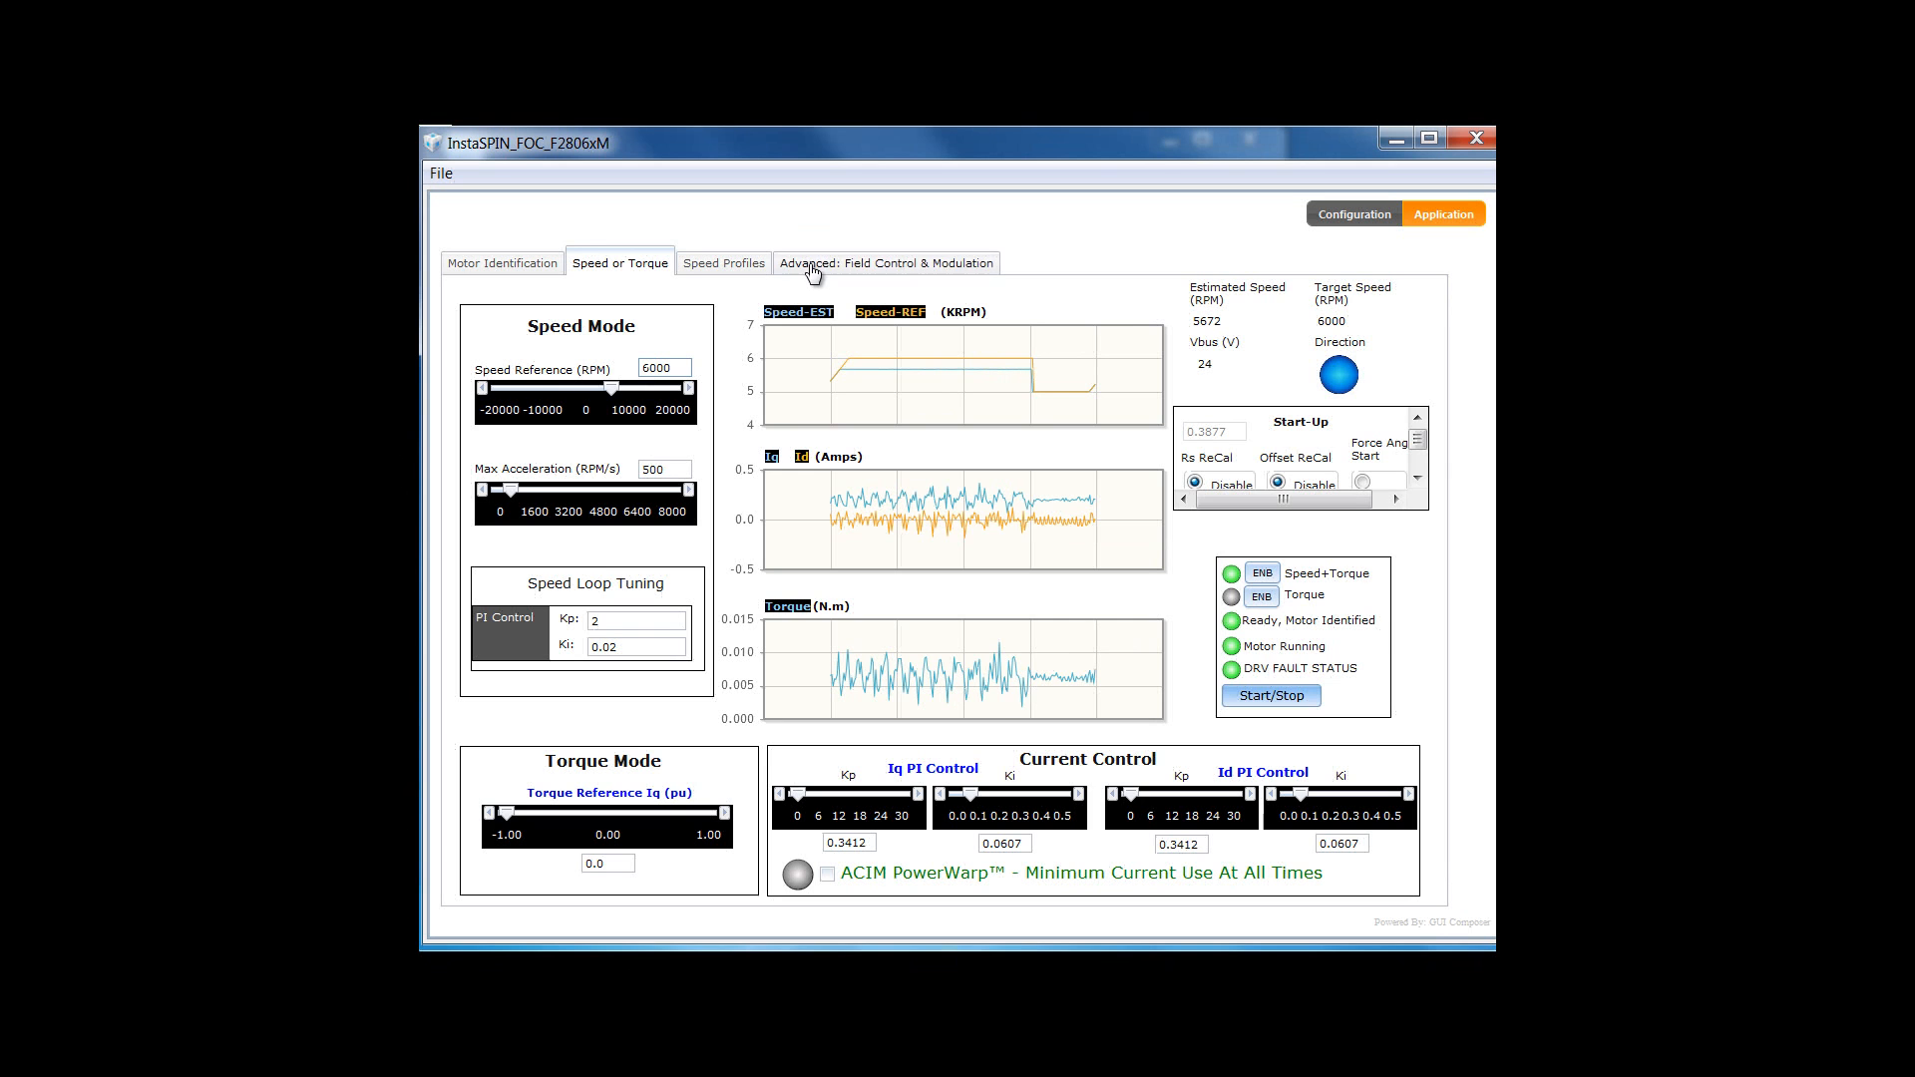
click(809, 266)
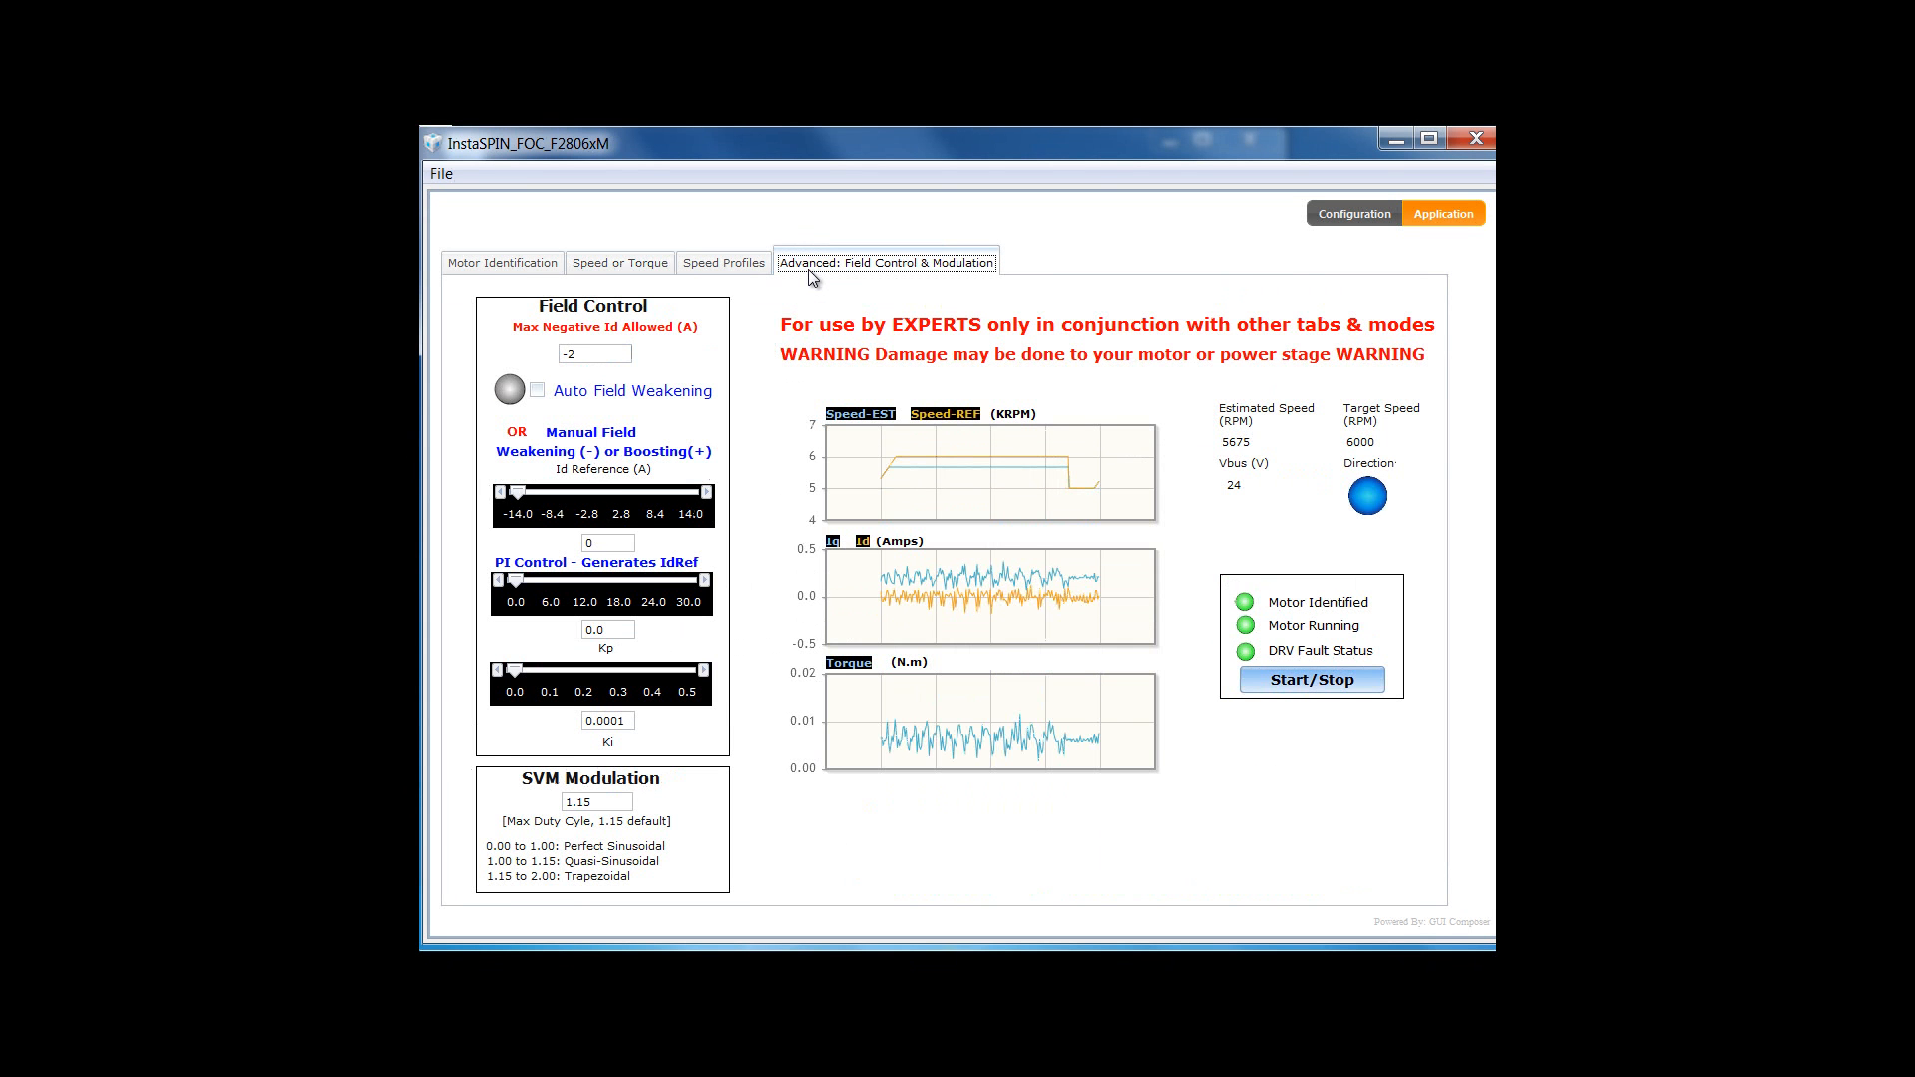
- Step the manual Id reference through -0.2, -0.3, -0.4 and -0.5 A, then return to Speed or Torque
click(583, 541)
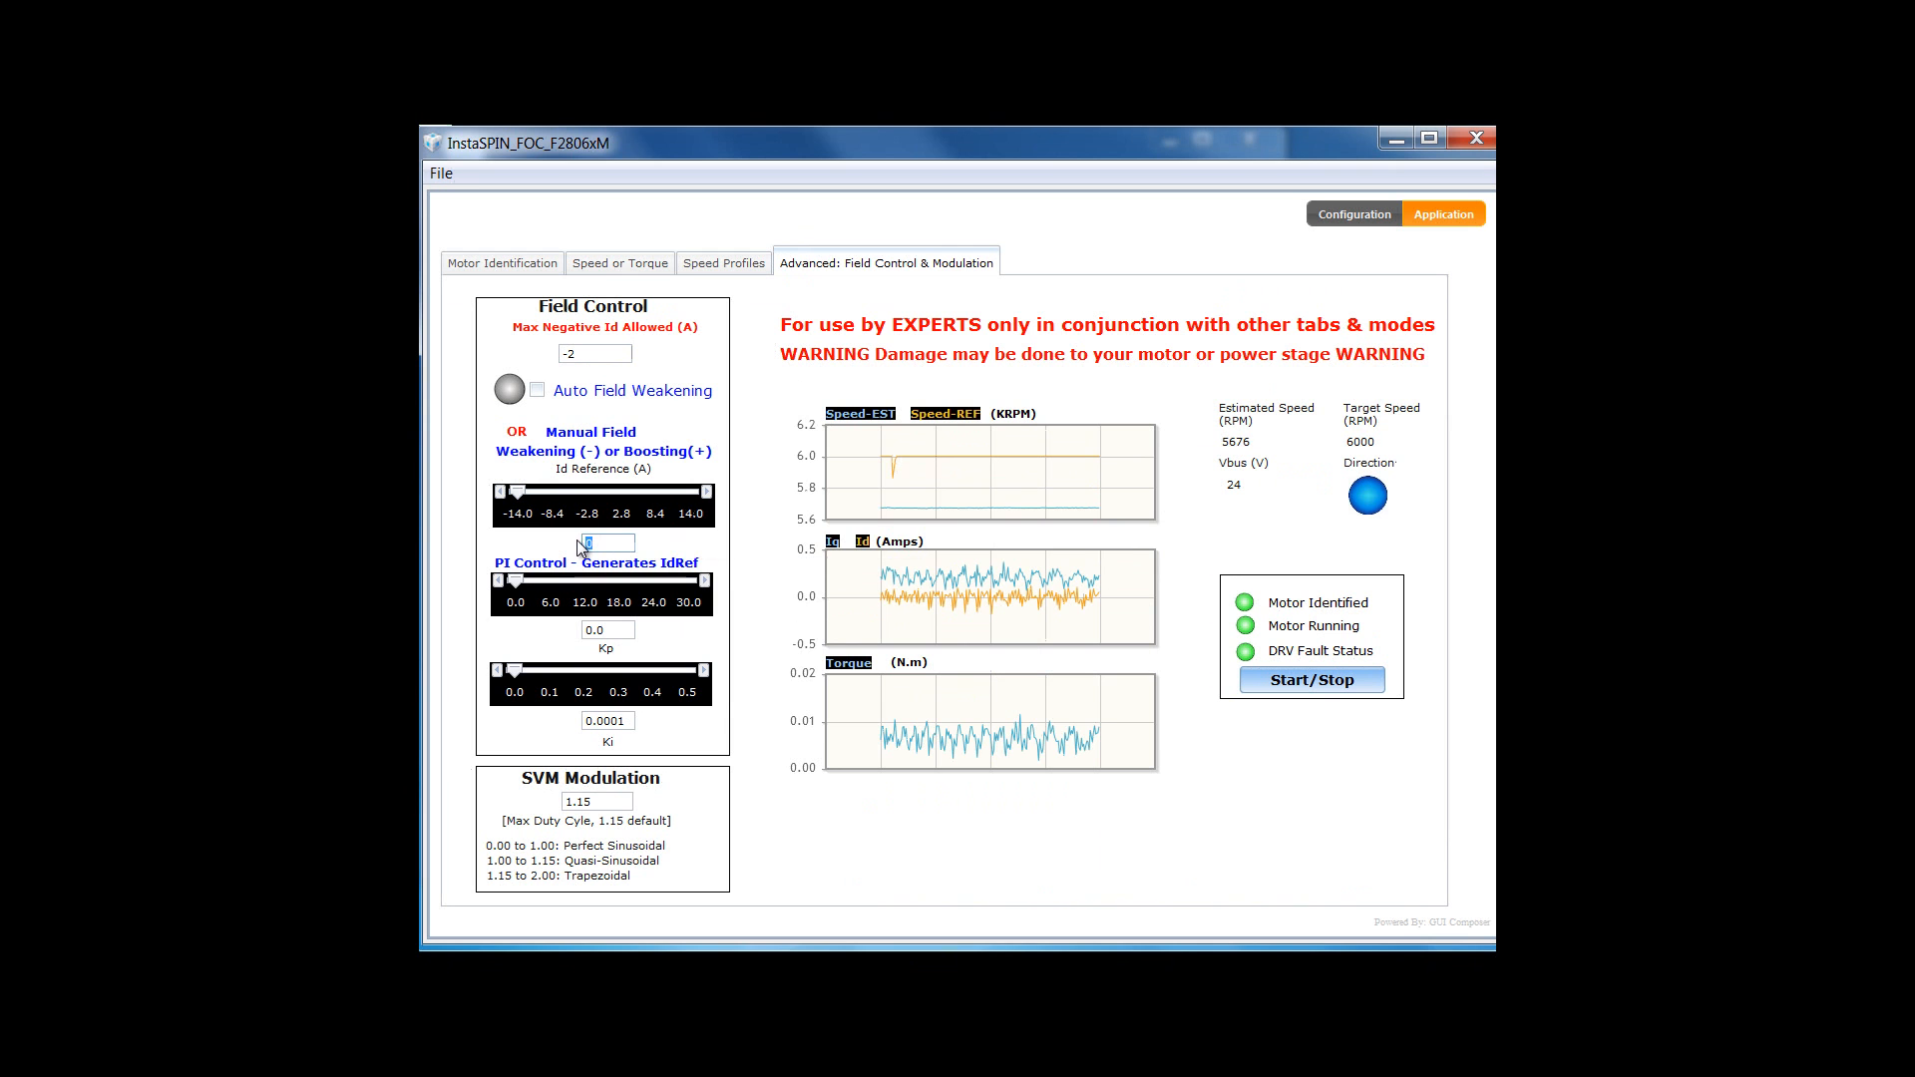
text(-0.2)
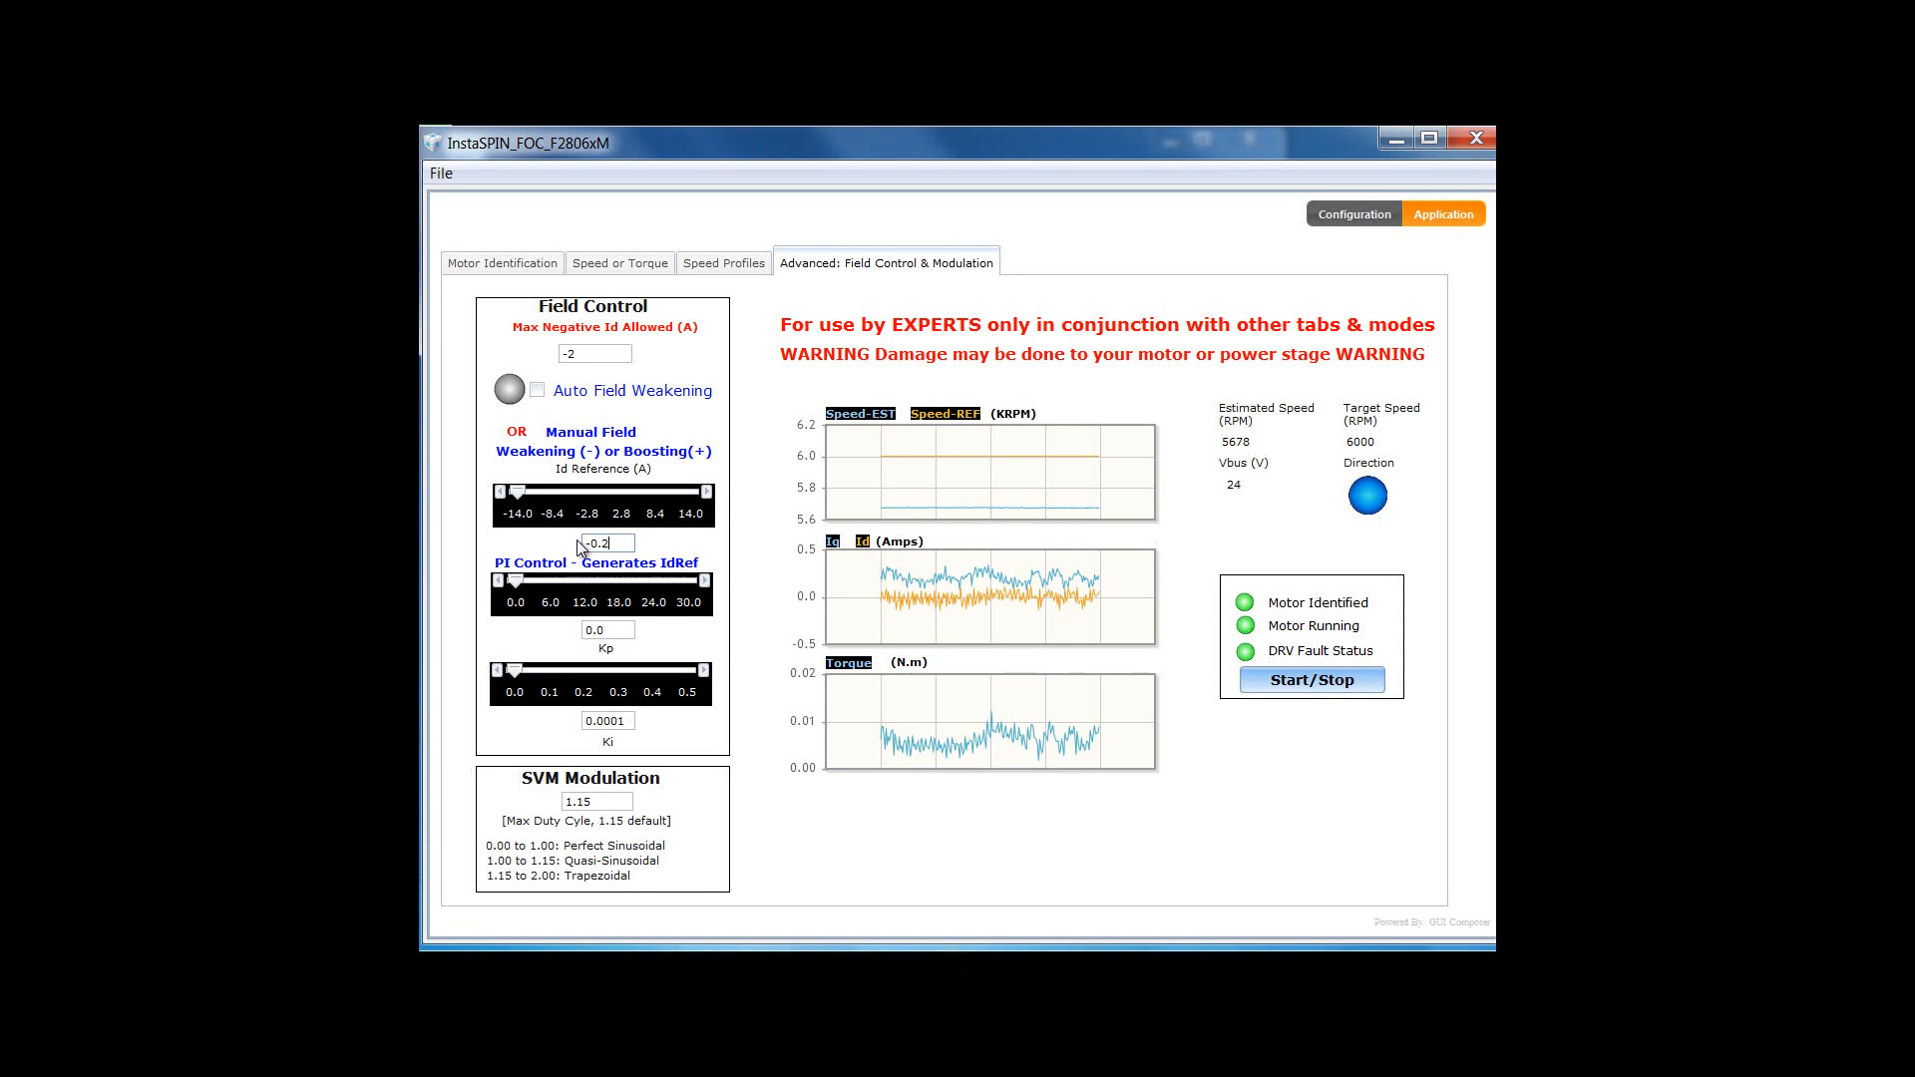
key(Return)
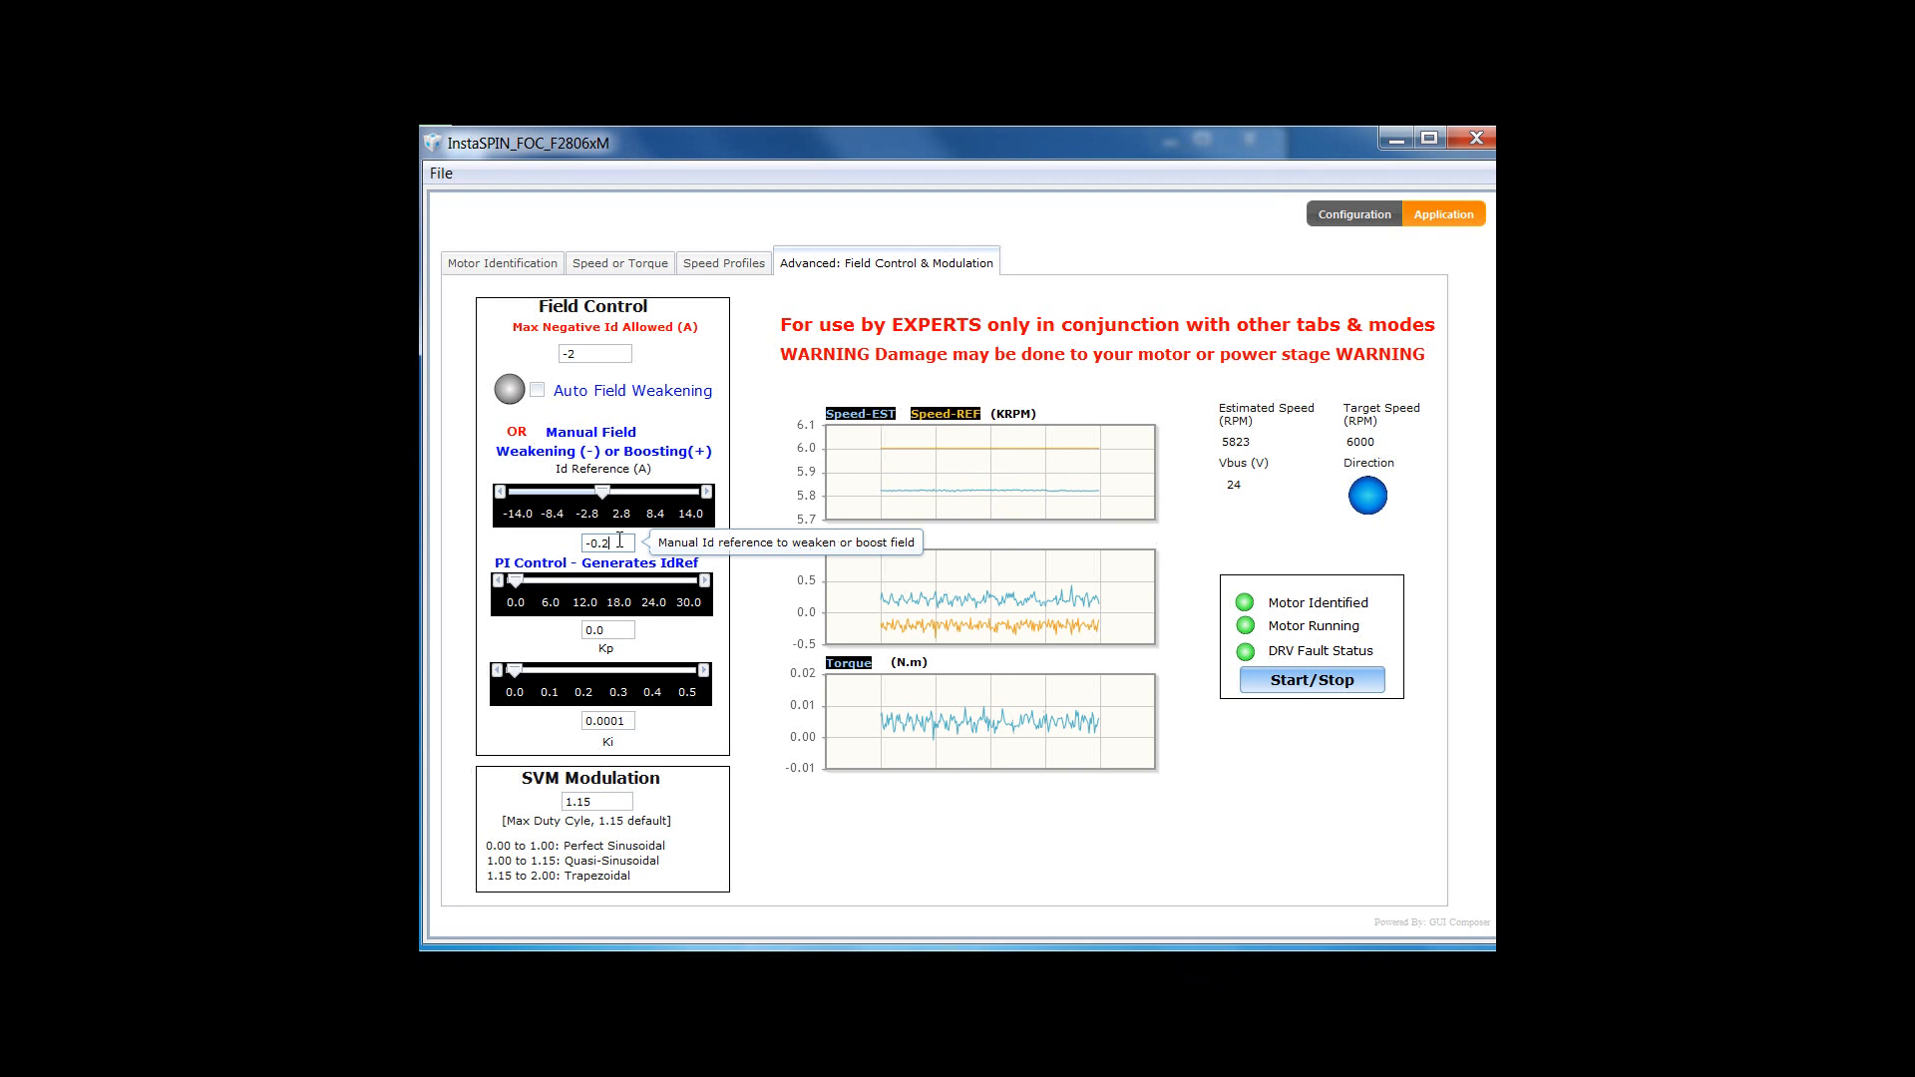
key(BackSpace)
text(3)
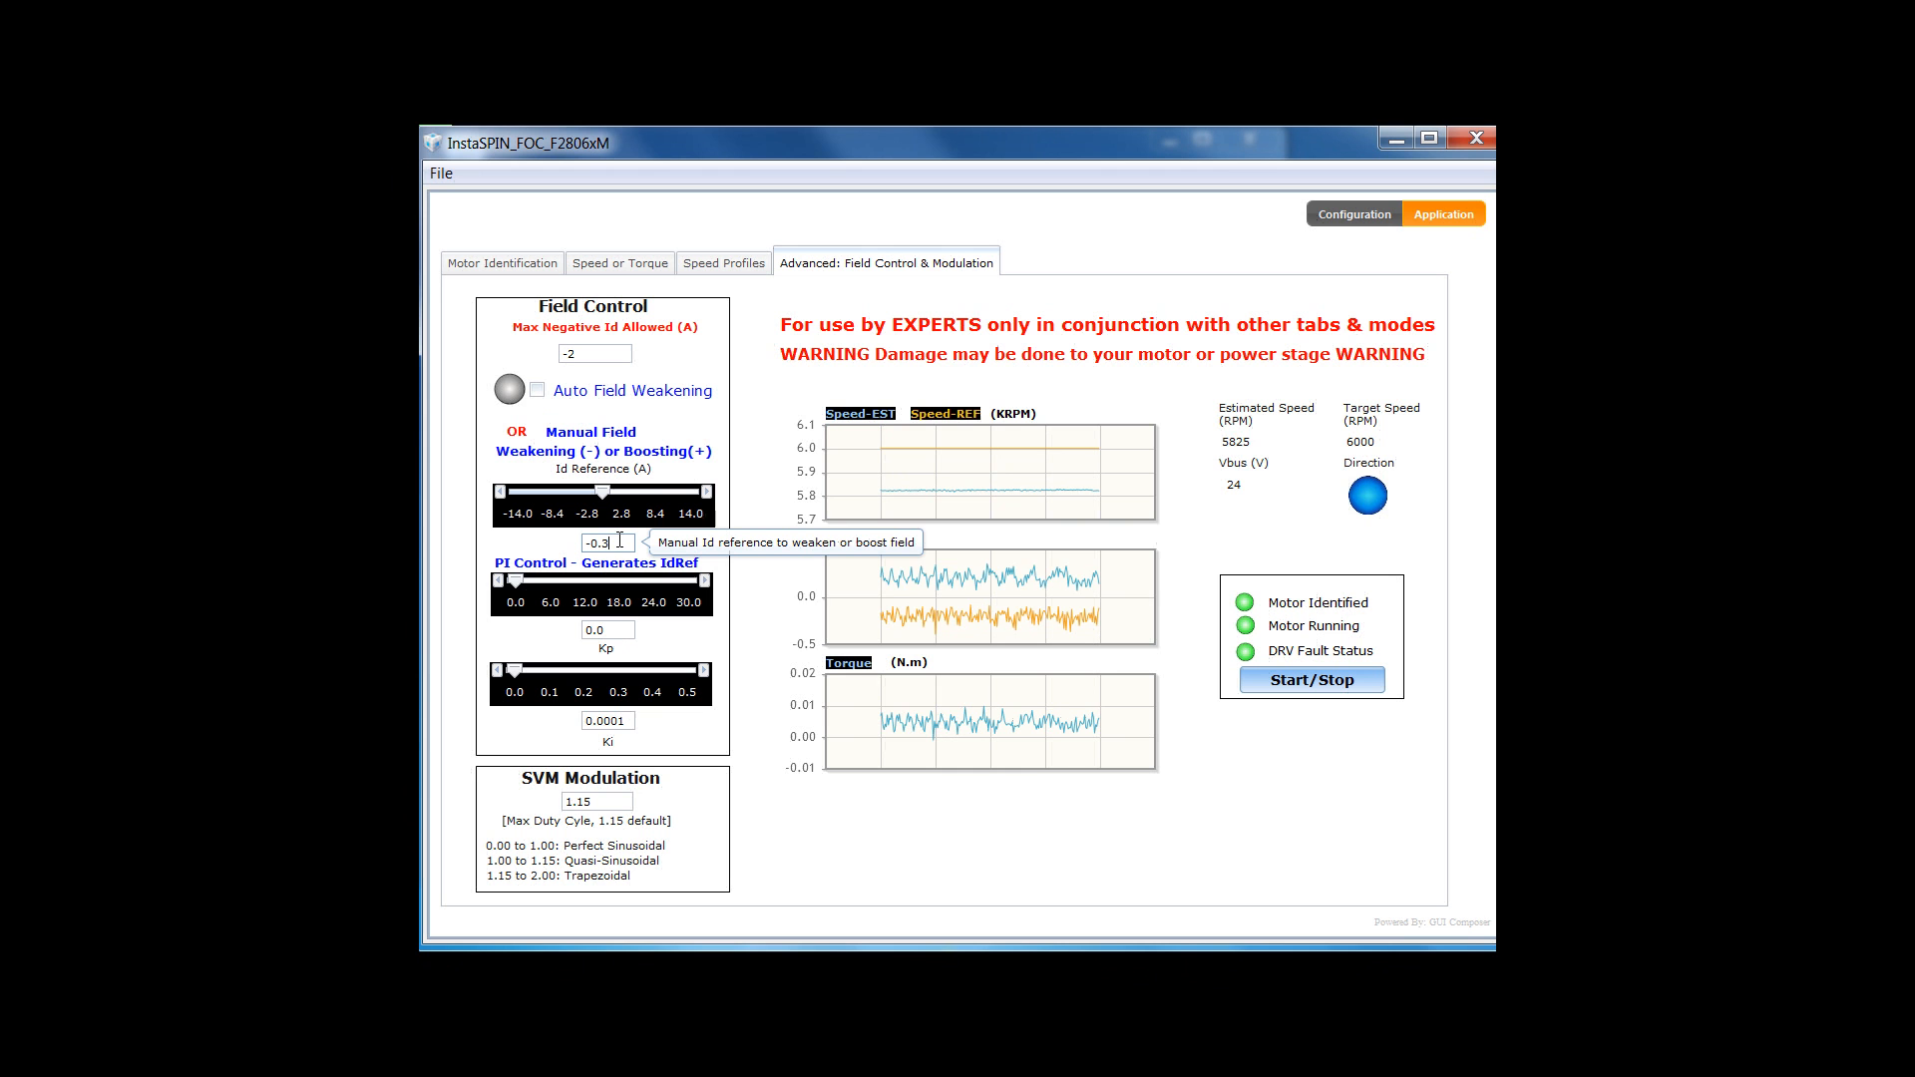
key(Return)
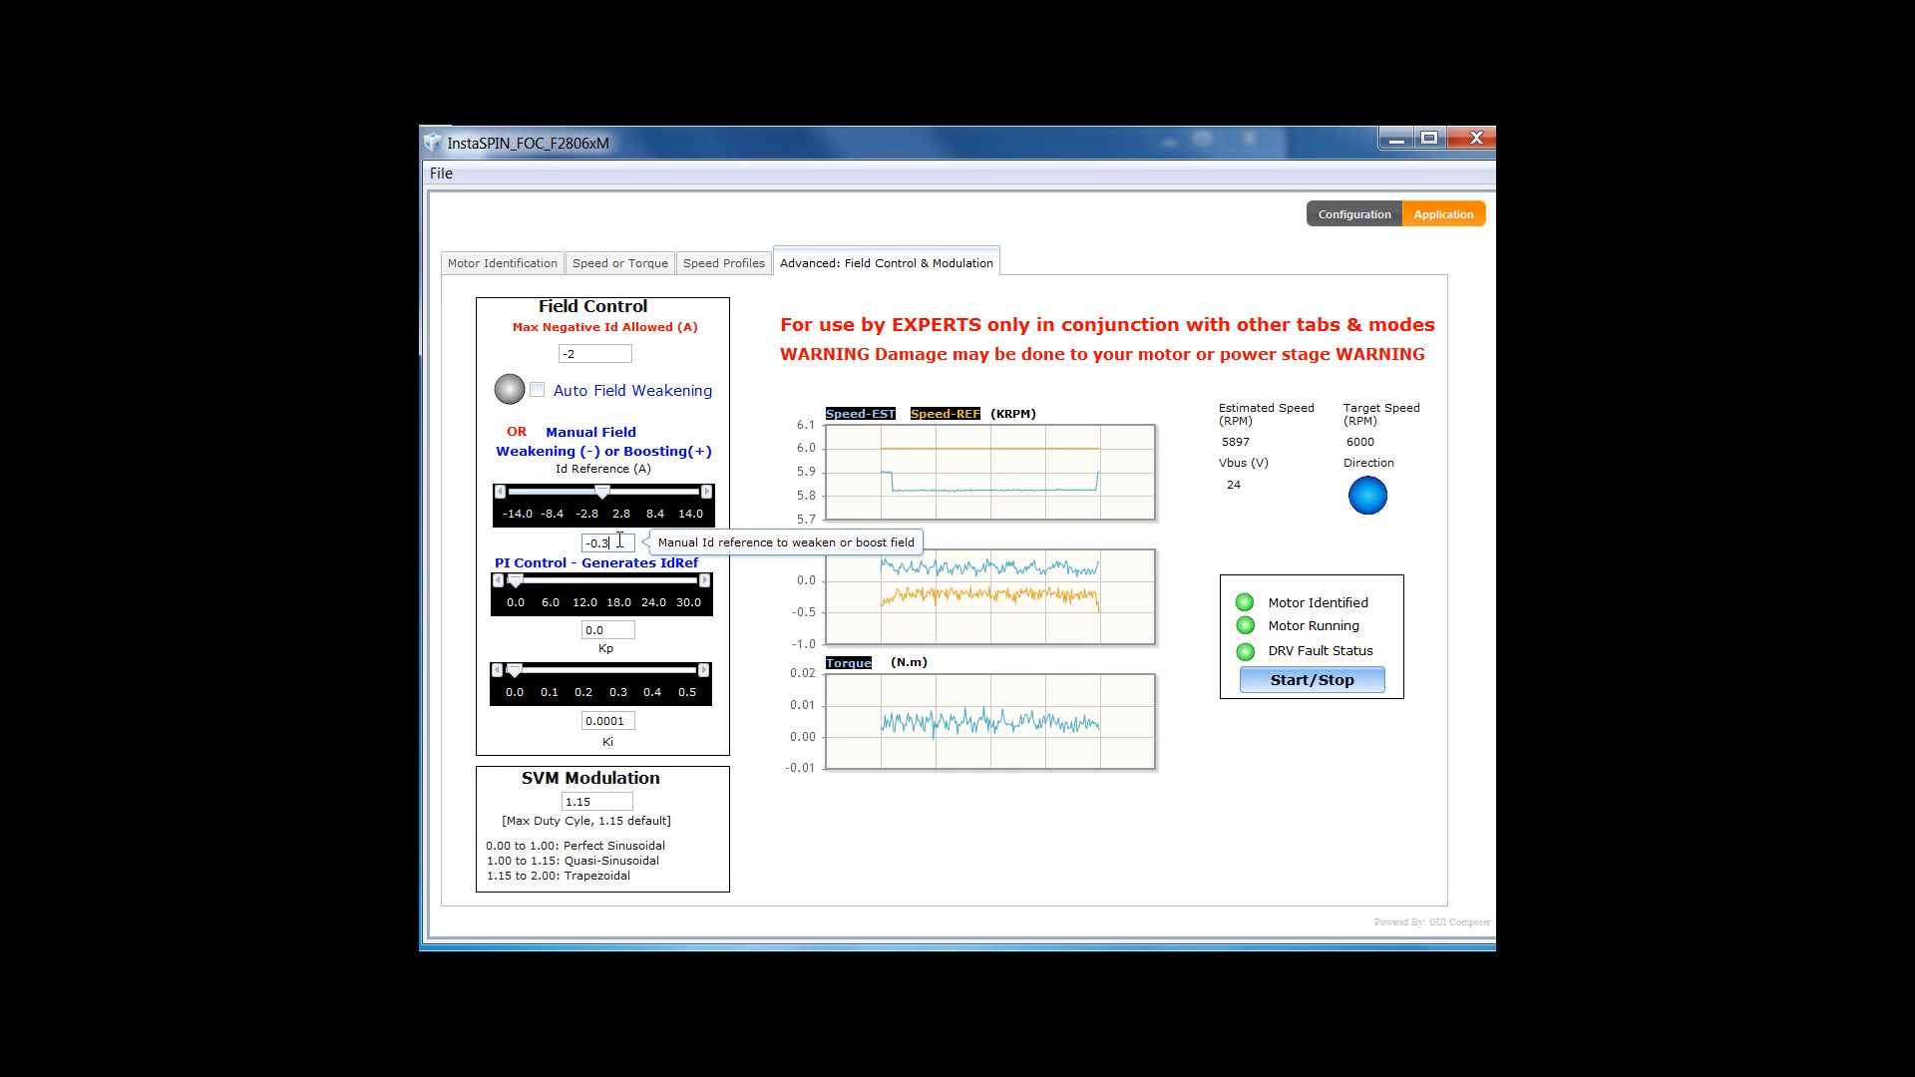
text(4)
key(Return)
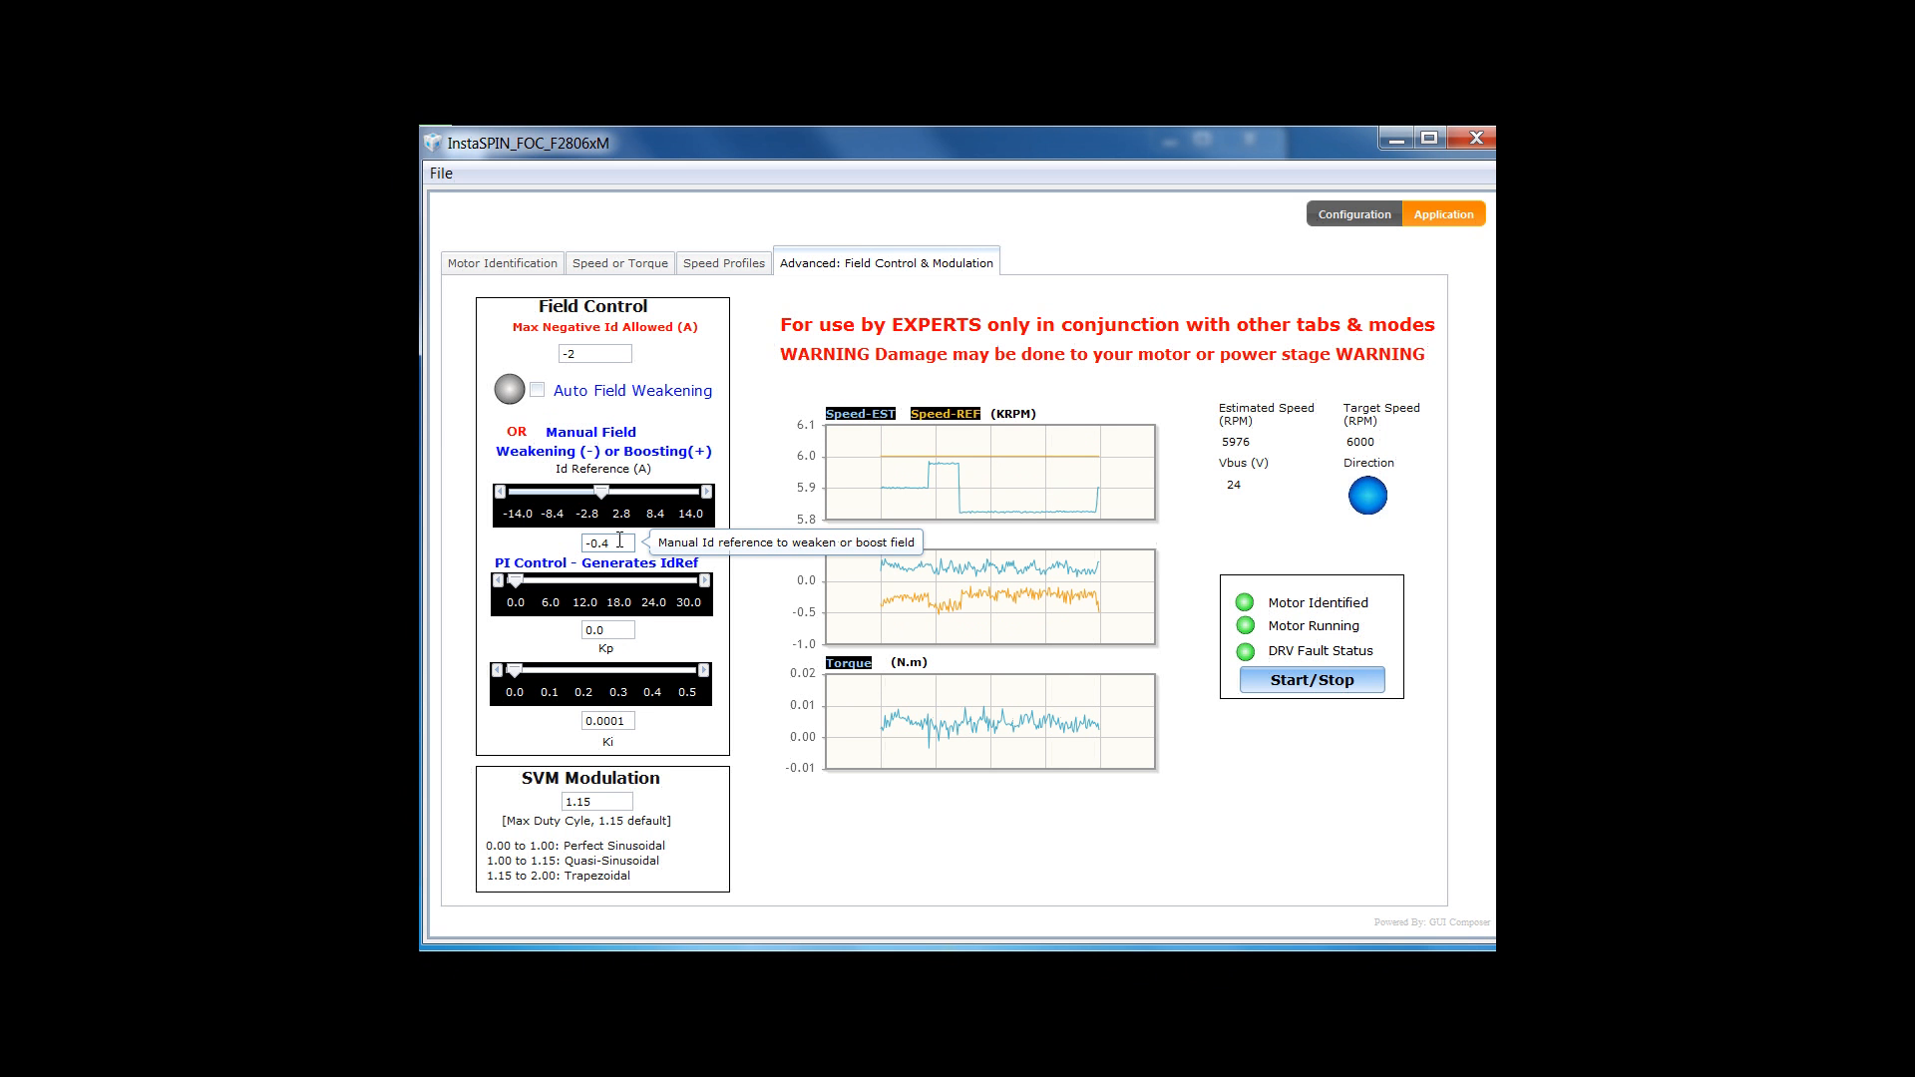
text(5)
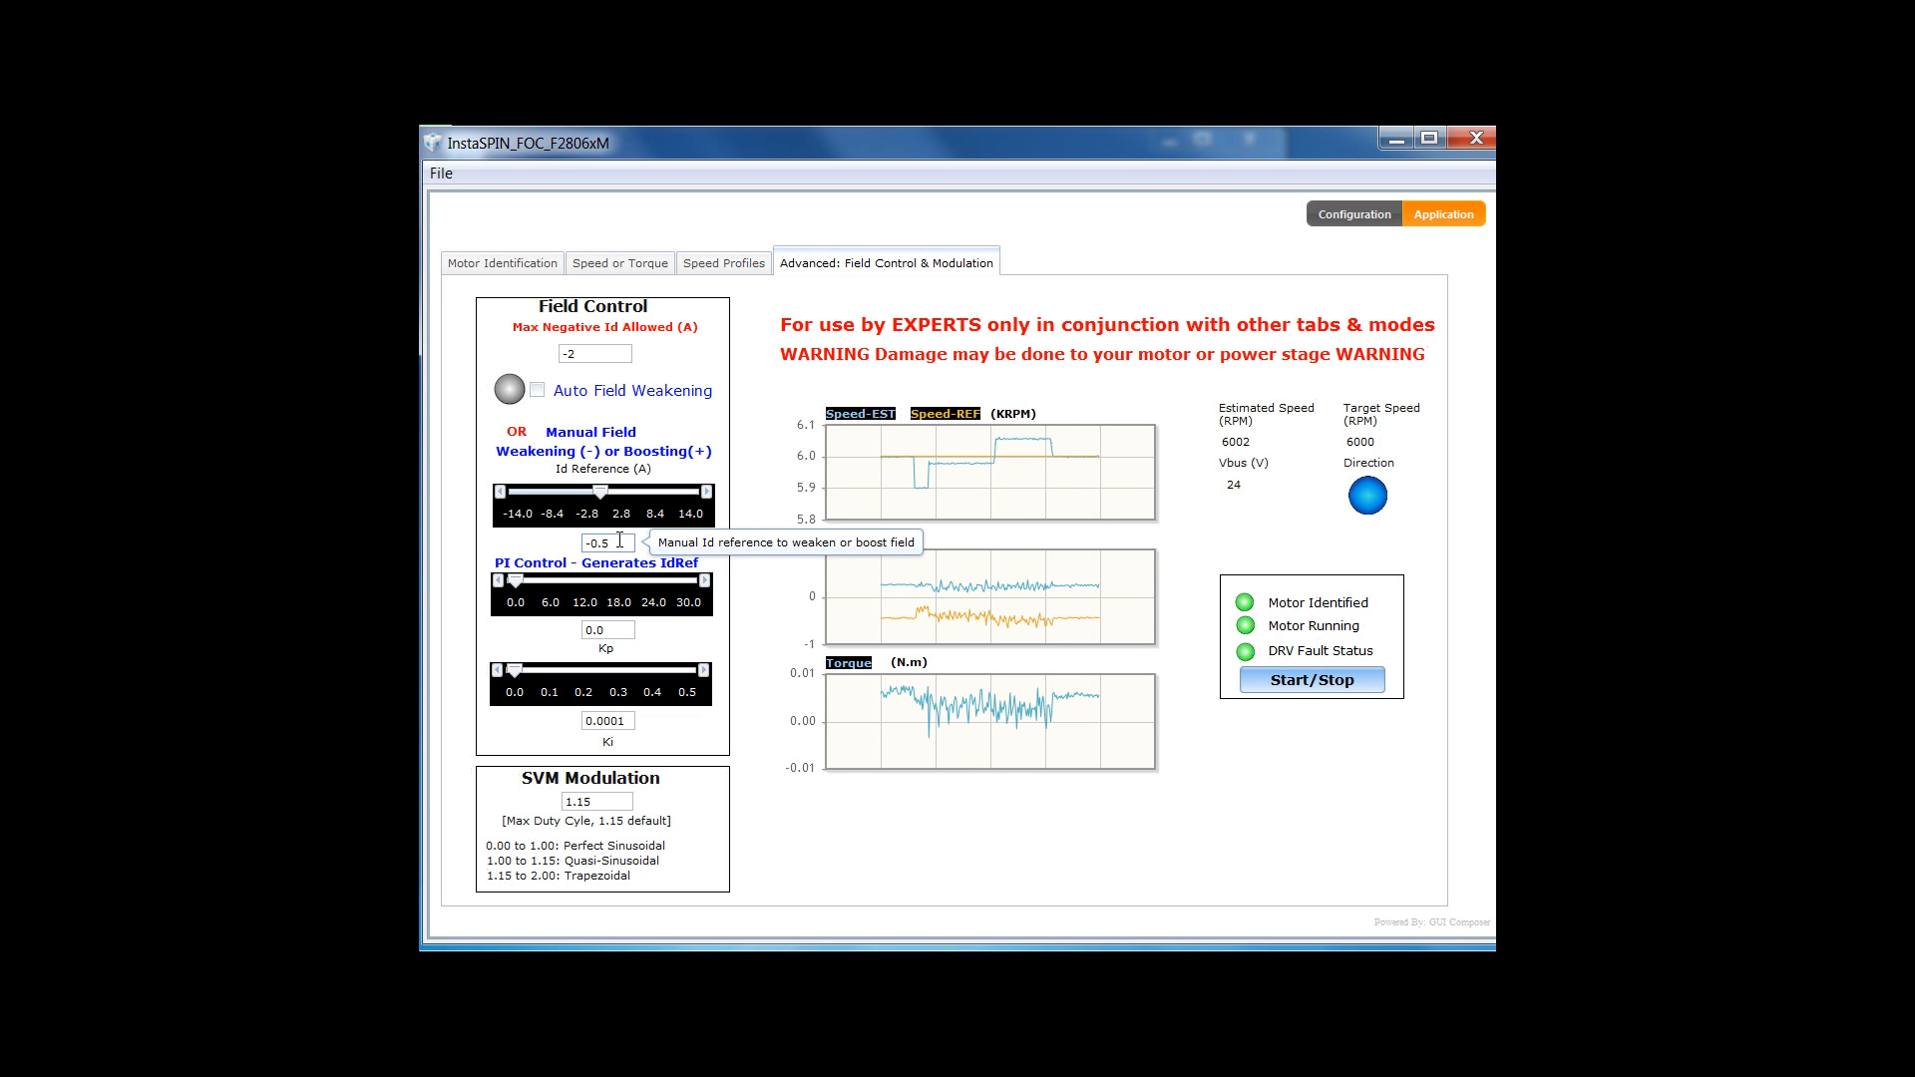
click(619, 264)
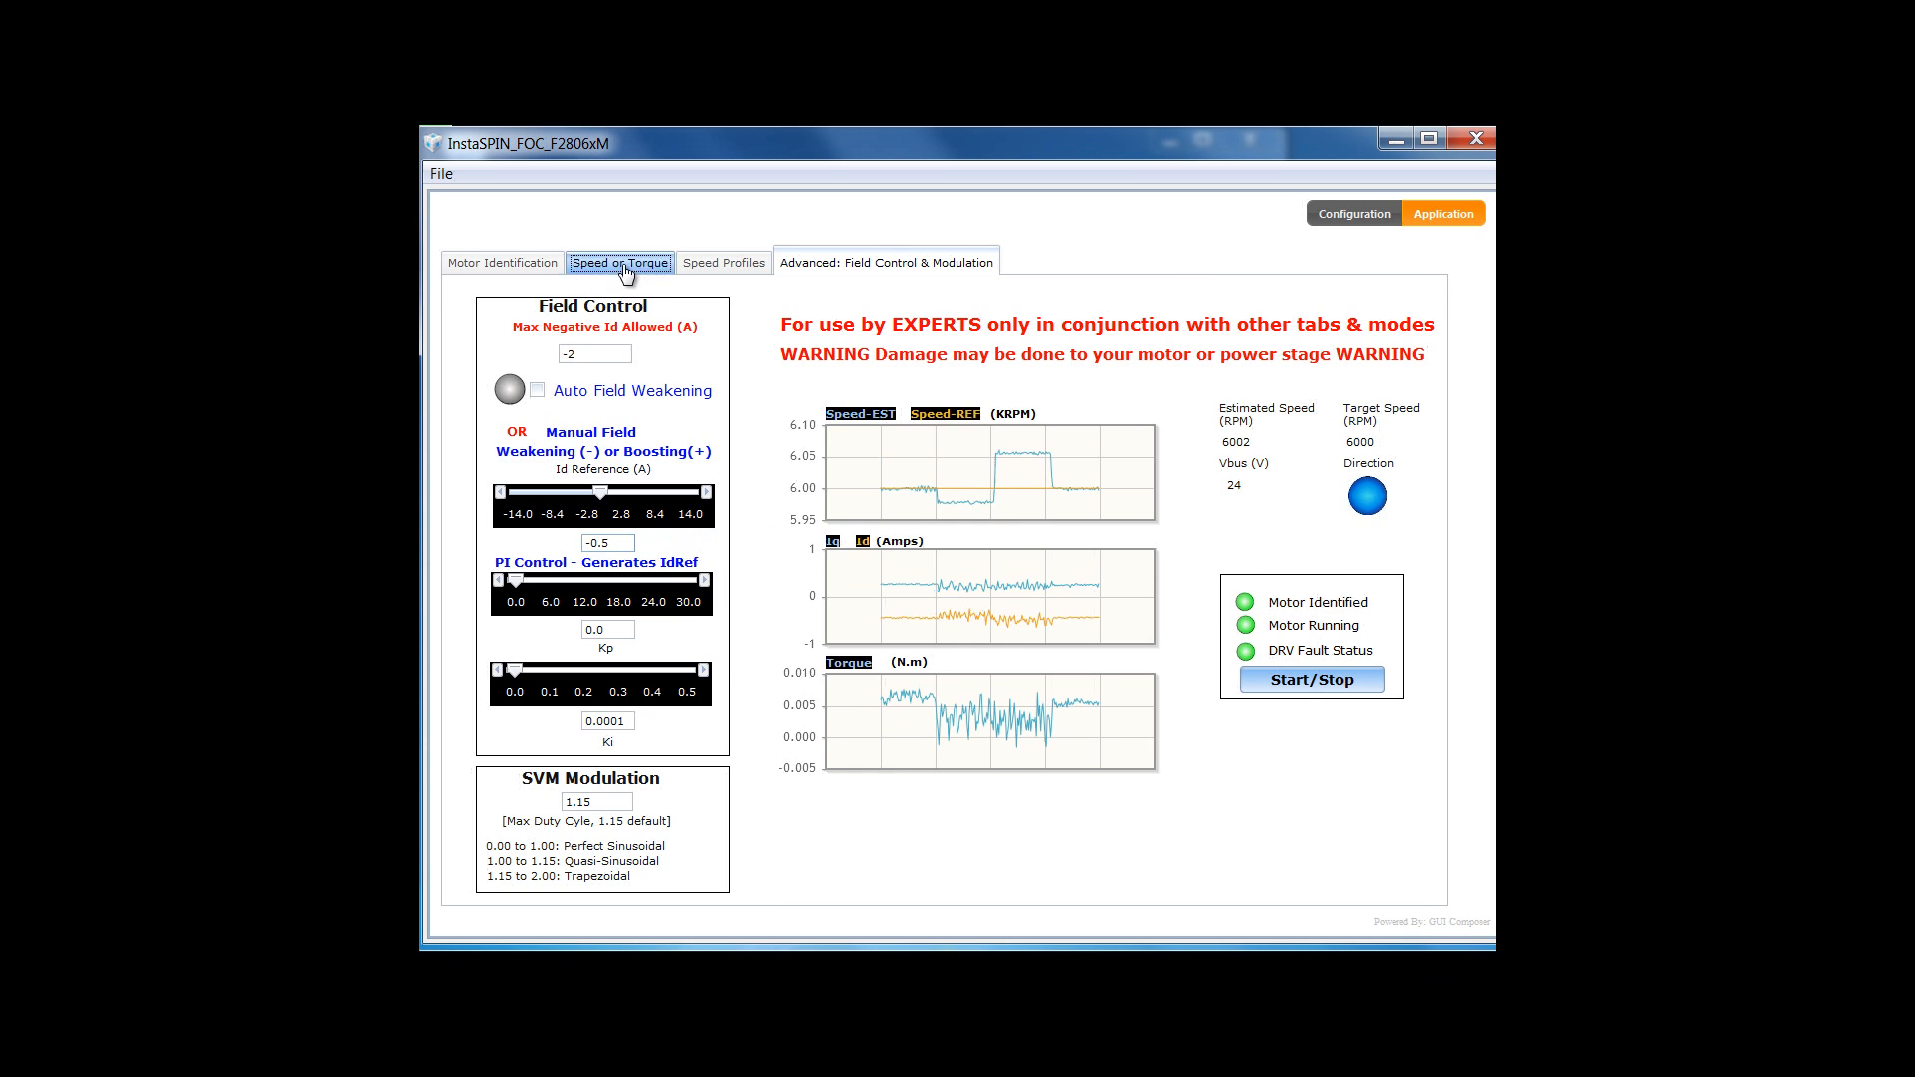
- Enter 7000 RPM as the speed reference, then return to the Advanced: Field Control & Modulation page
double_click(659, 369)
text(7000)
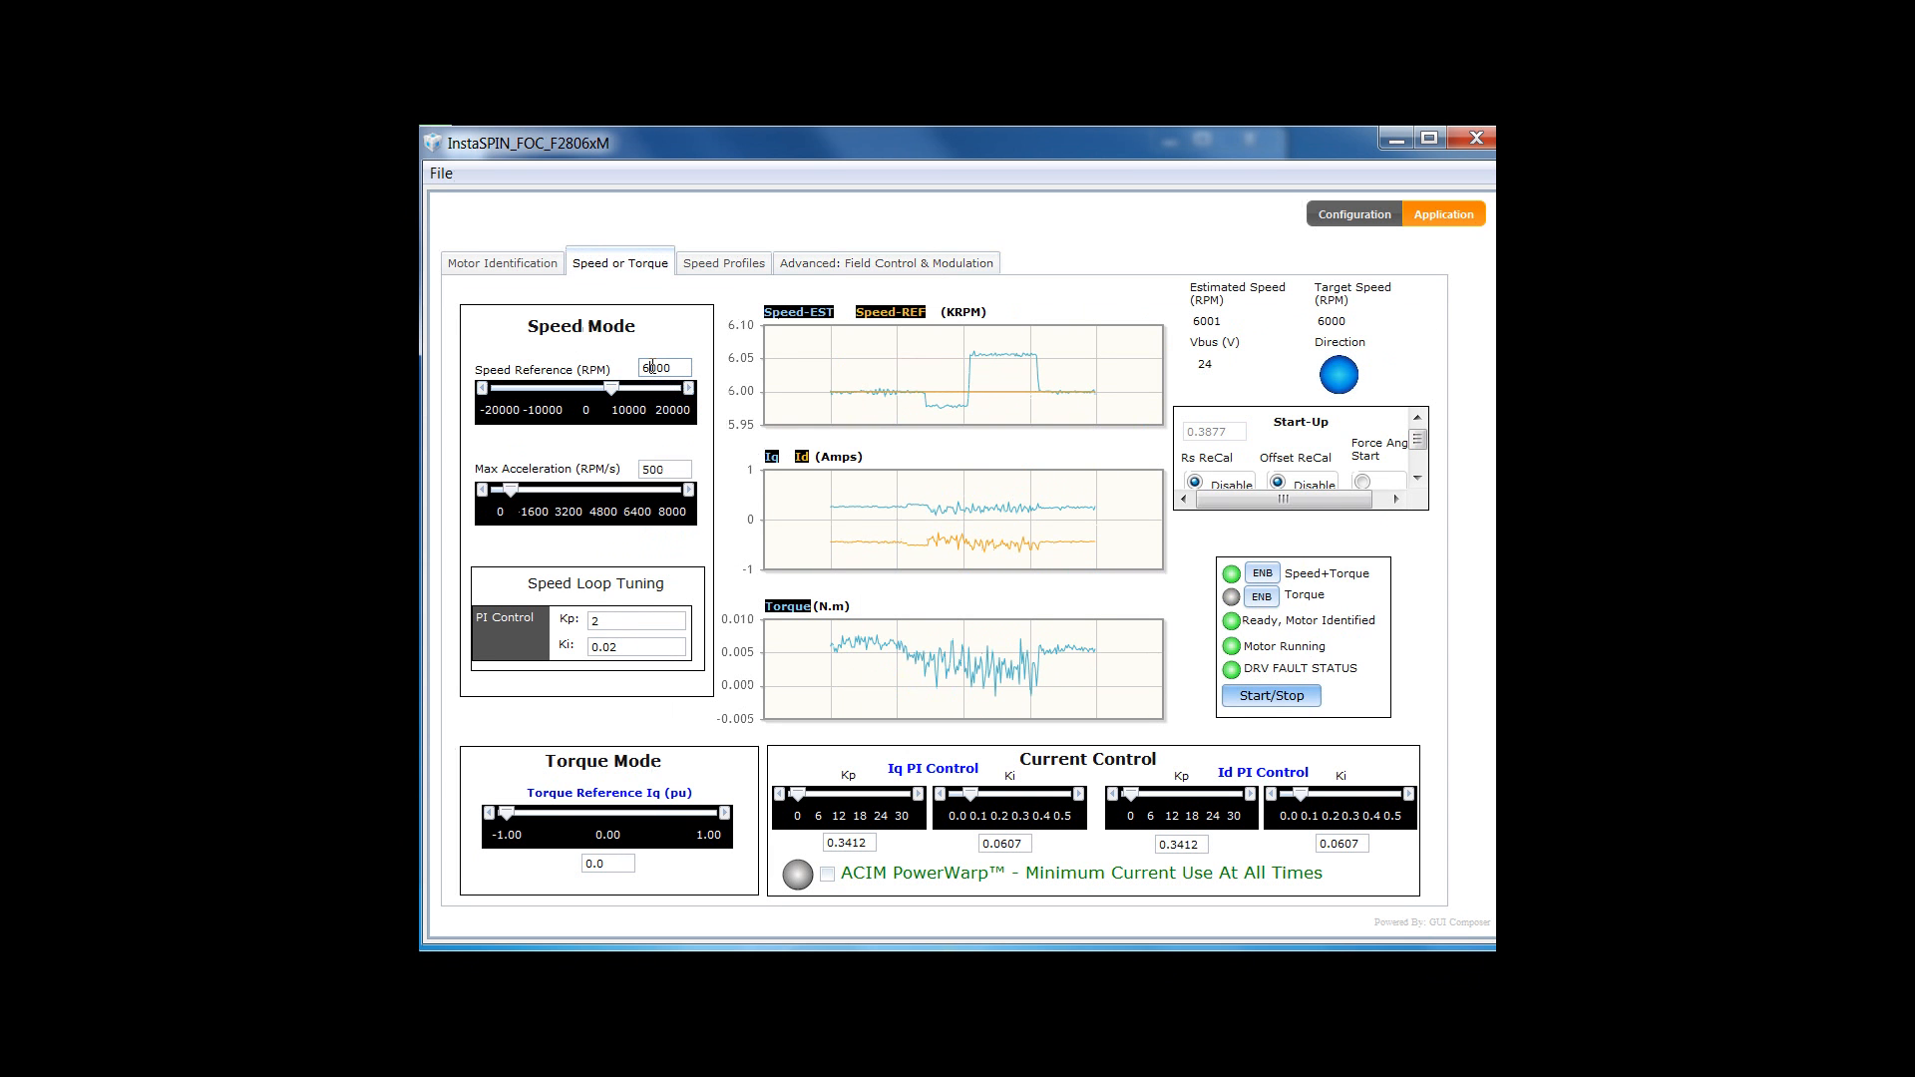
key(Return)
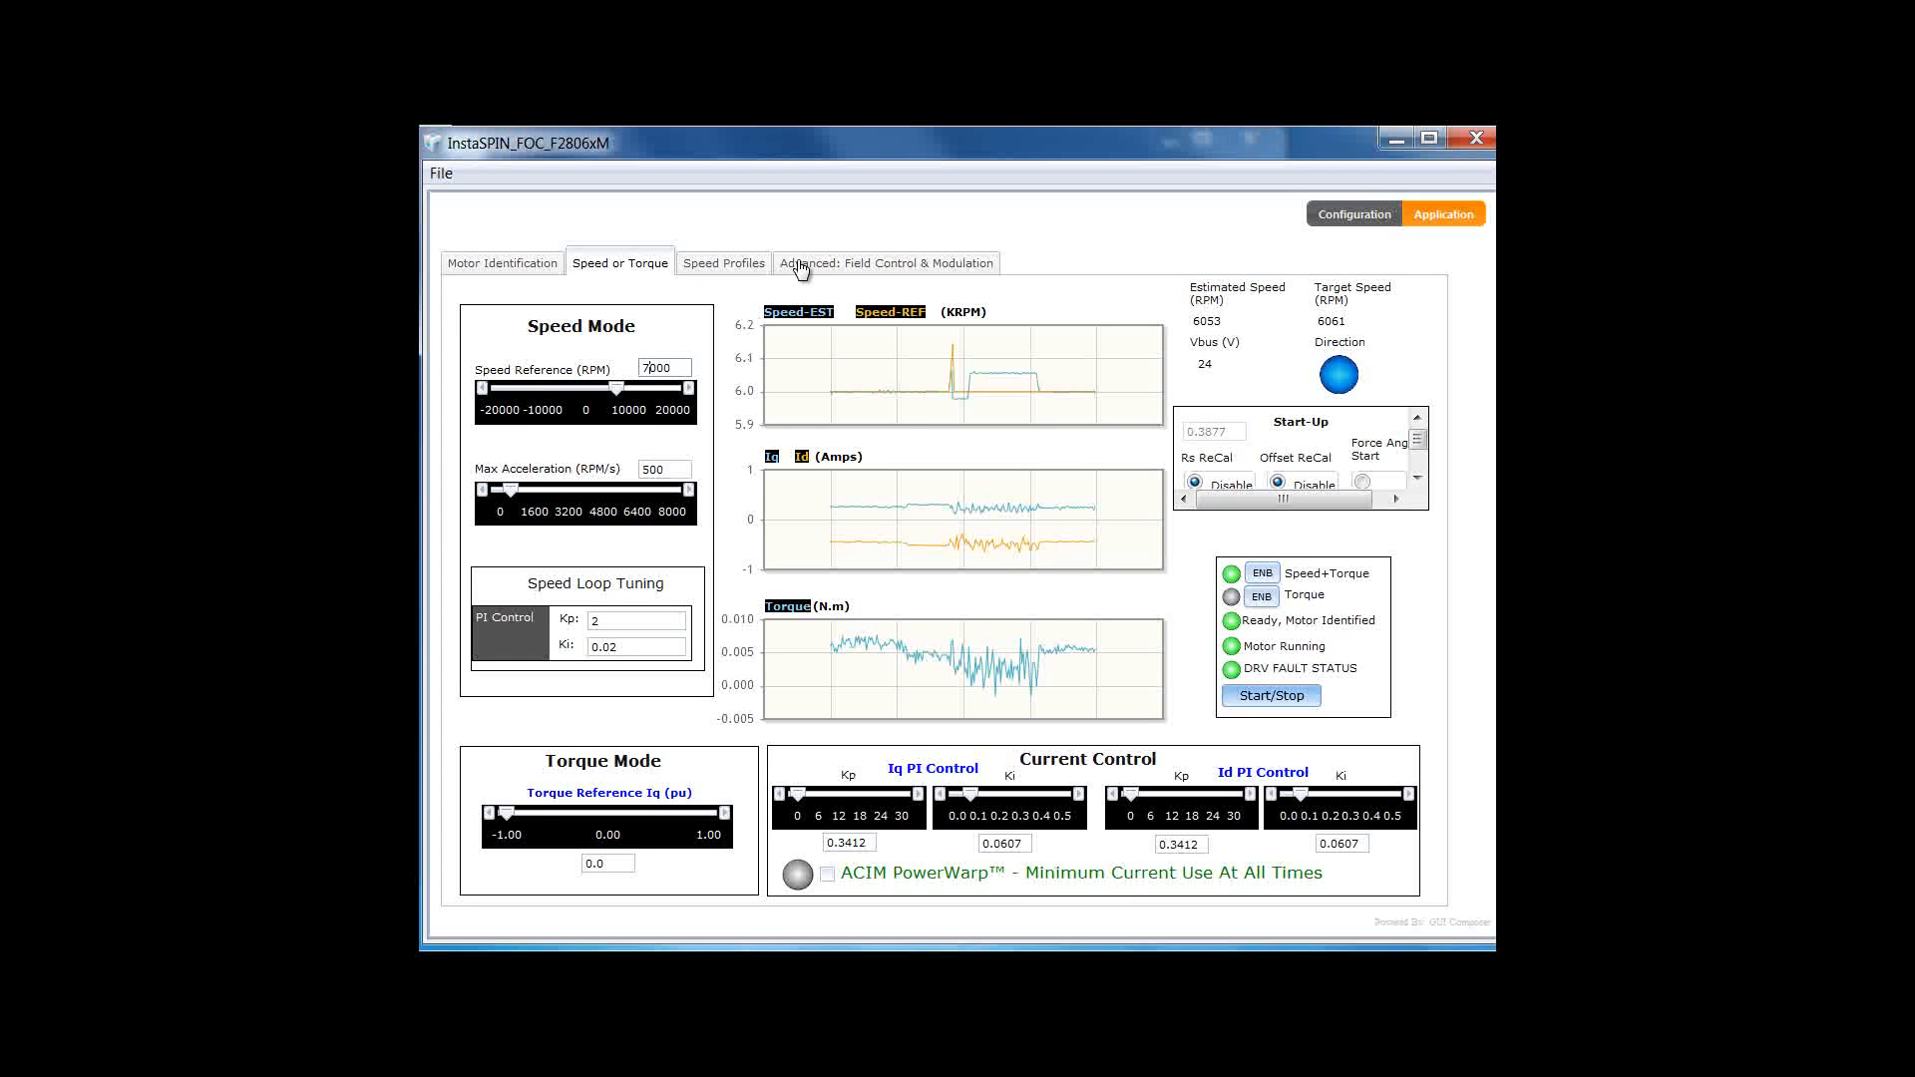
click(821, 265)
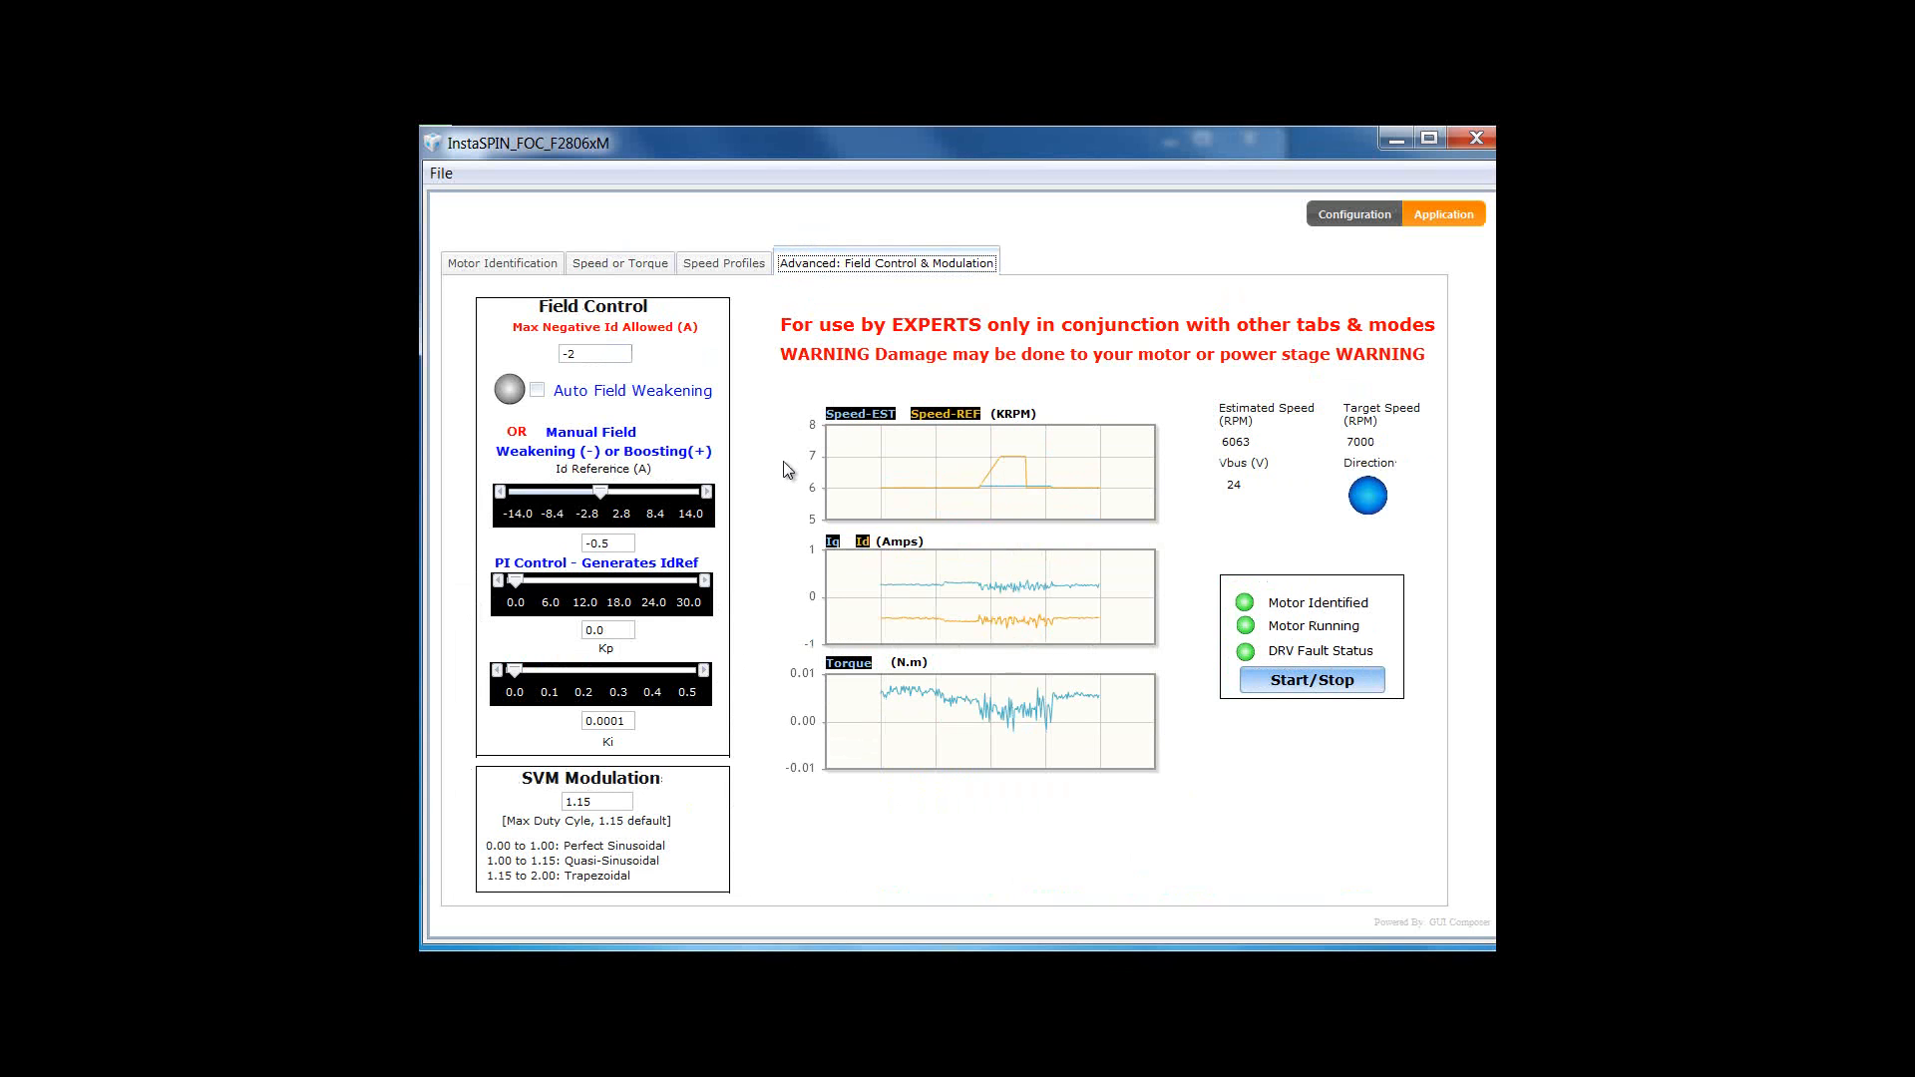
- Edit the Id Reference box step by step from -0.5 A until it reads -1.6 A
click(623, 542)
key(BackSpace)
text(6)
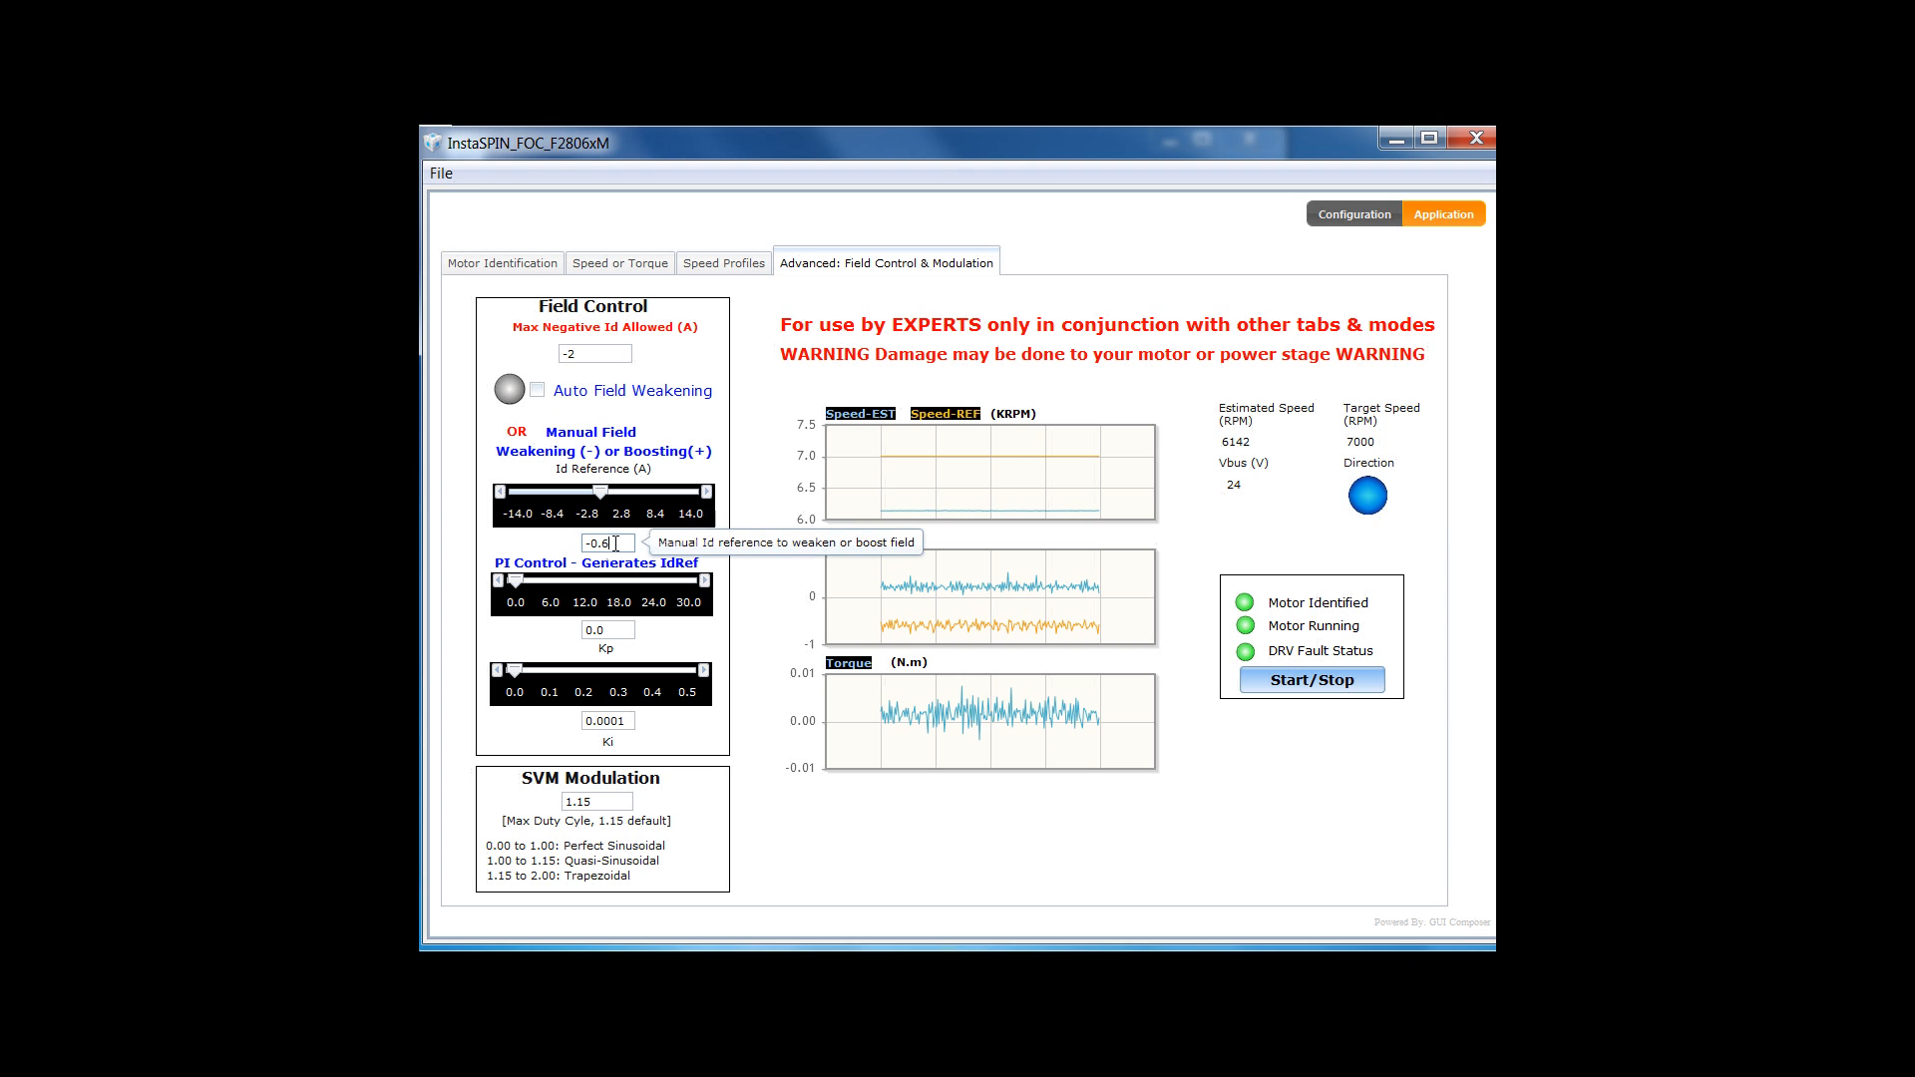
key(BackSpace)
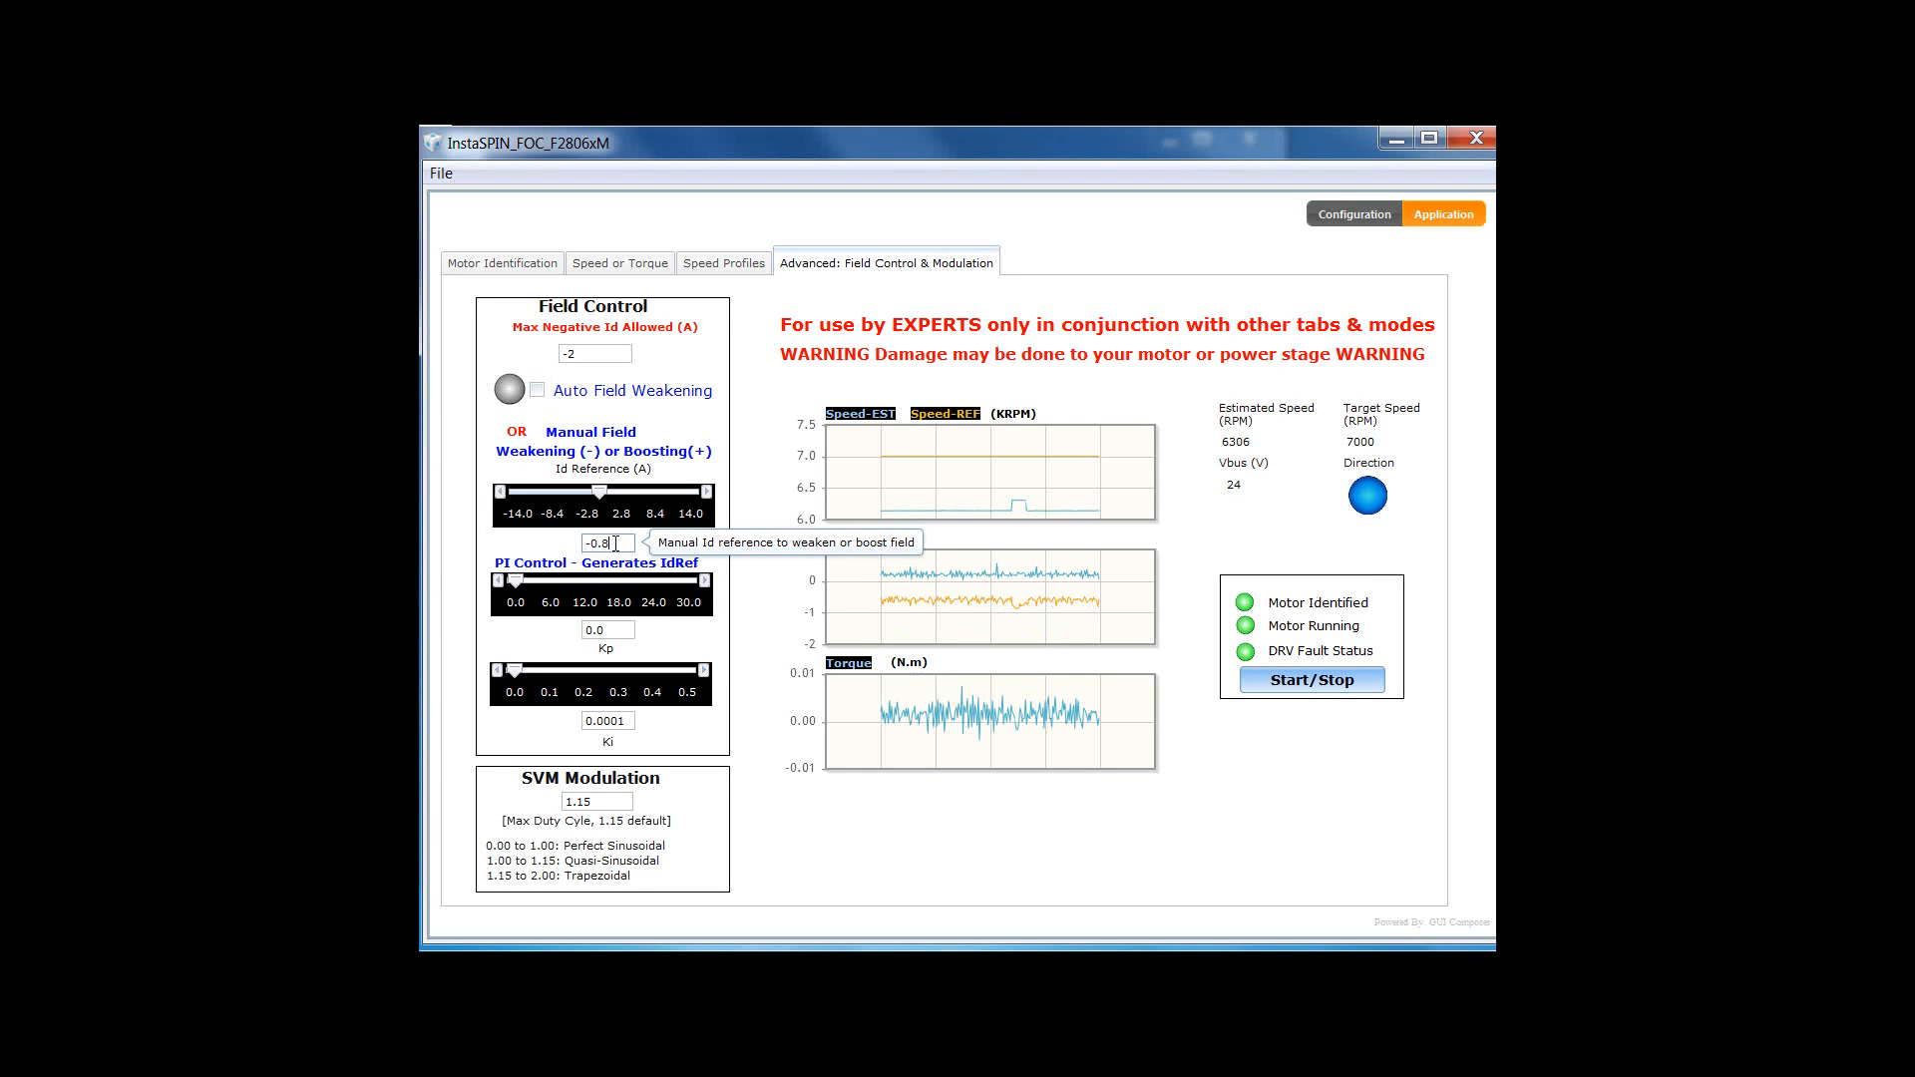
key(BackSpace)
key(BackSpace)
key(BackSpace)
text(1.2)
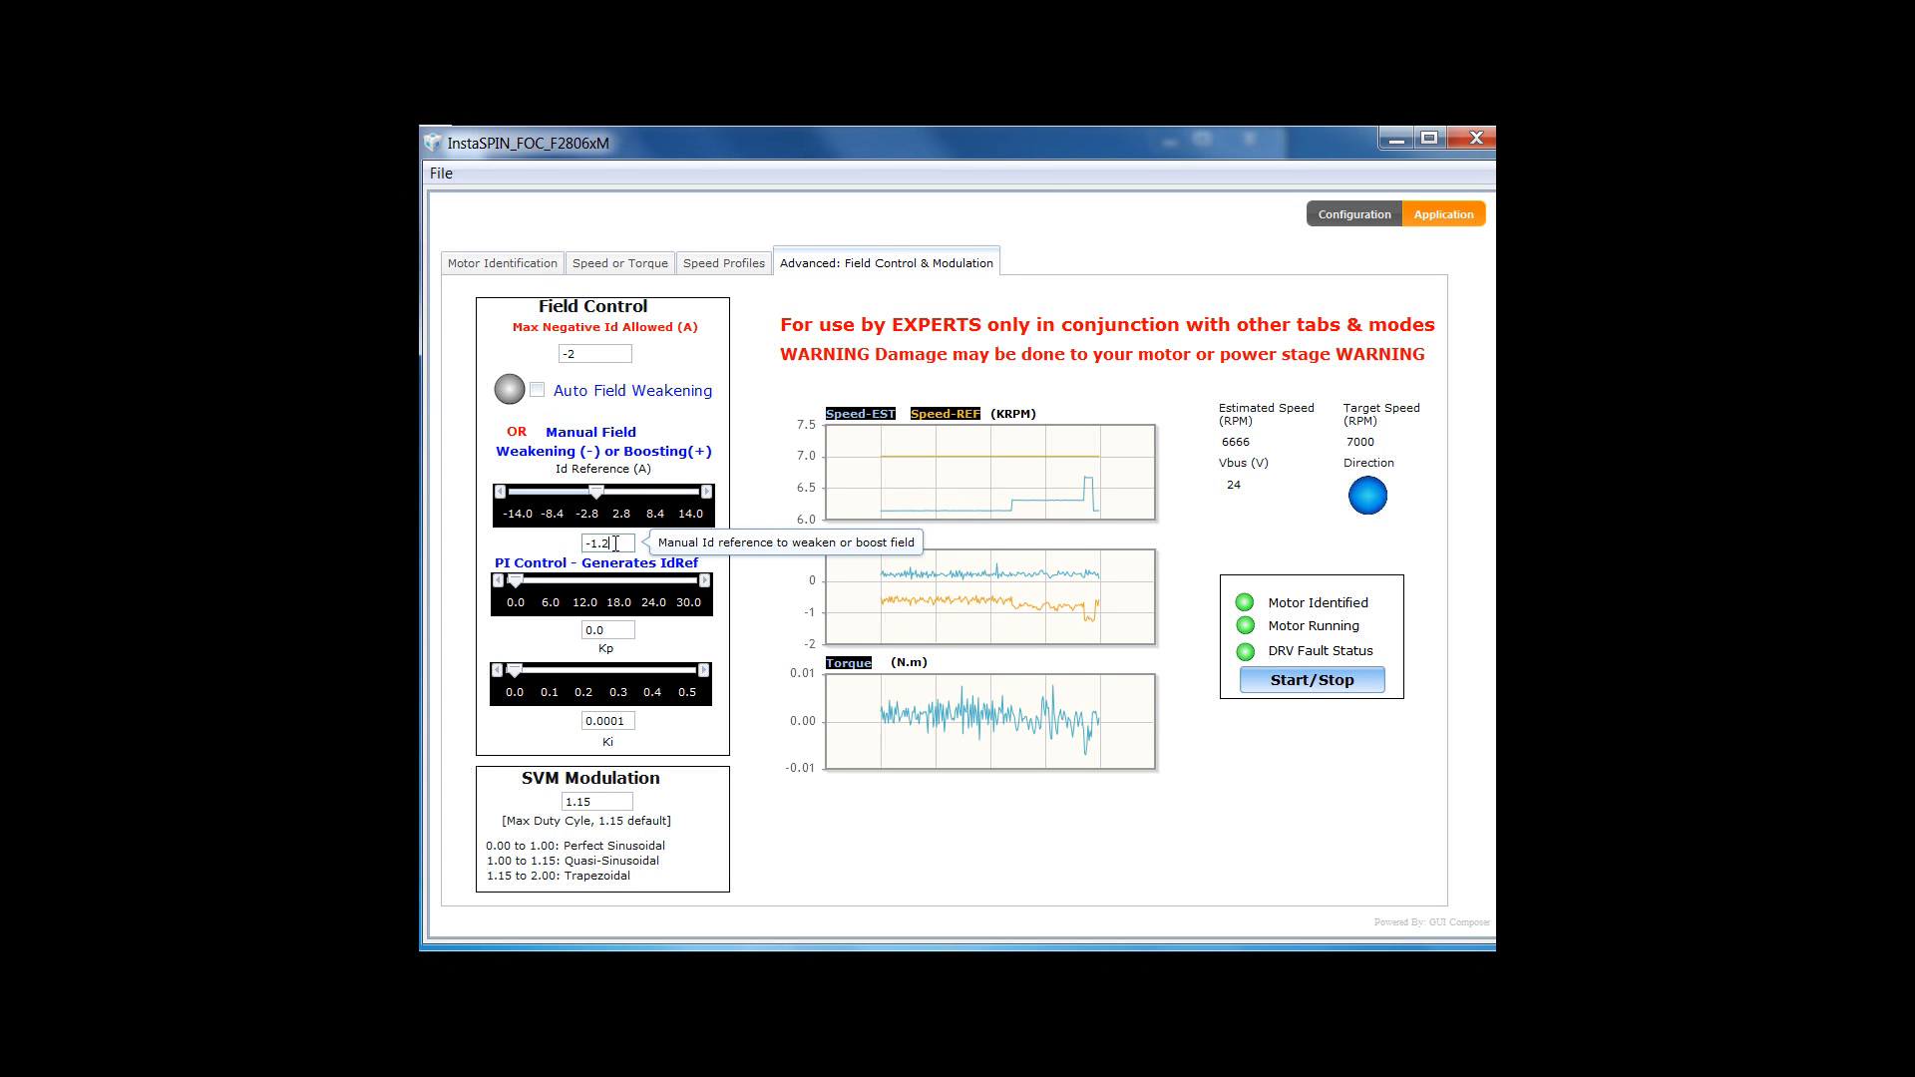
key(BackSpace)
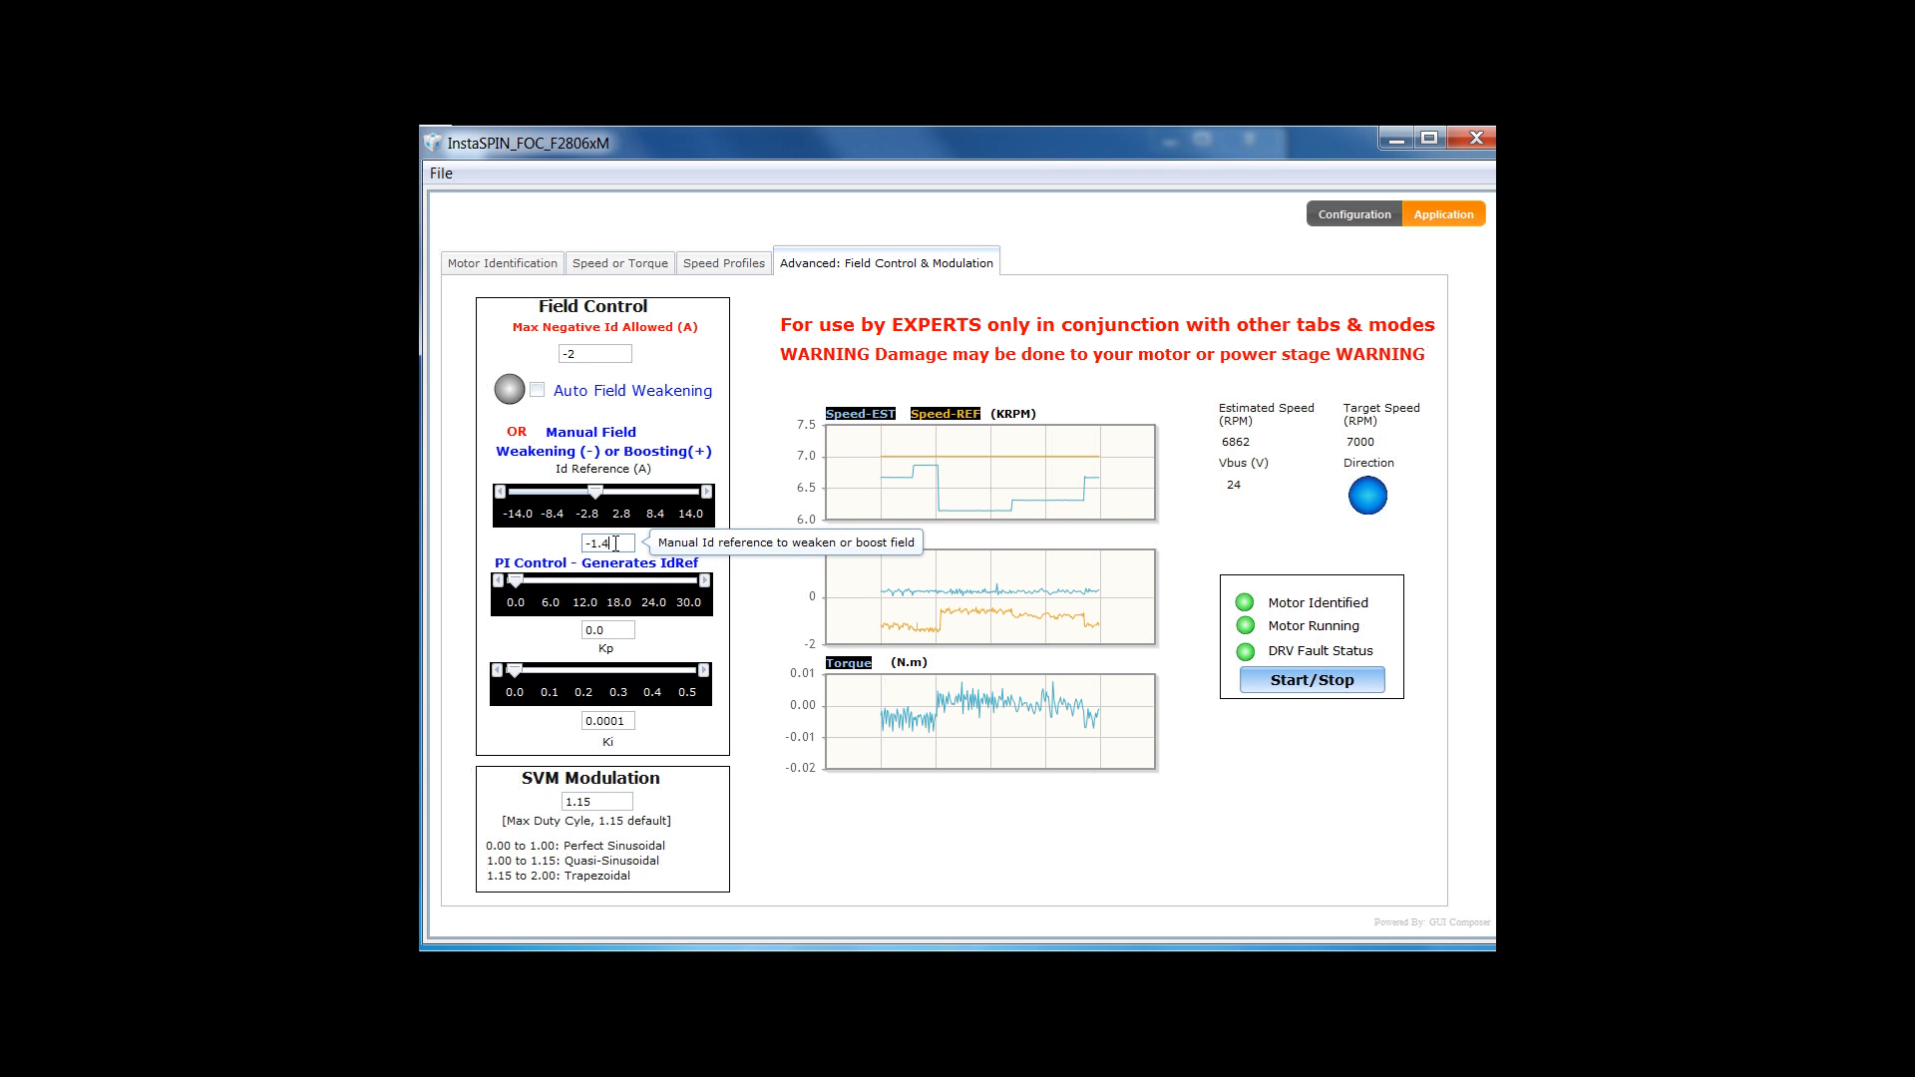
key(BackSpace)
text(6)
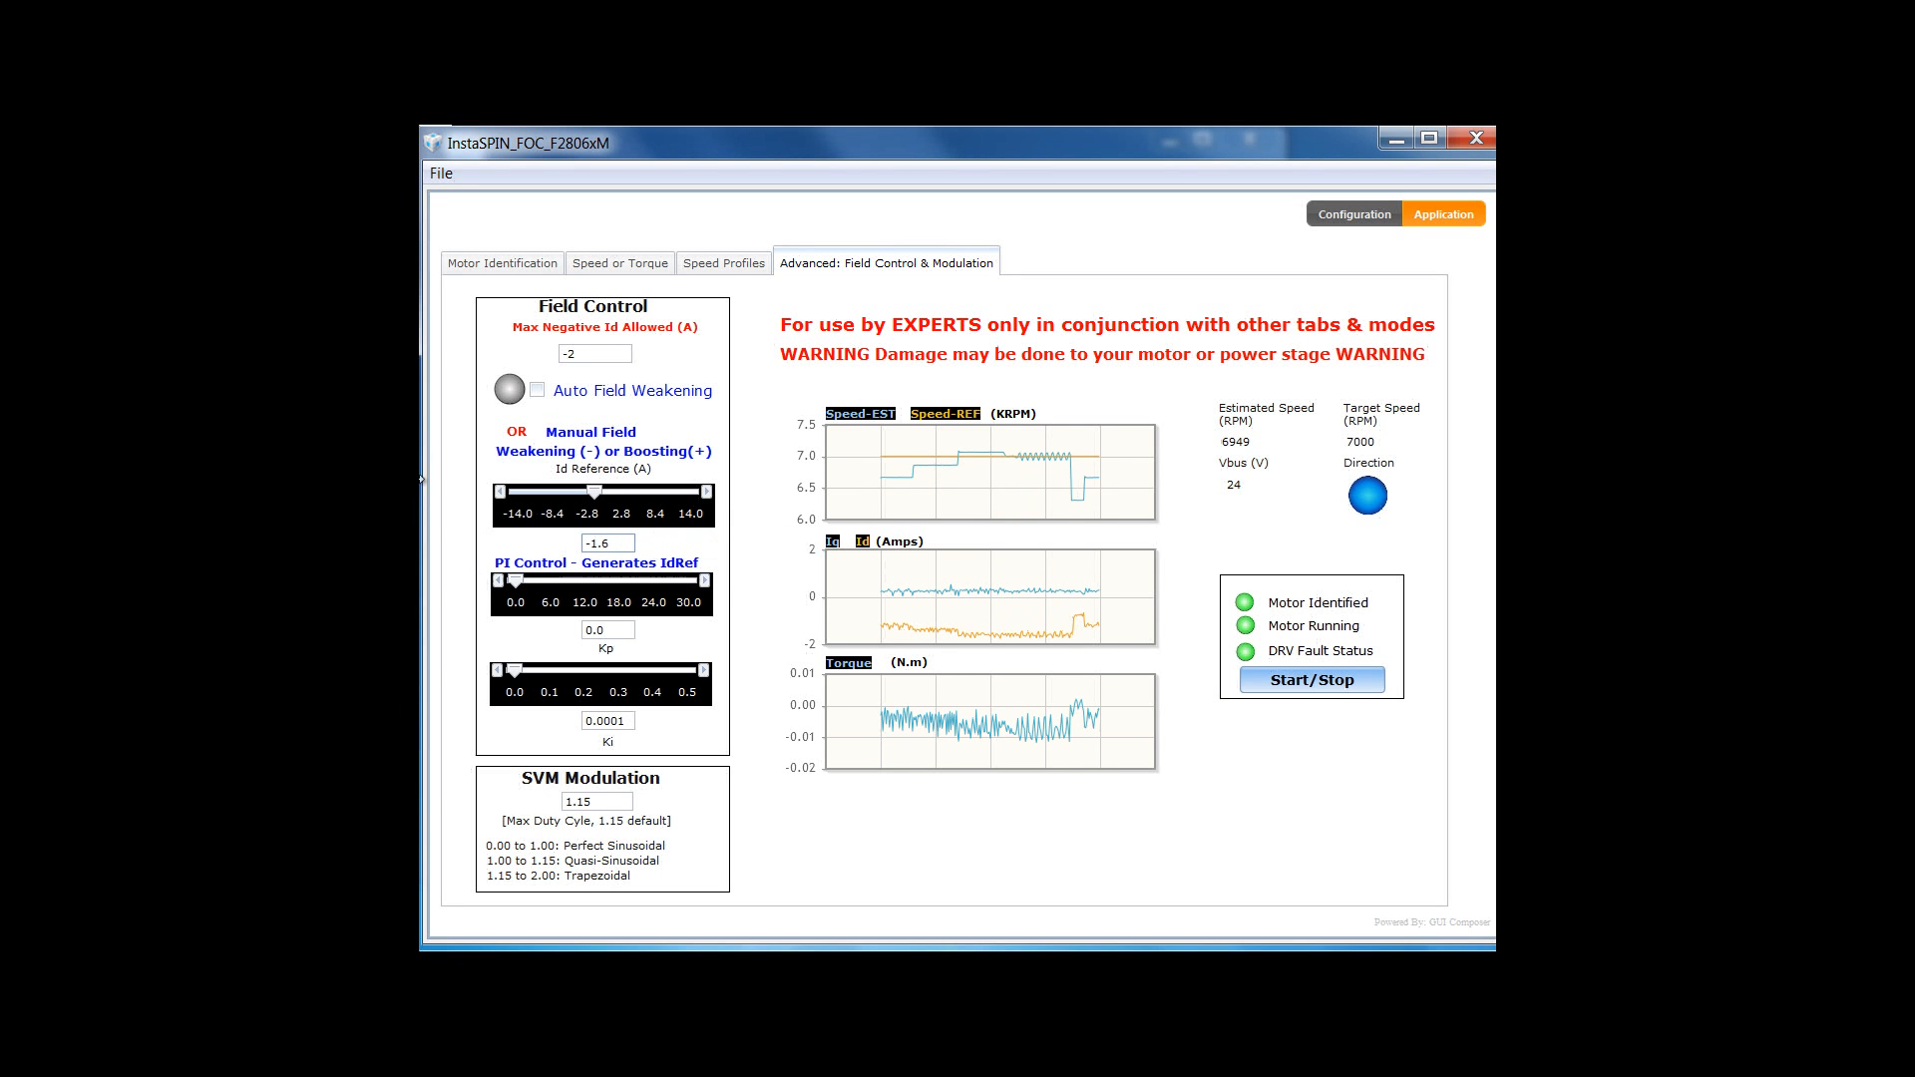
- Set the speed-loop Kp to 1 on the Speed or Torque page
click(589, 261)
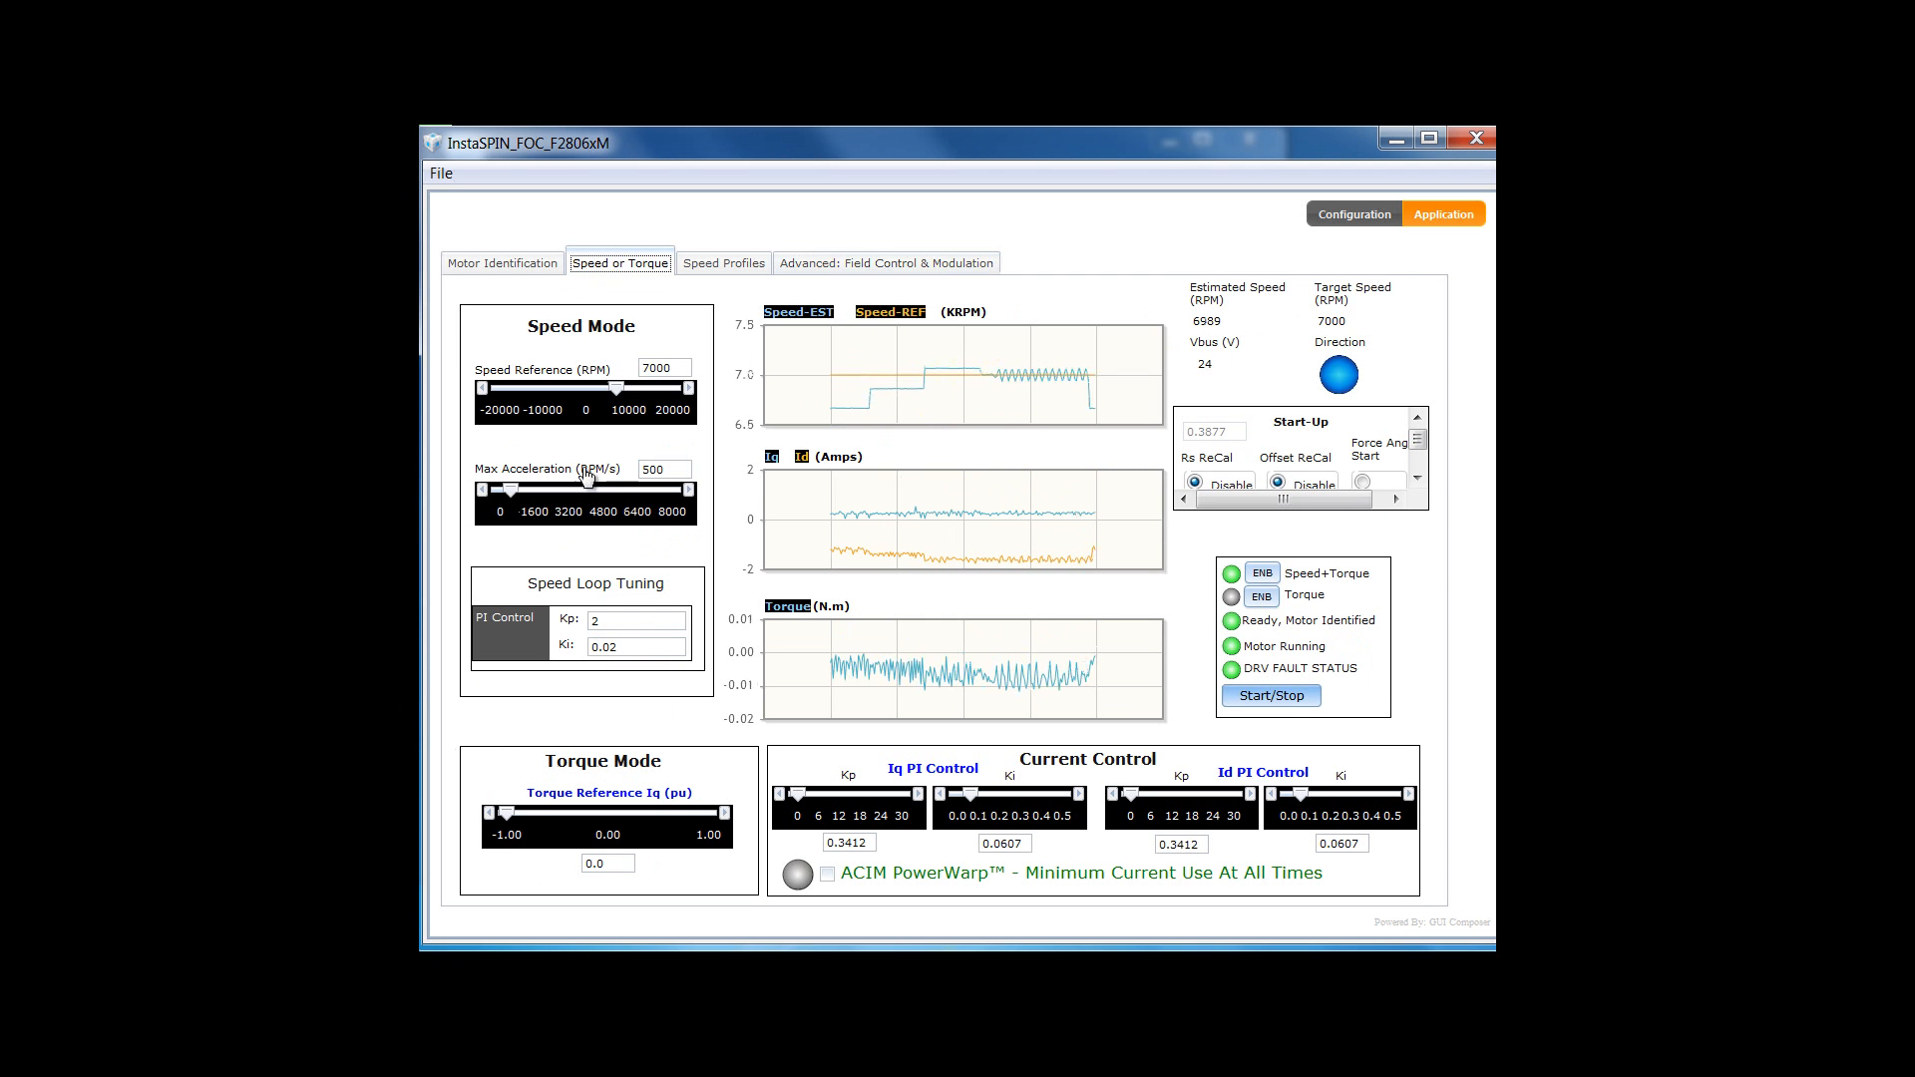
double_click(593, 622)
text(1,)
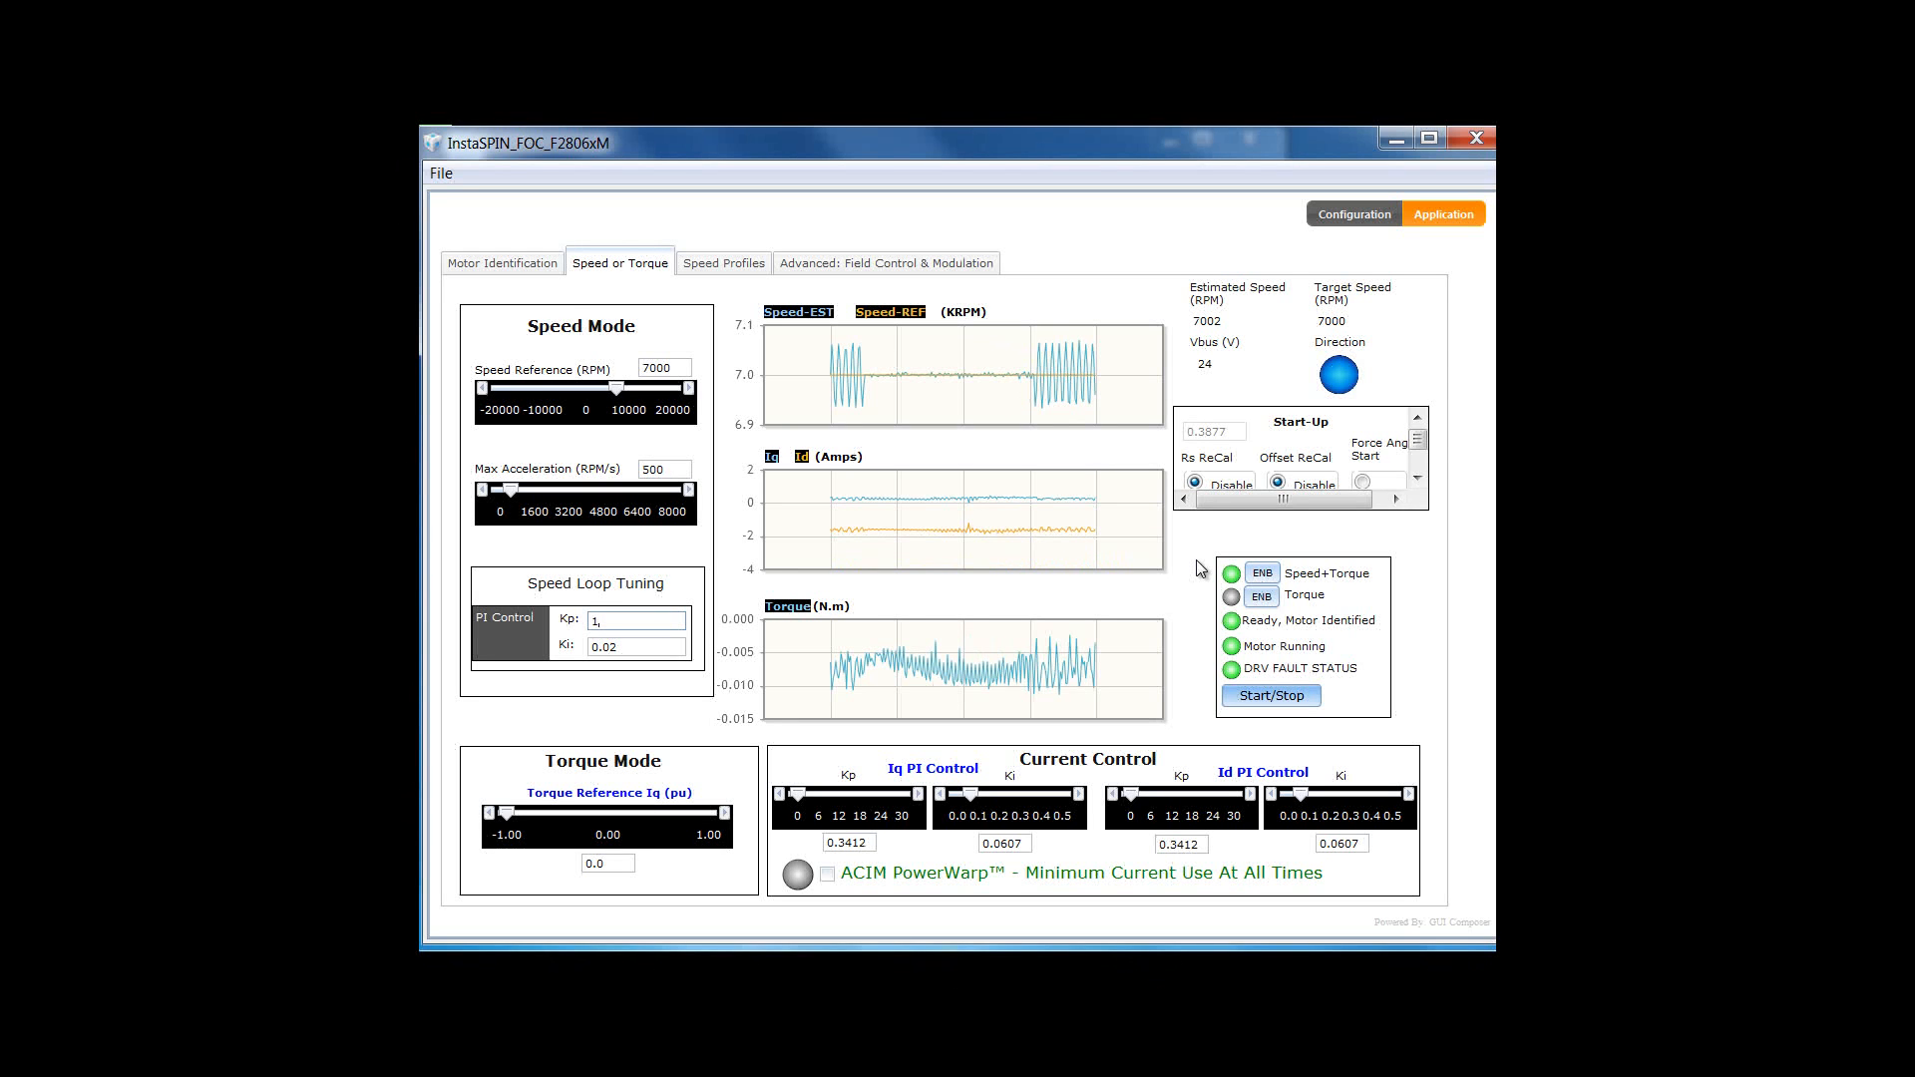
key(BackSpace)
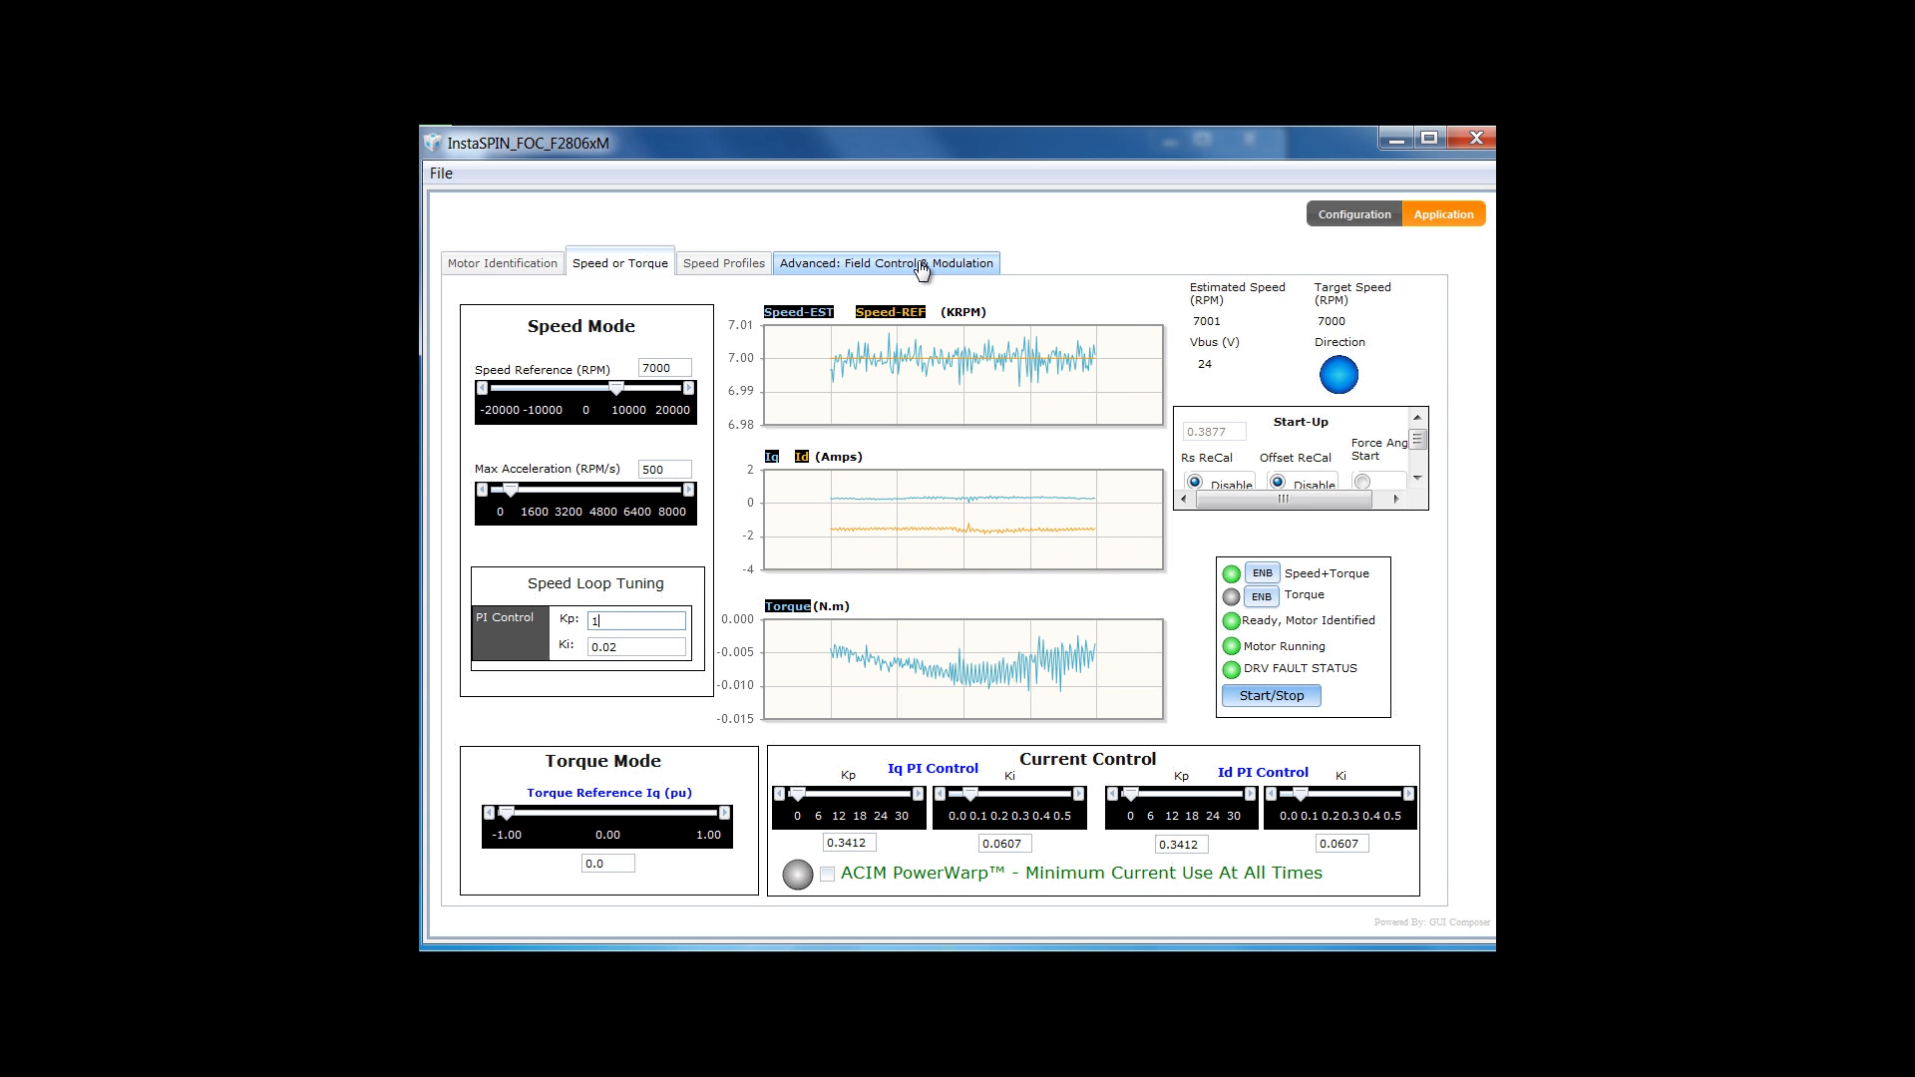
text(.)
key(BackSpace)
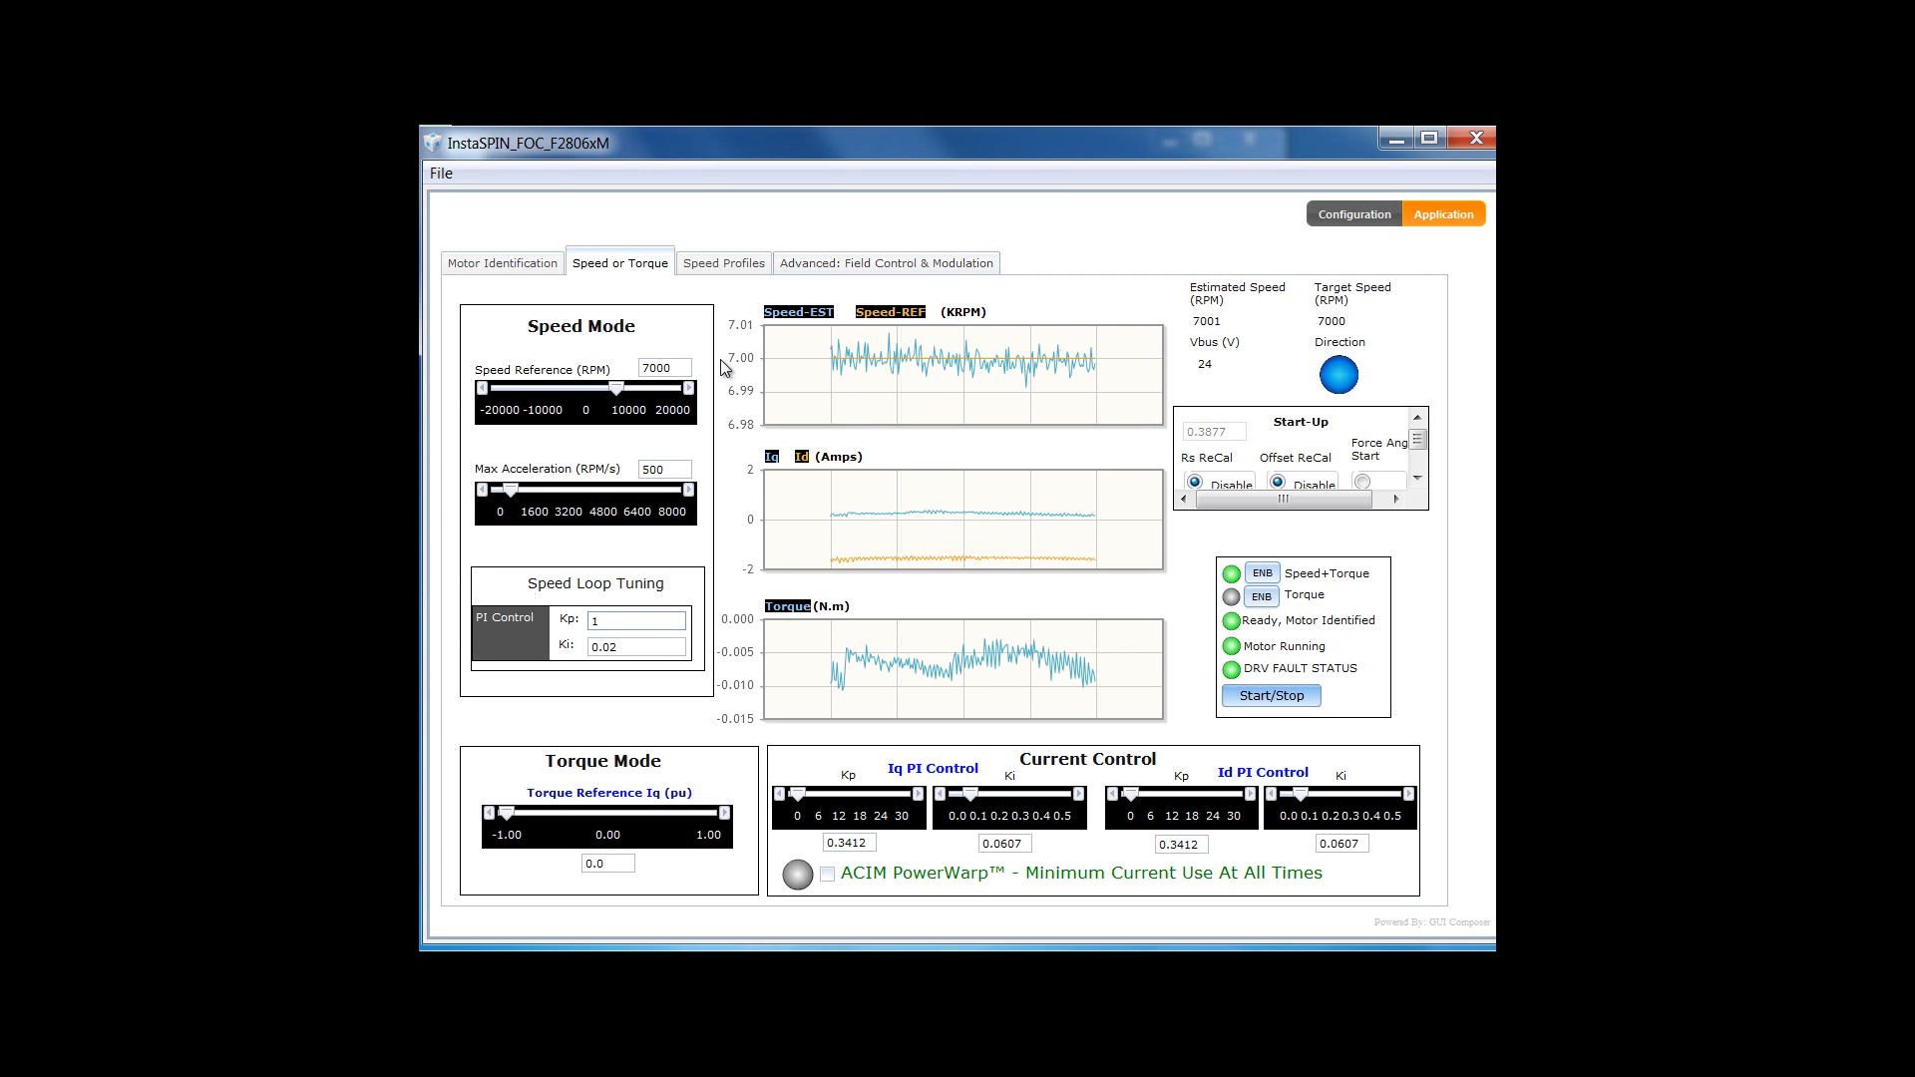
- Lower the speed reference from 7000 to 5000 RPM
drag(650, 368, 639, 368)
text(5)
key(Return)
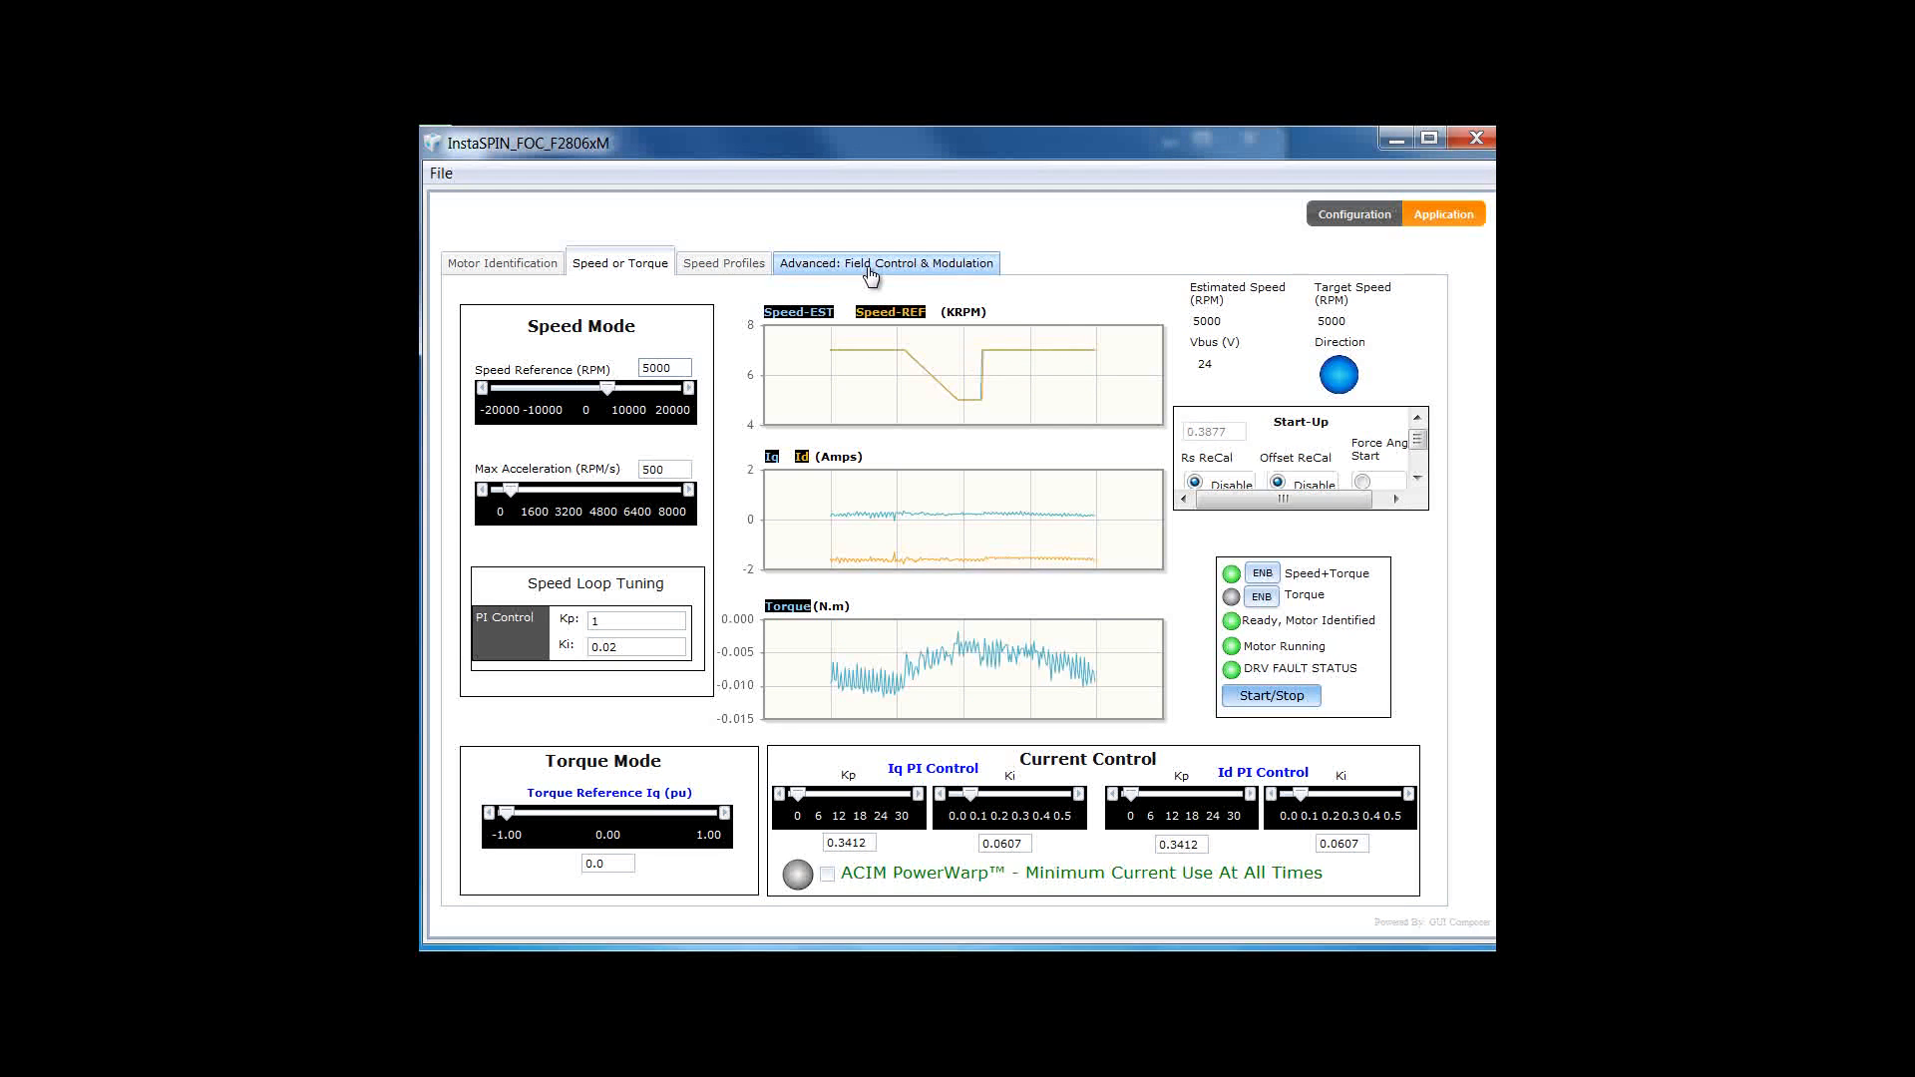
- Set the manual Id reference to -0.5 A on the field control page
click(869, 266)
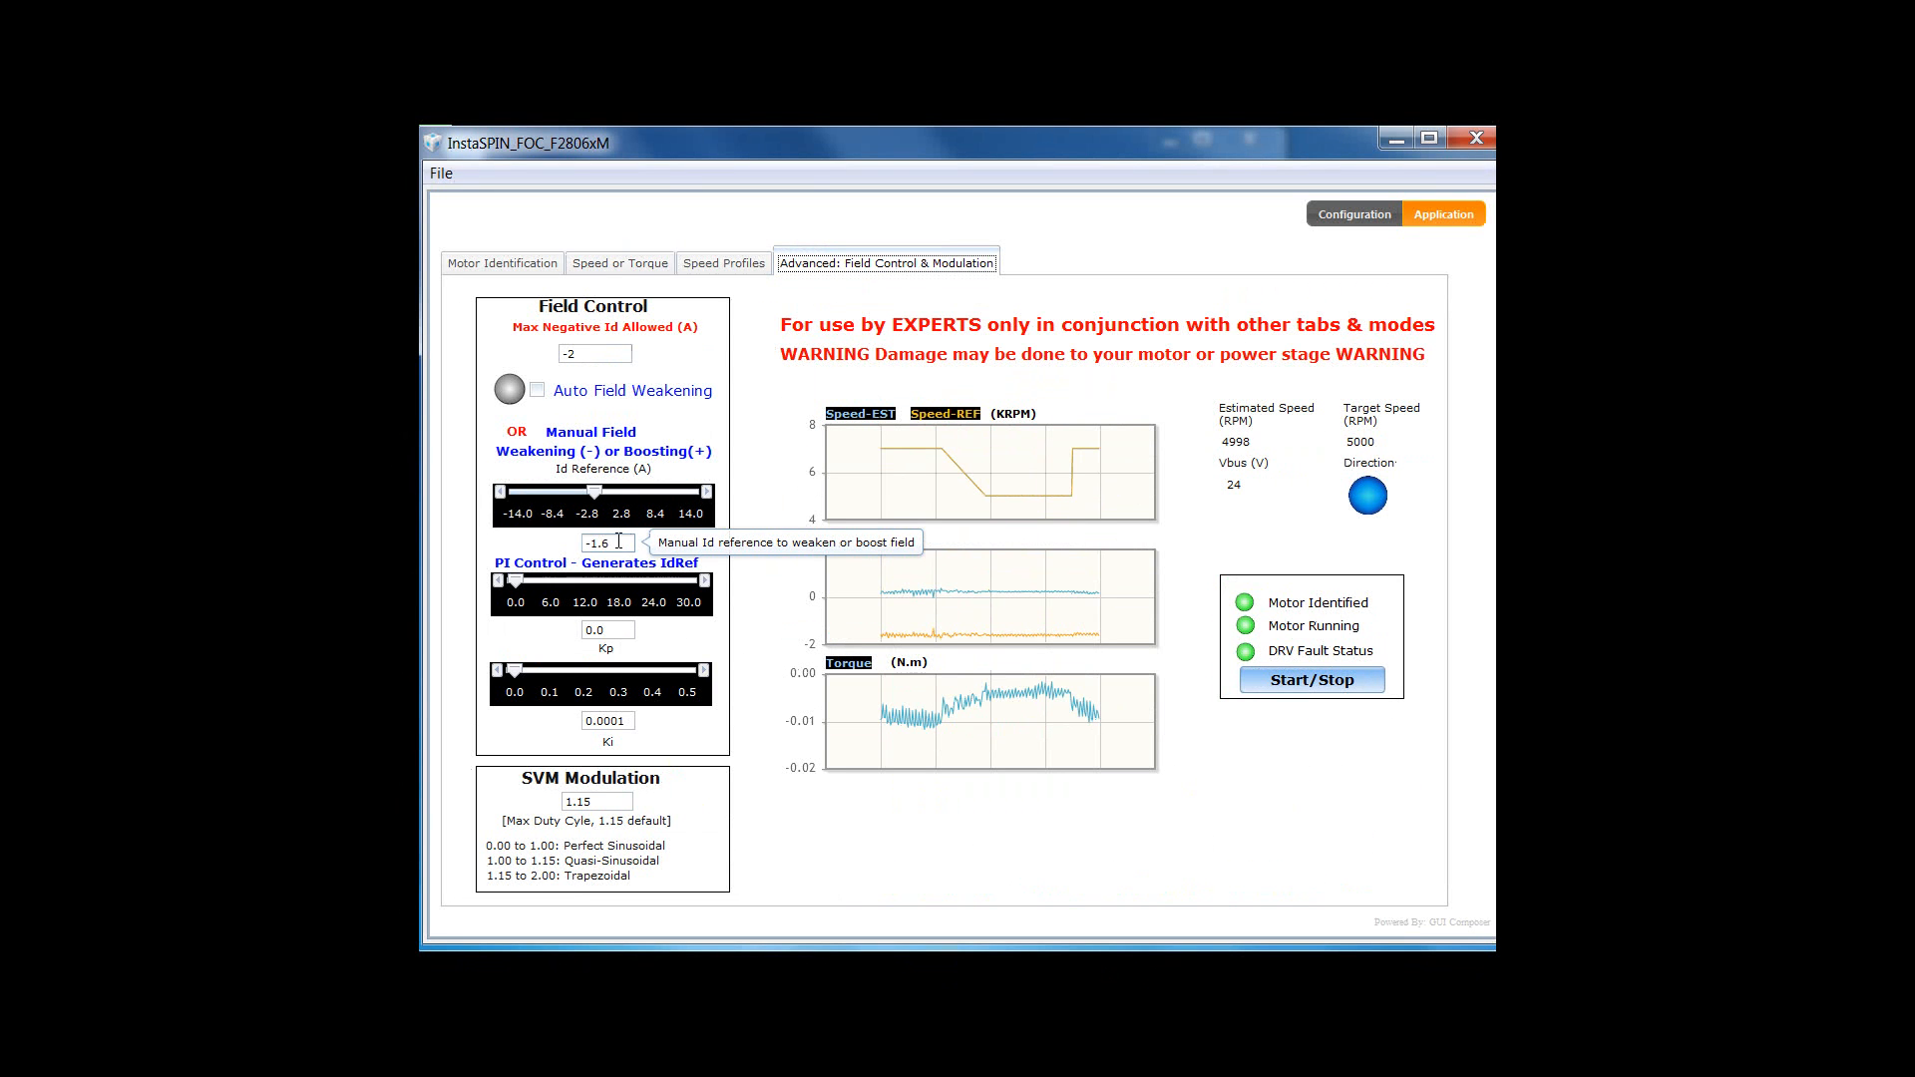
drag(618, 542, 592, 539)
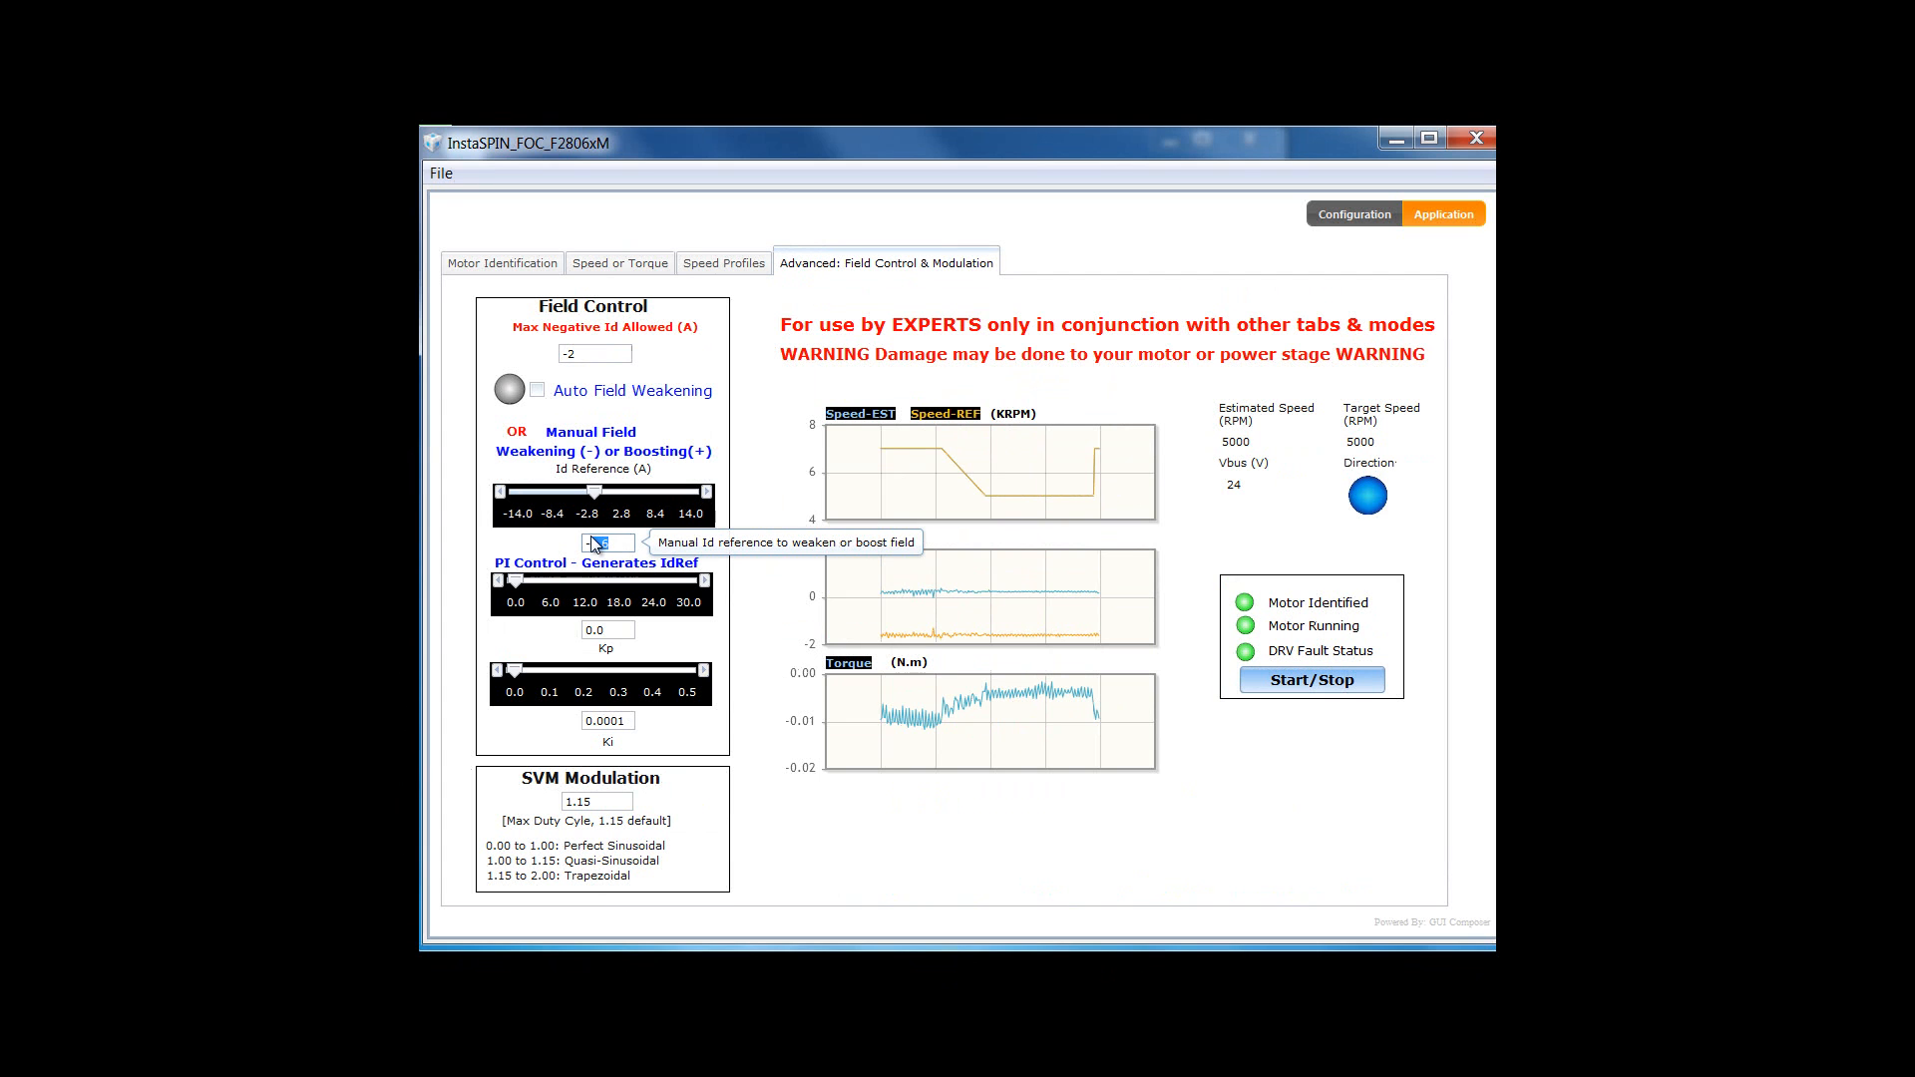
text(-)
text(1.5)
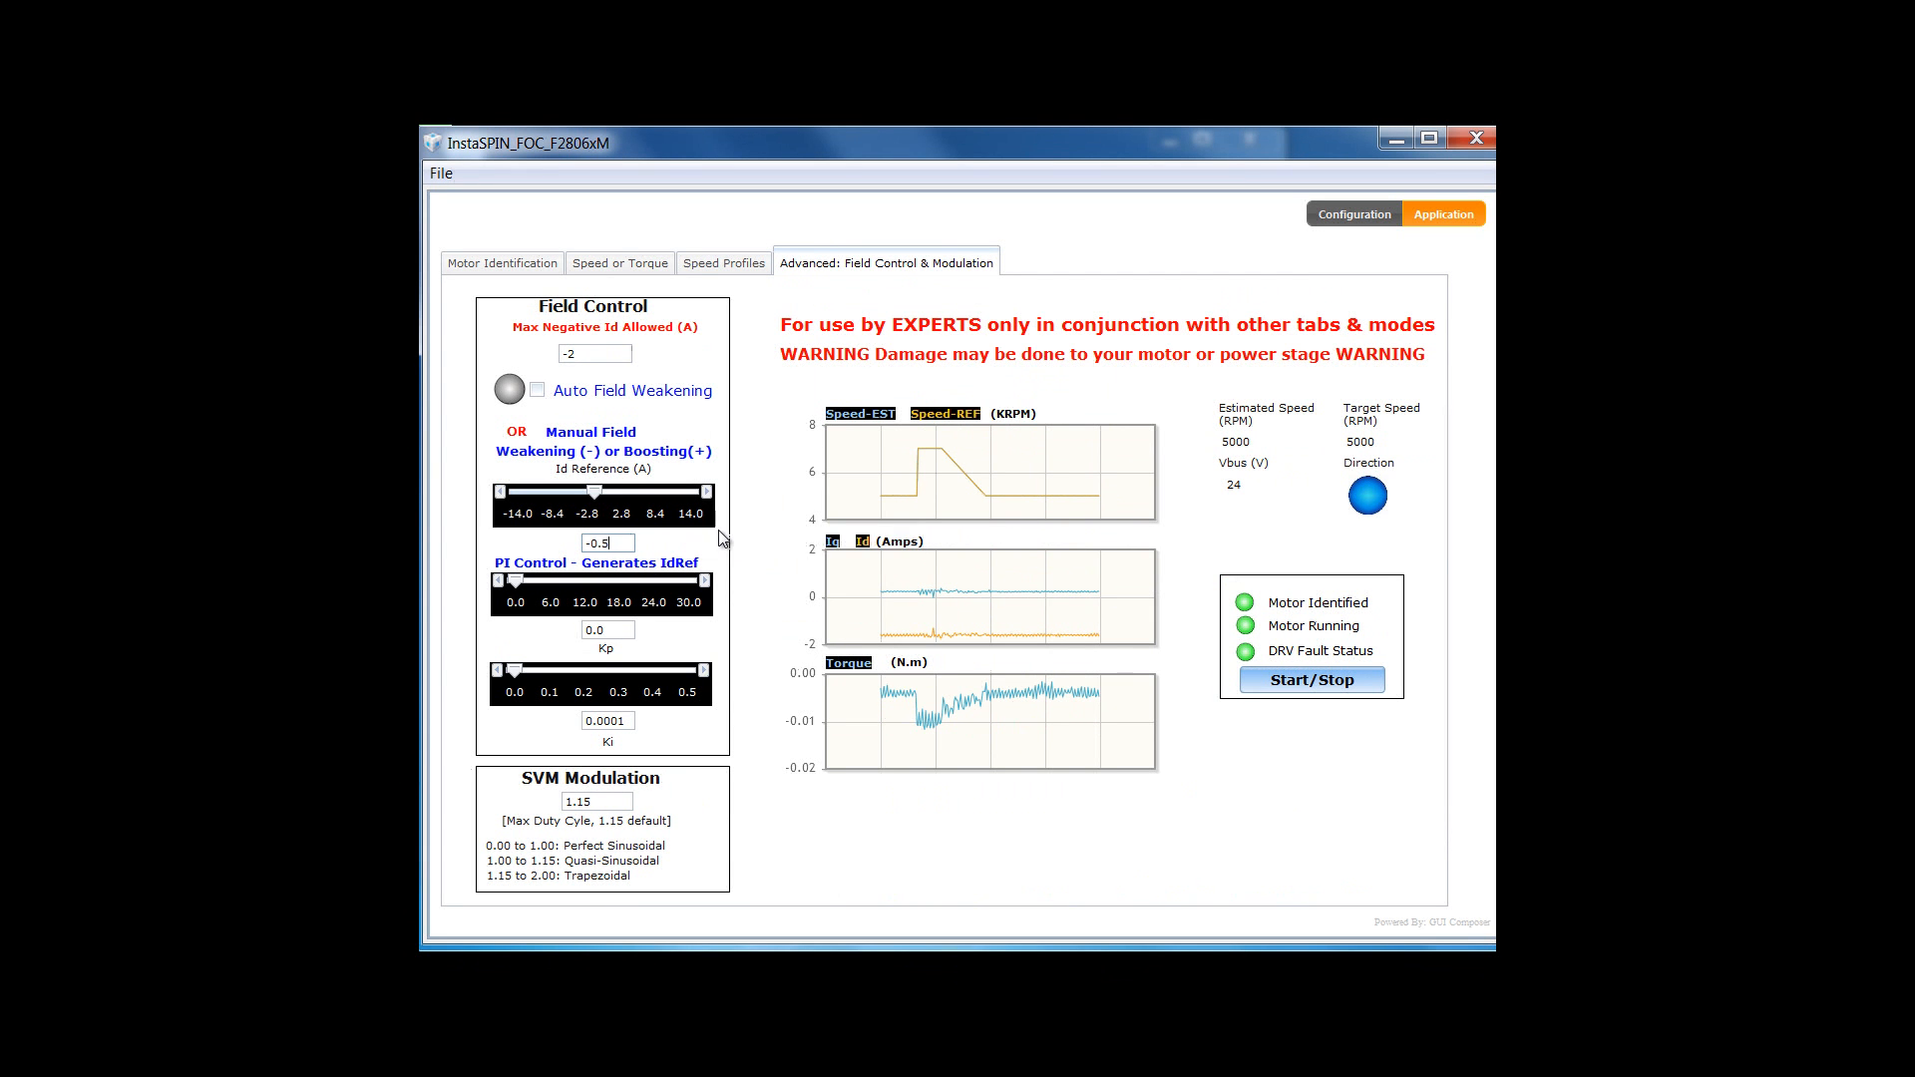
key(Return)
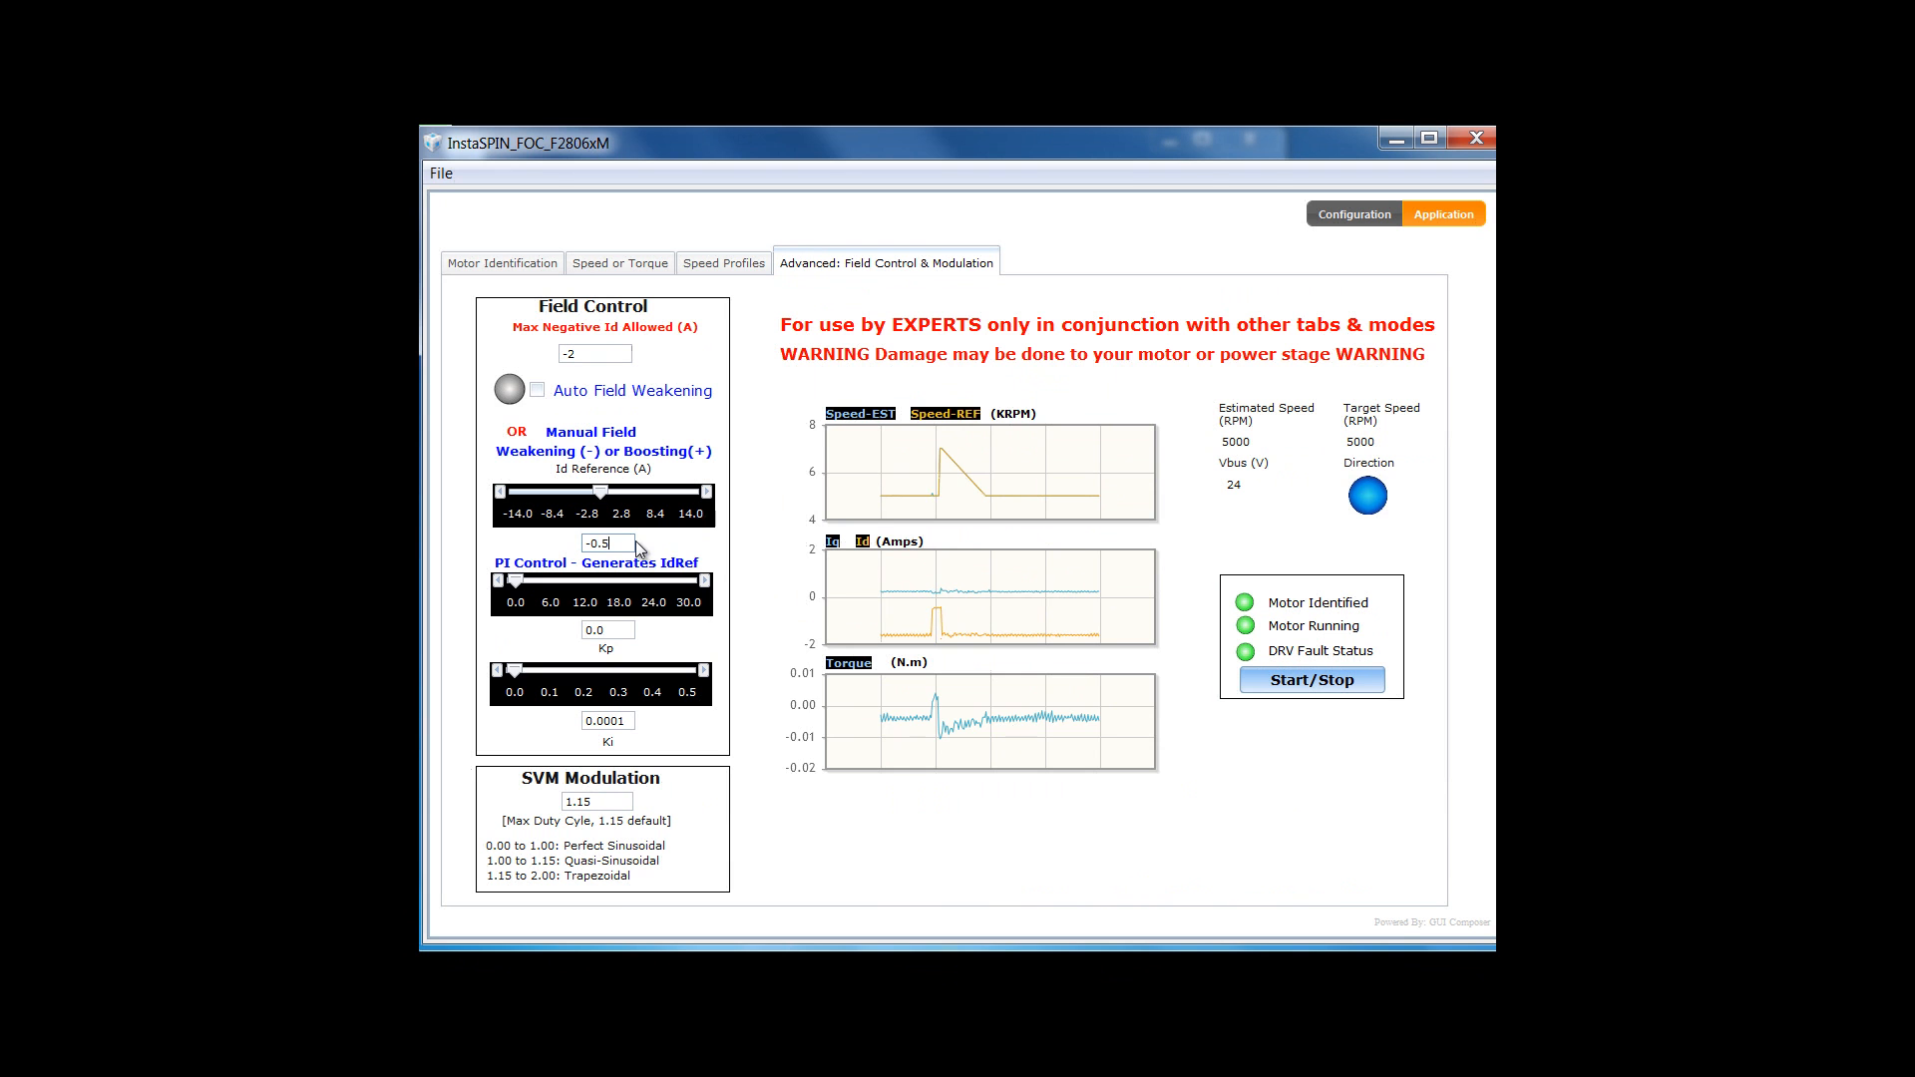
- Bring the manual Id reference to -0.0 A
key(BackSpace)
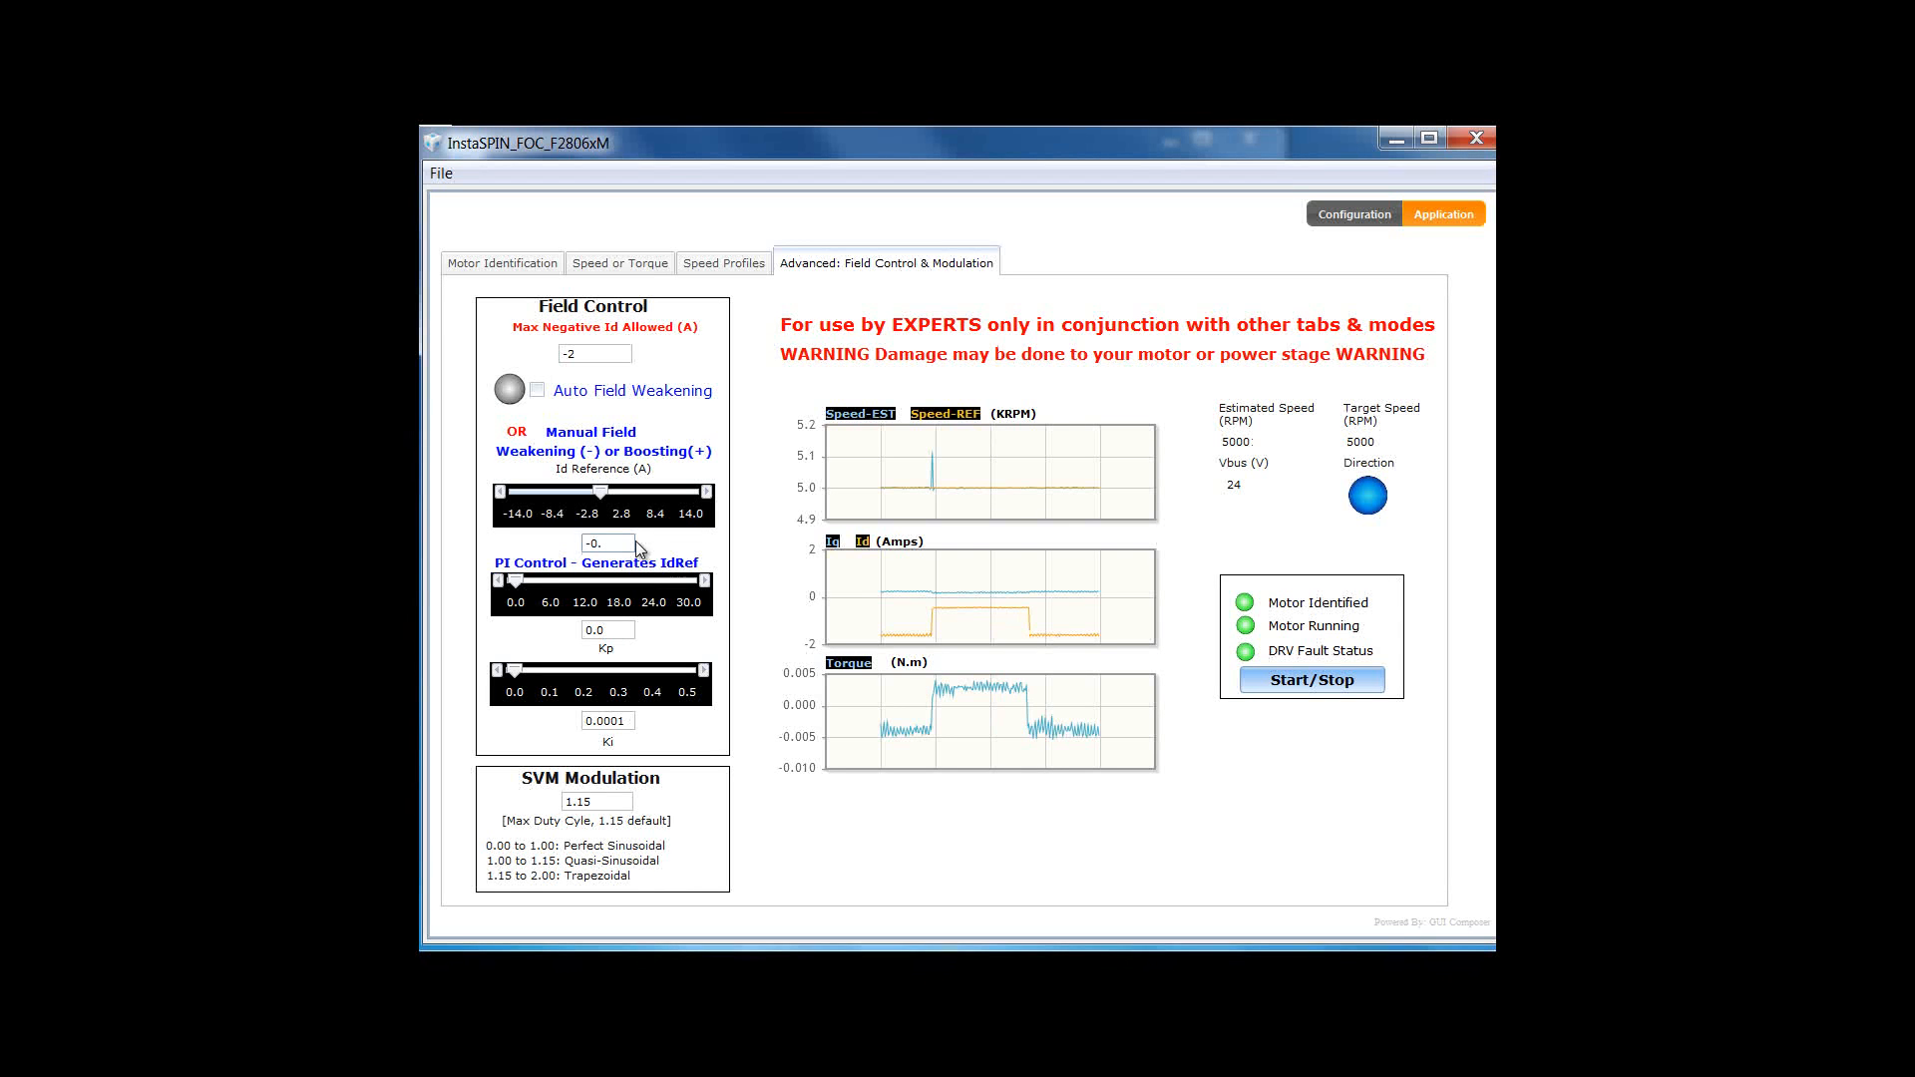
text(0)
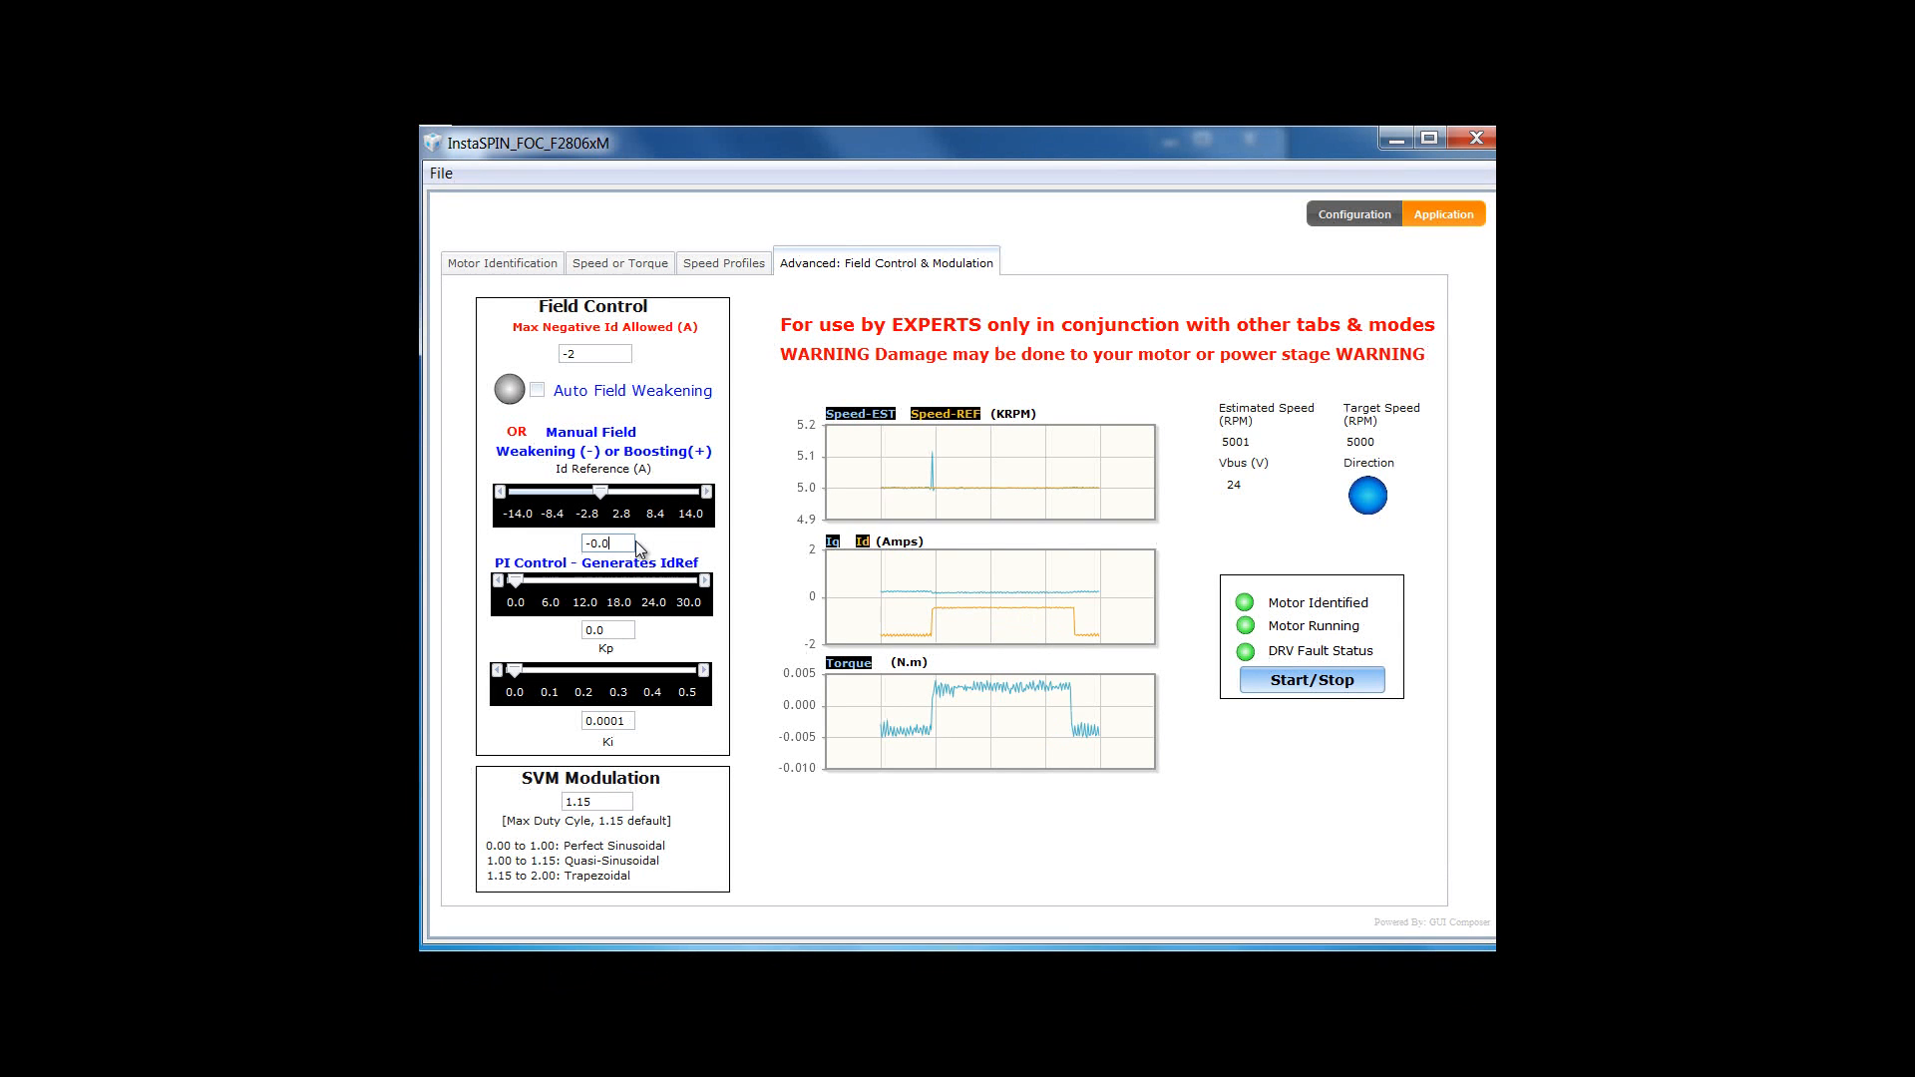
key(Return)
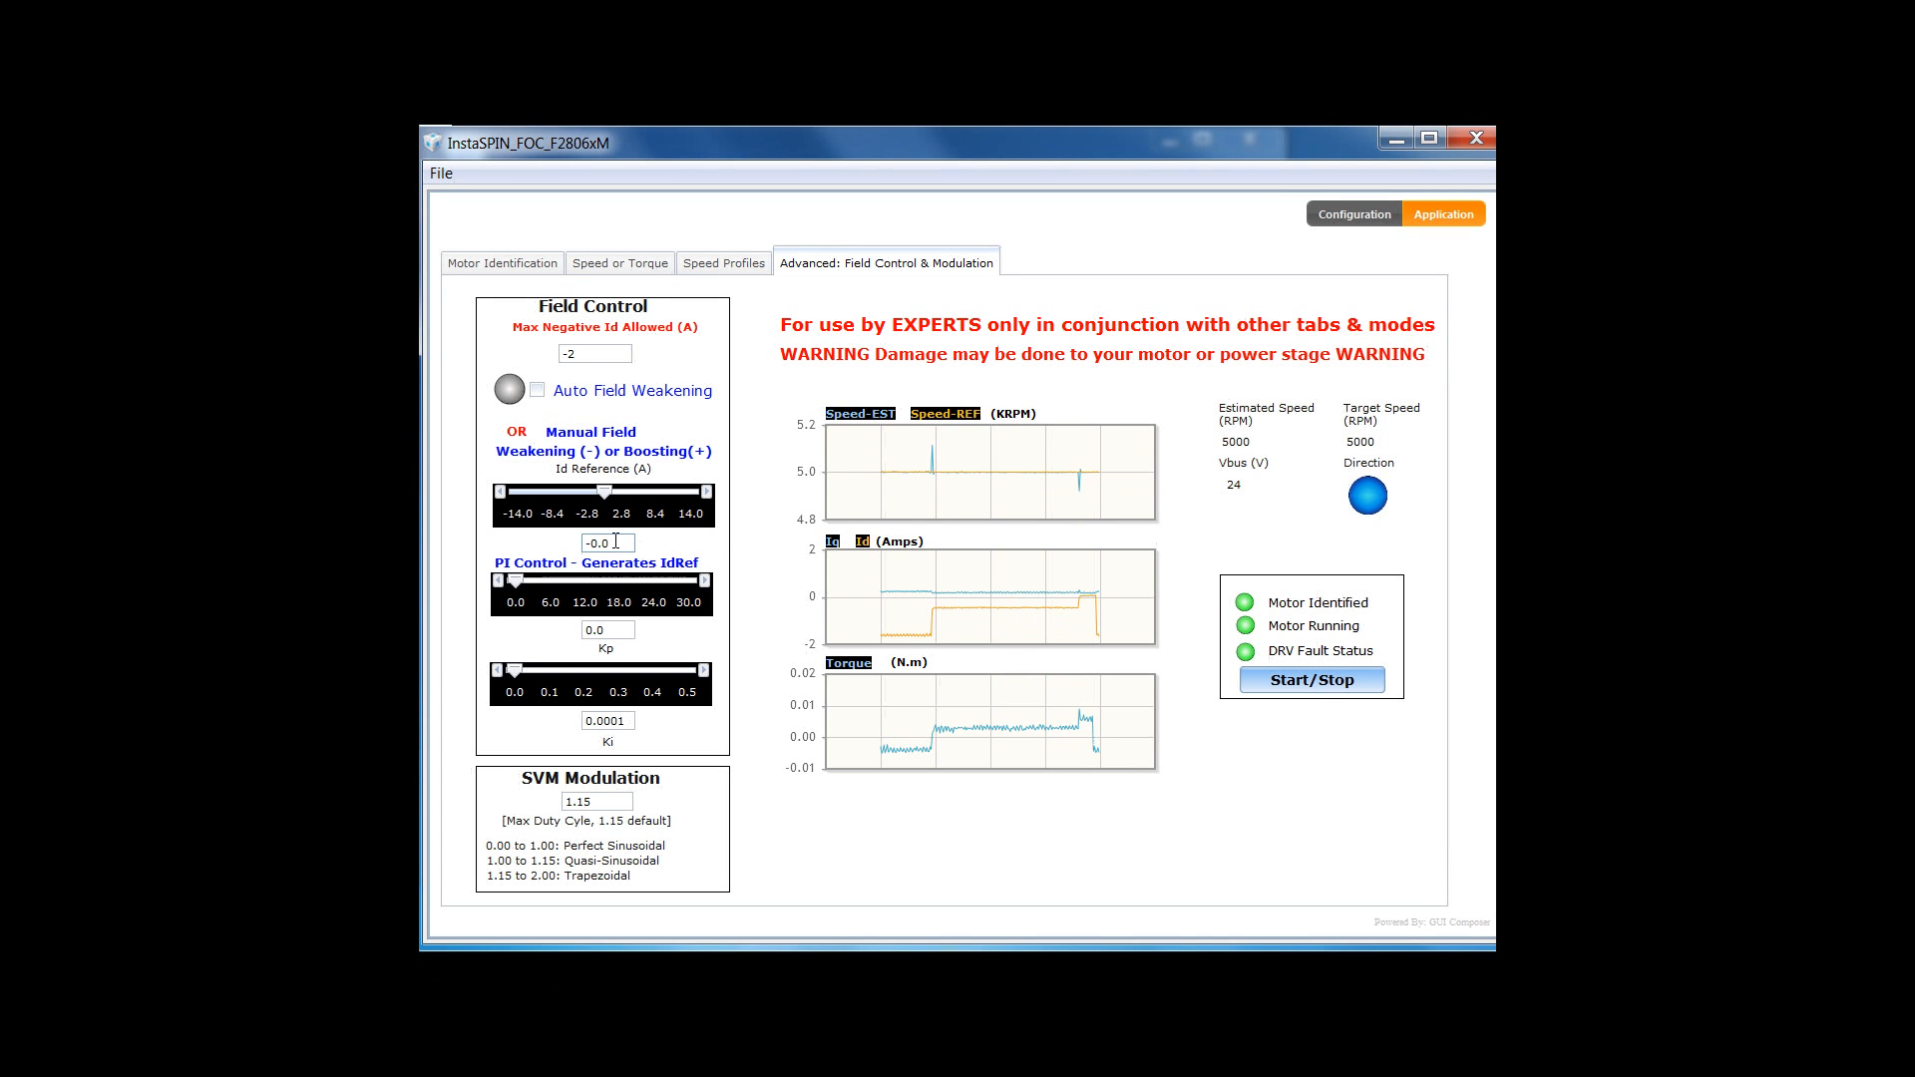
drag(603, 542, 614, 539)
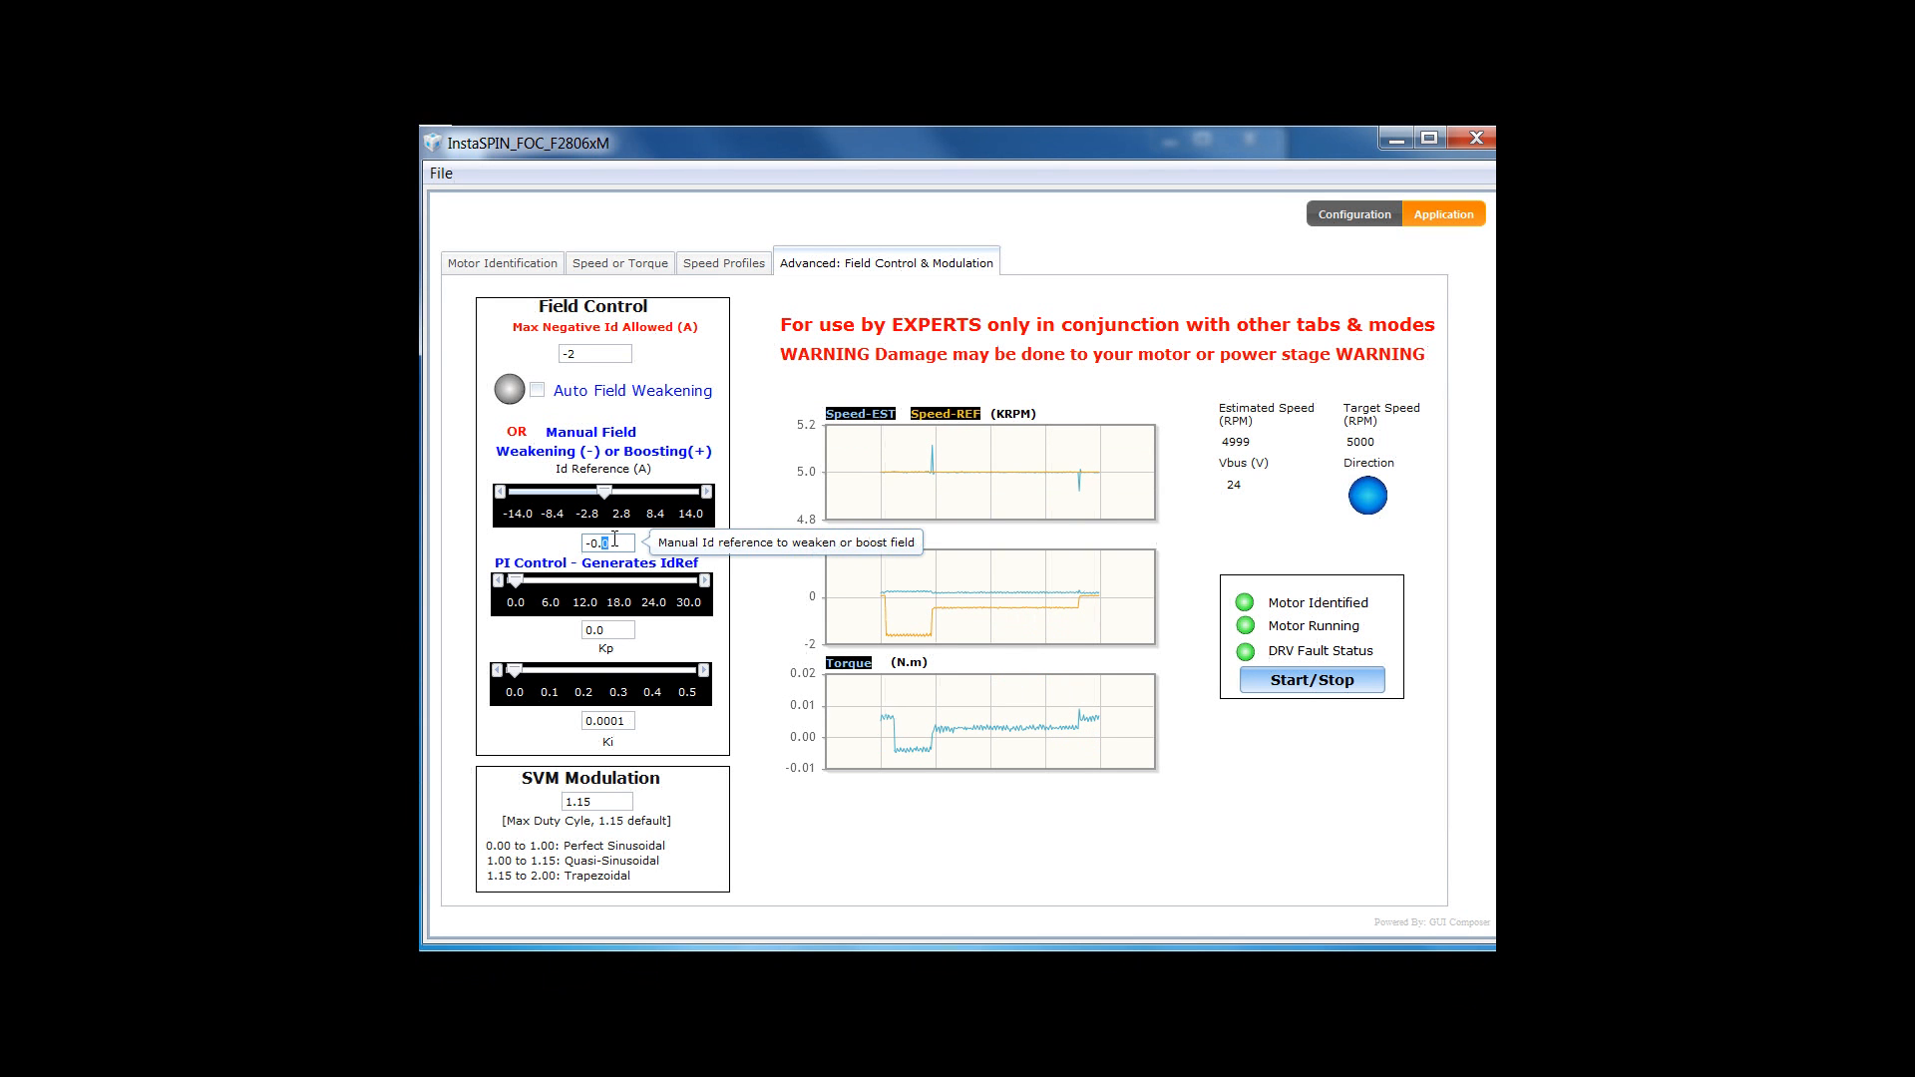
click(751, 511)
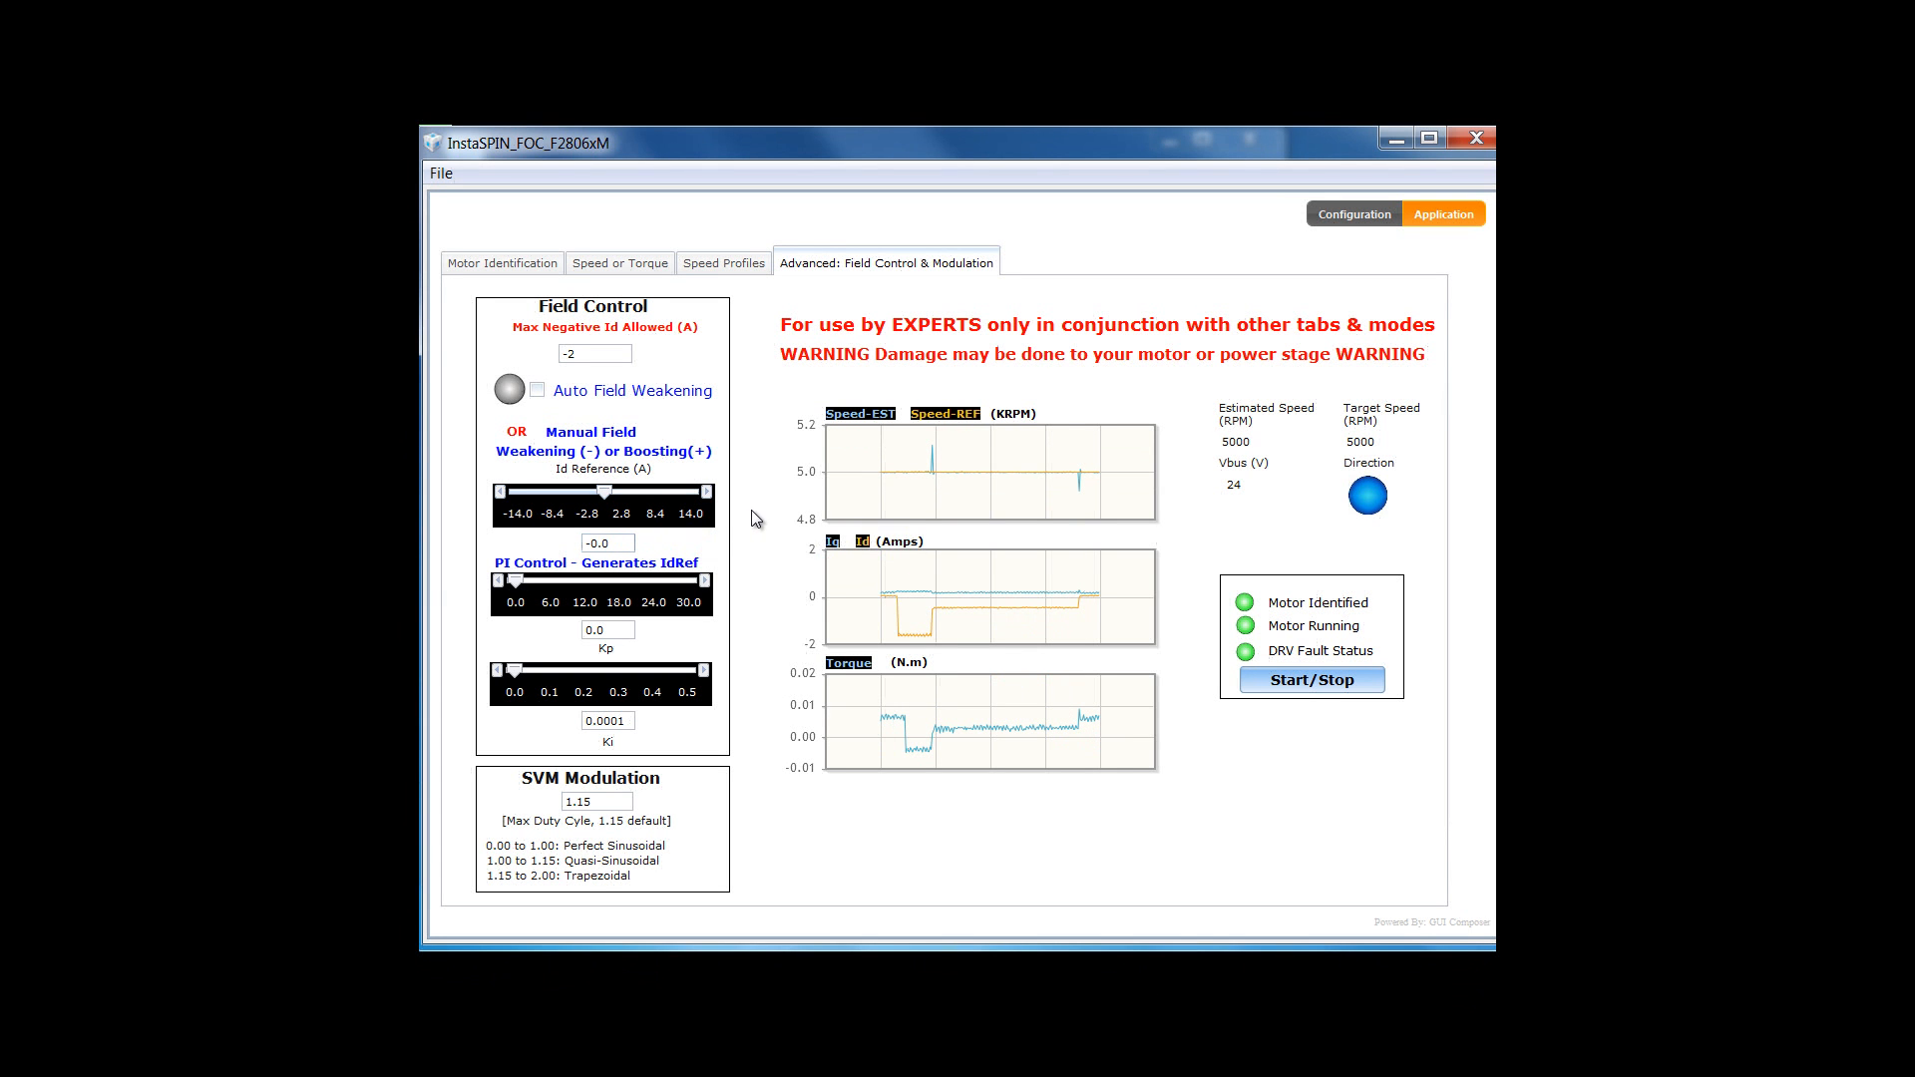
- Drop the speed reference from 5000 to 0 RPM and halt the motor with Start/Stop
click(634, 261)
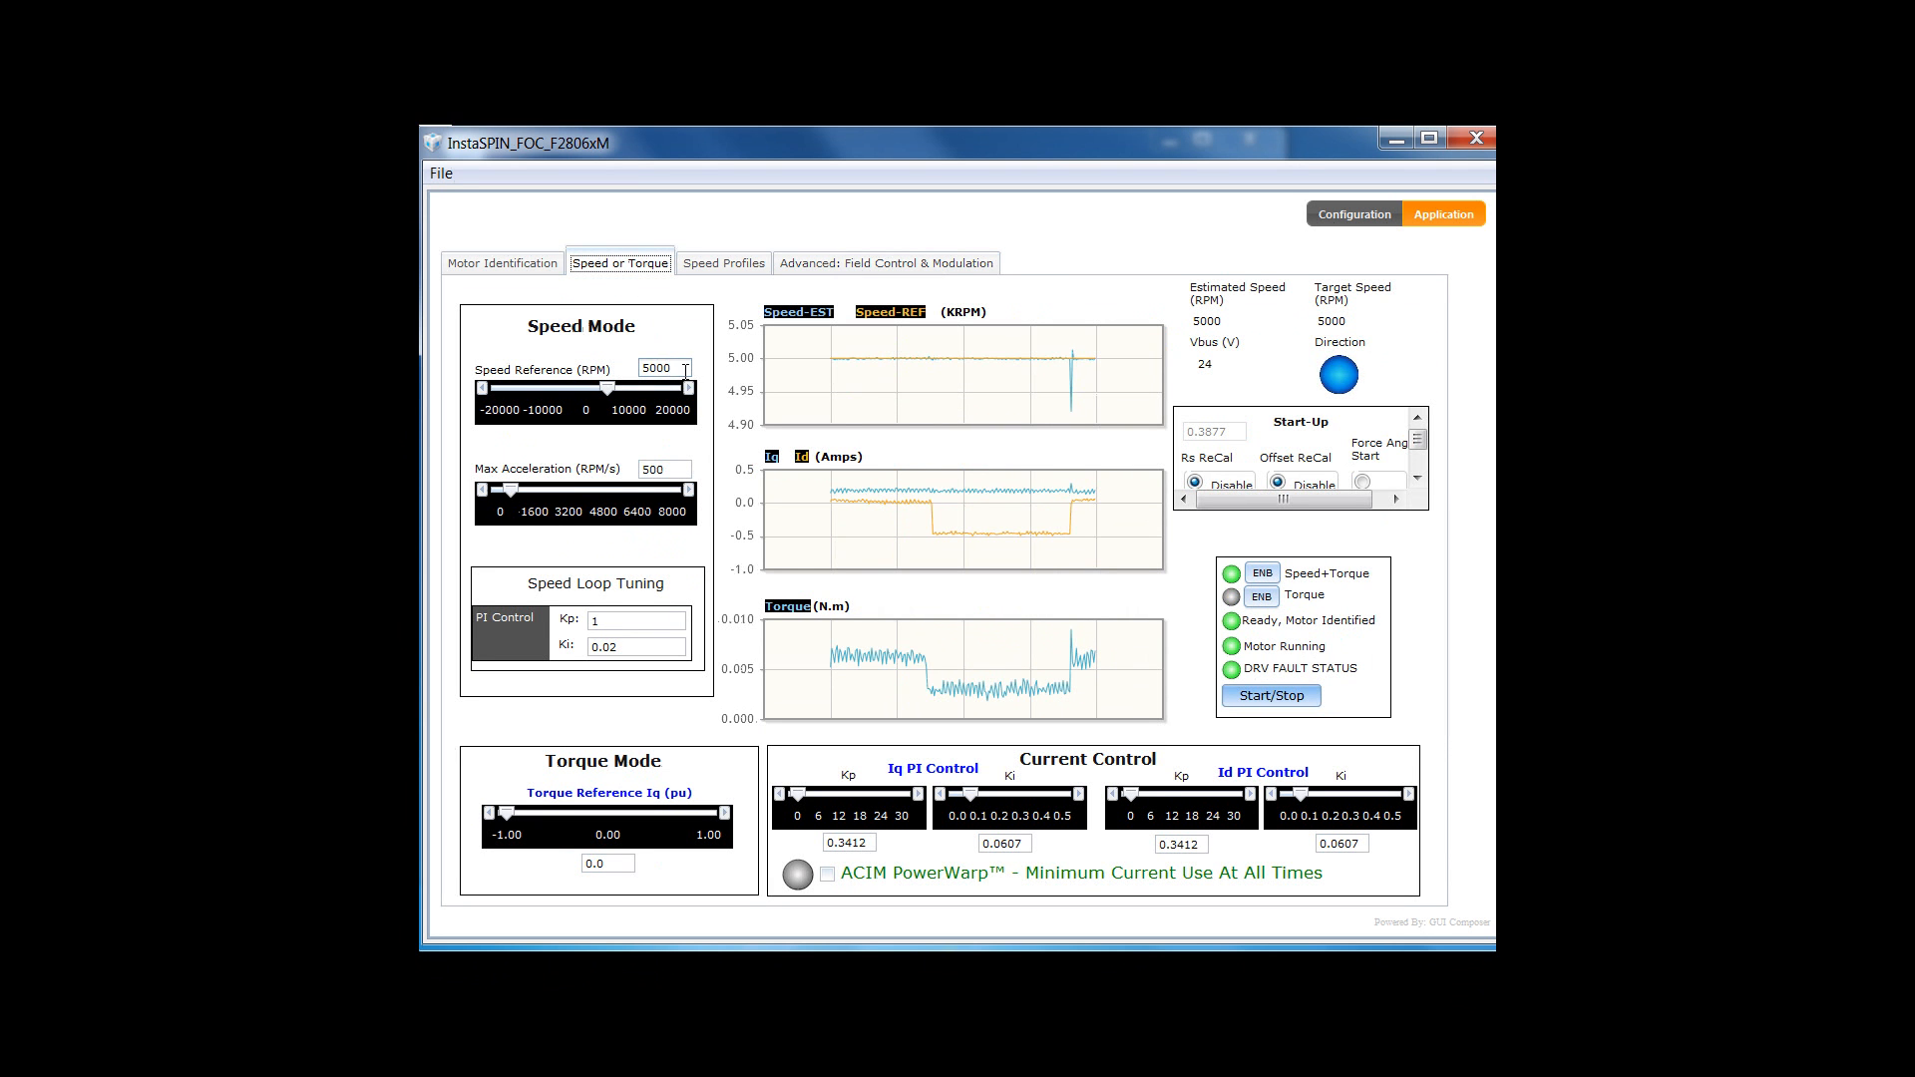
drag(670, 367, 638, 371)
text(0)
key(Return)
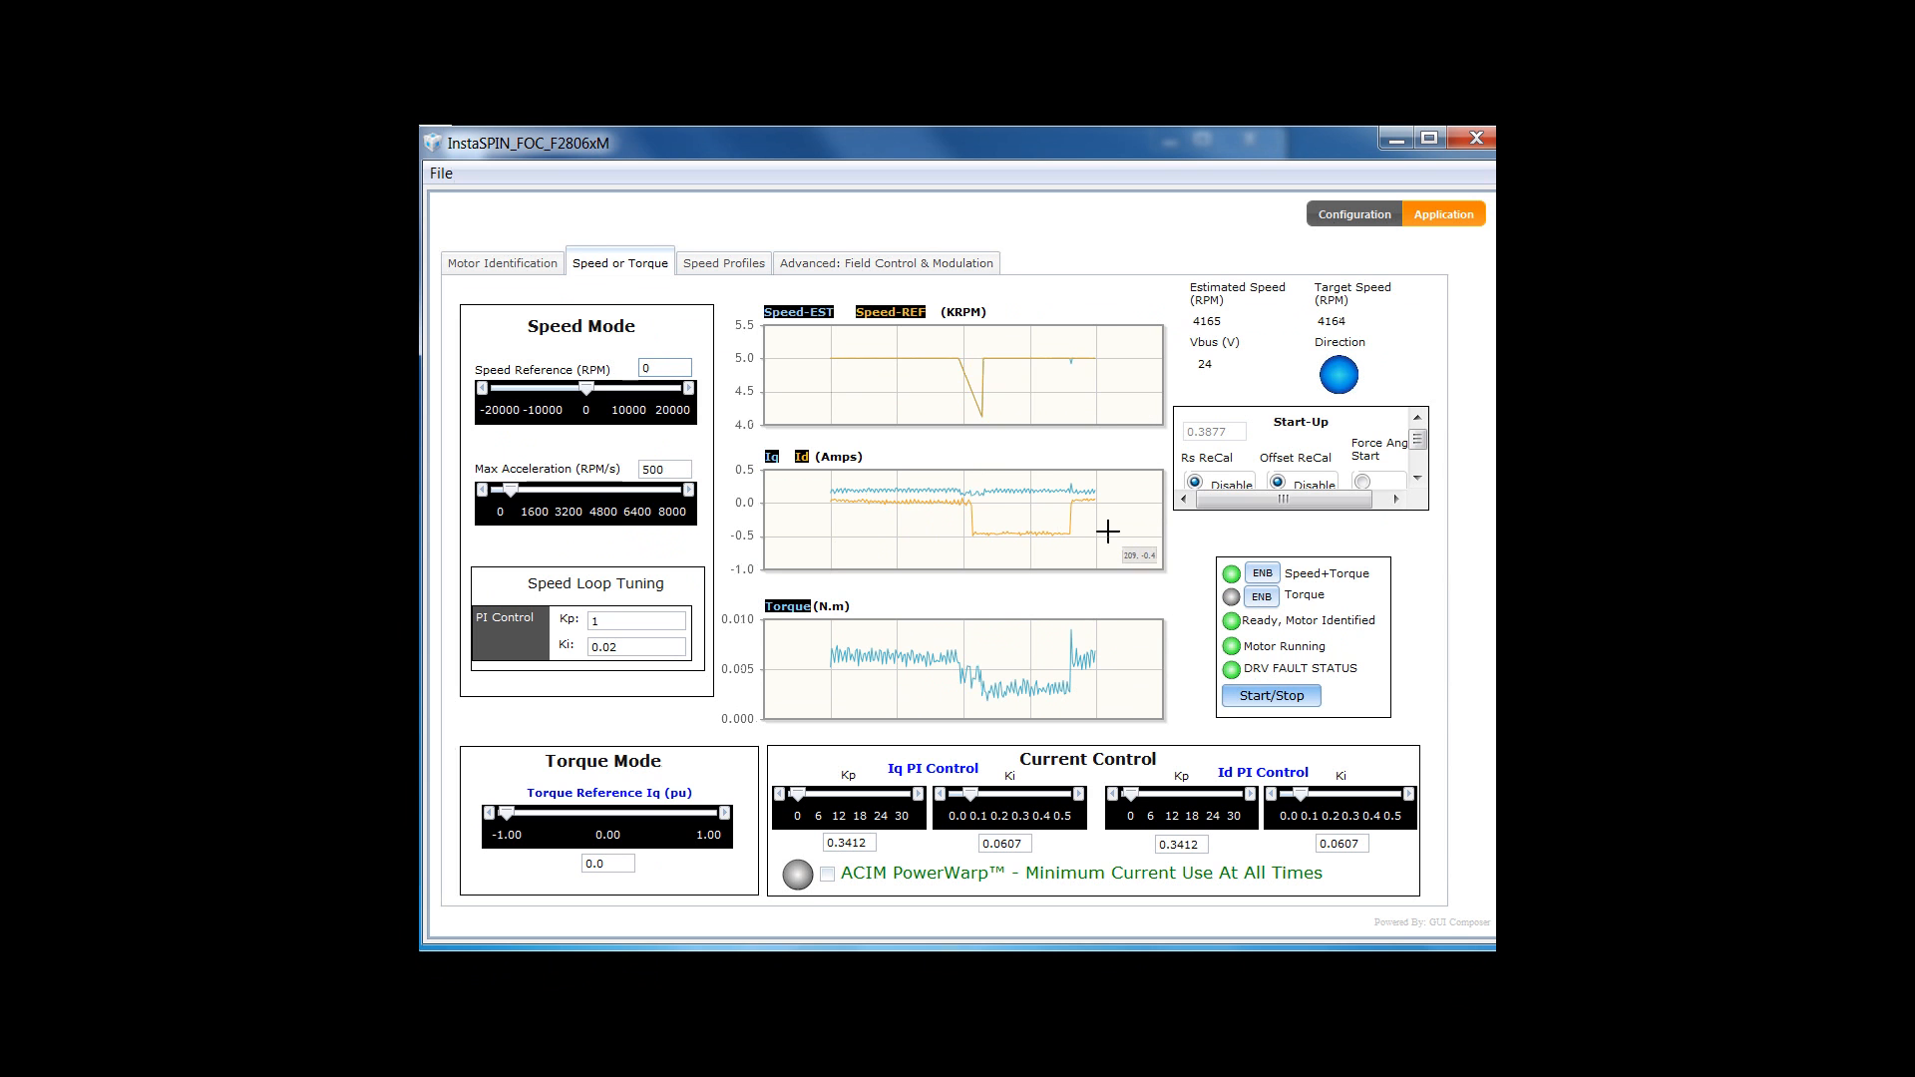
click(1244, 705)
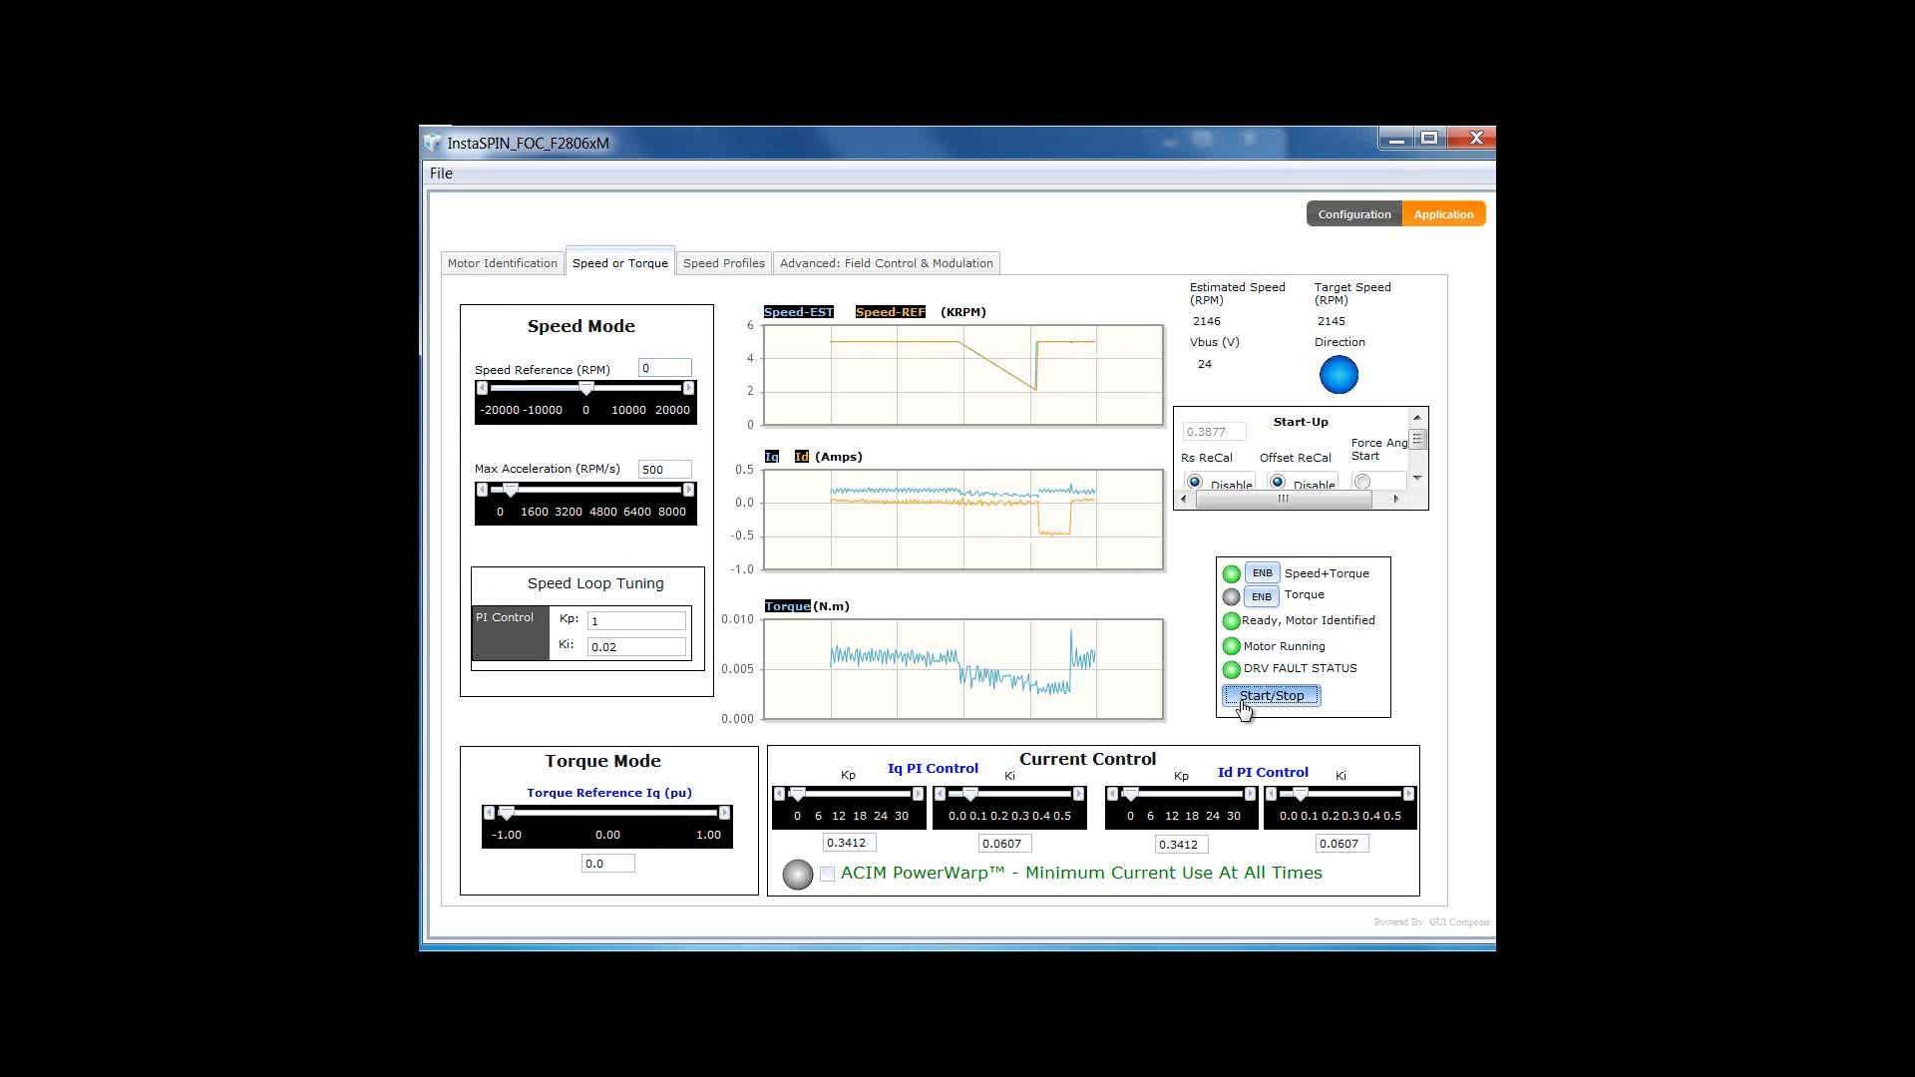